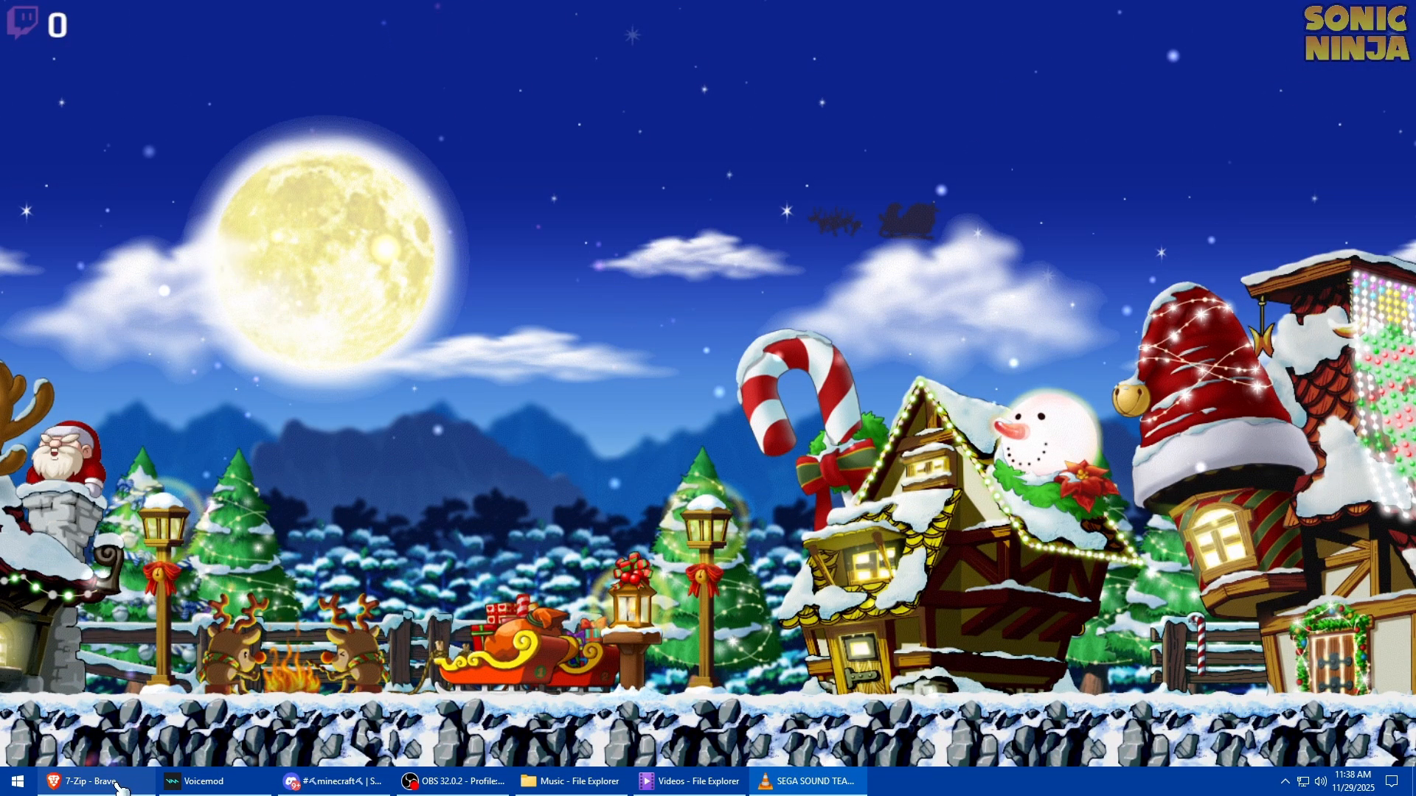
Download Cobblemon Client Connect.zip from its MediaFire page and save it in the Downloads folder
mouse_move(118, 787)
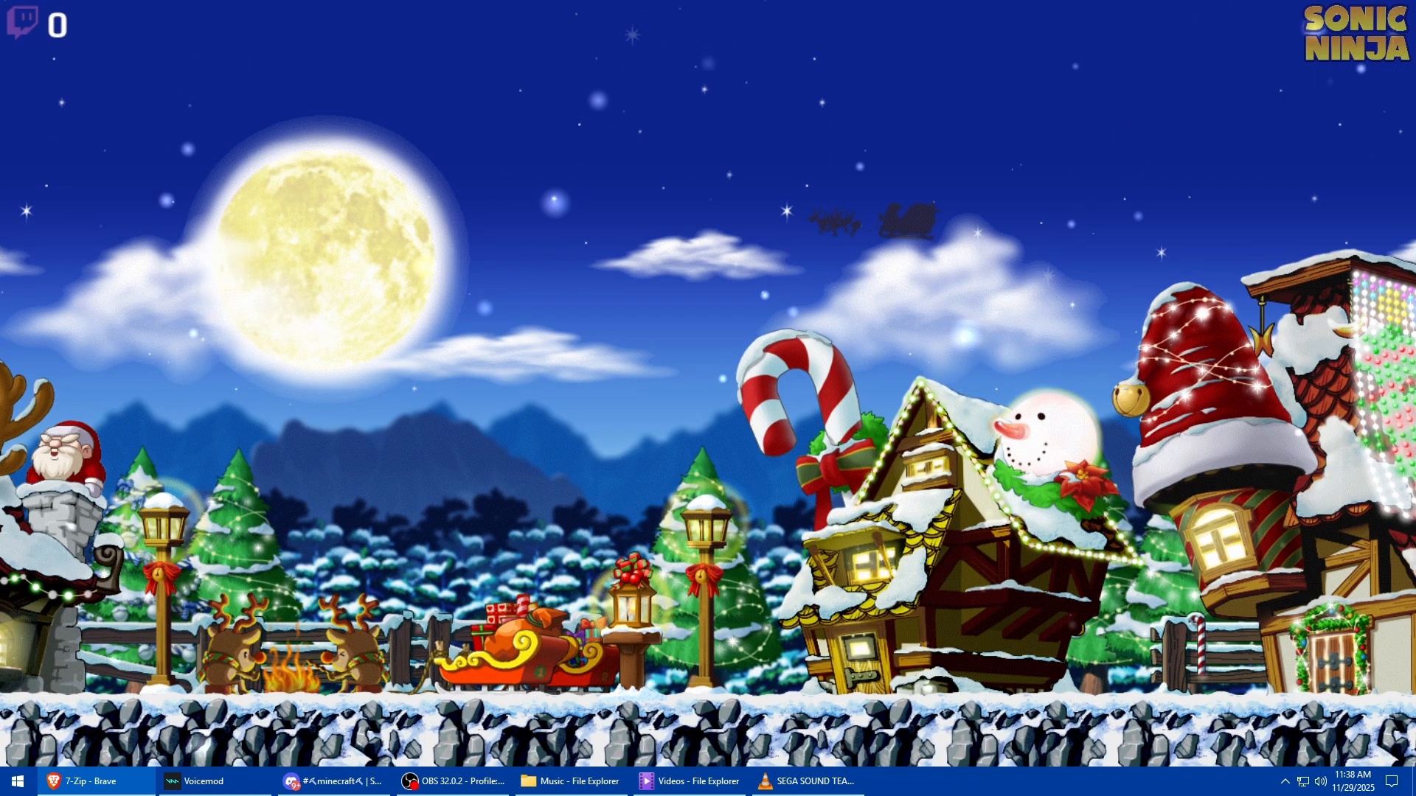
drag(163, 140, 160, 0)
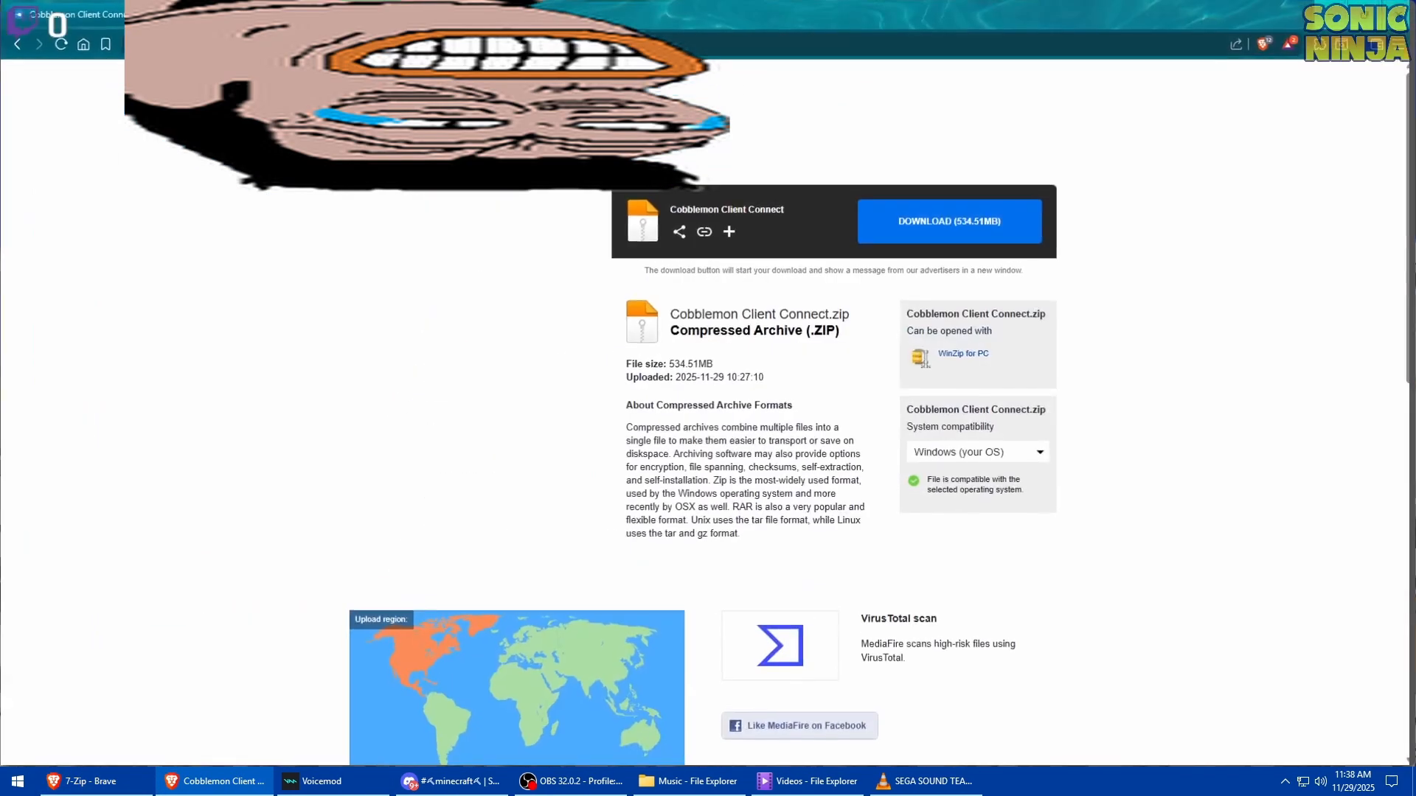
click(930, 223)
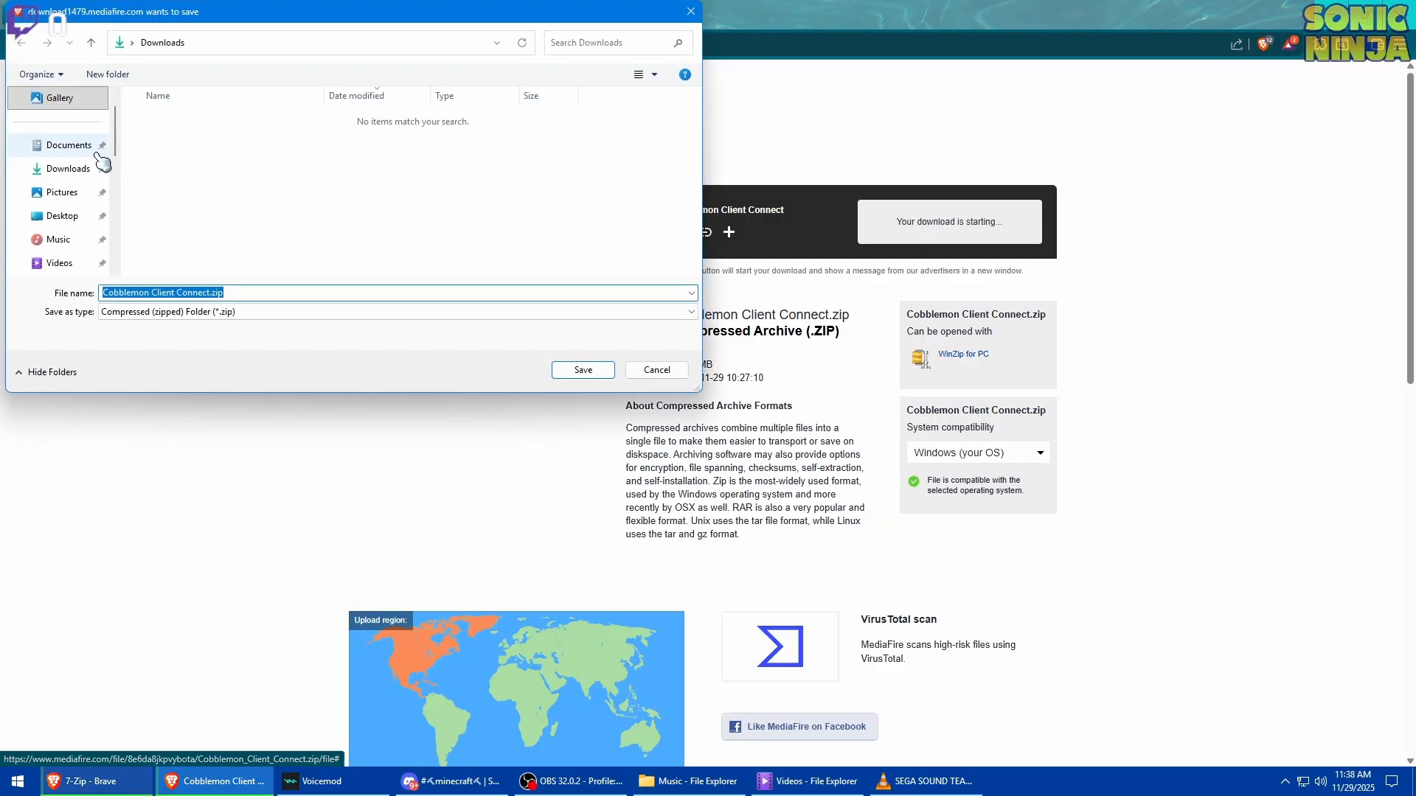
click(584, 372)
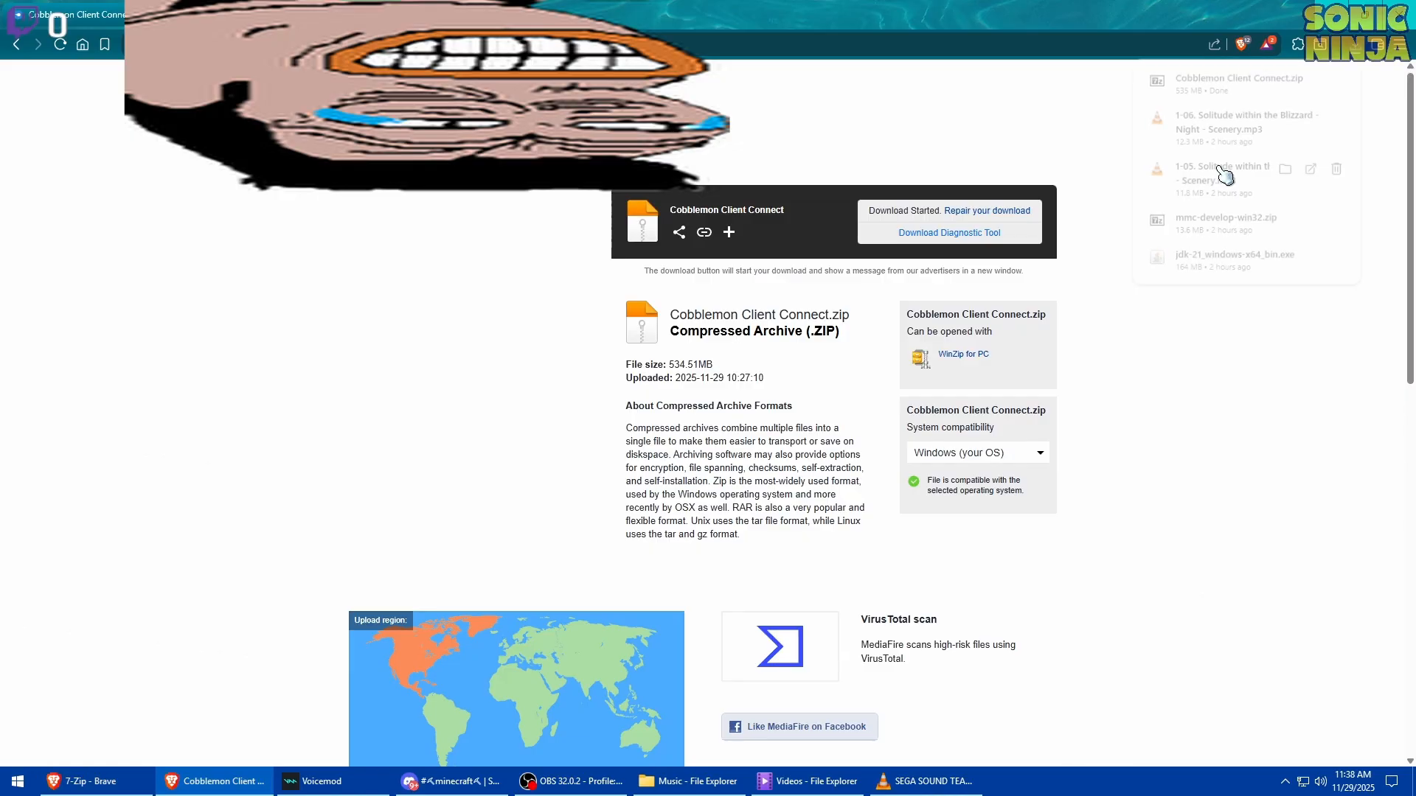
Show the downloaded Cobblemon Client Connect.zip in its folder and close the MediaFire browser window
click(1291, 82)
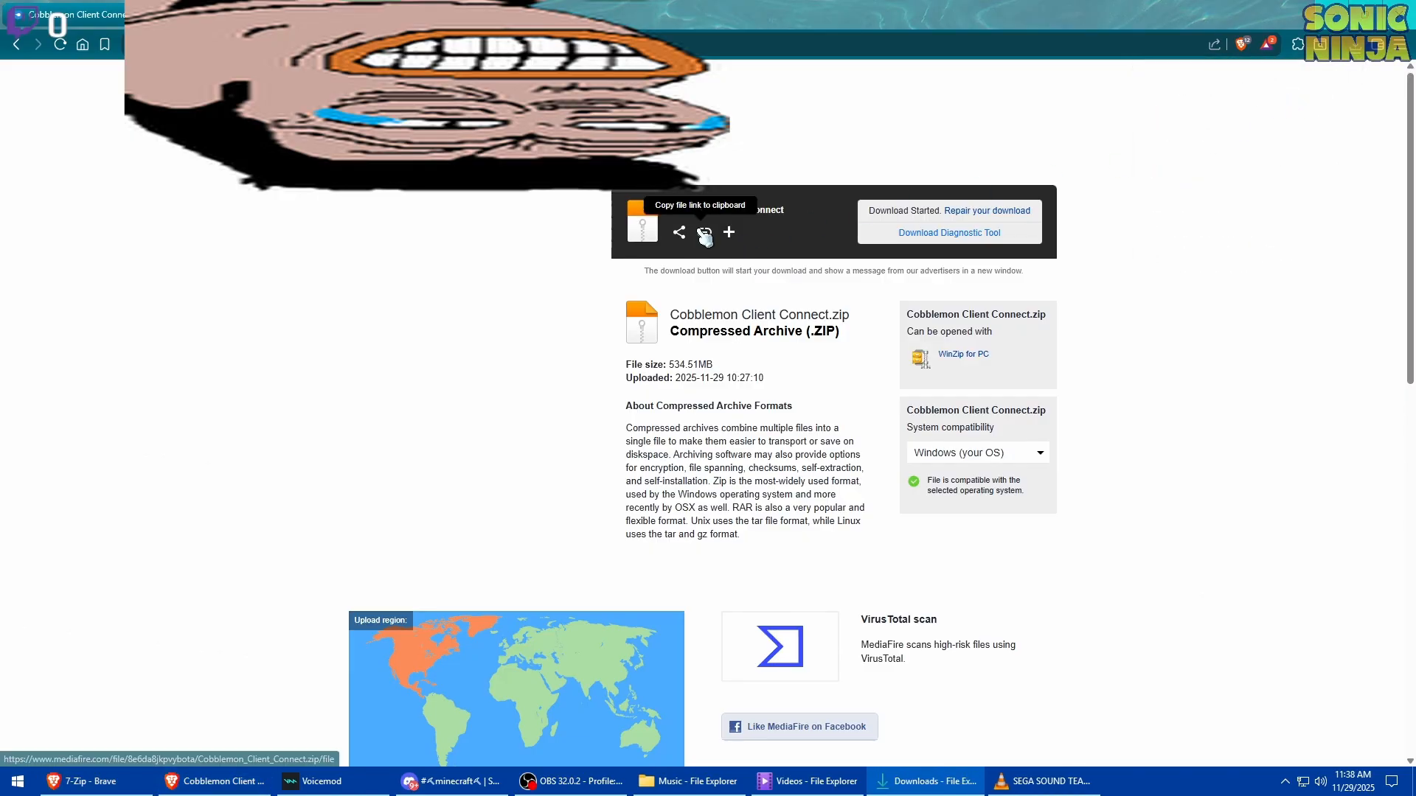
drag(0, 88, 758, 212)
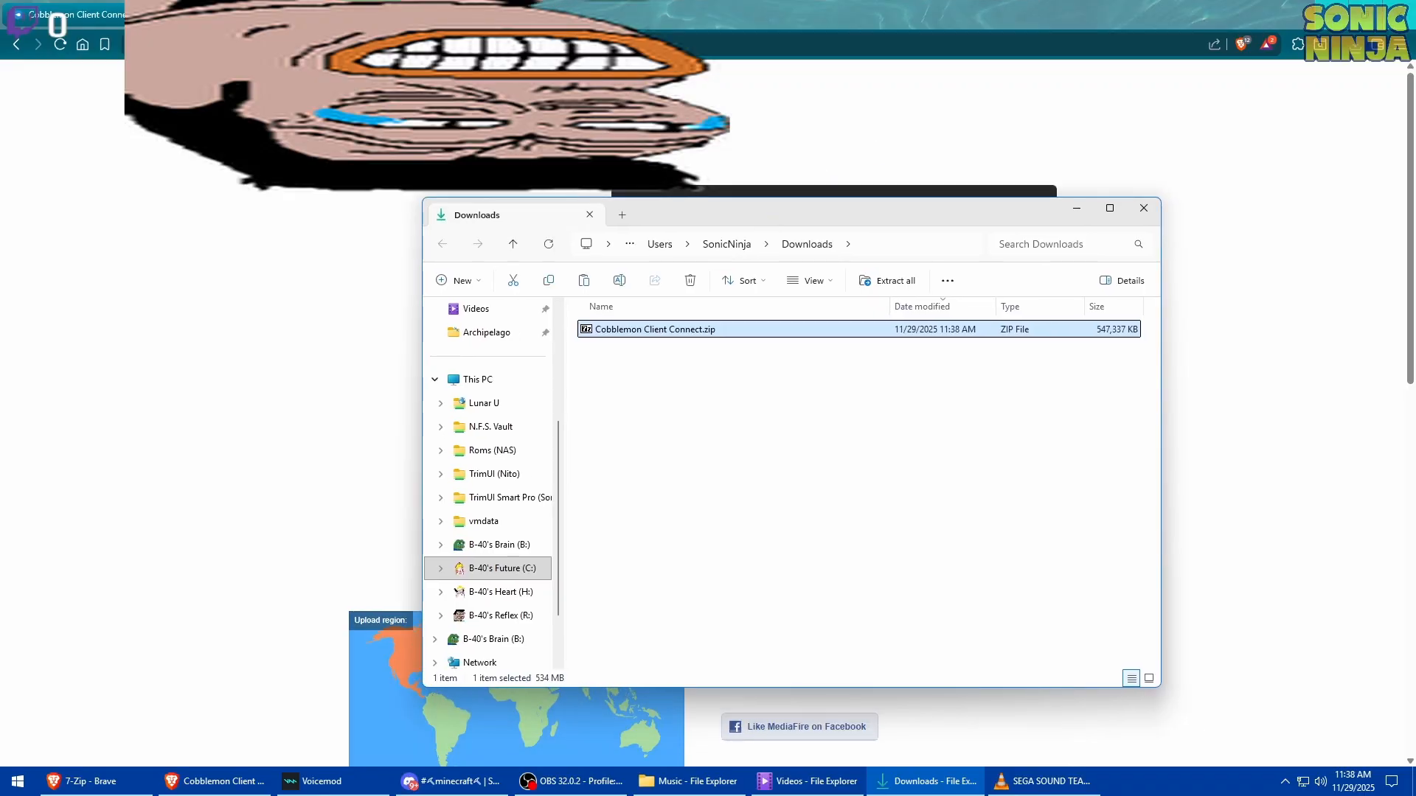
click(1407, 19)
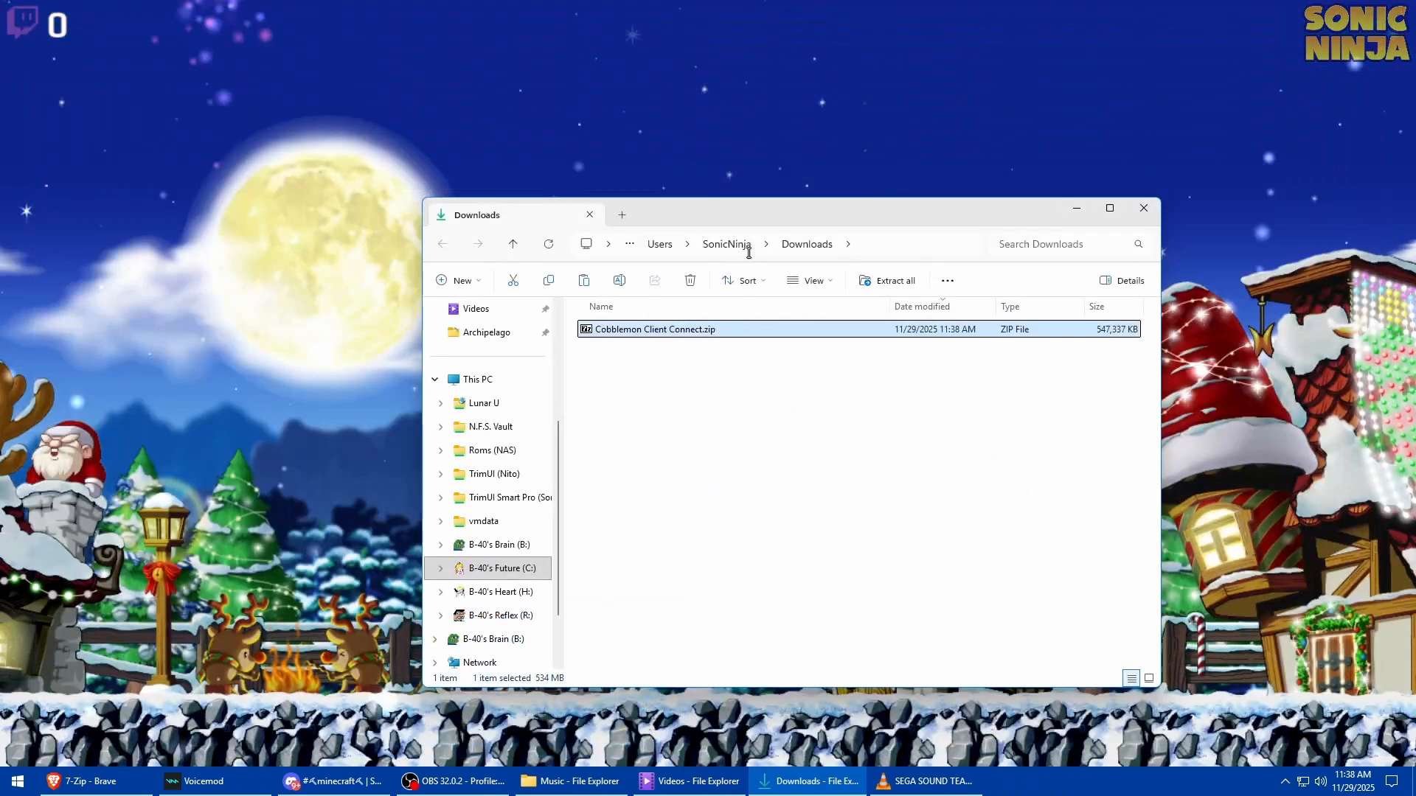
drag(750, 222, 637, 141)
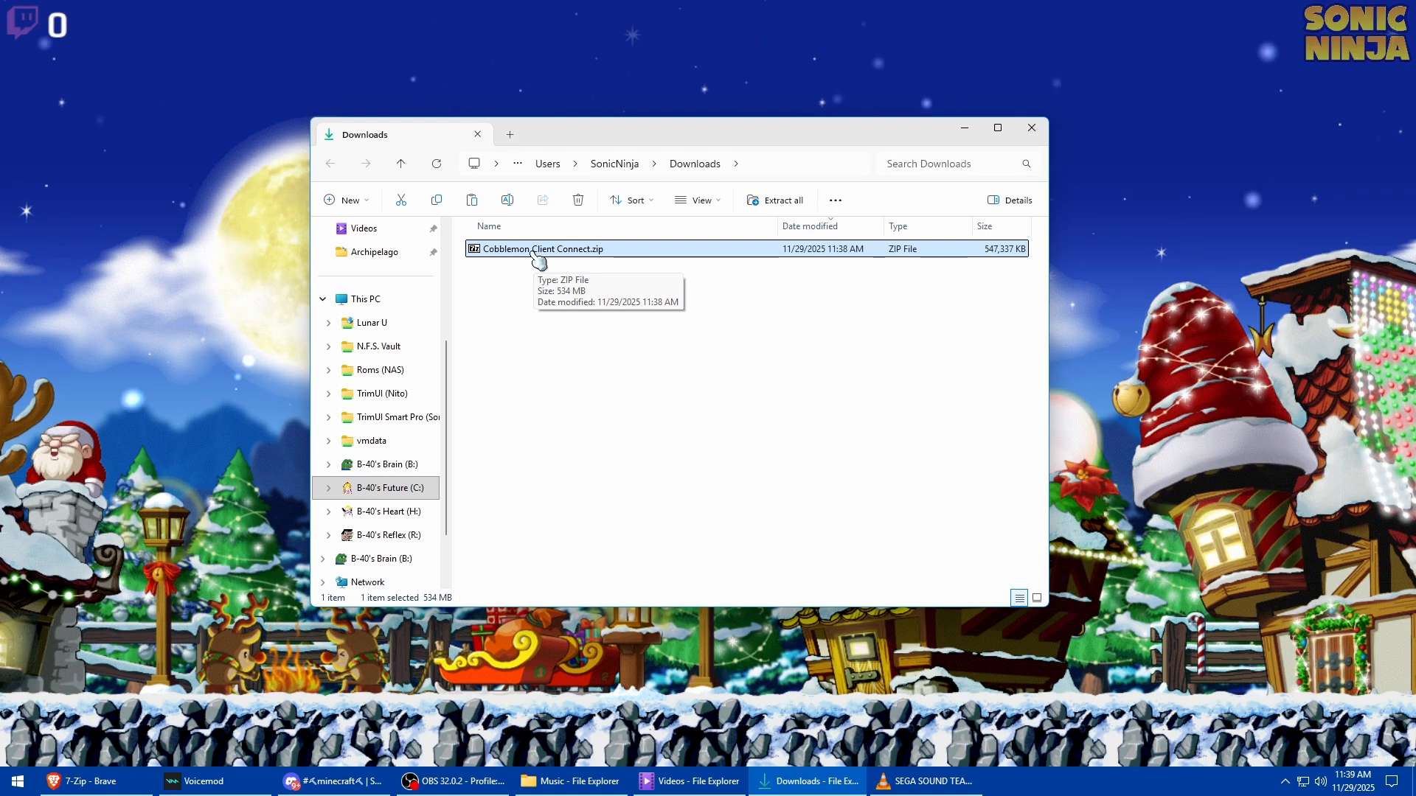
Extract the Cobblemon Client Connect folder from the zip into Downloads with 7-Zip and close the archive
double_click(538, 251)
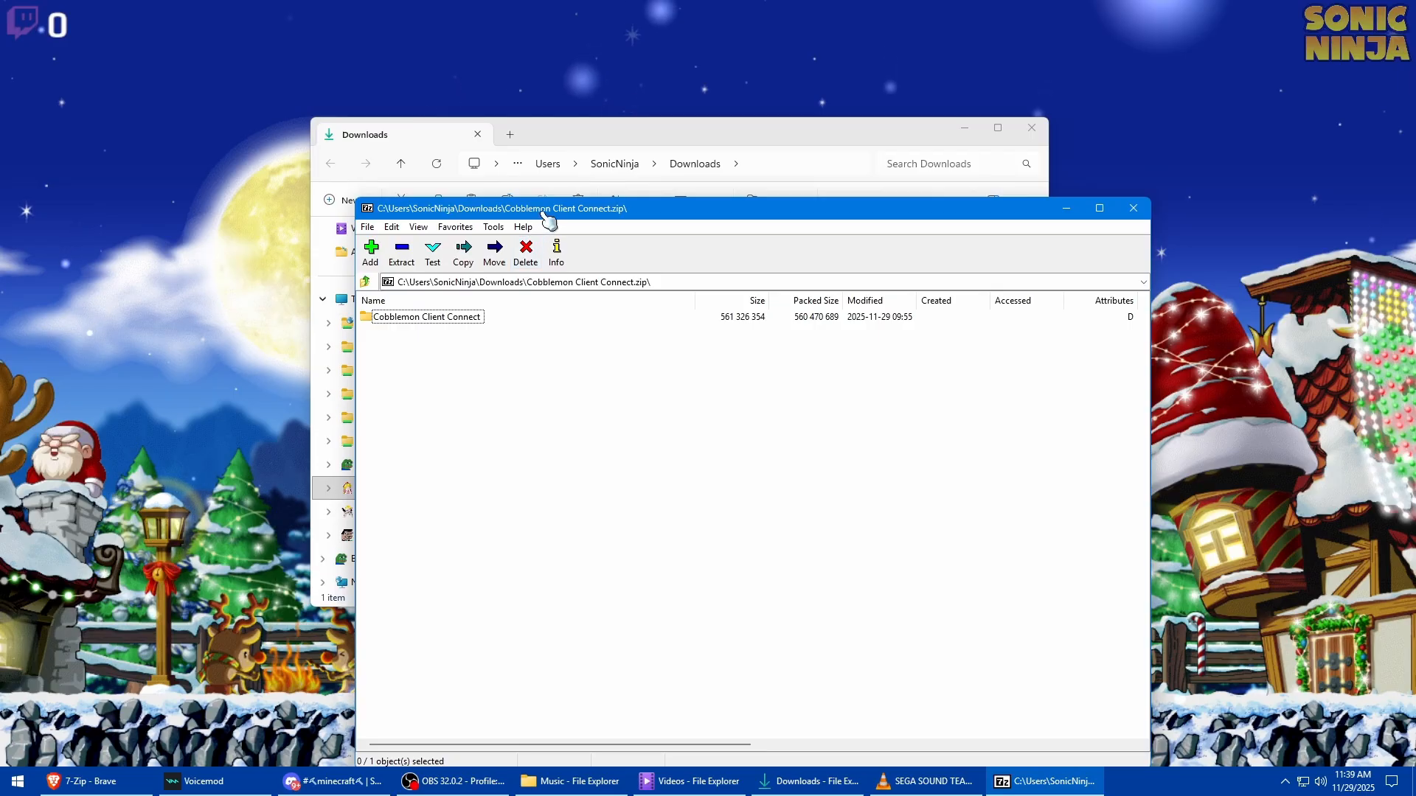
drag(546, 213, 853, 264)
drag(721, 367, 537, 360)
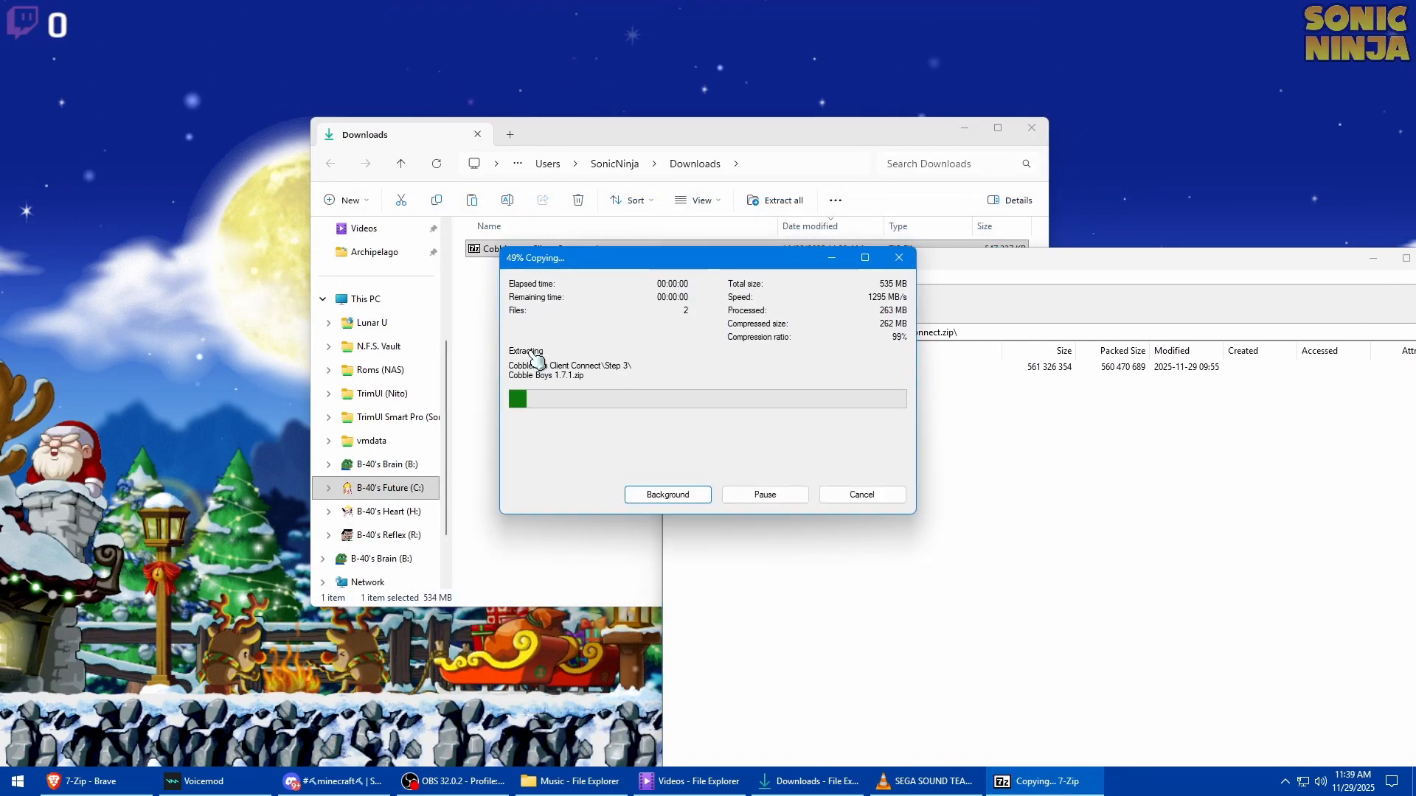
drag(1152, 277, 844, 227)
click(1144, 212)
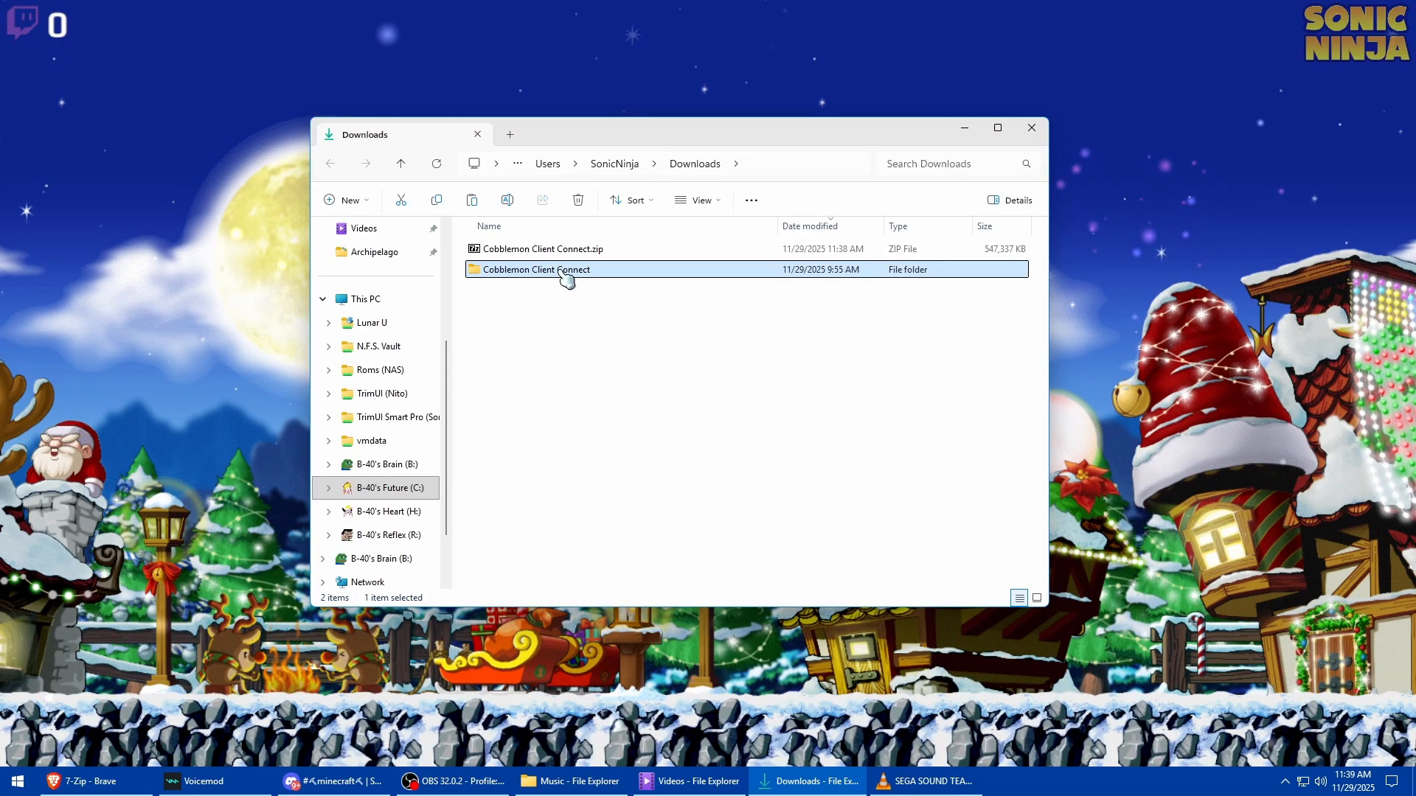
Open the extracted Cobblemon Client Connect folder and turn off grouping of its contents
double_click(569, 278)
click(631, 206)
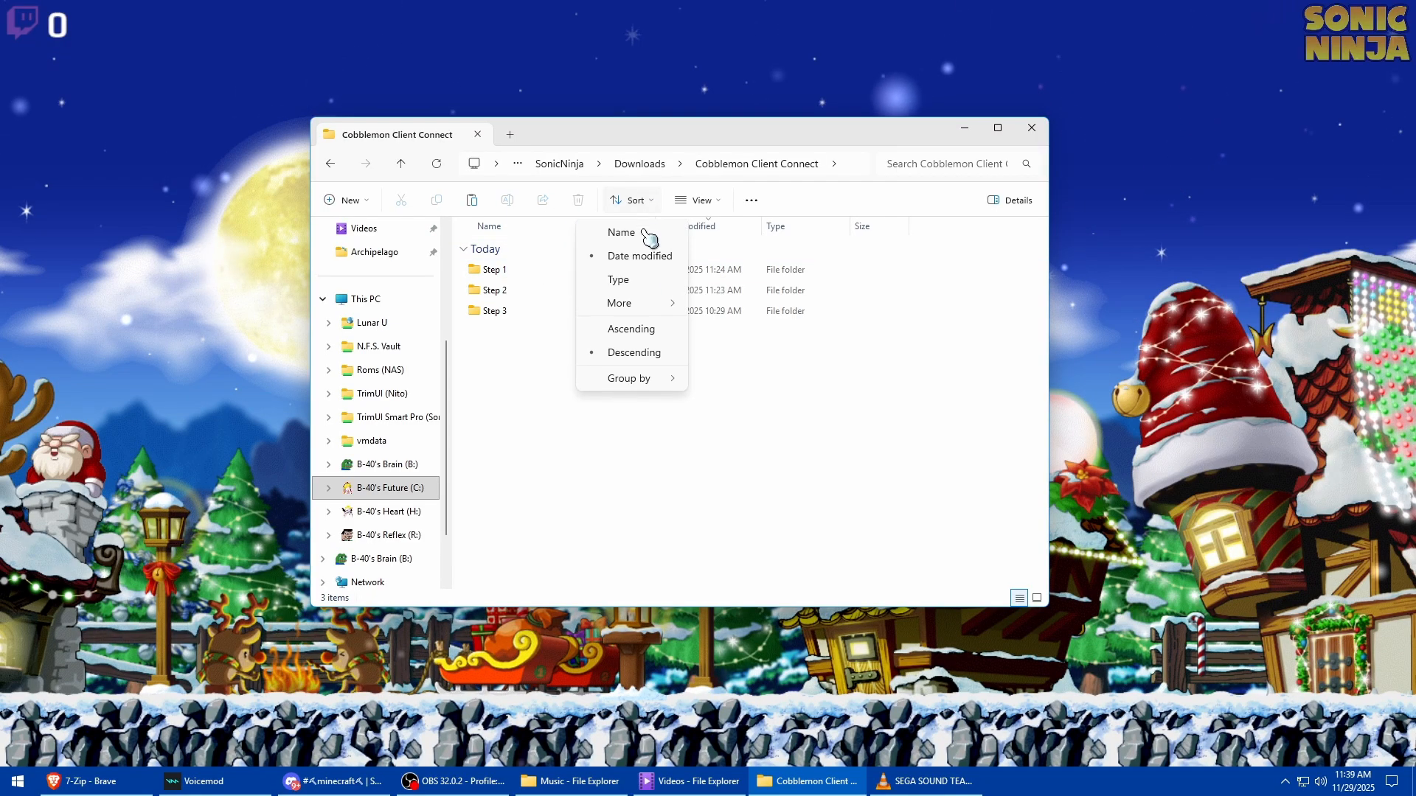
mouse_move(641, 380)
click(736, 592)
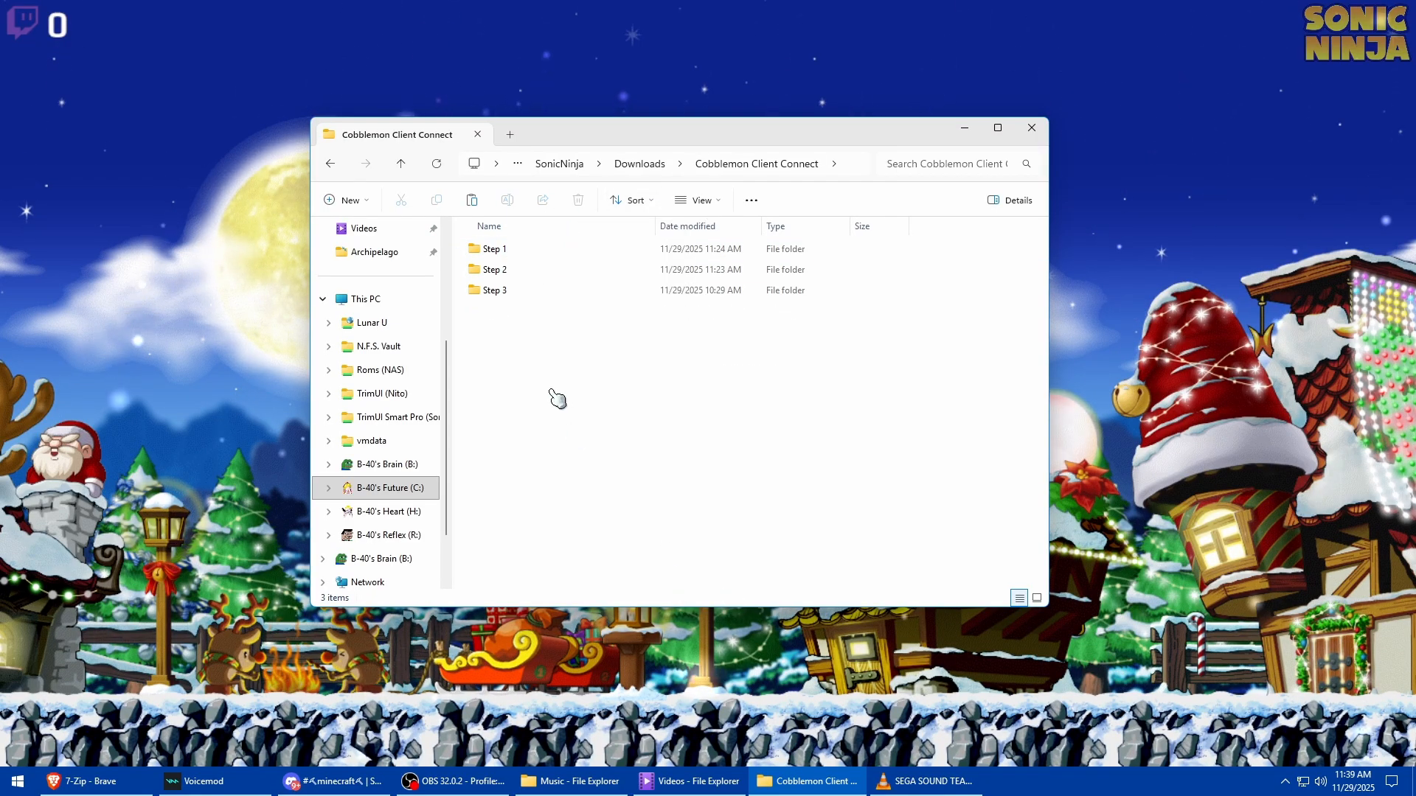
Open the Step 1 folder and turn off grouping of its contents
double_click(546, 247)
click(628, 201)
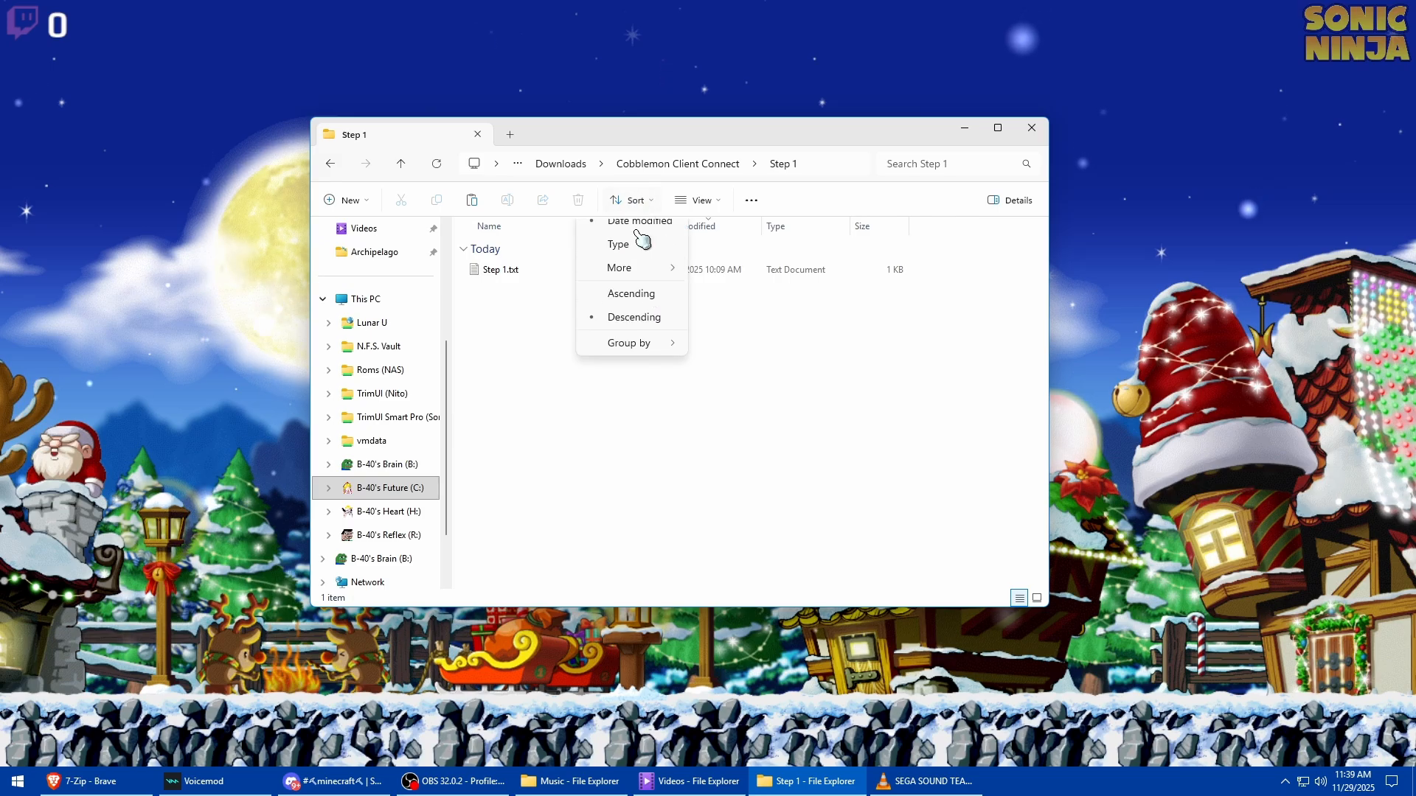
mouse_move(644, 383)
click(730, 591)
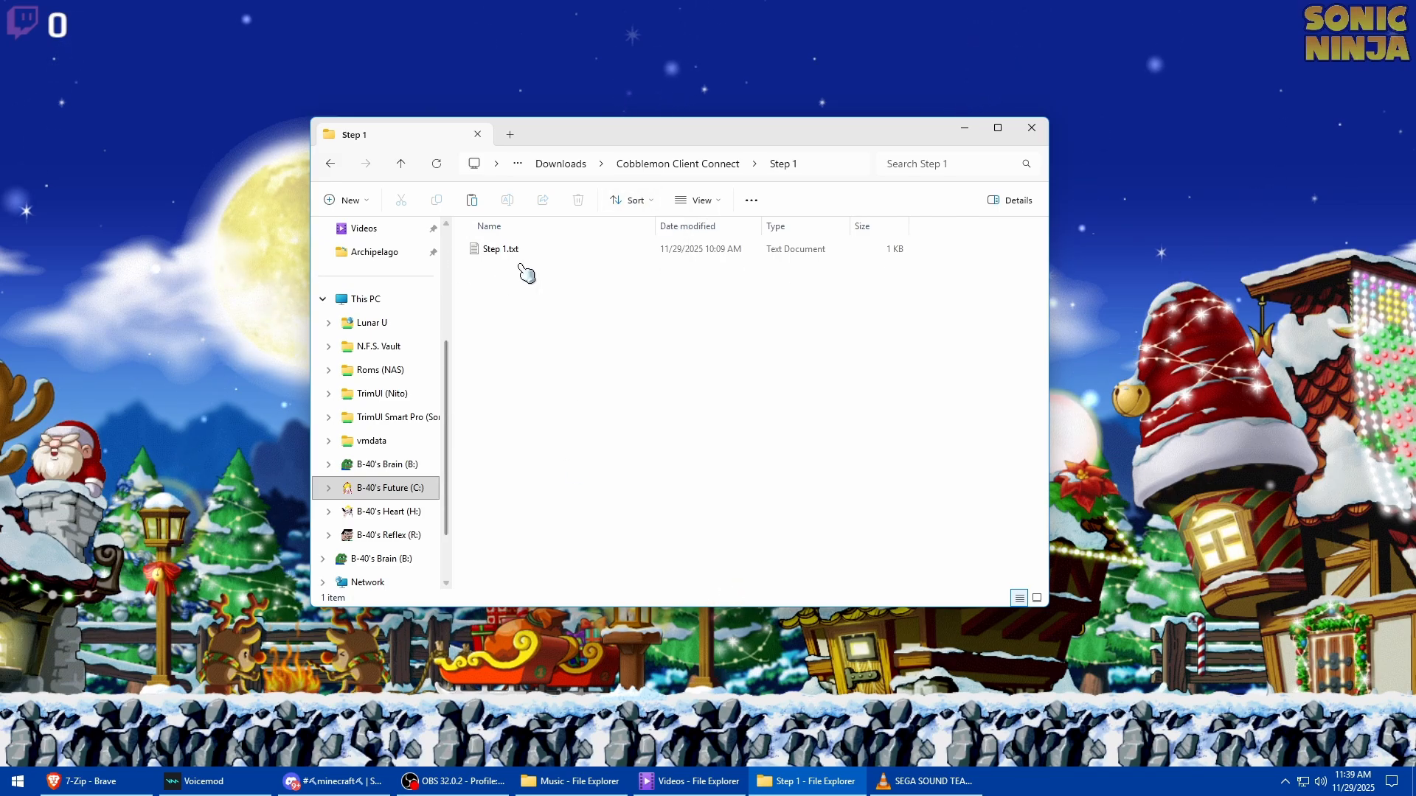
double_click(520, 269)
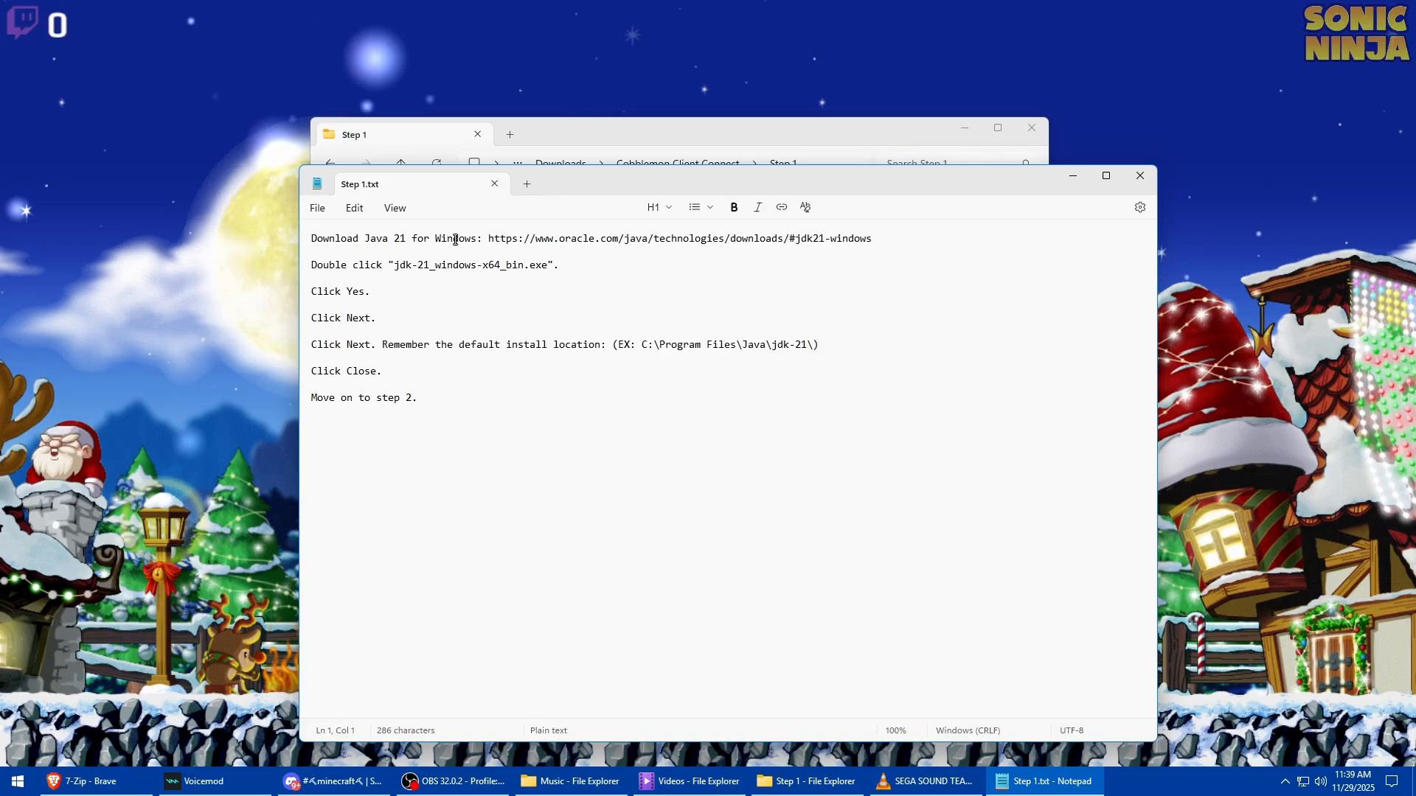
click(488, 238)
drag(487, 238, 873, 237)
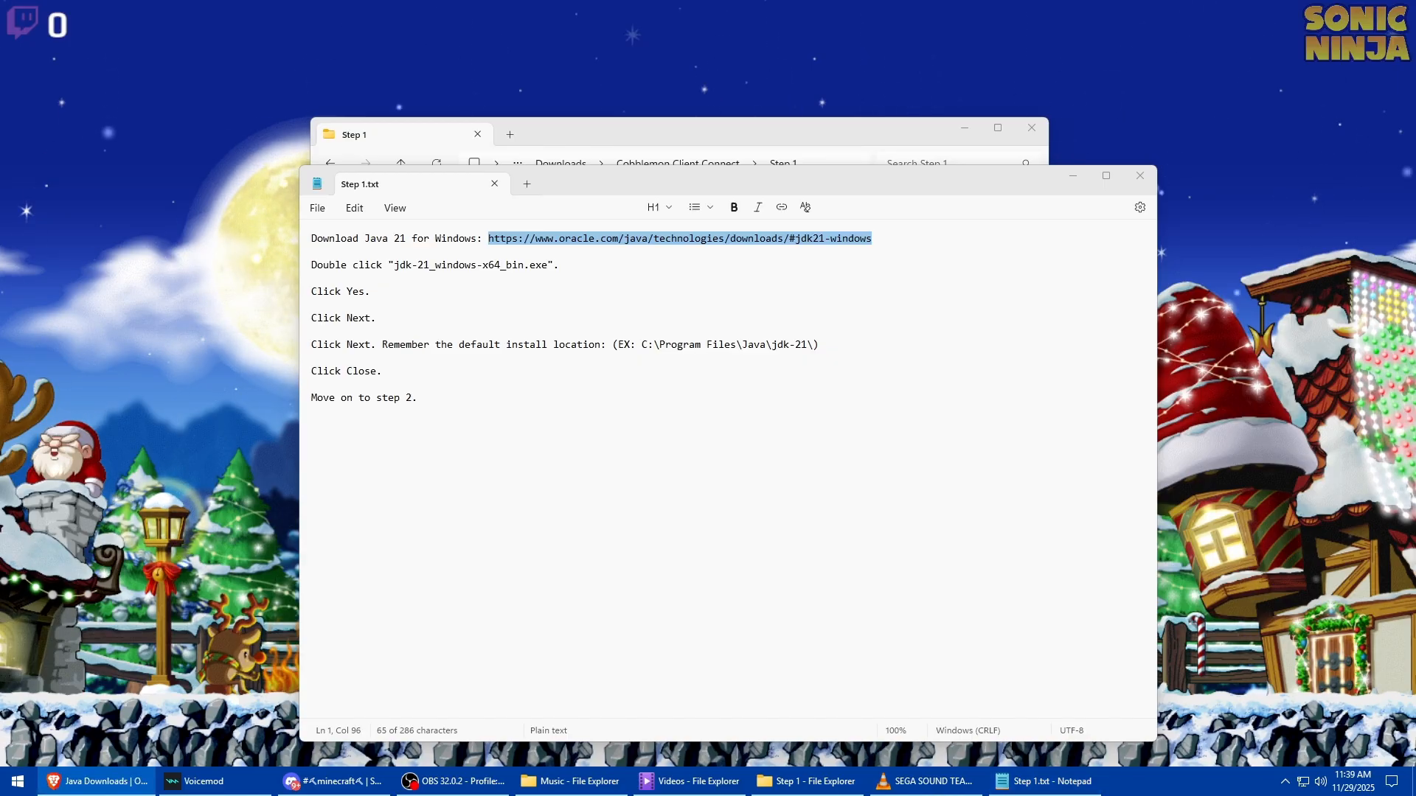
drag(295, 0, 264, 0)
Download the JDK 21 Windows x64 Installer, jdk-21_windows-x64_bin.exe, into the Step 1 folder and close the browser window
scroll(482, 492, down, 1)
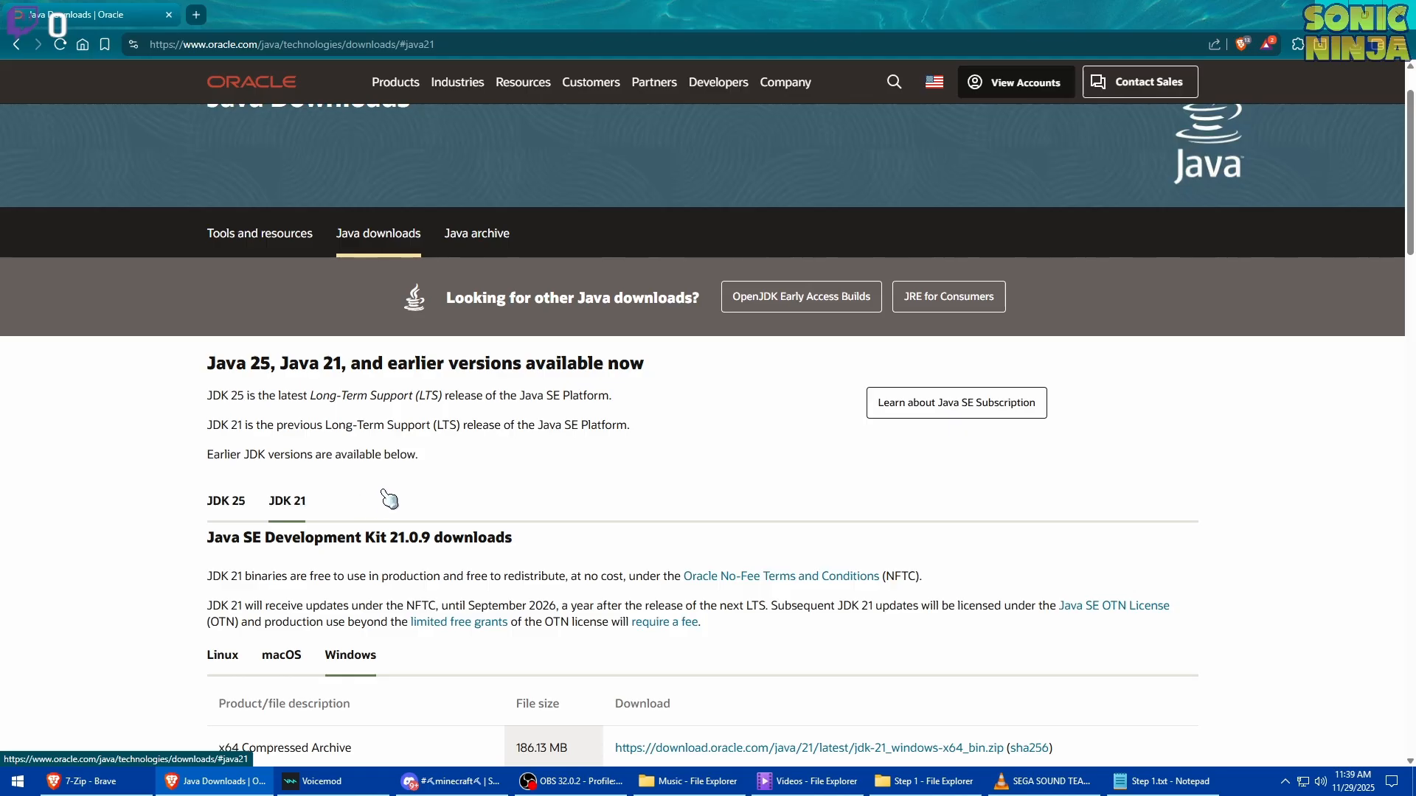
scroll(389, 500, down, 1)
scroll(488, 536, down, 3)
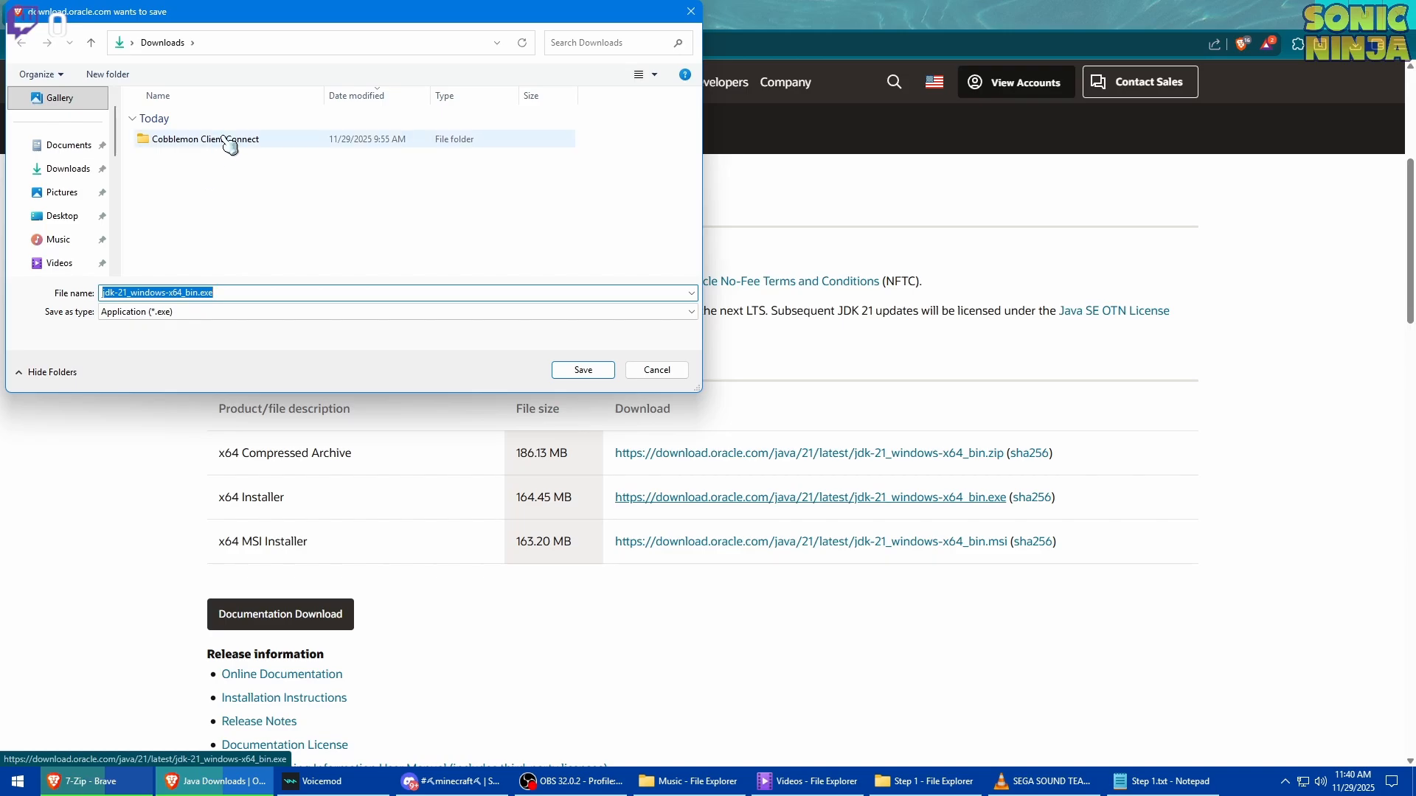
double_click(225, 139)
double_click(226, 140)
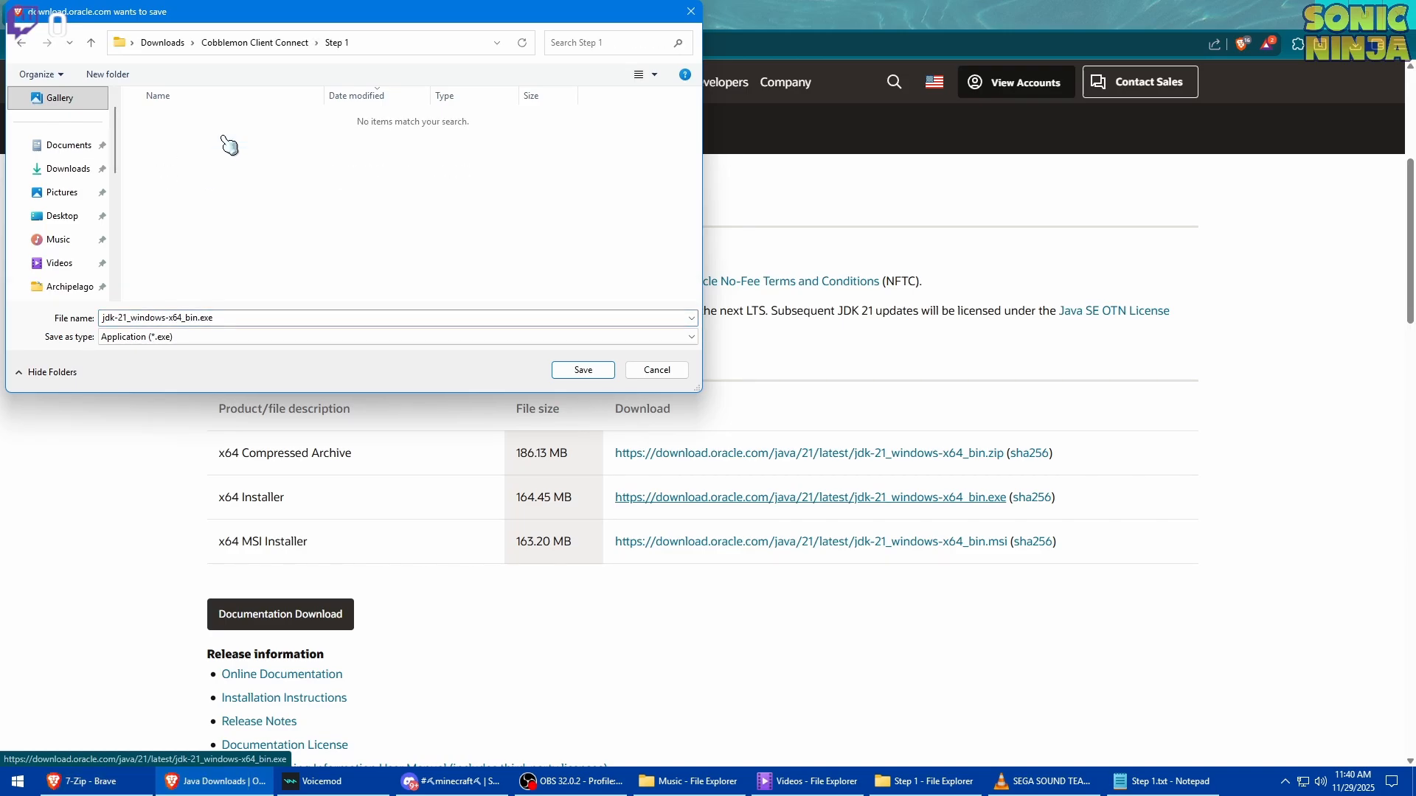
click(581, 373)
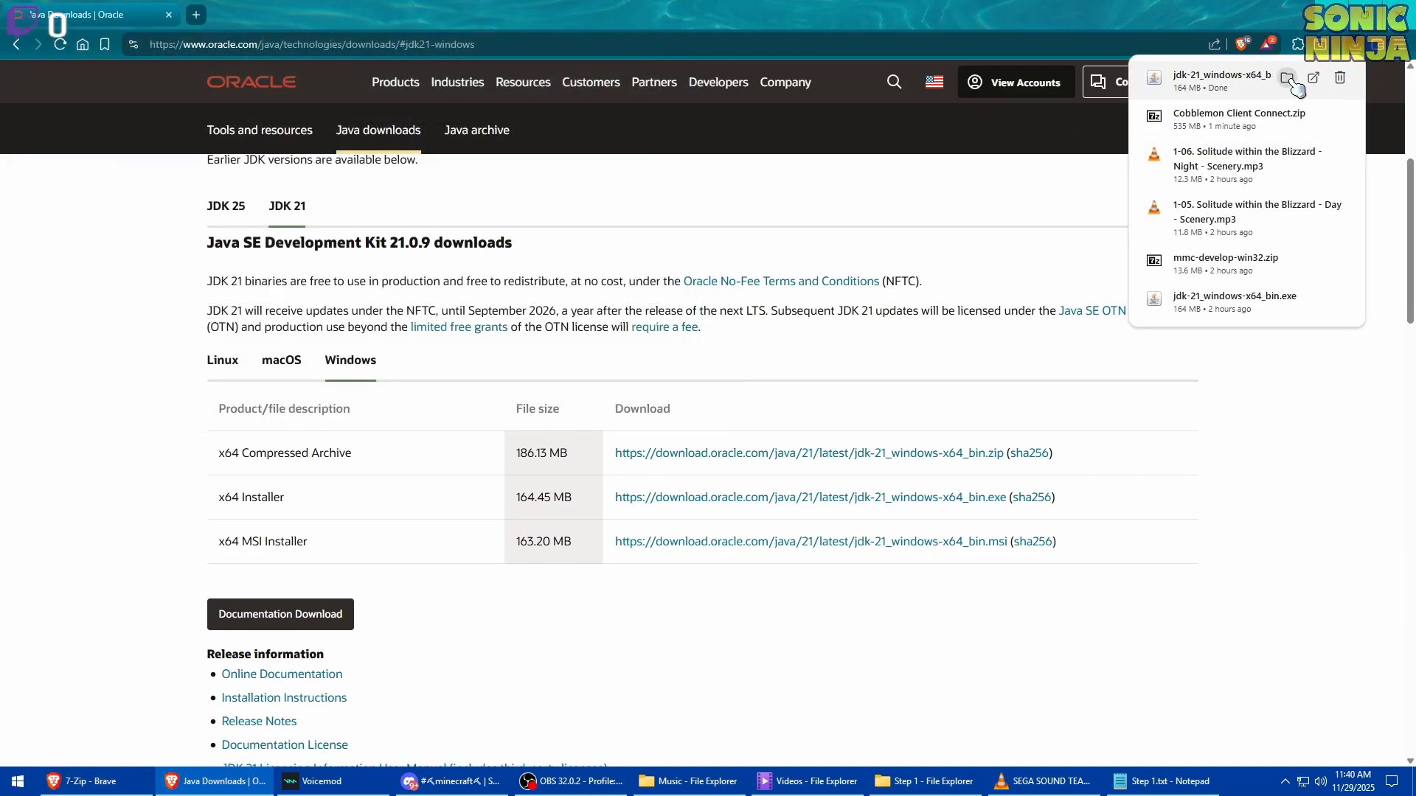
click(1395, 22)
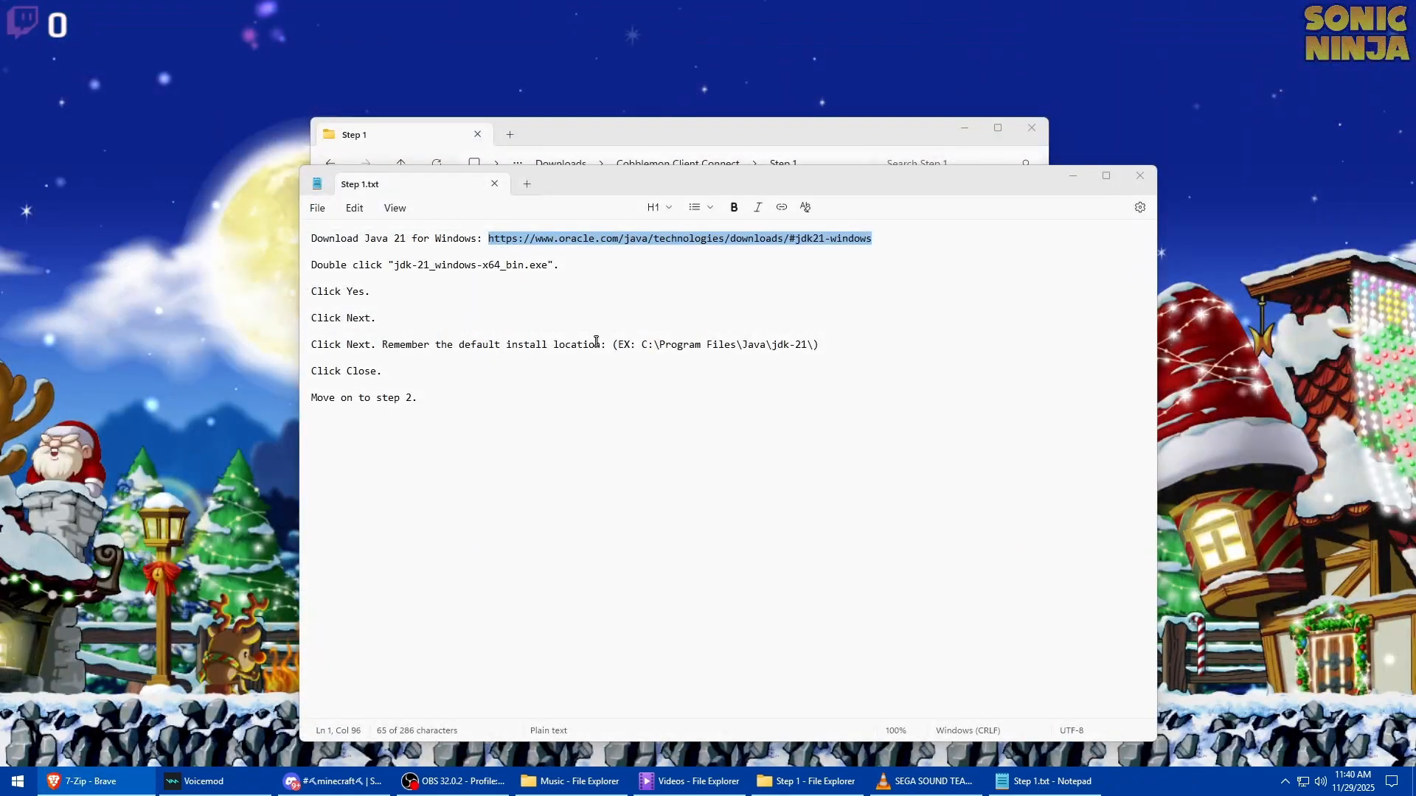
Run jdk-21_windows-x64_bin.exe from the Step 1 folder and reinstall Java SE Development Kit 21.0.9 to C:\Program Files\Java\jdk-21\
click(588, 144)
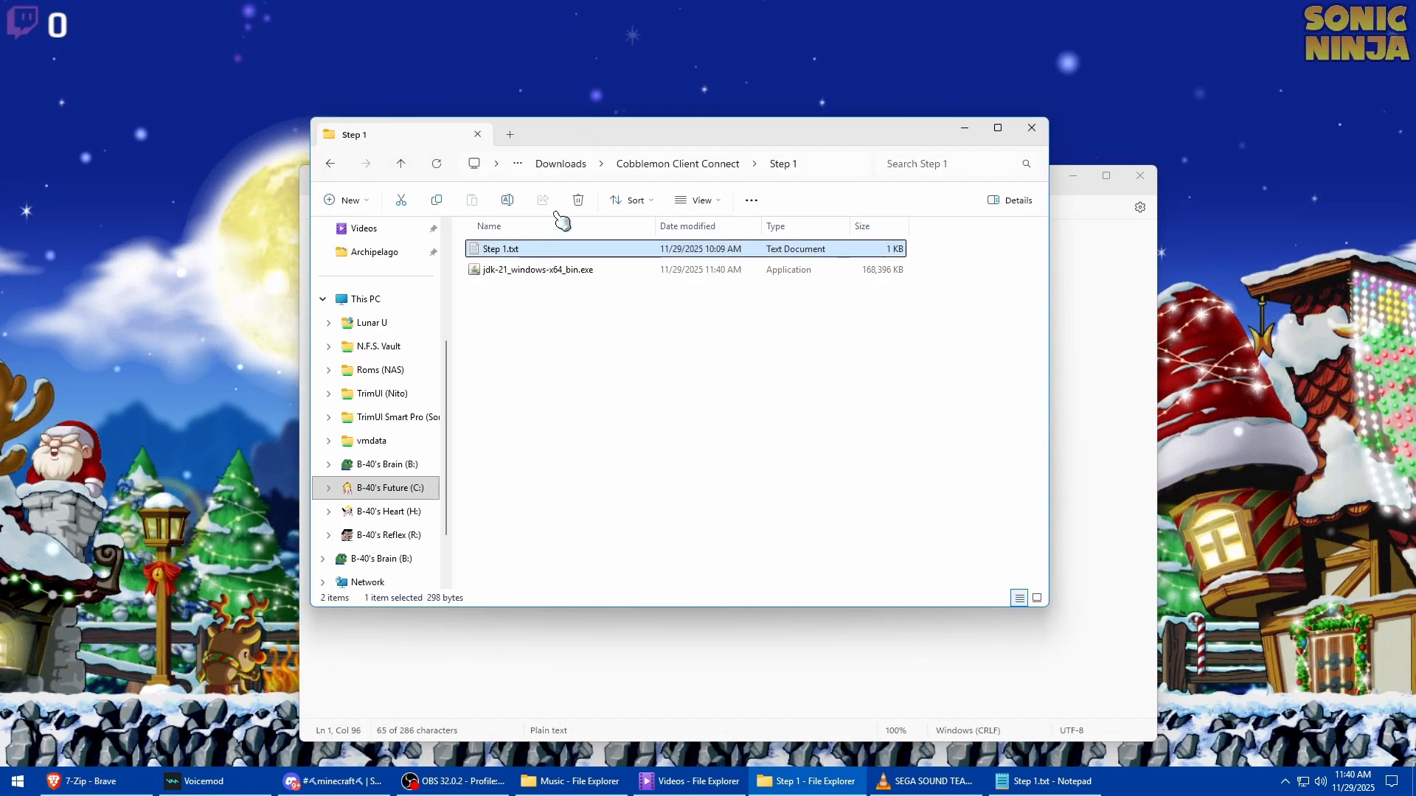
double_click(528, 270)
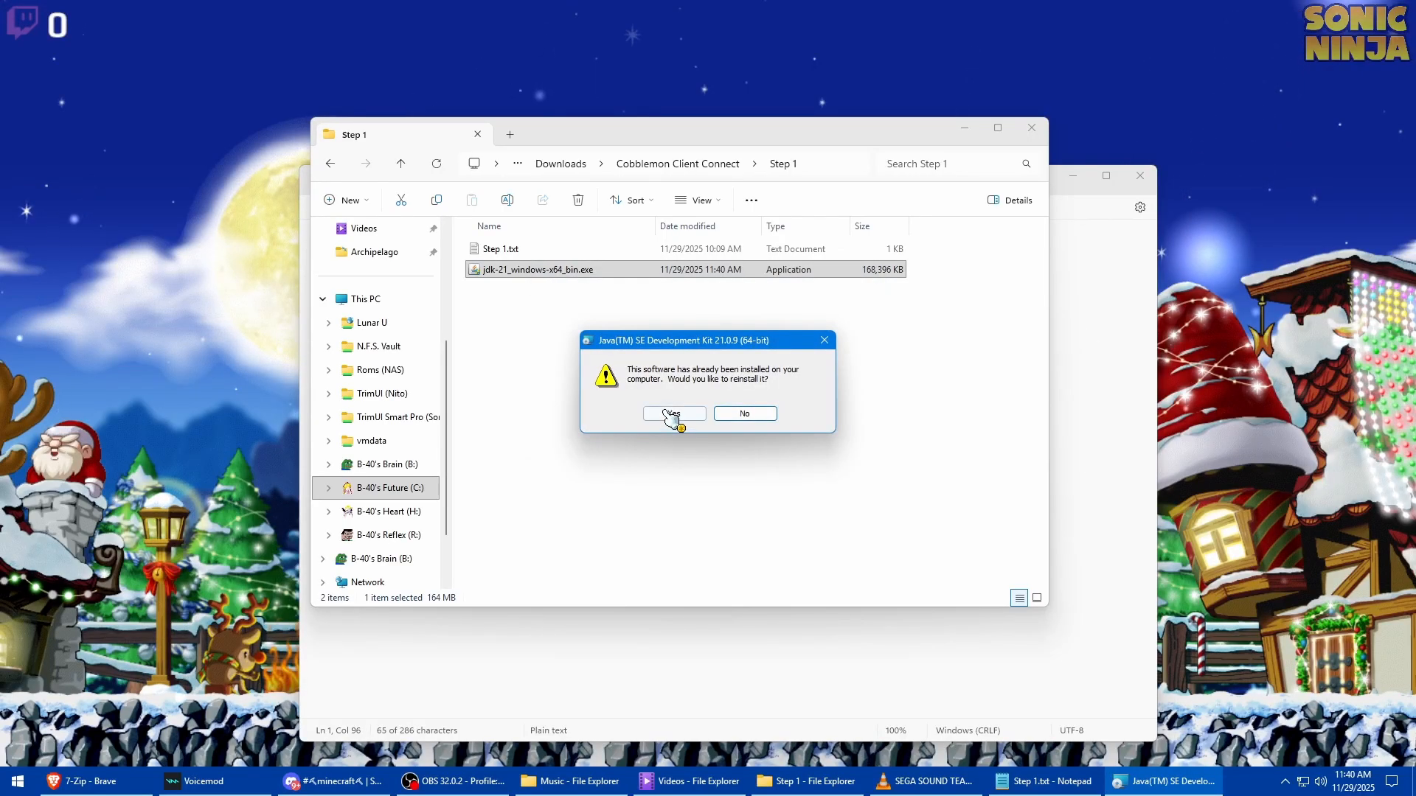
click(671, 414)
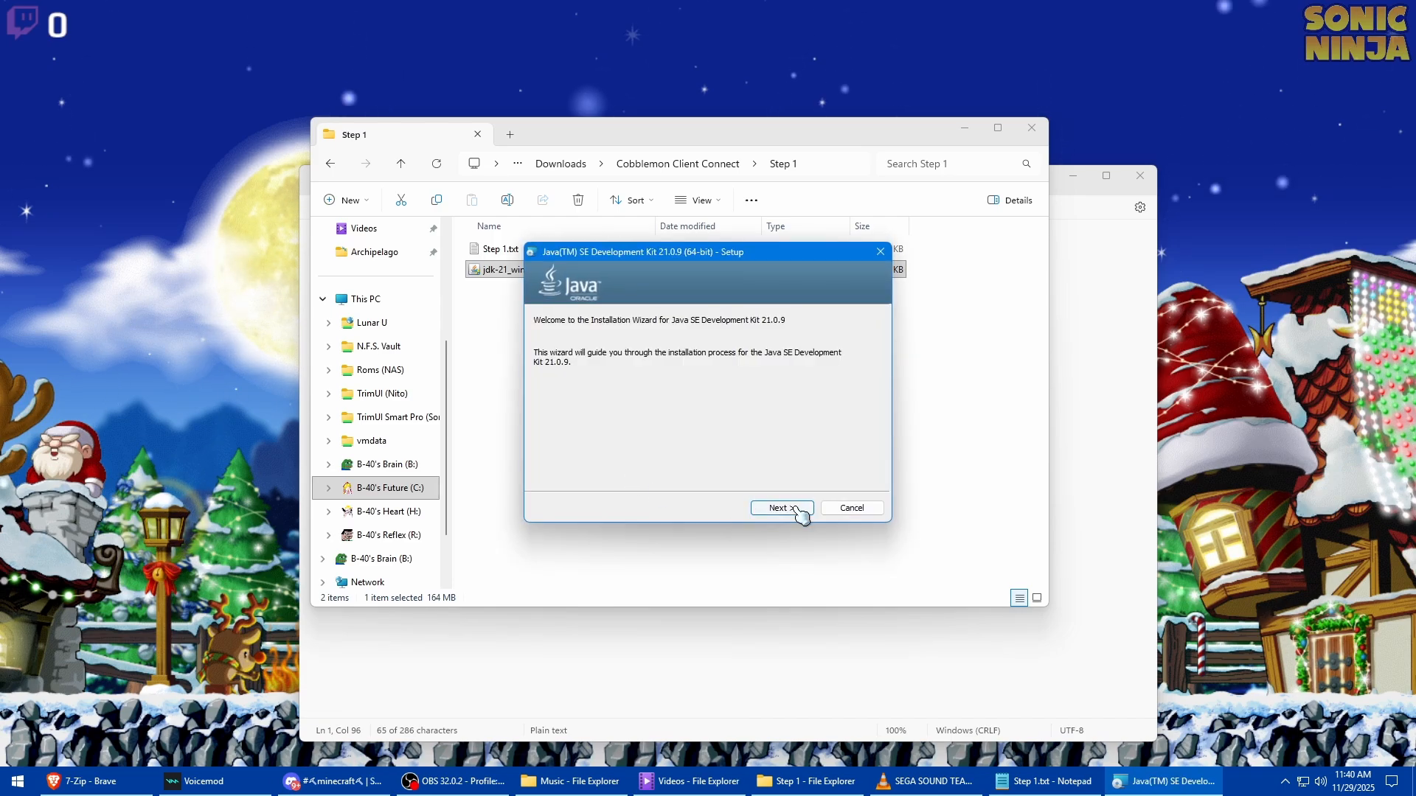
click(781, 508)
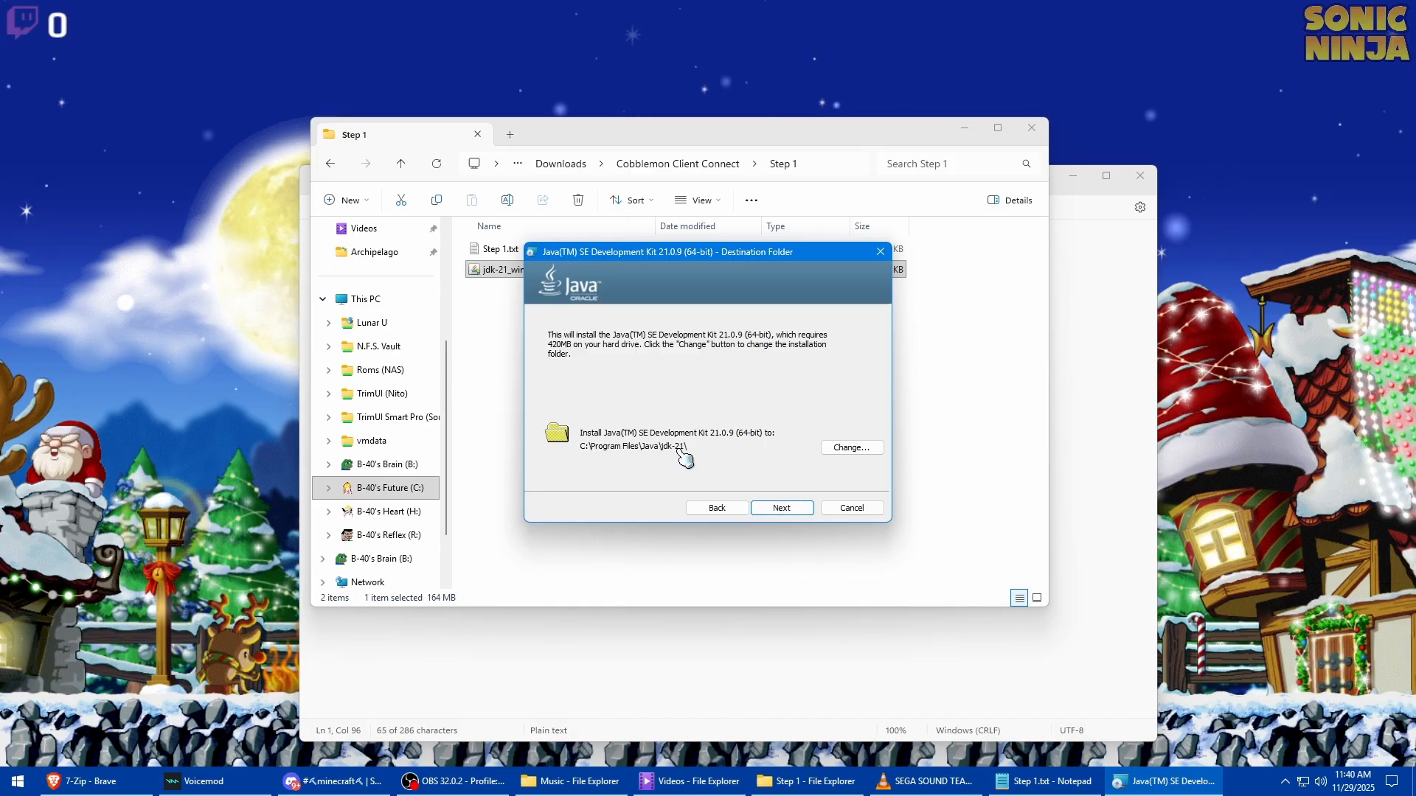
click(798, 509)
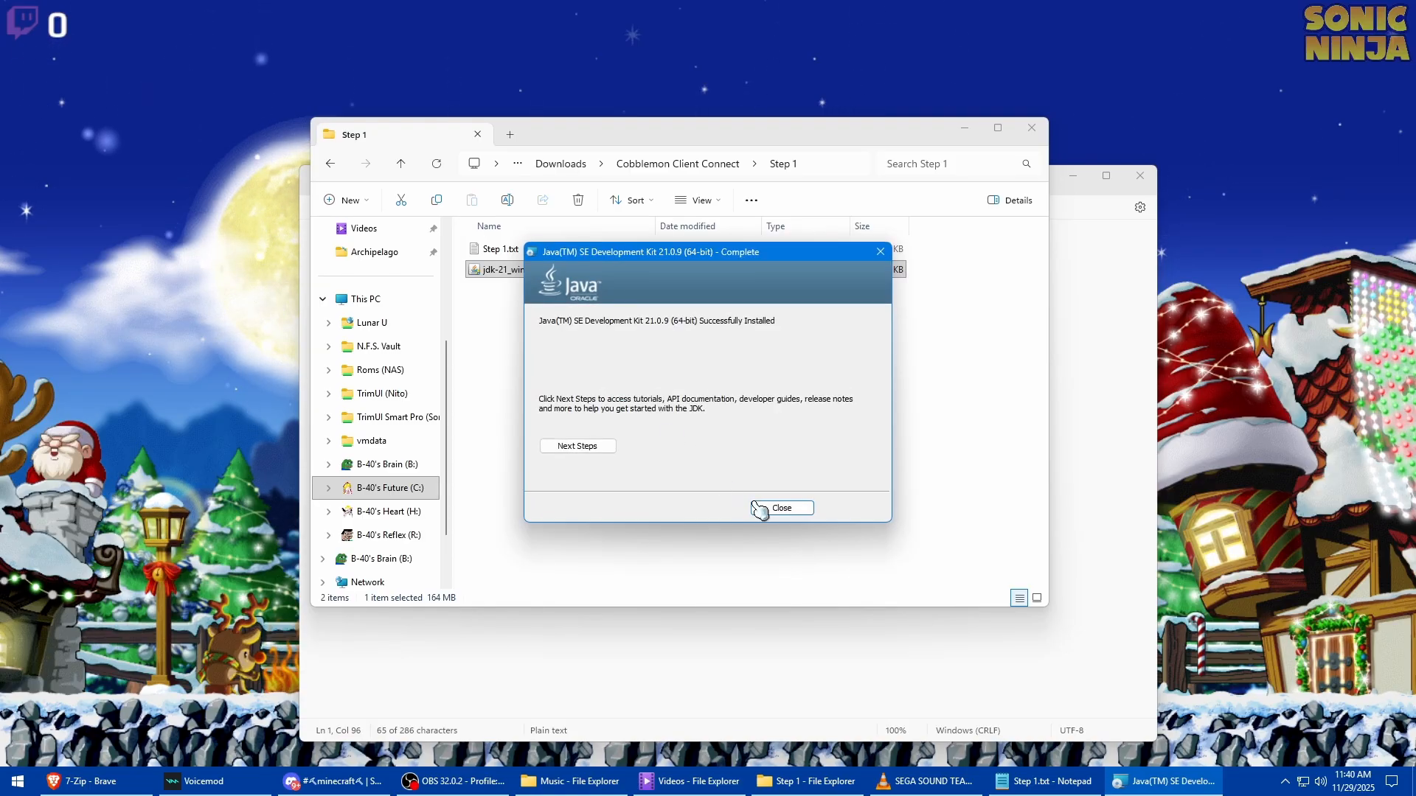
click(783, 509)
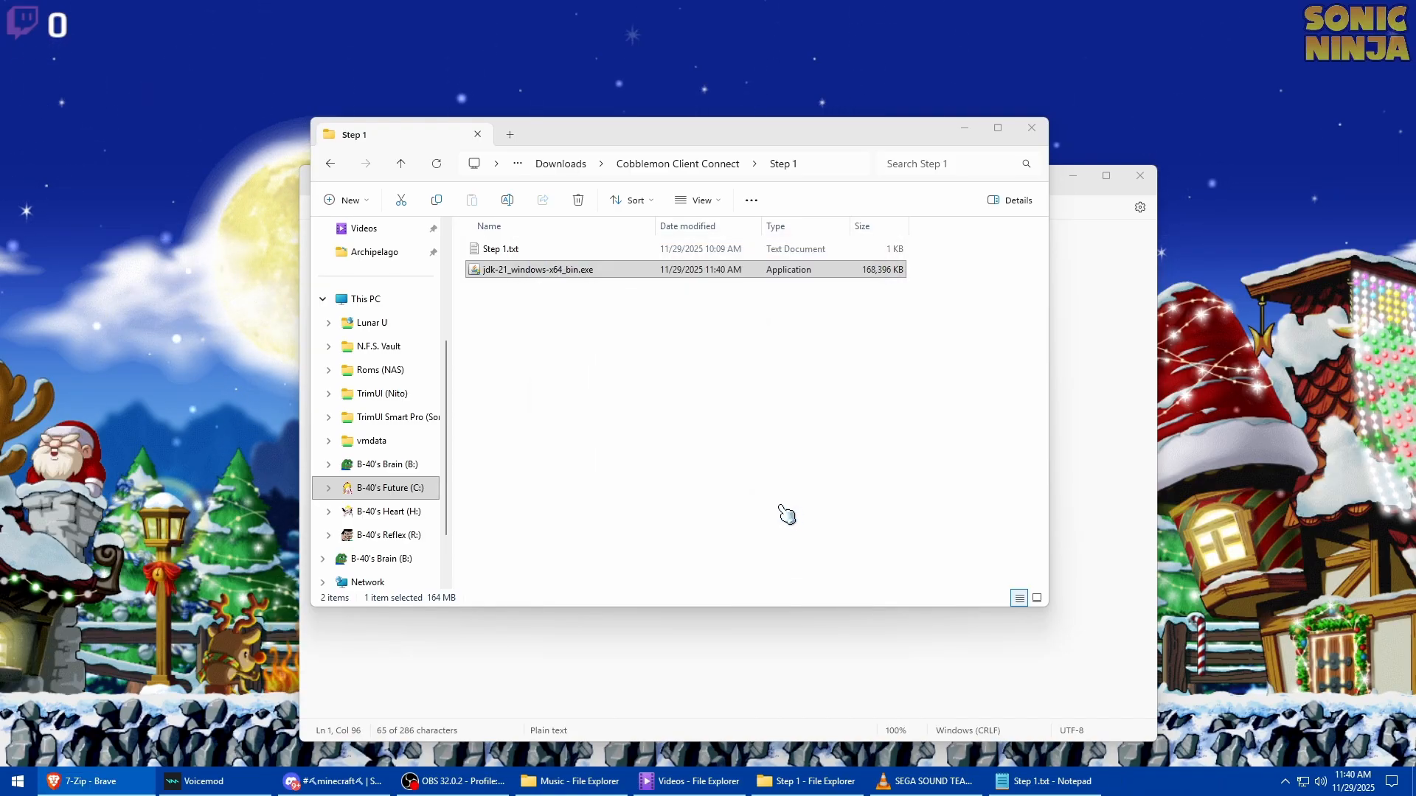
Close the Step 1.txt notes and open Step 2.txt from the Step 2 folder
click(1097, 342)
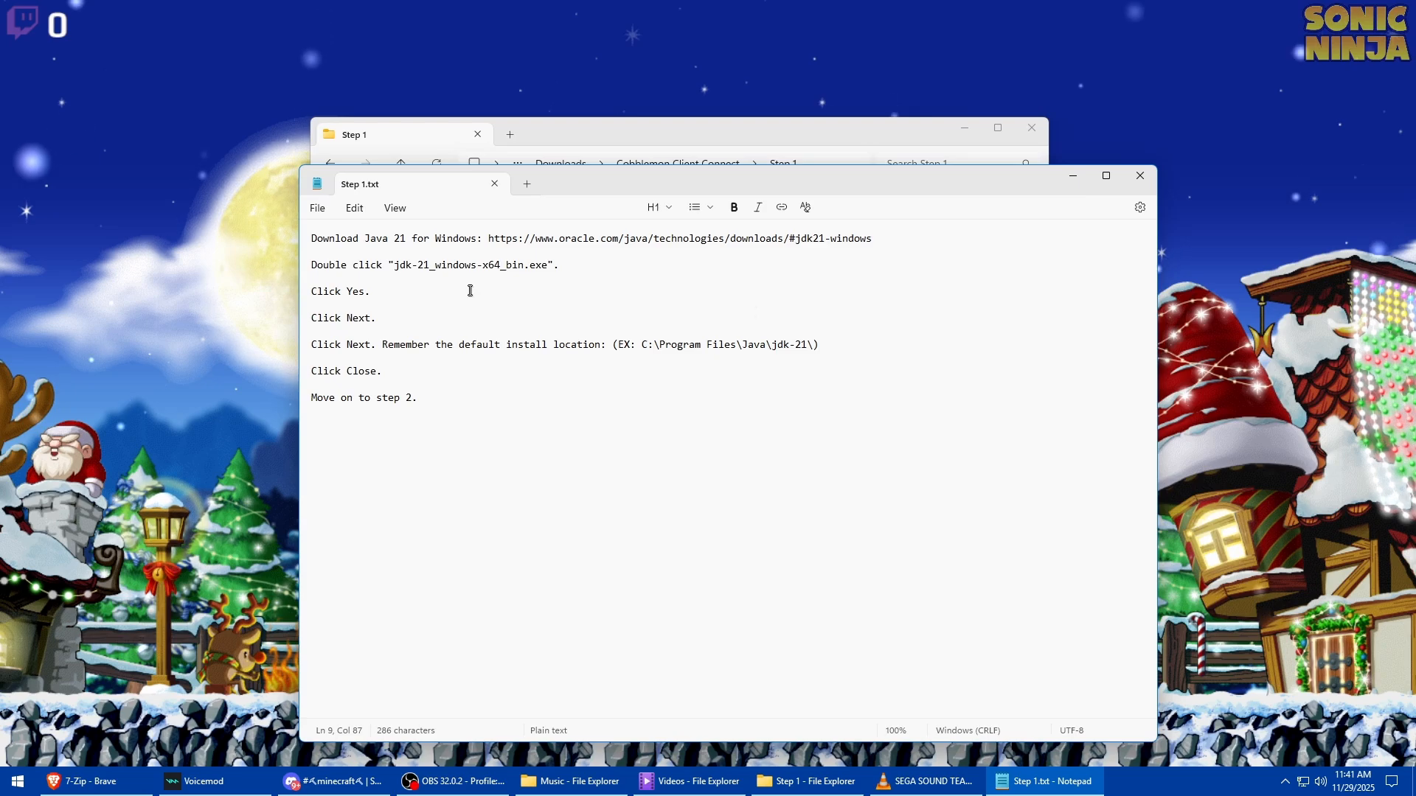
click(1140, 177)
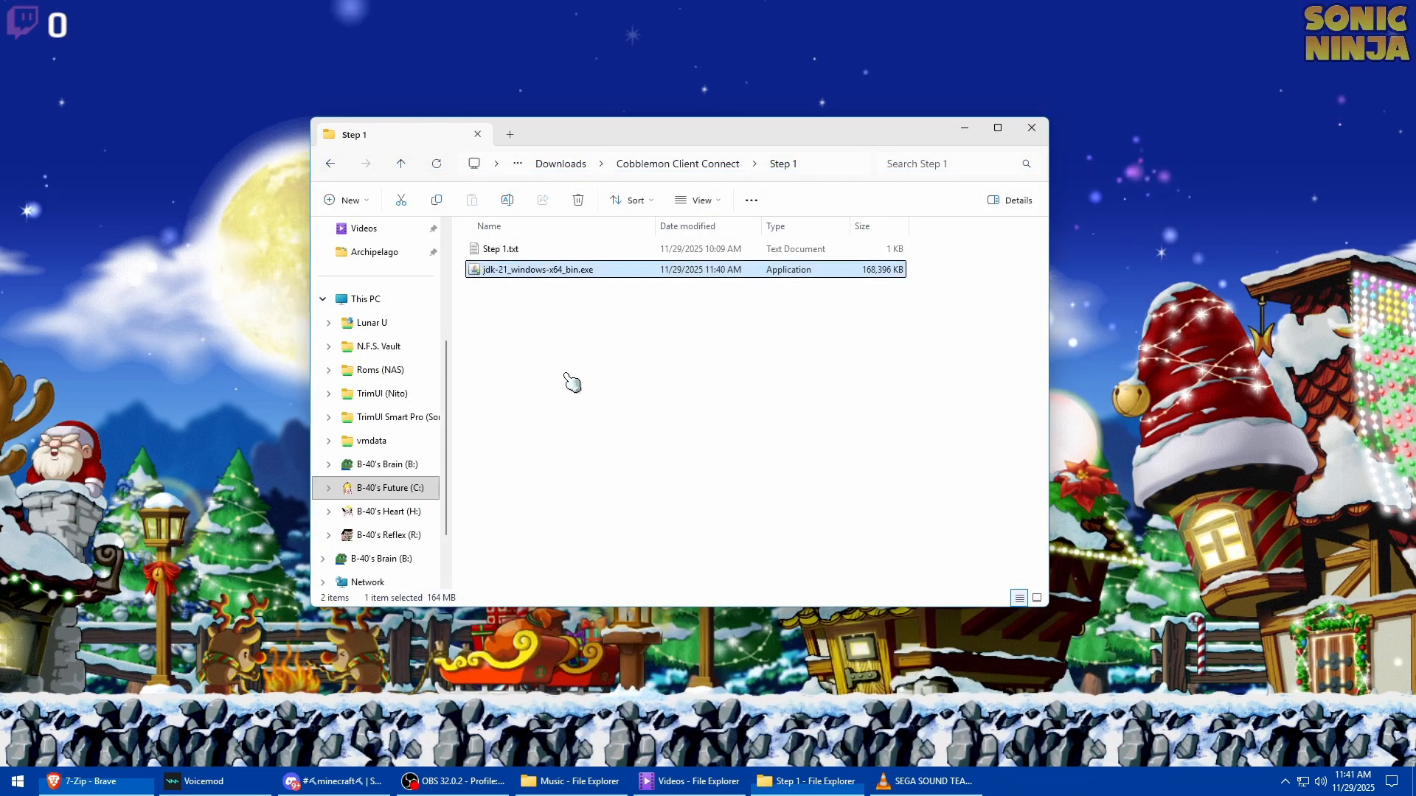
key(alt+Up)
double_click(522, 289)
double_click(528, 272)
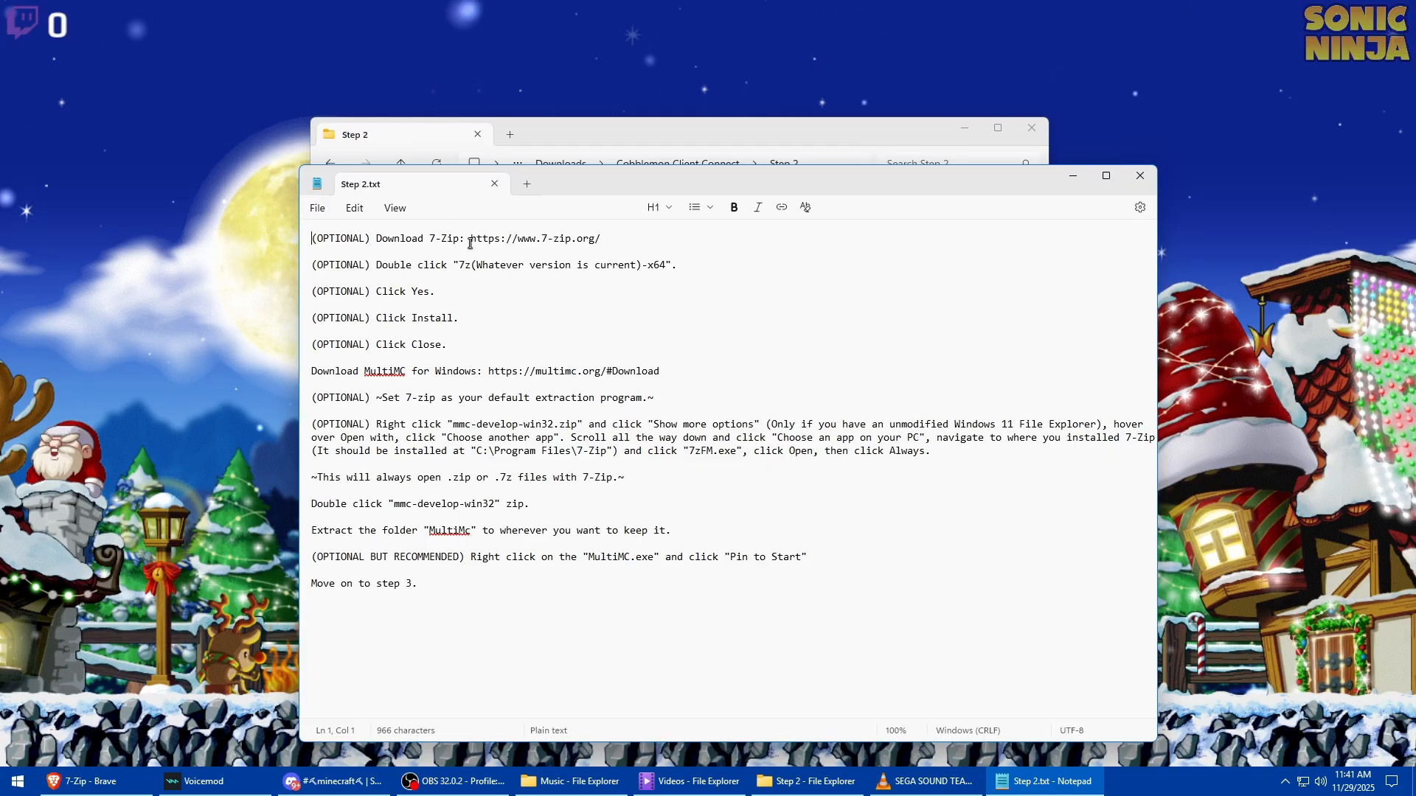
drag(470, 239, 598, 237)
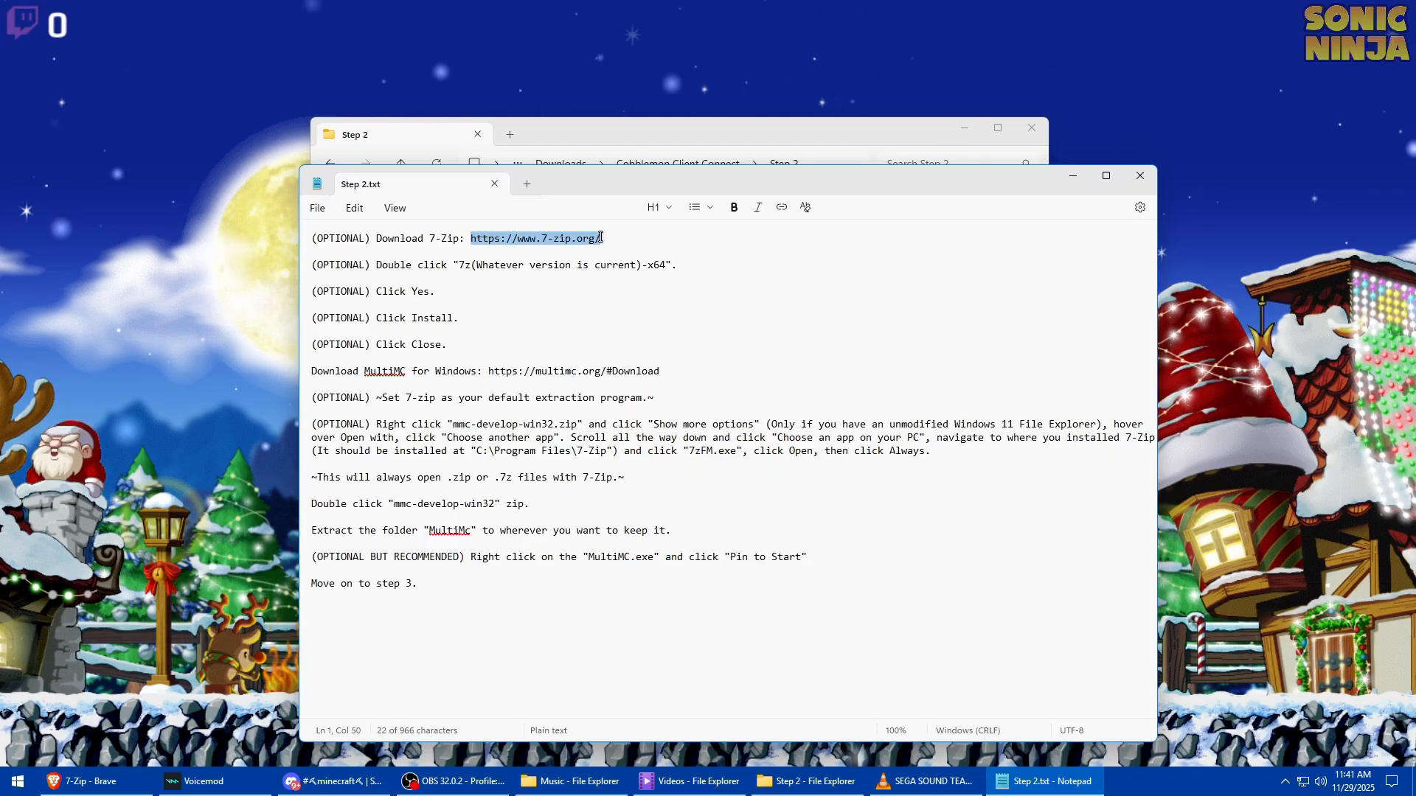
key(alt+Tab)
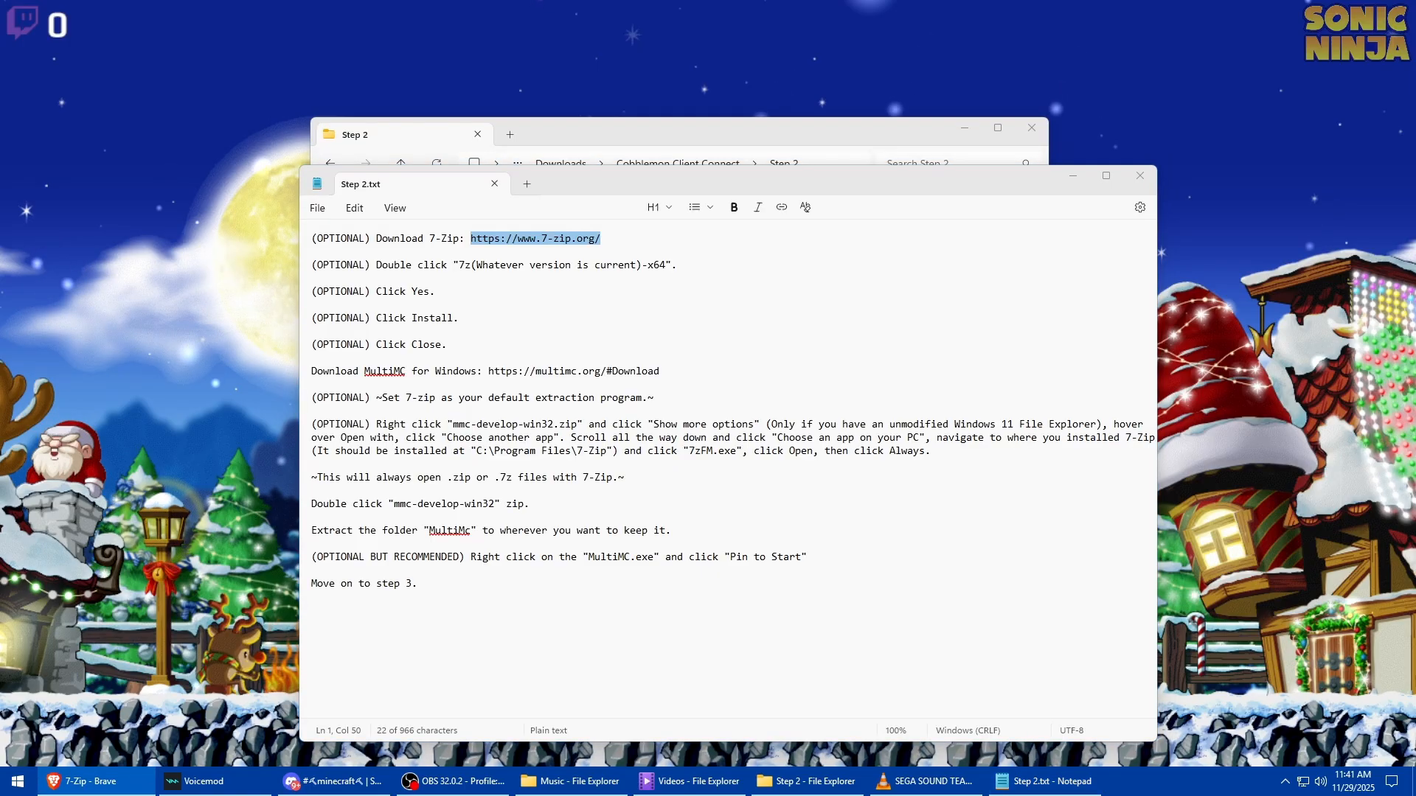
key(Return)
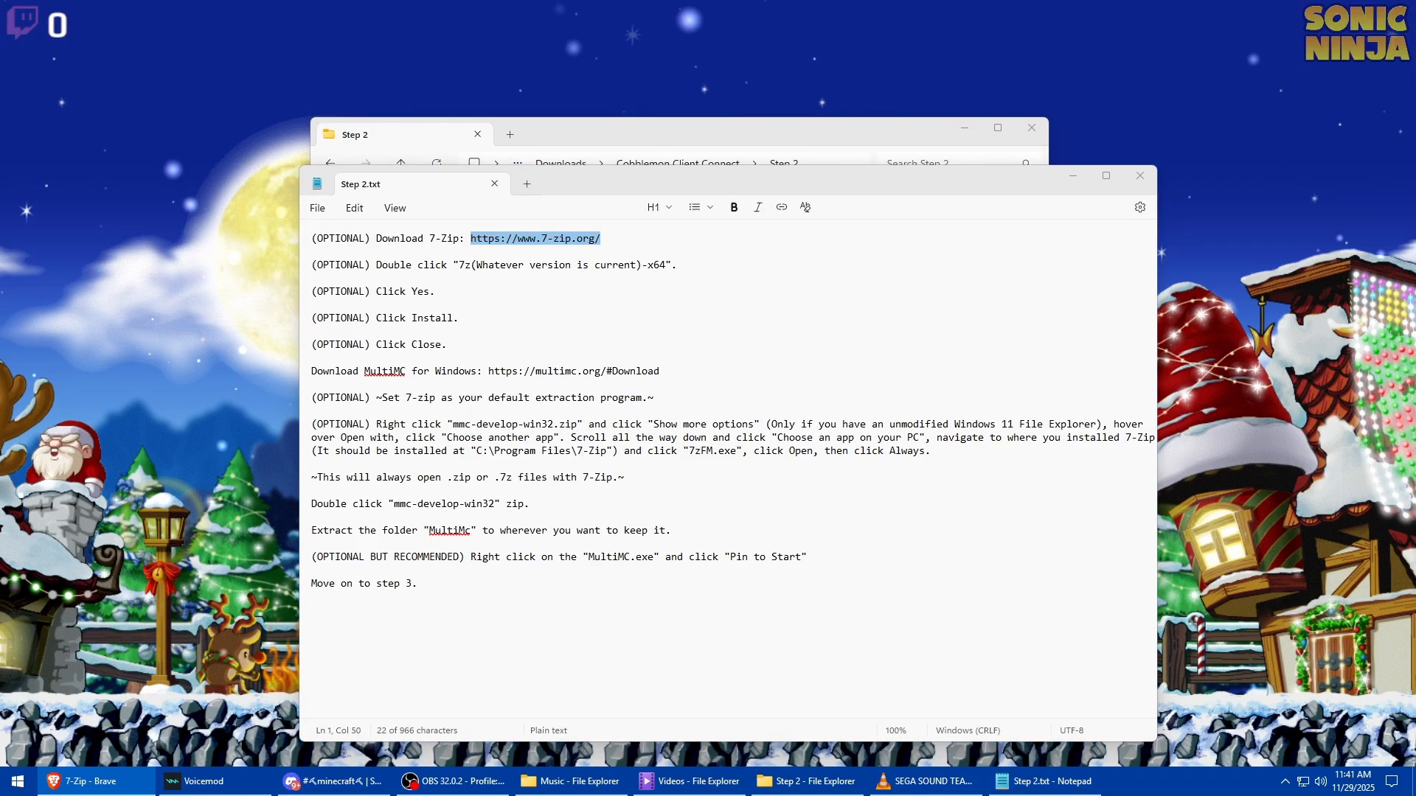
drag(287, 0, 306, 5)
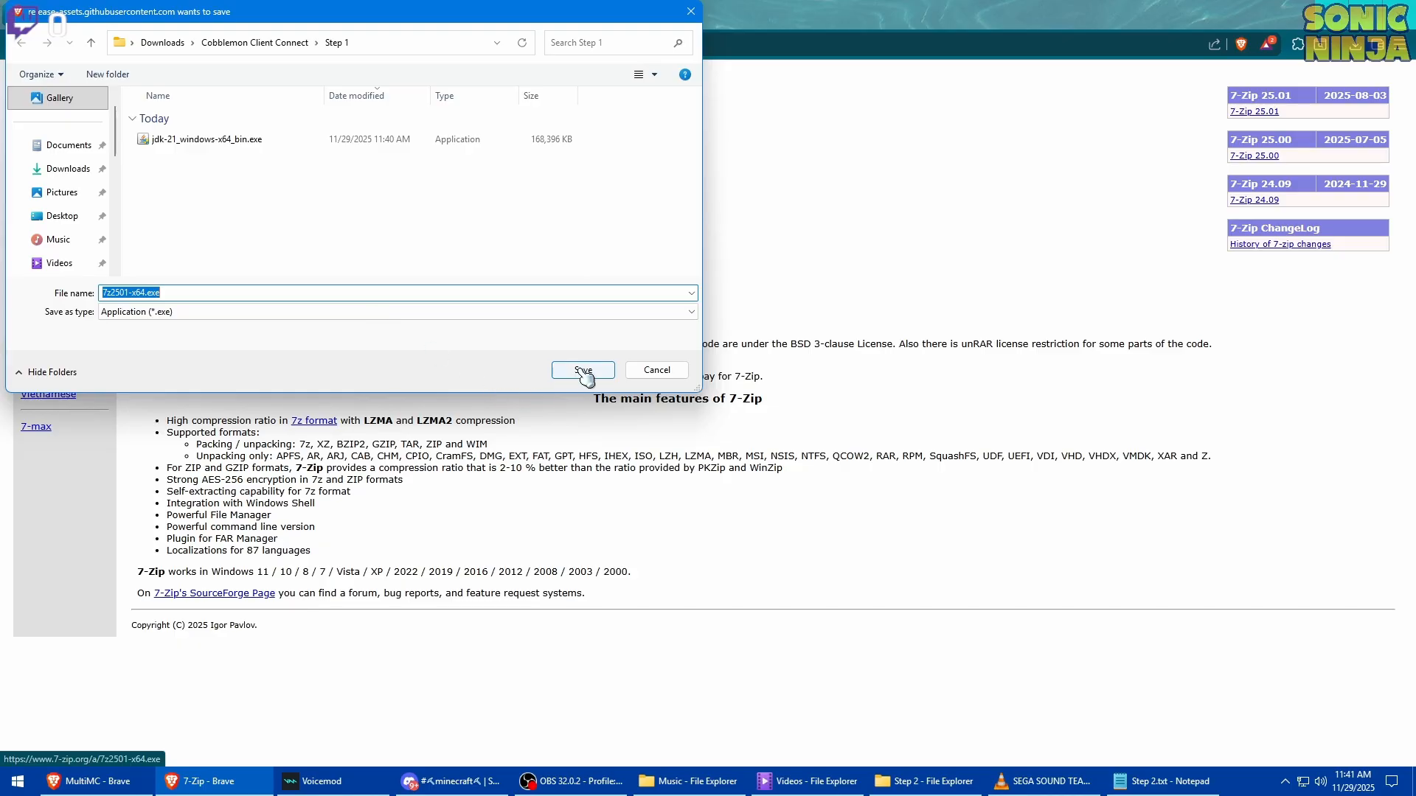
Save the 7-Zip installer 7z2501-x64.exe into the Step 1 folder, allow the unverified download, and close the browser window
click(584, 371)
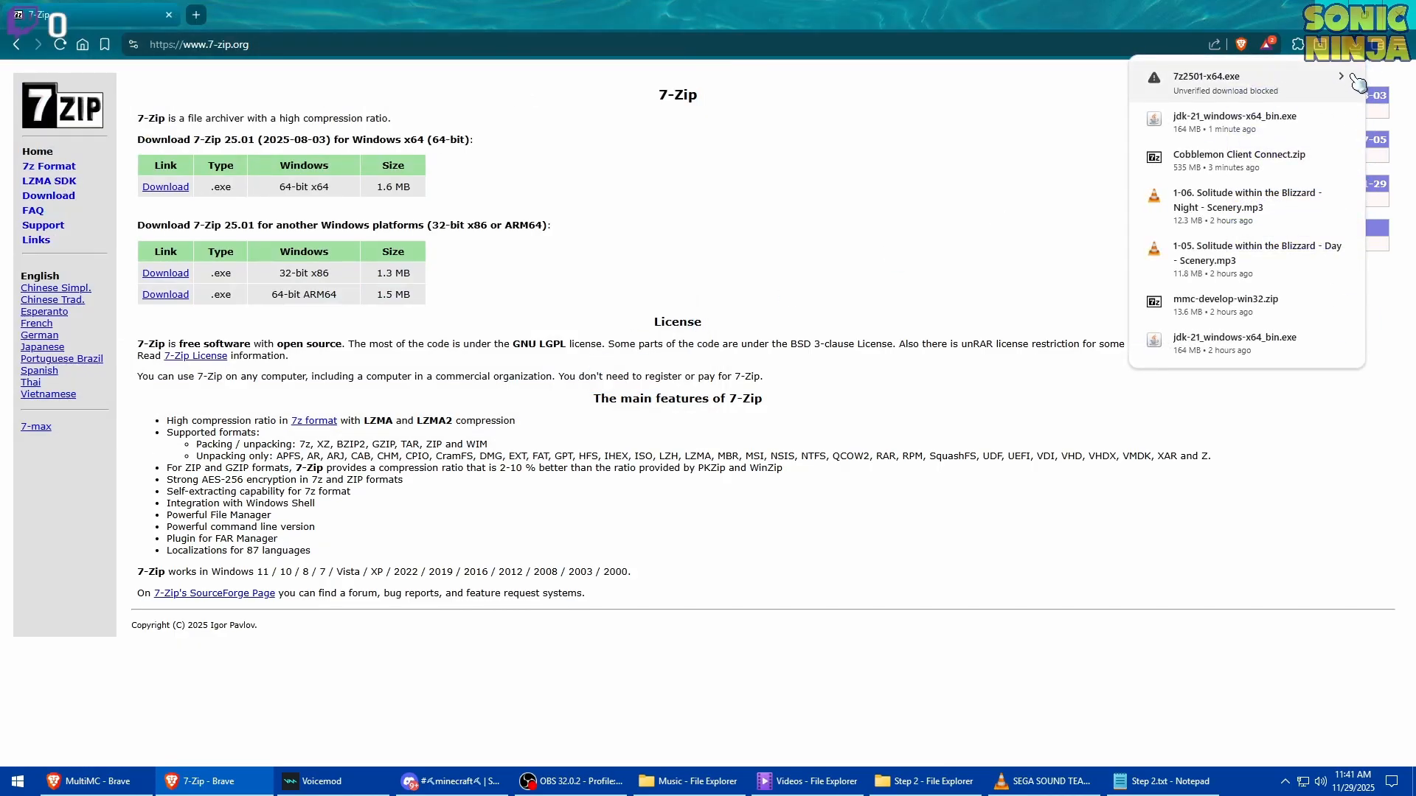
click(1355, 77)
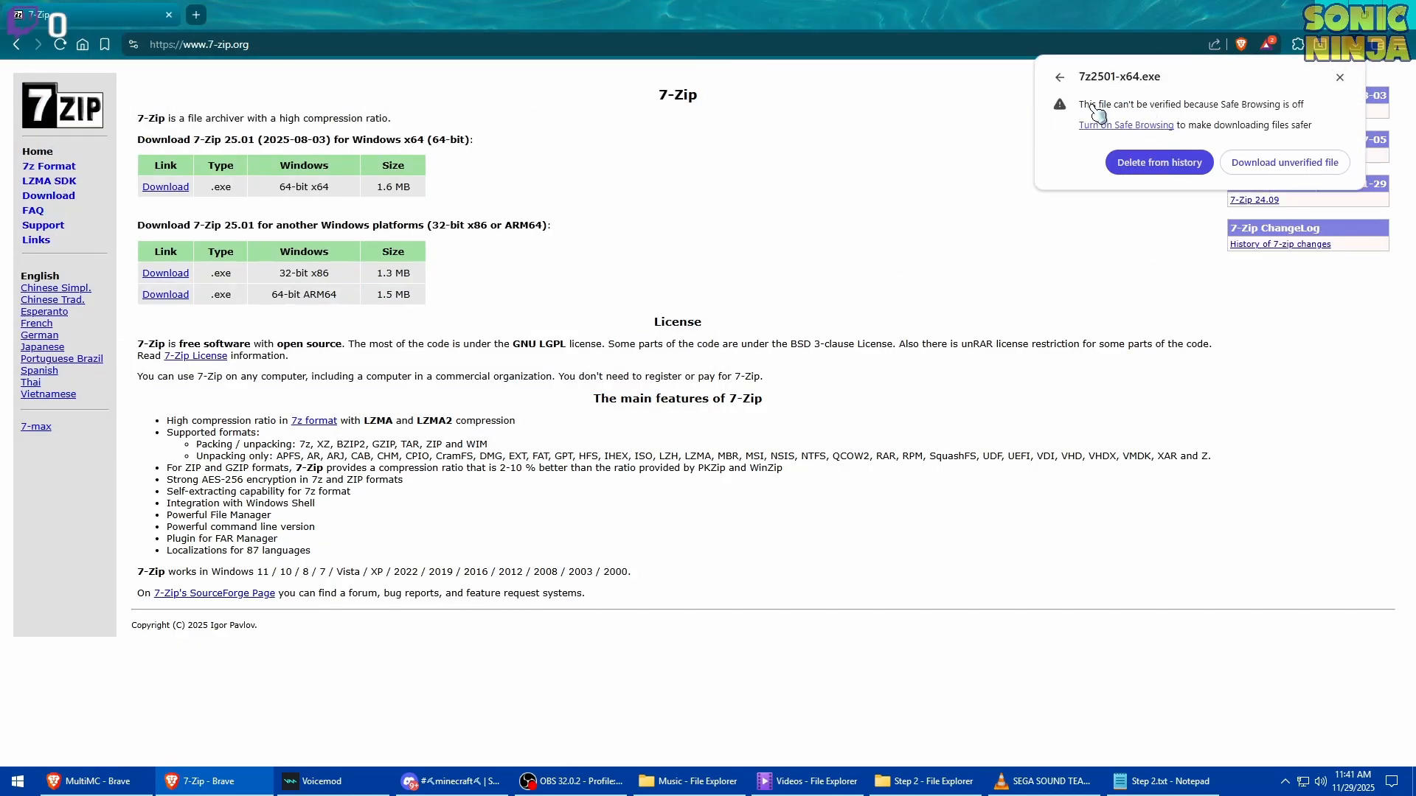
click(1275, 163)
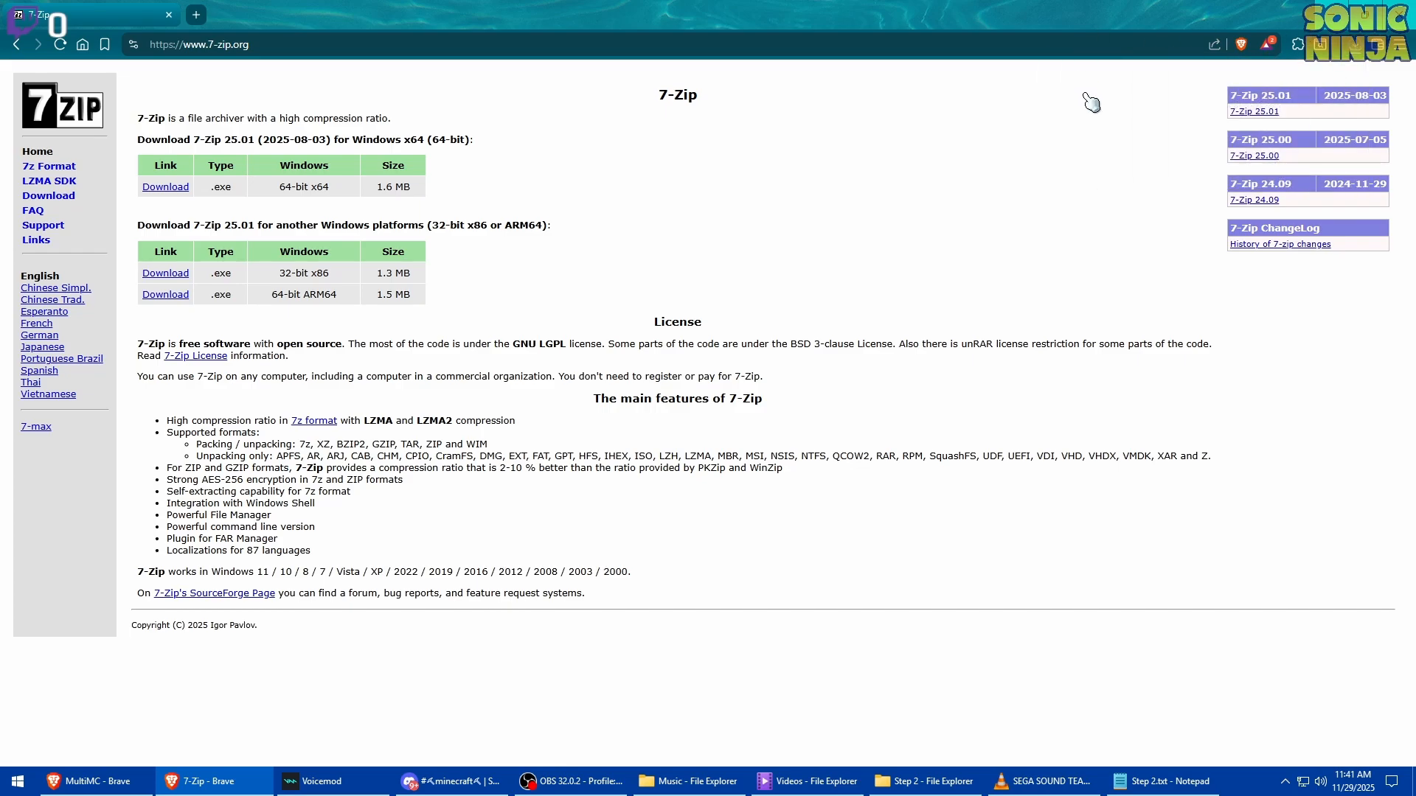
click(1368, 48)
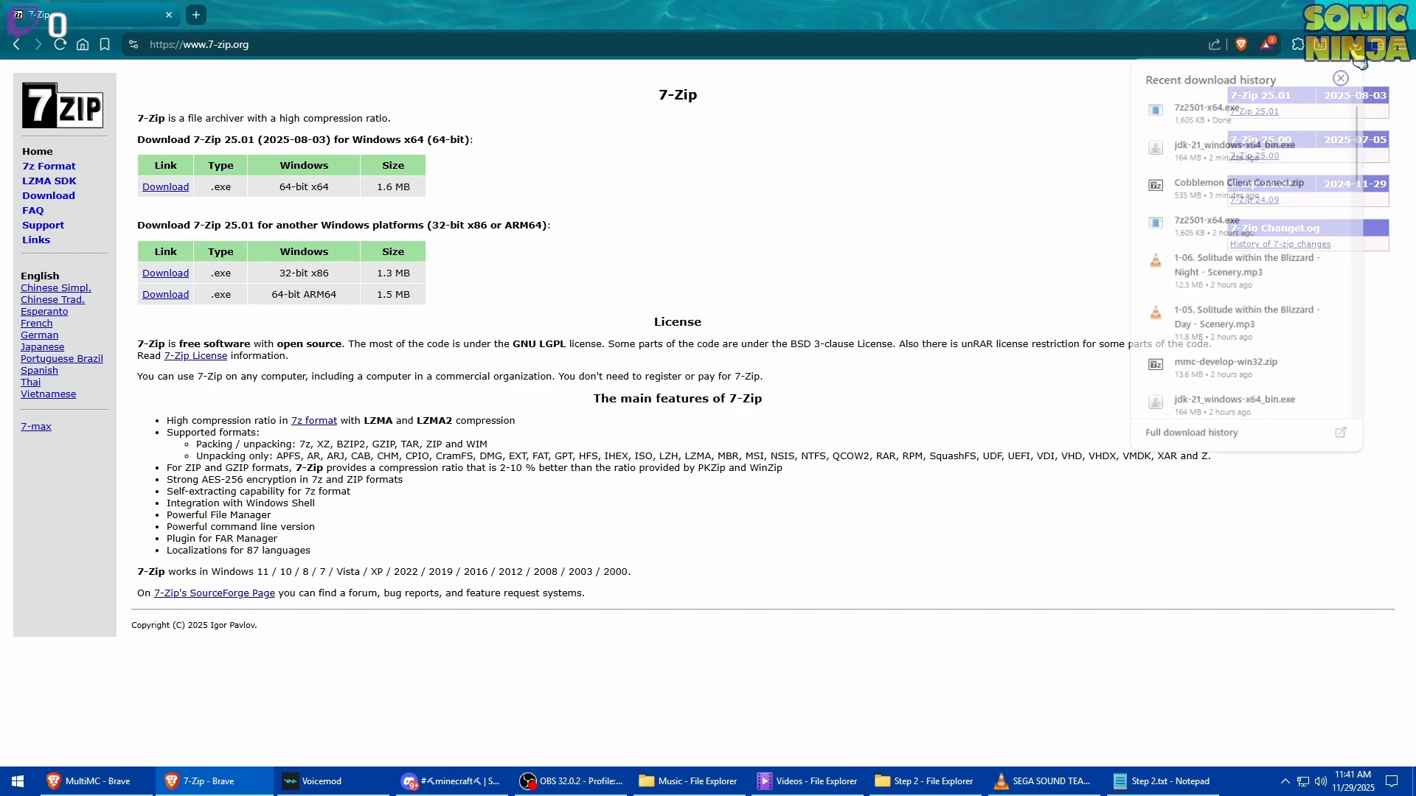
click(1368, 48)
click(1401, 14)
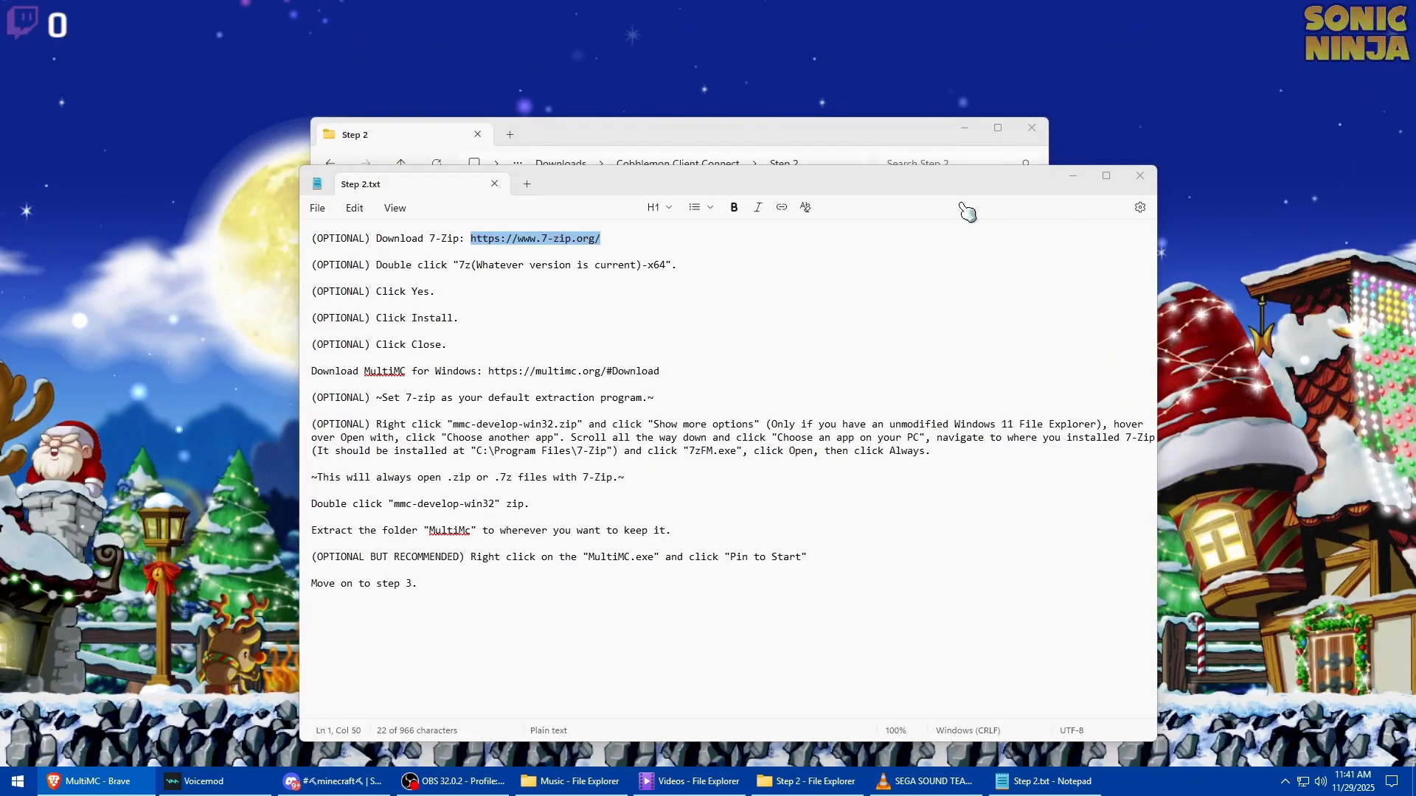
Move 7z2501-x64.exe from the Step 1 folder to the Step 2 folder of Cobblemon Client Connect
click(806, 137)
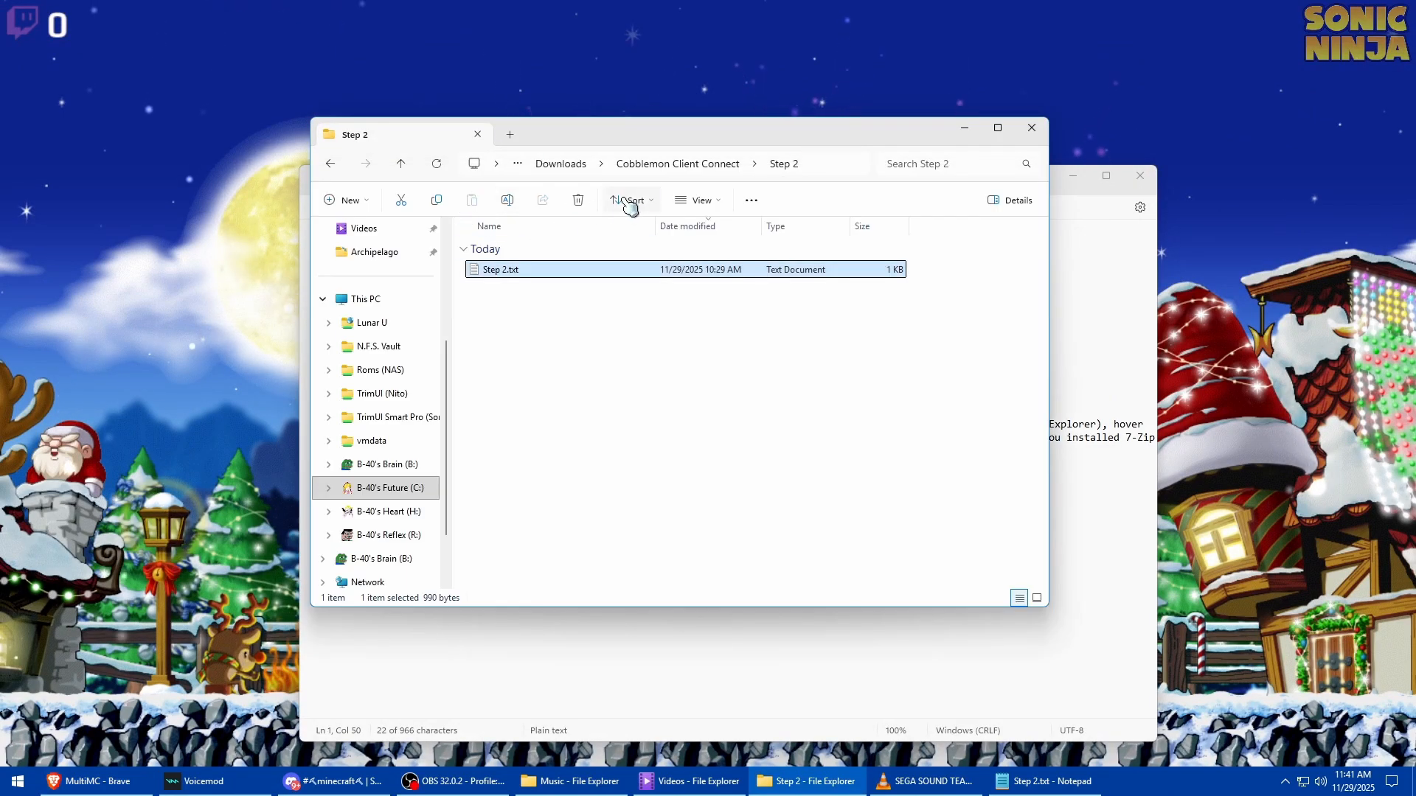
click(640, 166)
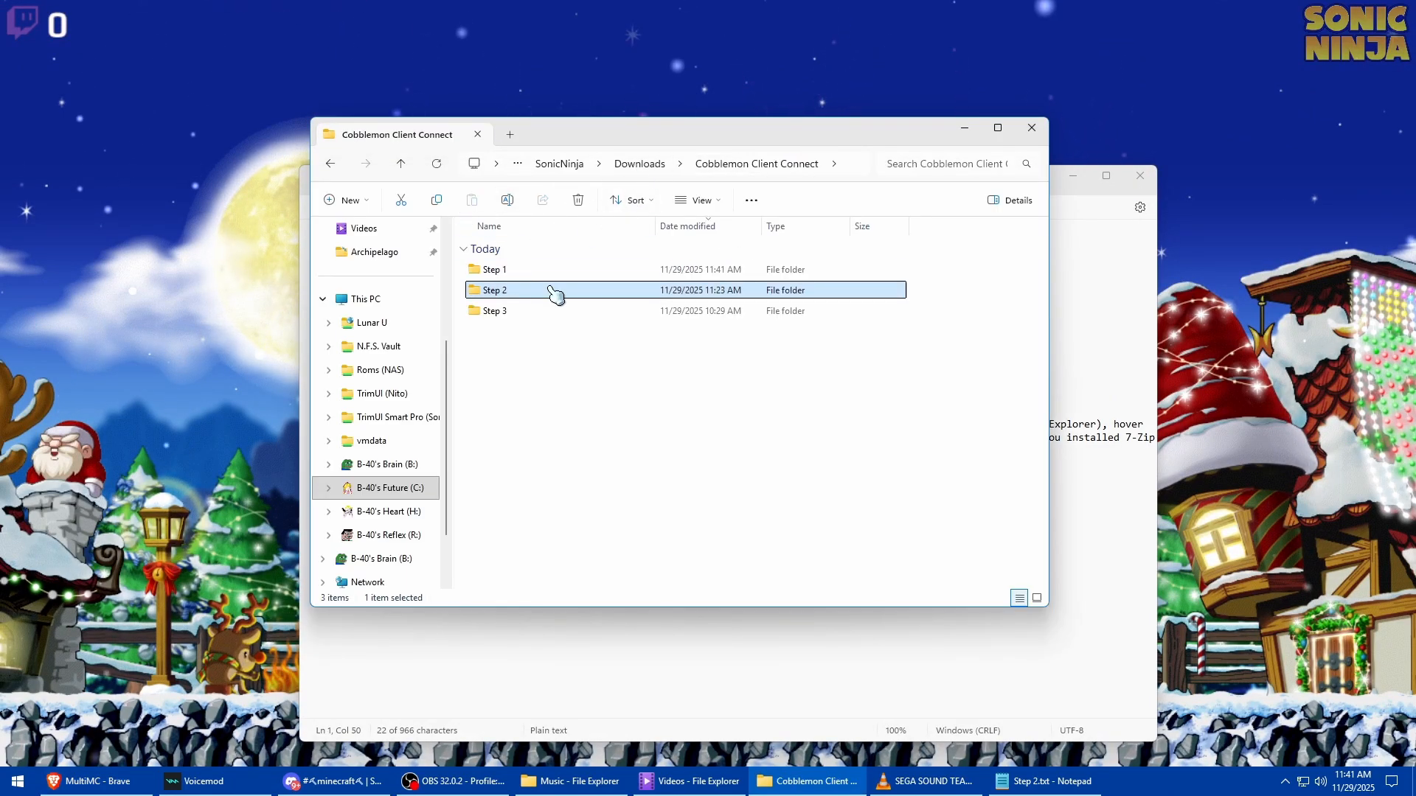
click(639, 164)
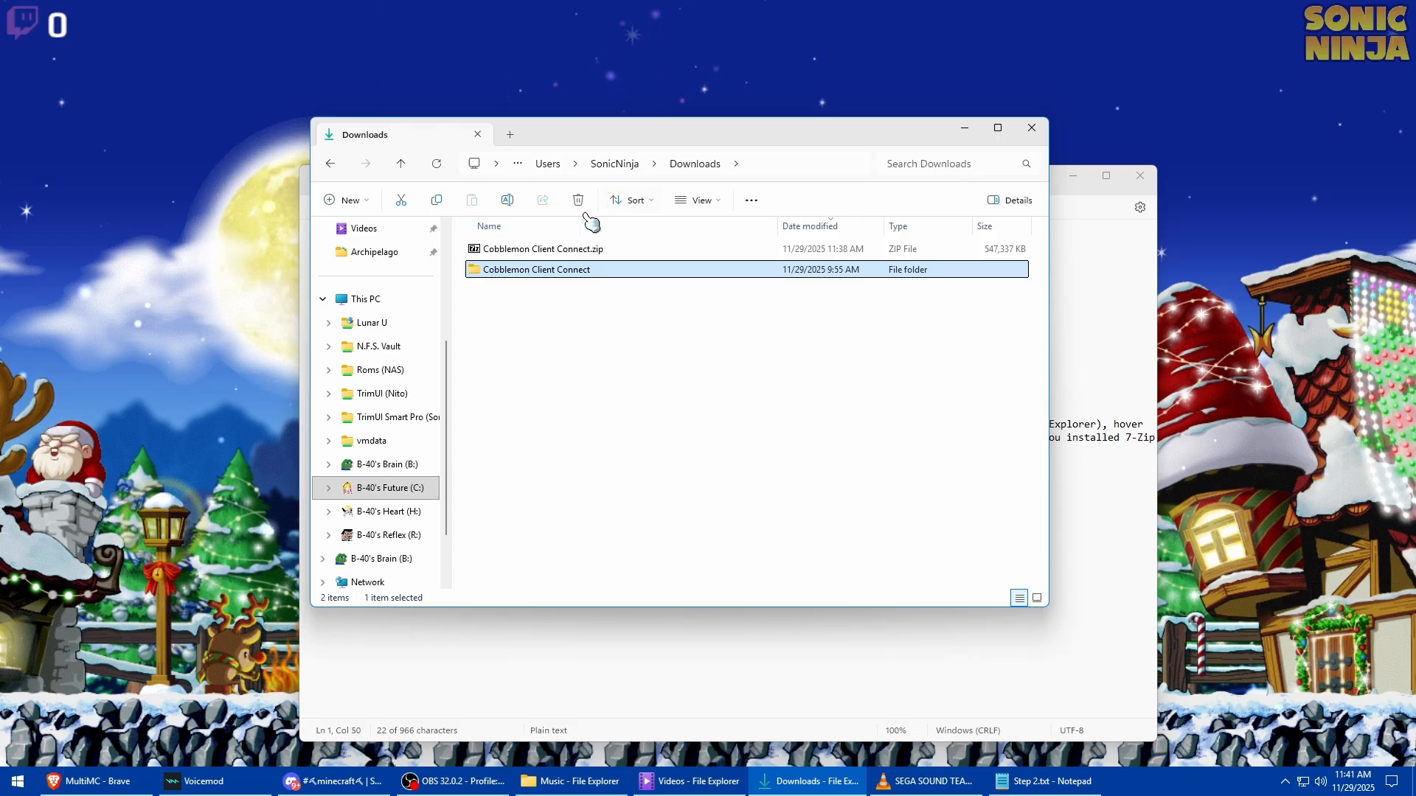
double_click(559, 269)
double_click(543, 271)
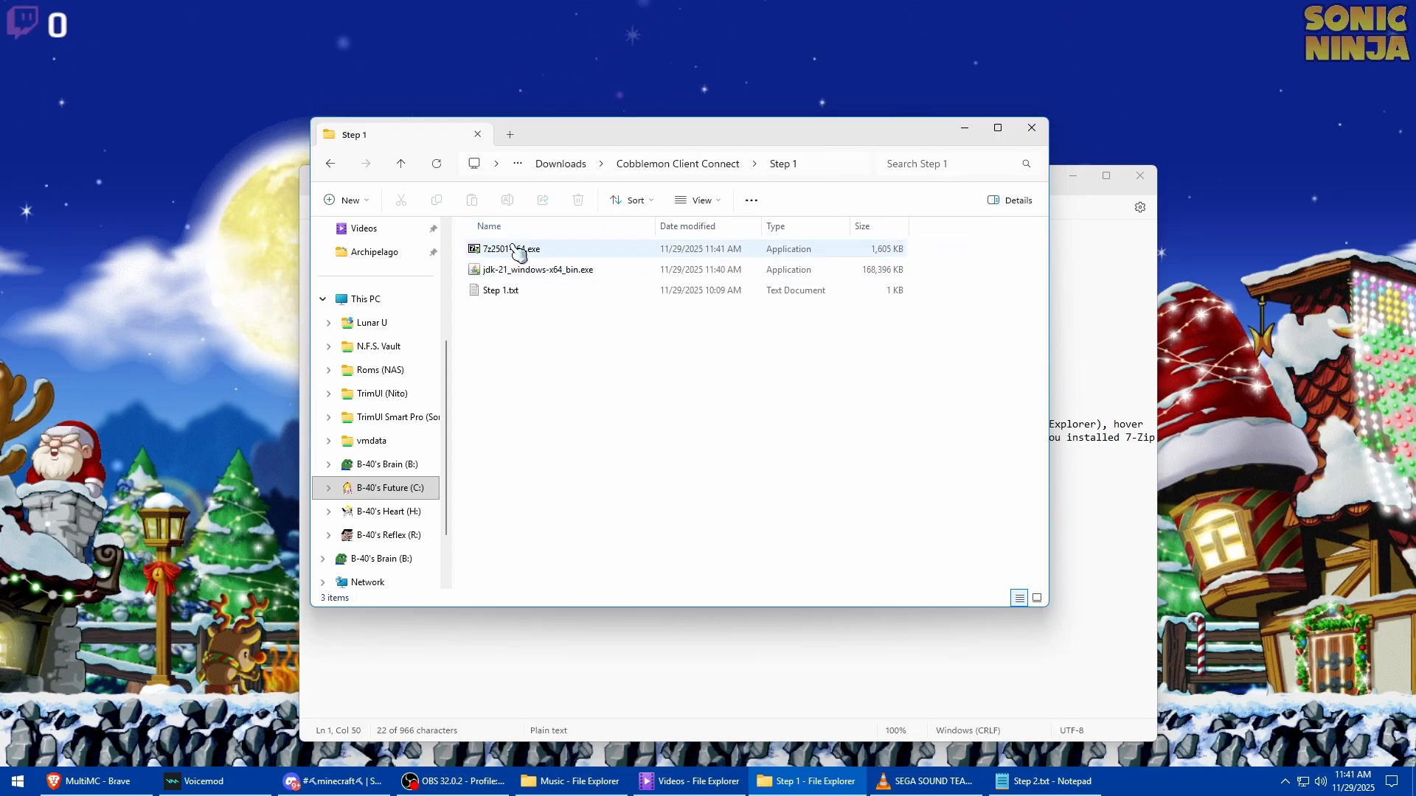
right_click(511, 249)
click(586, 509)
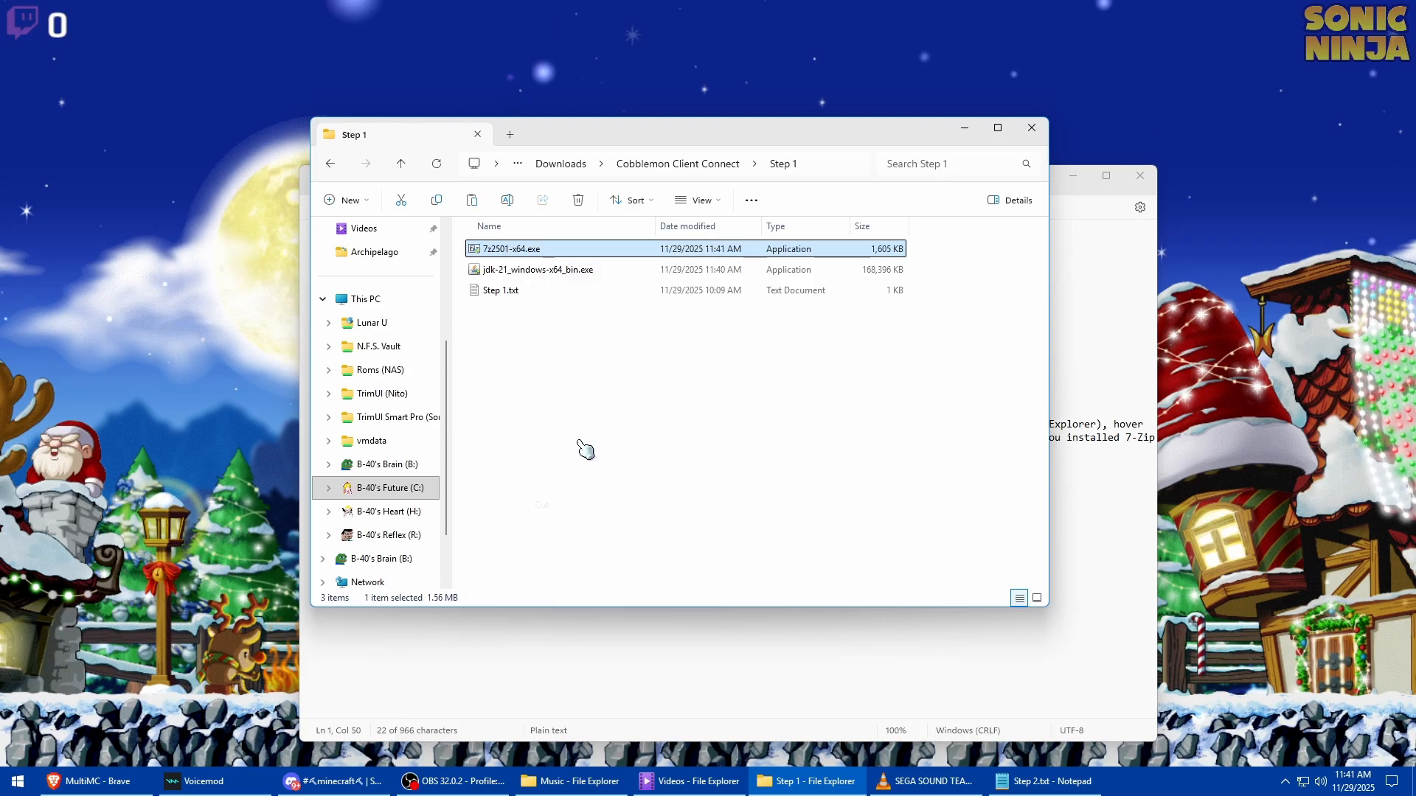
key(BackSpace)
double_click(560, 292)
right_click(559, 303)
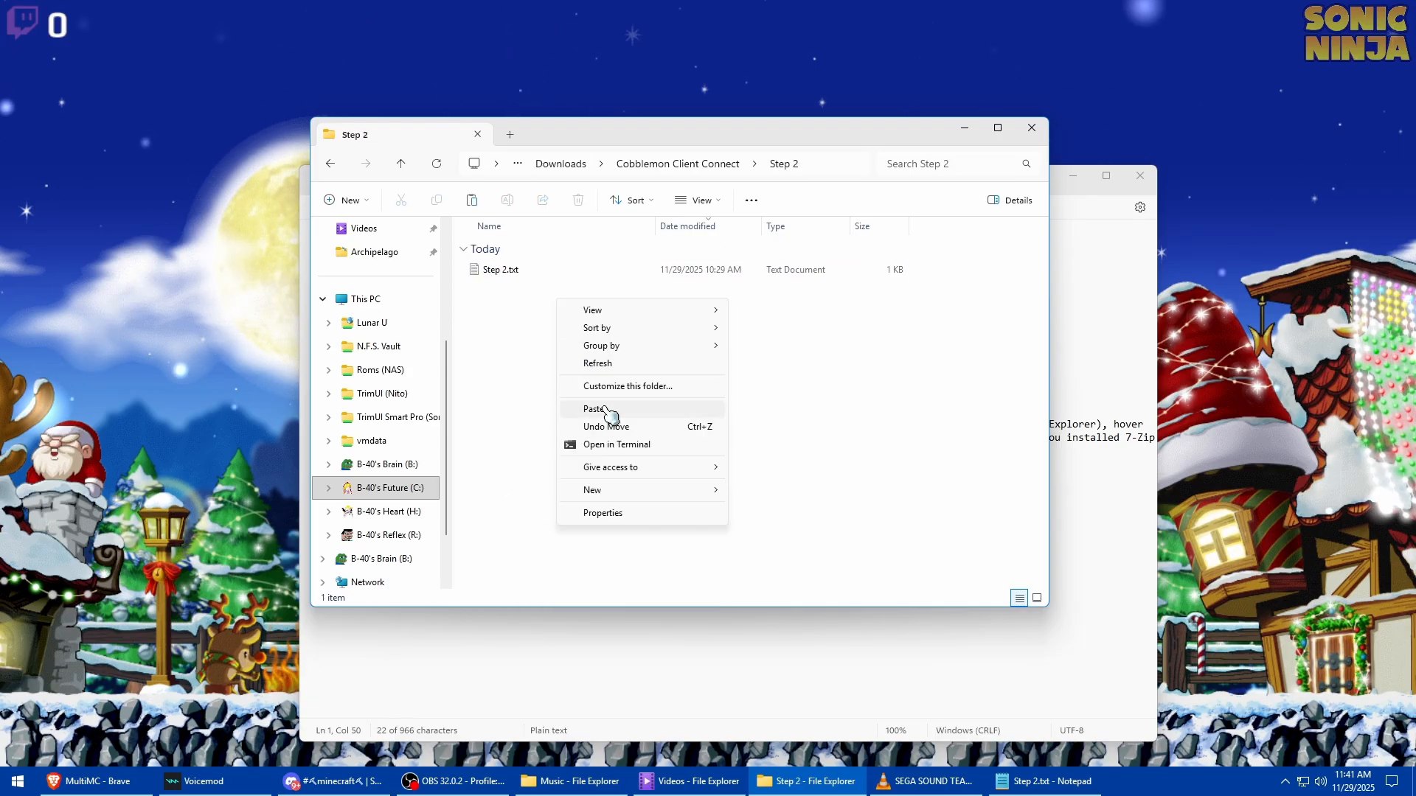
click(597, 409)
click(1021, 430)
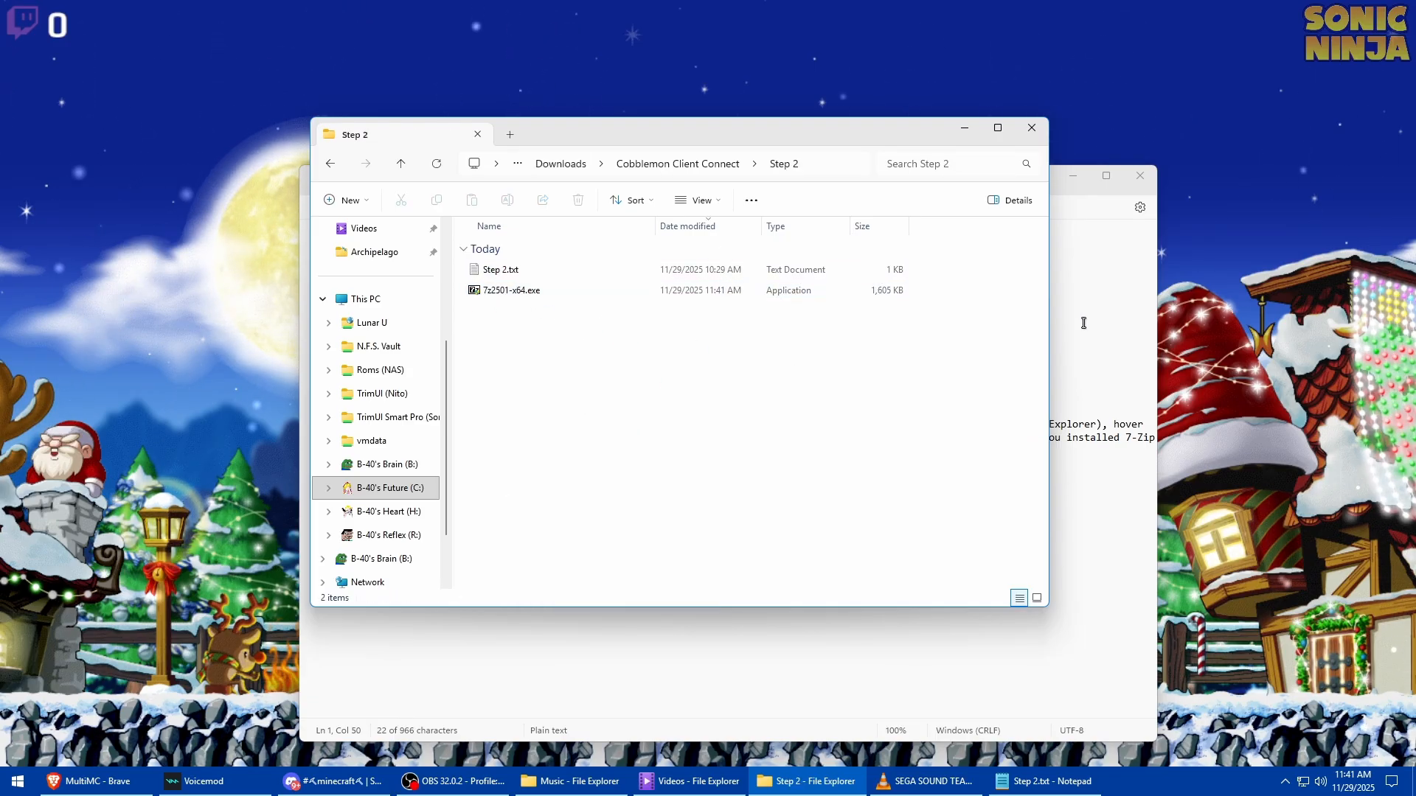
Run 7z2501-x64.exe from the Step 2 folder and install 7-Zip 25.01 (x64) to C:\Program Files\7-Zip\
double_click(511, 292)
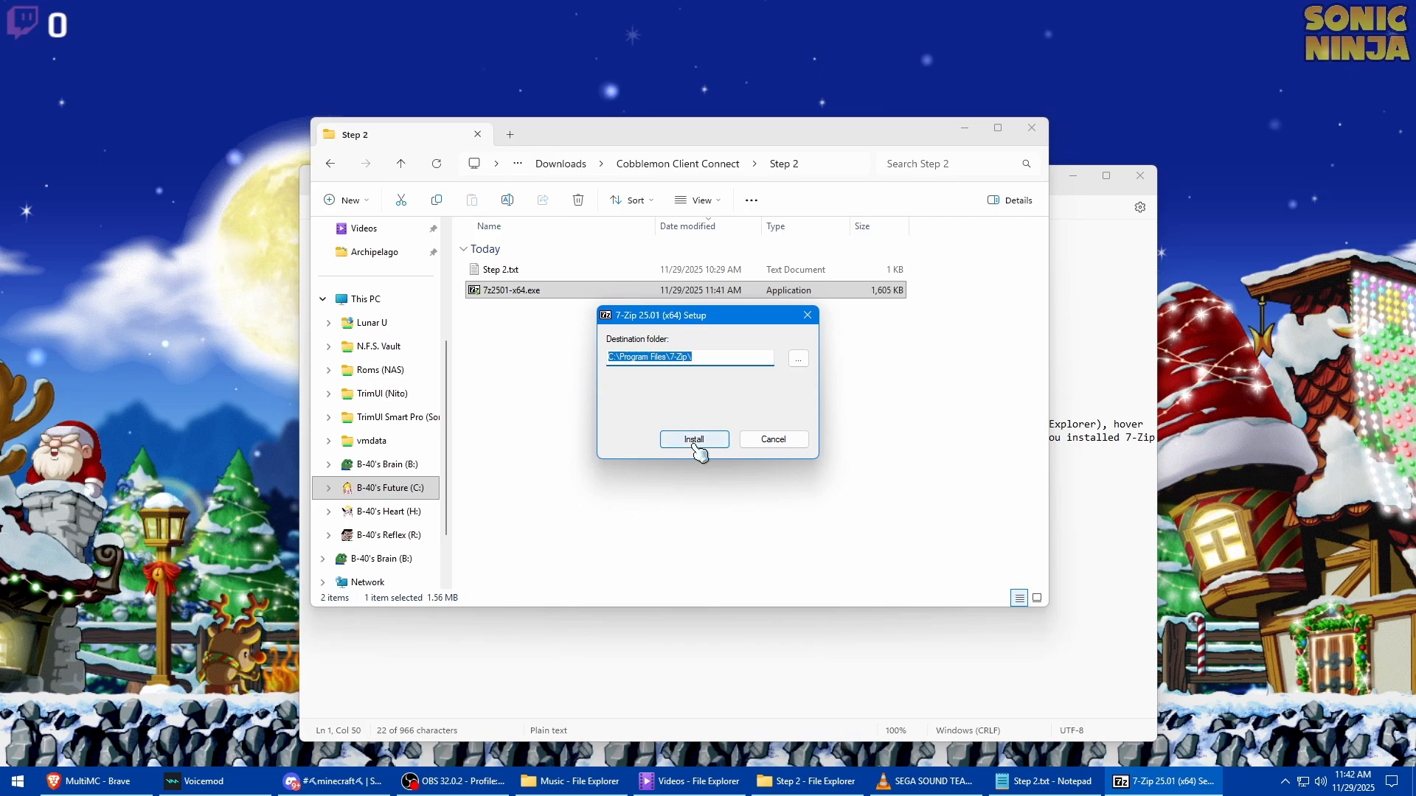
click(700, 442)
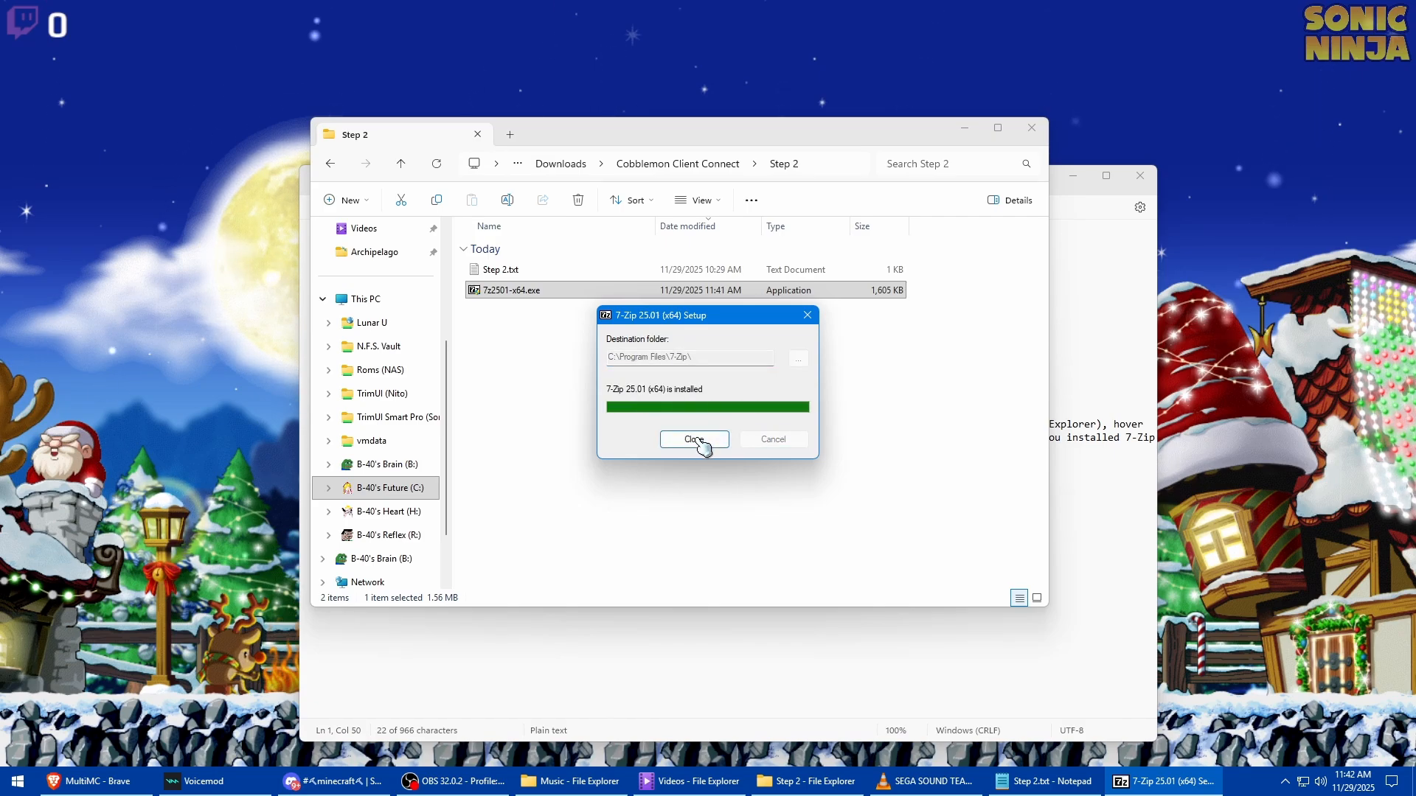
click(677, 441)
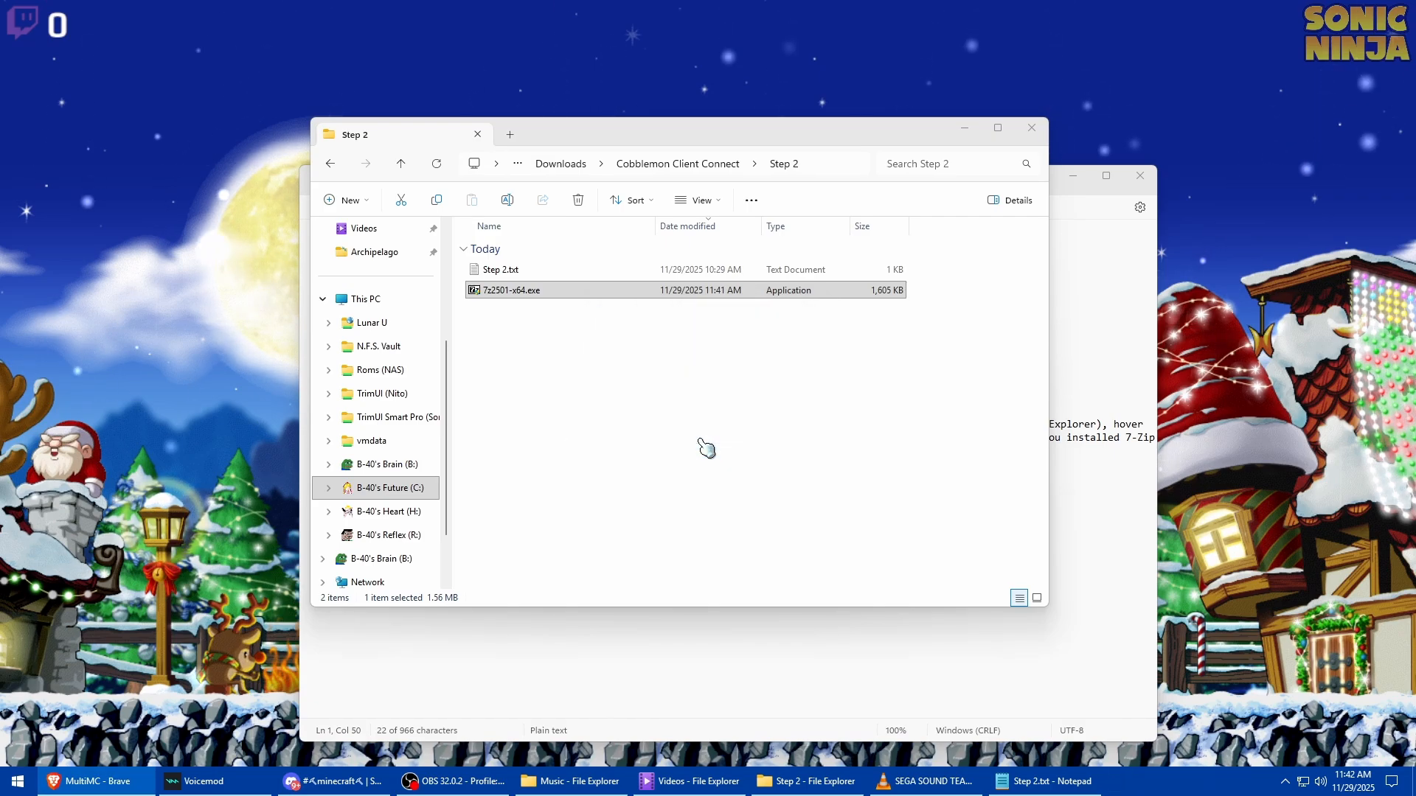
click(1078, 500)
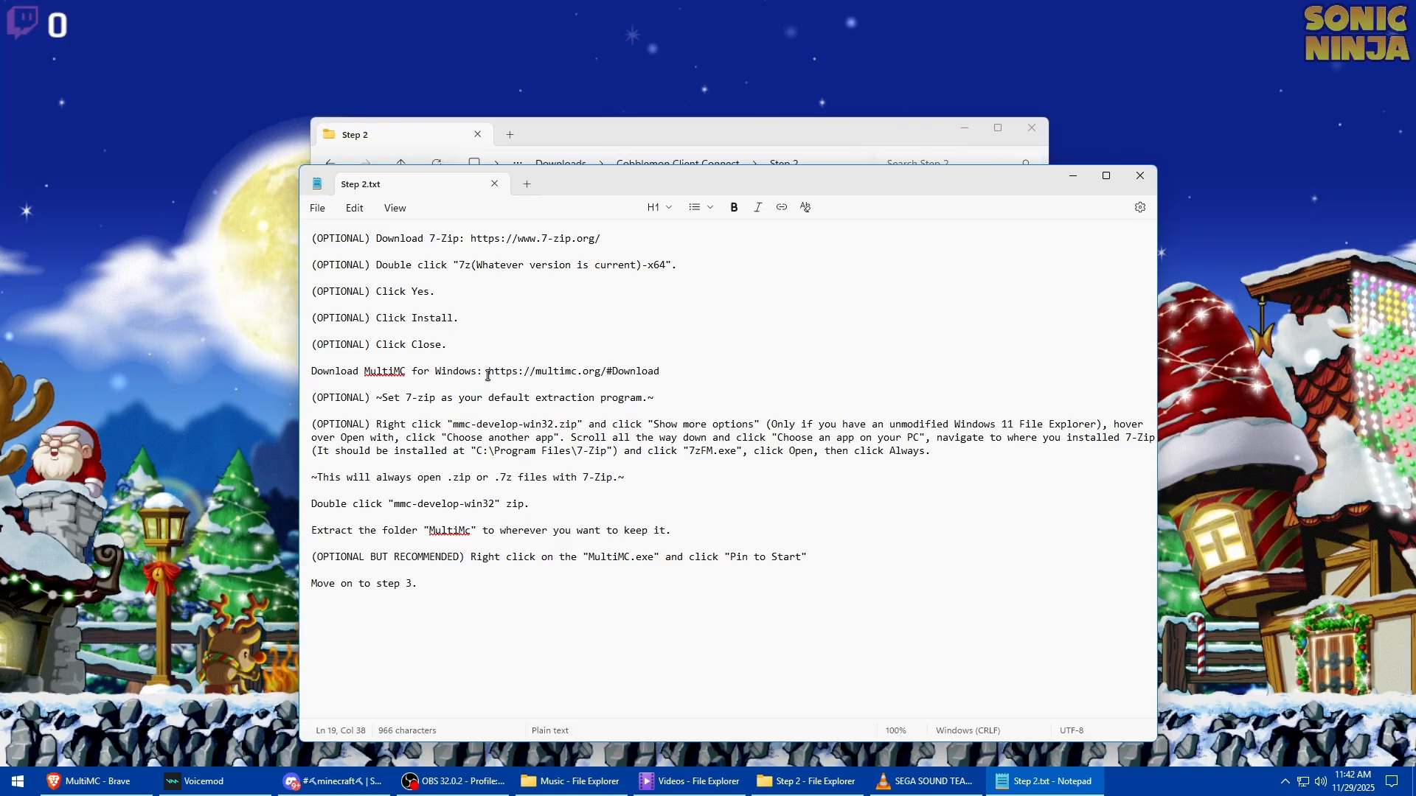
drag(488, 371, 661, 368)
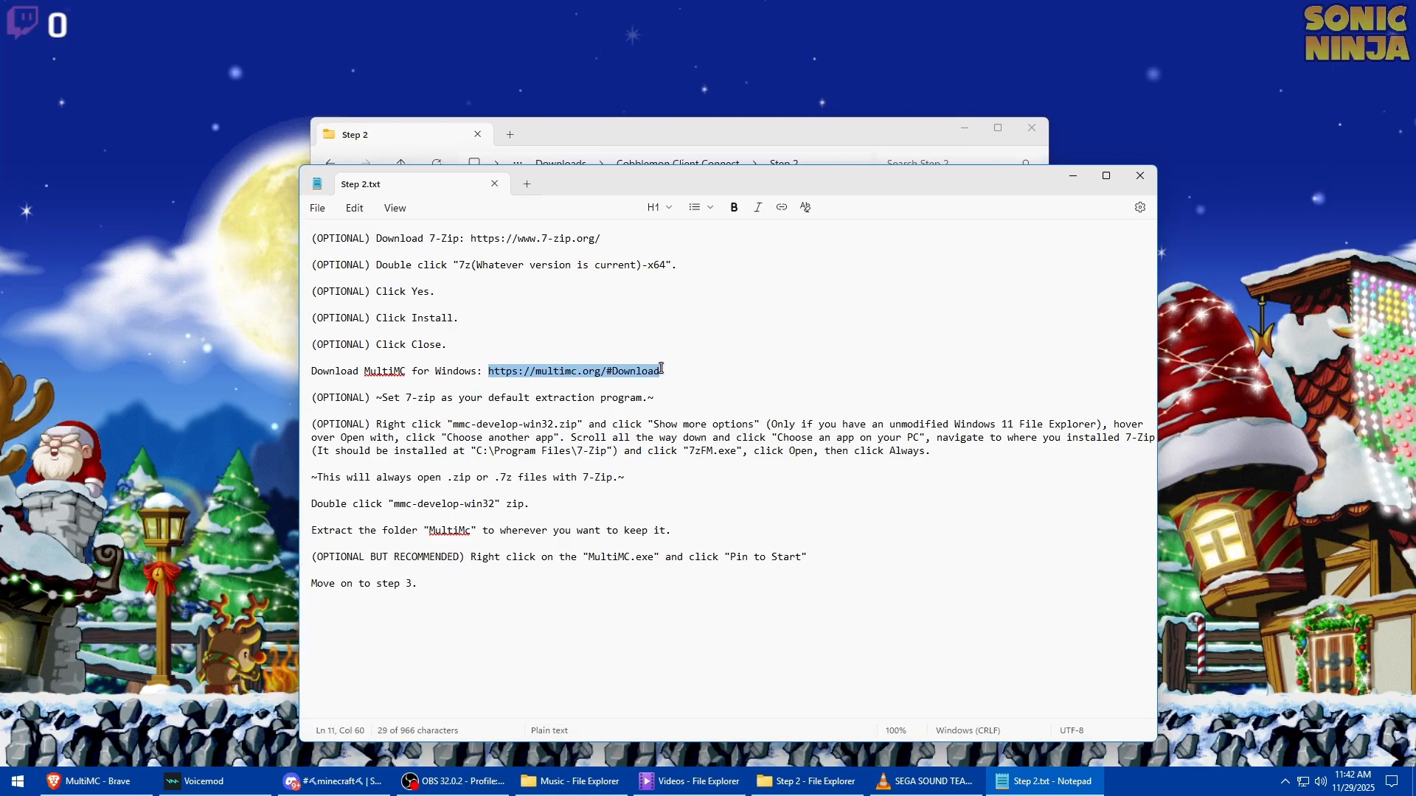
key(alt+Tab)
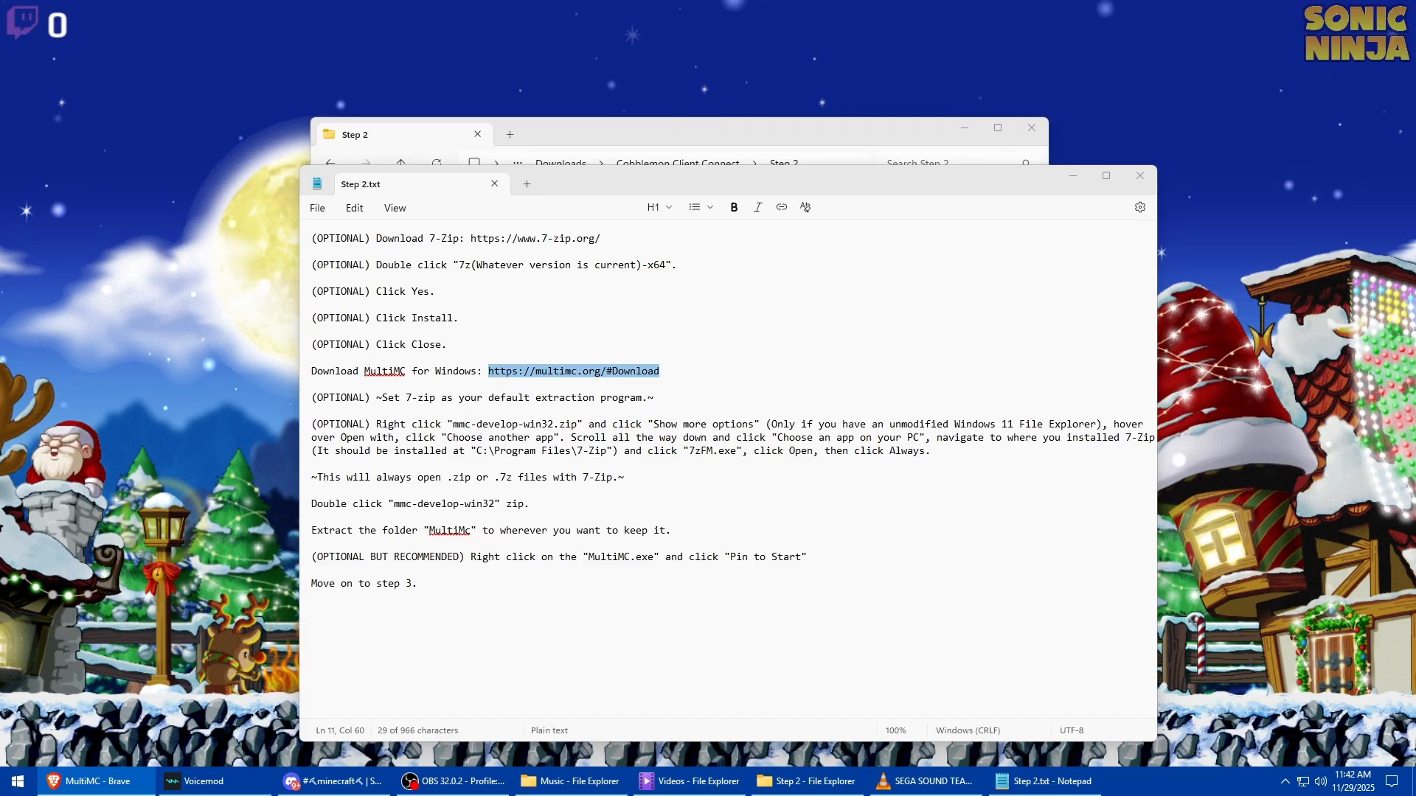
drag(324, 0, 255, 2)
scroll(391, 169, up, 7)
scroll(752, 278, up, 2)
scroll(723, 410, down, 12)
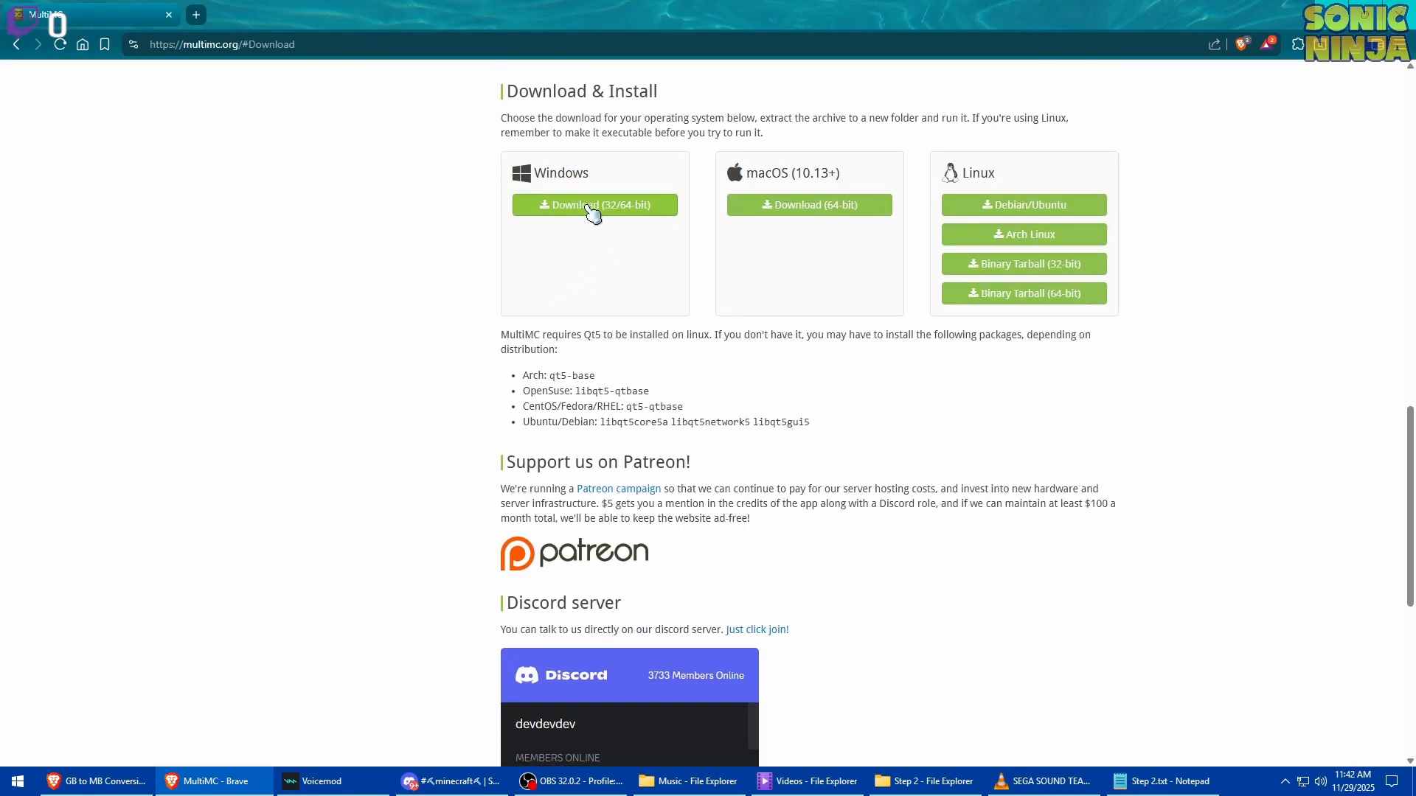
Download the Windows (32/64-bit) MultiMC archive, mmc-develop-win32.zip, into the Step 2 folder and close the browser window
click(589, 207)
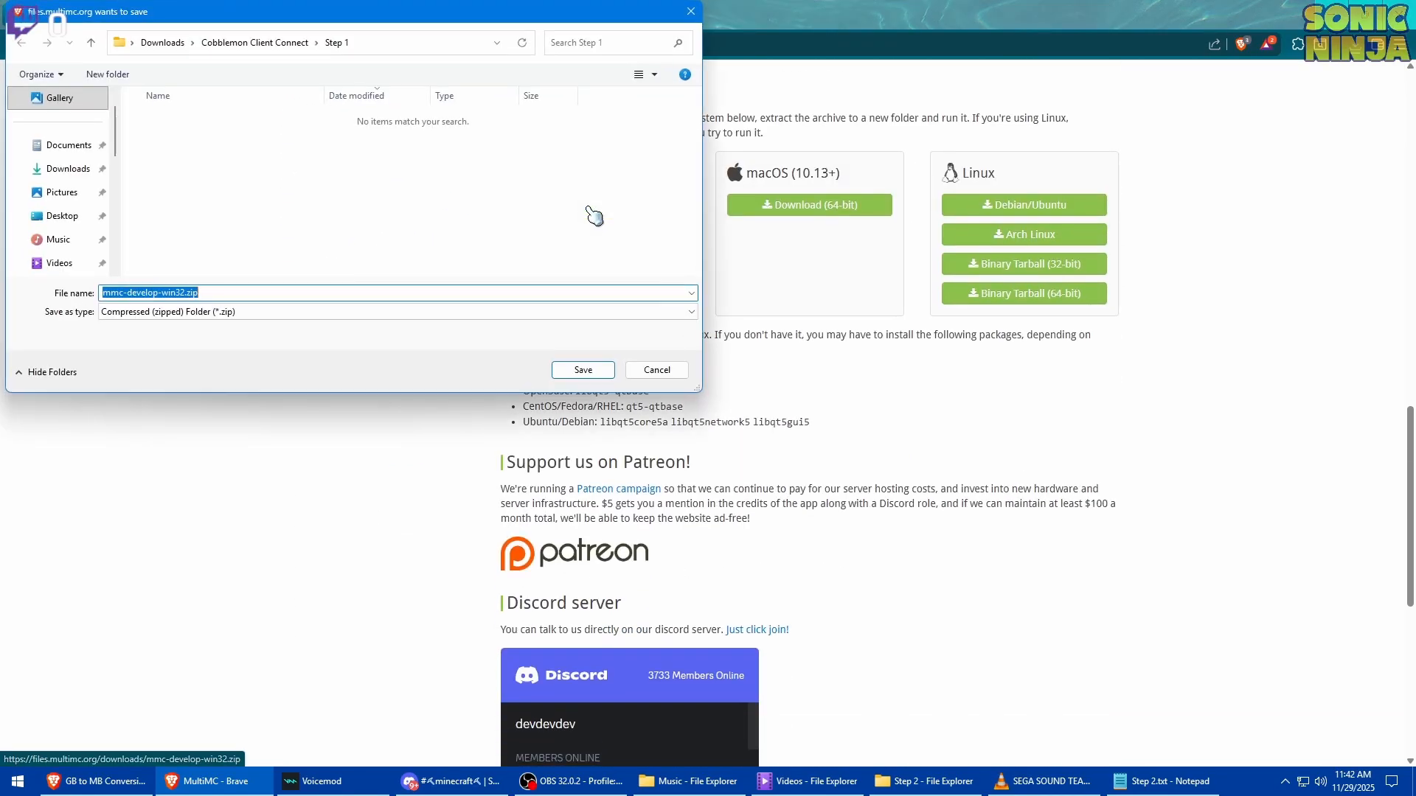
click(267, 37)
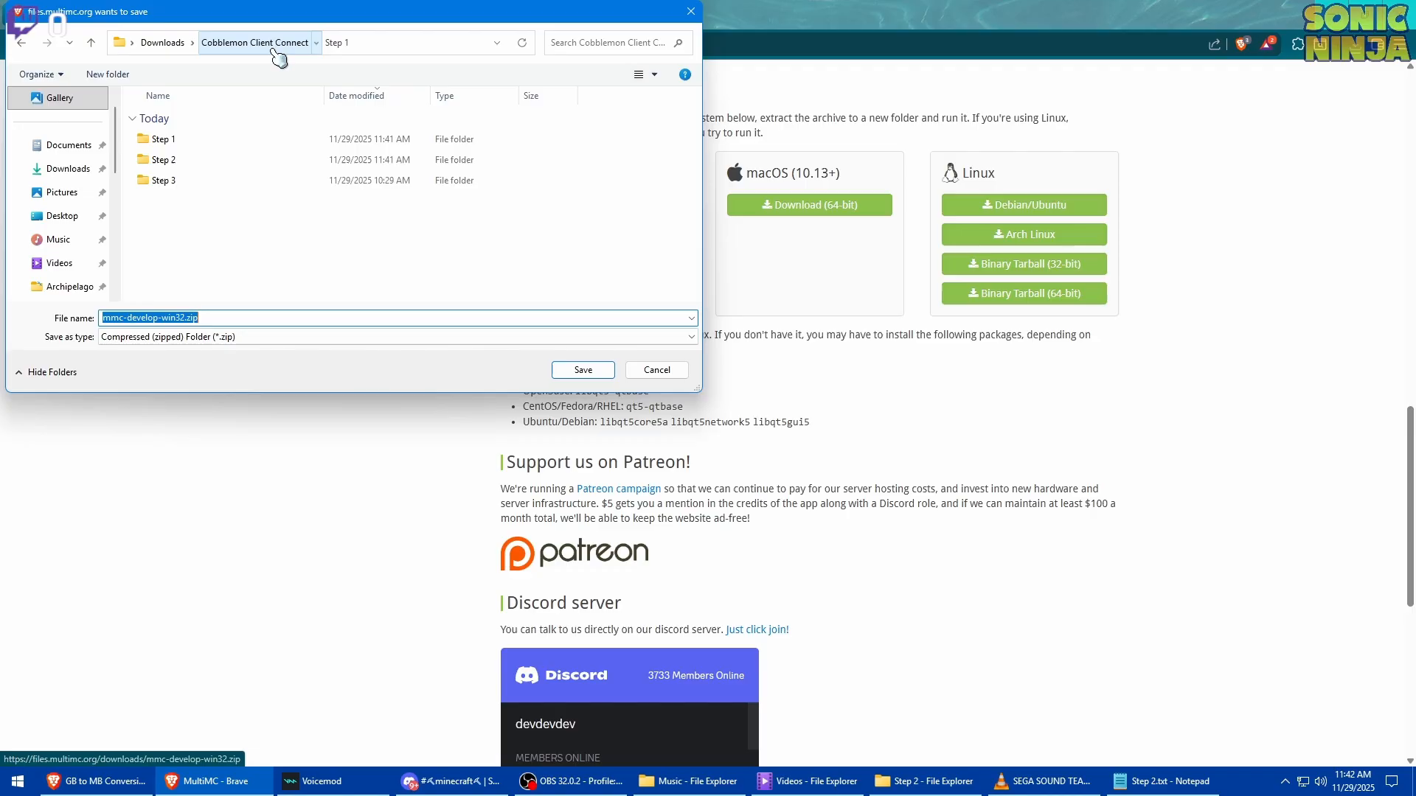
double_click(178, 160)
click(582, 370)
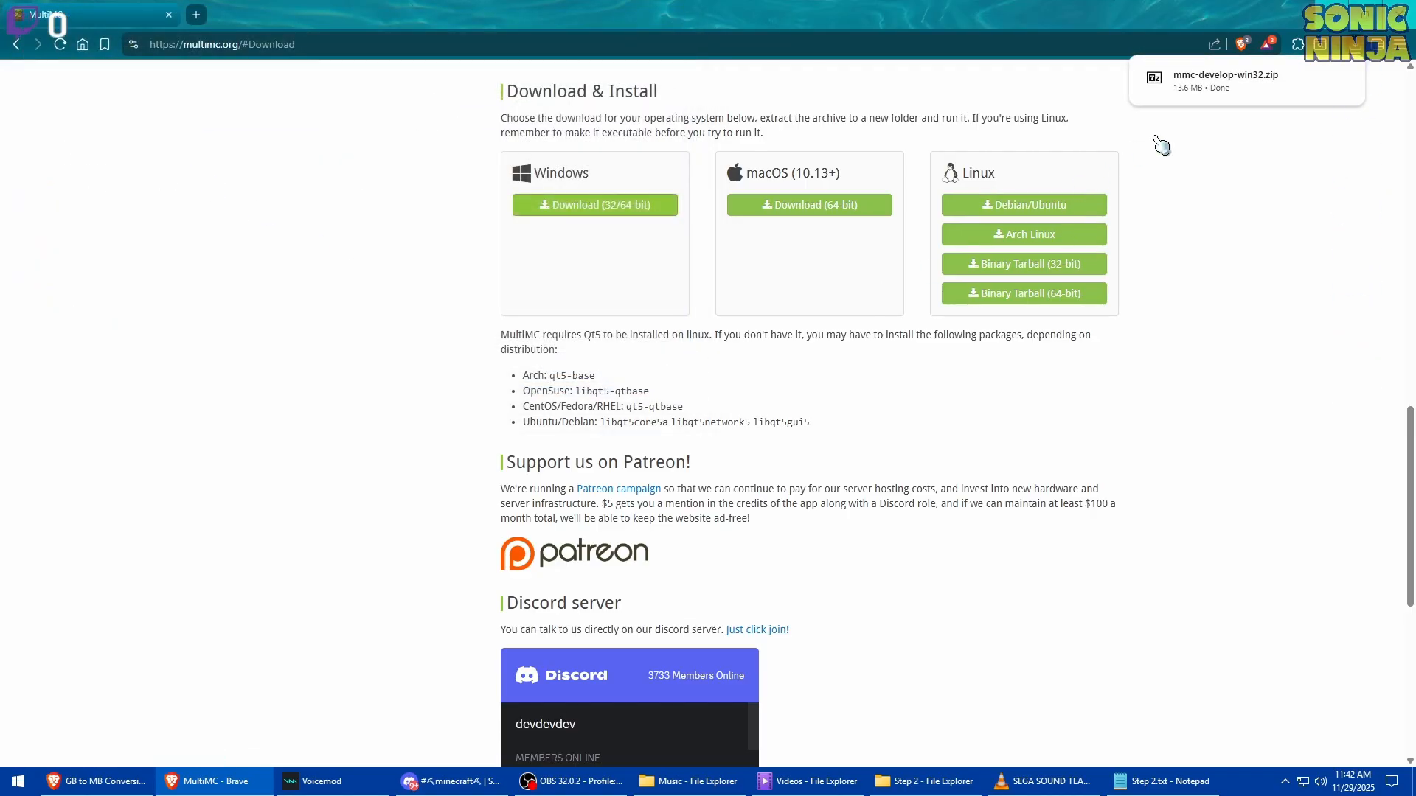
click(1399, 12)
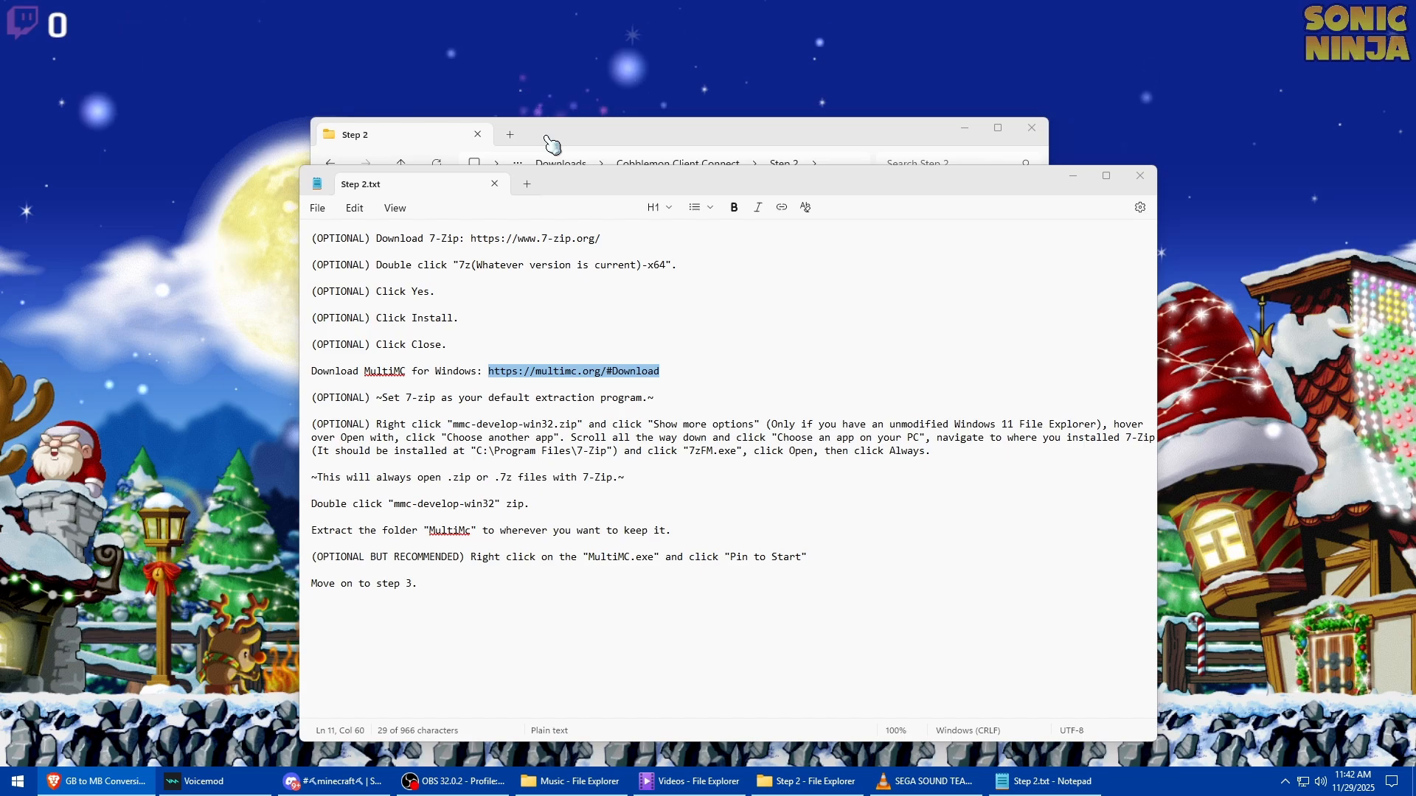
Make 7zFM.exe from C:\Program Files\7-Zip always open .zip files, choosing it through mmc-develop-win32.zip in the Step 2 folder
click(612, 143)
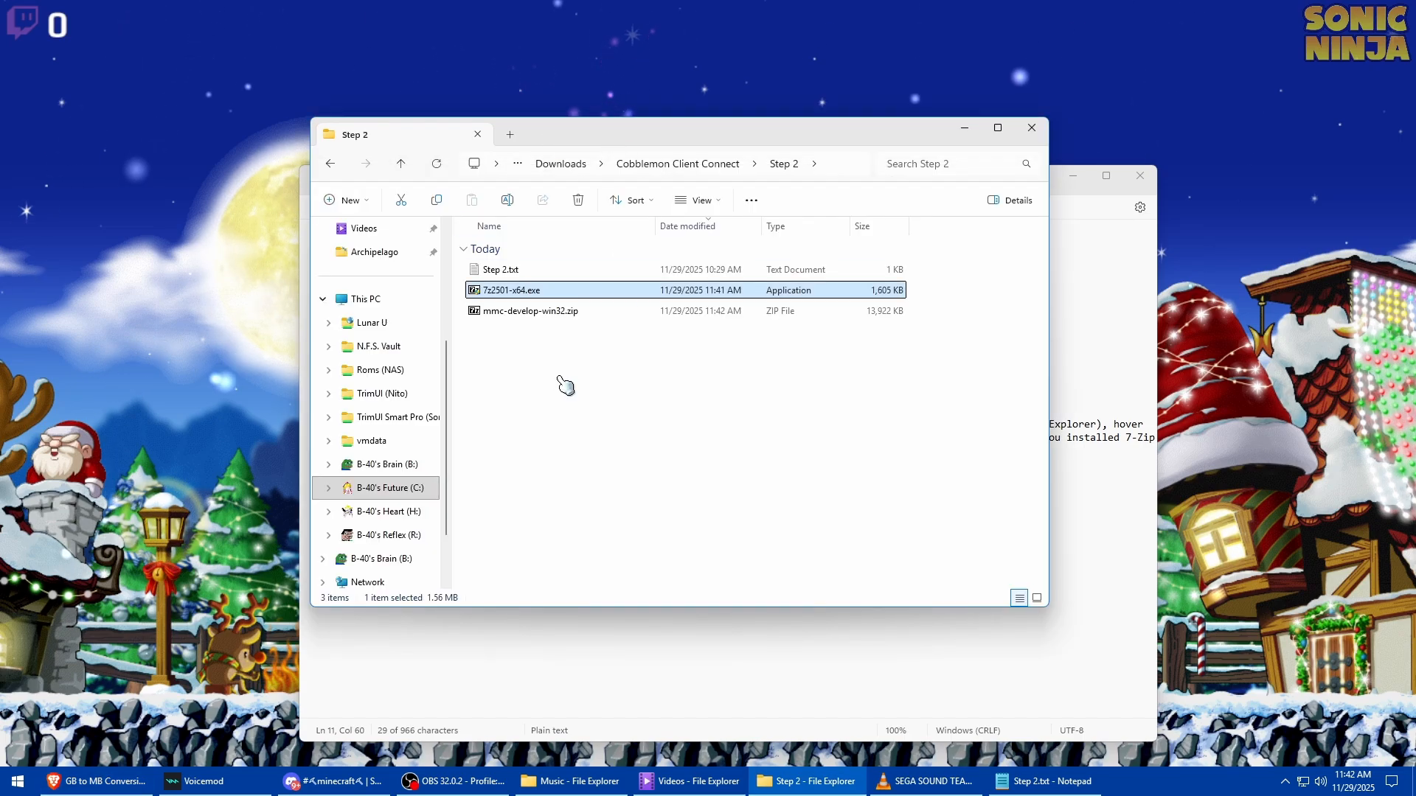
right_click(515, 313)
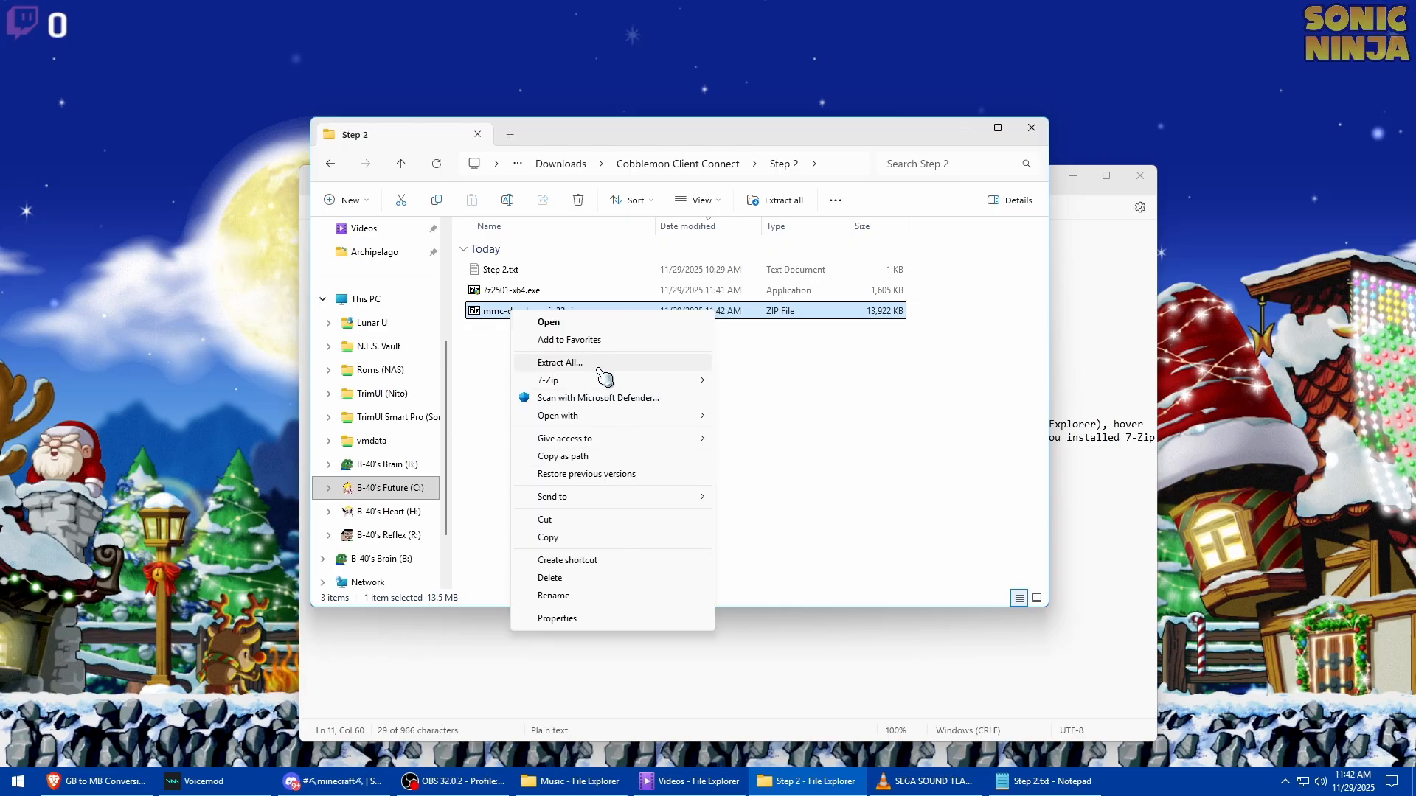
mouse_move(591, 419)
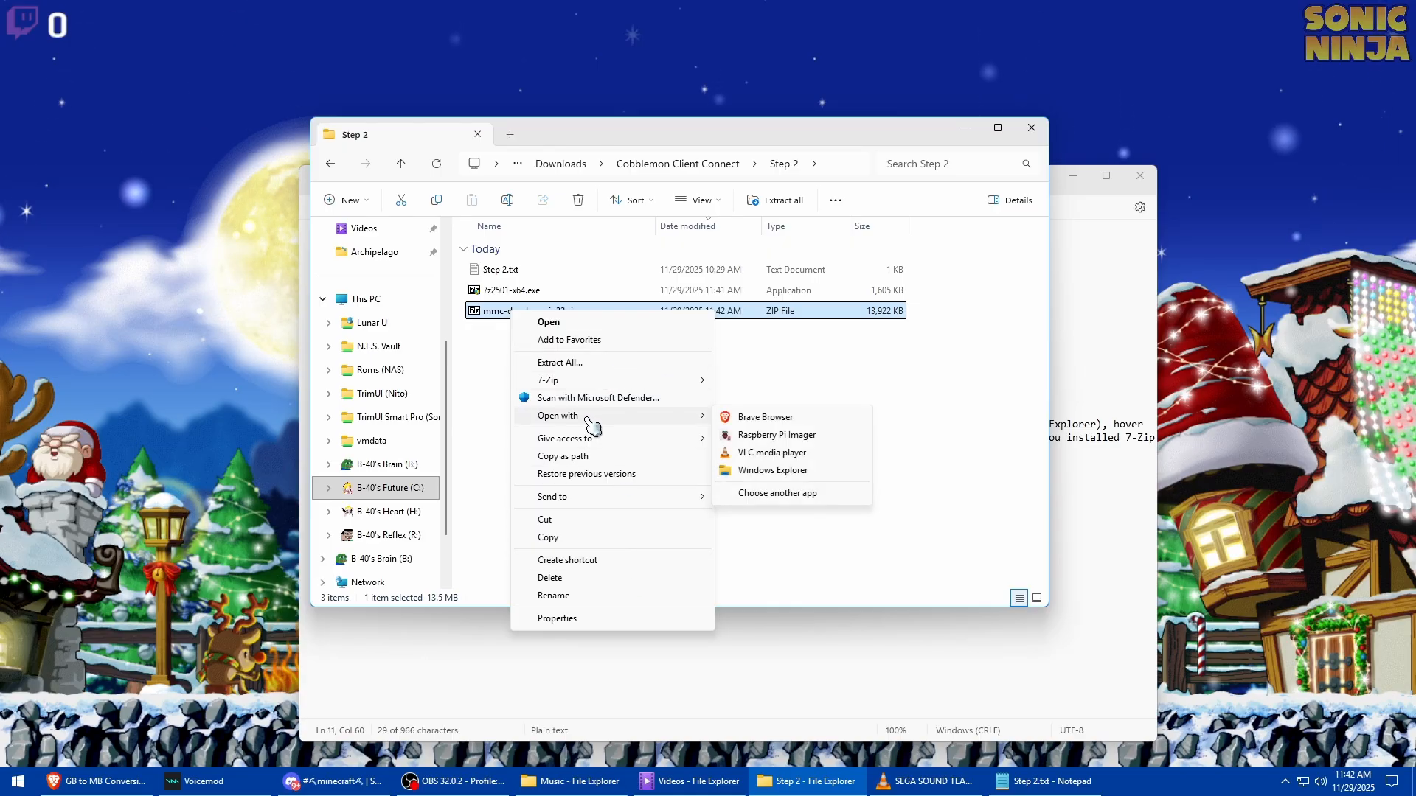
click(800, 497)
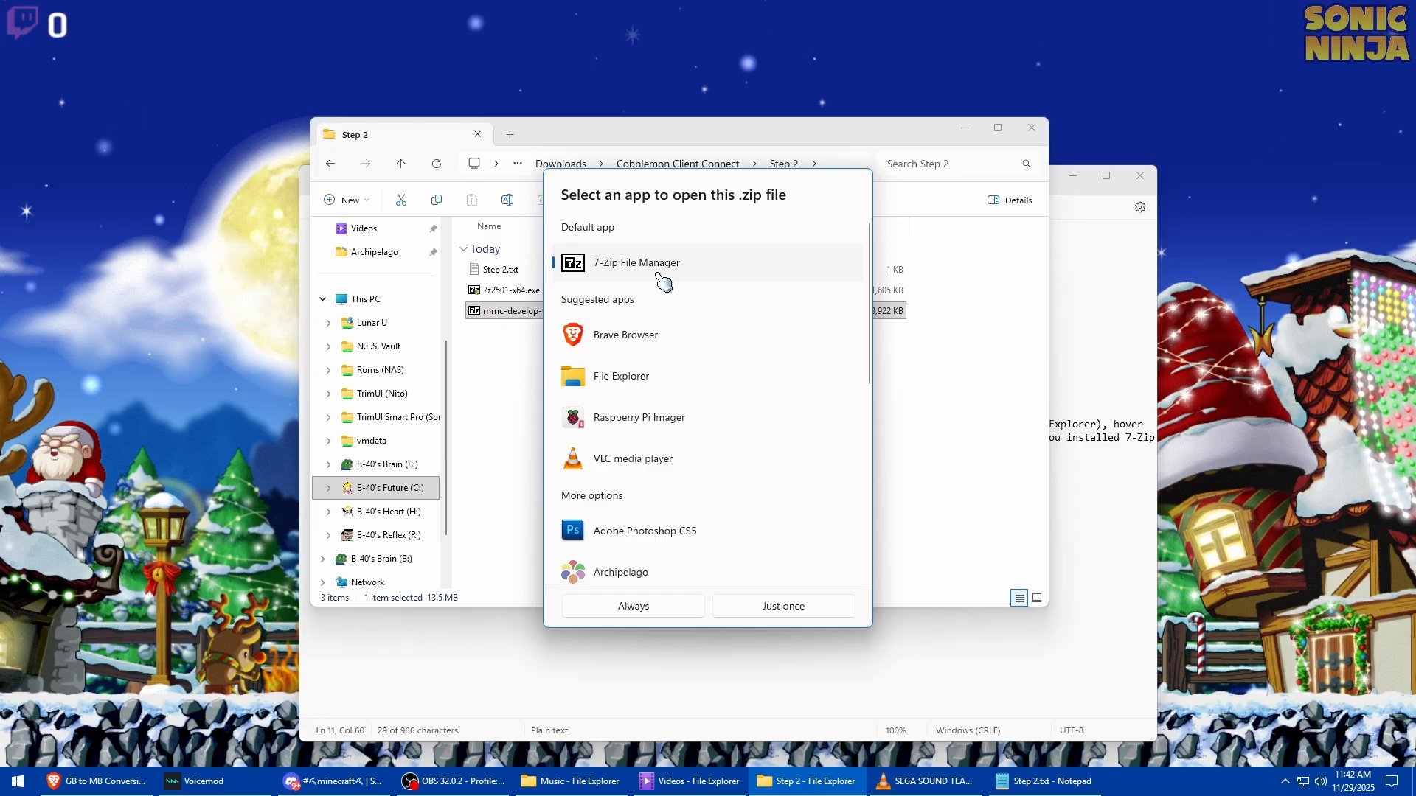
scroll(712, 402, down, 5)
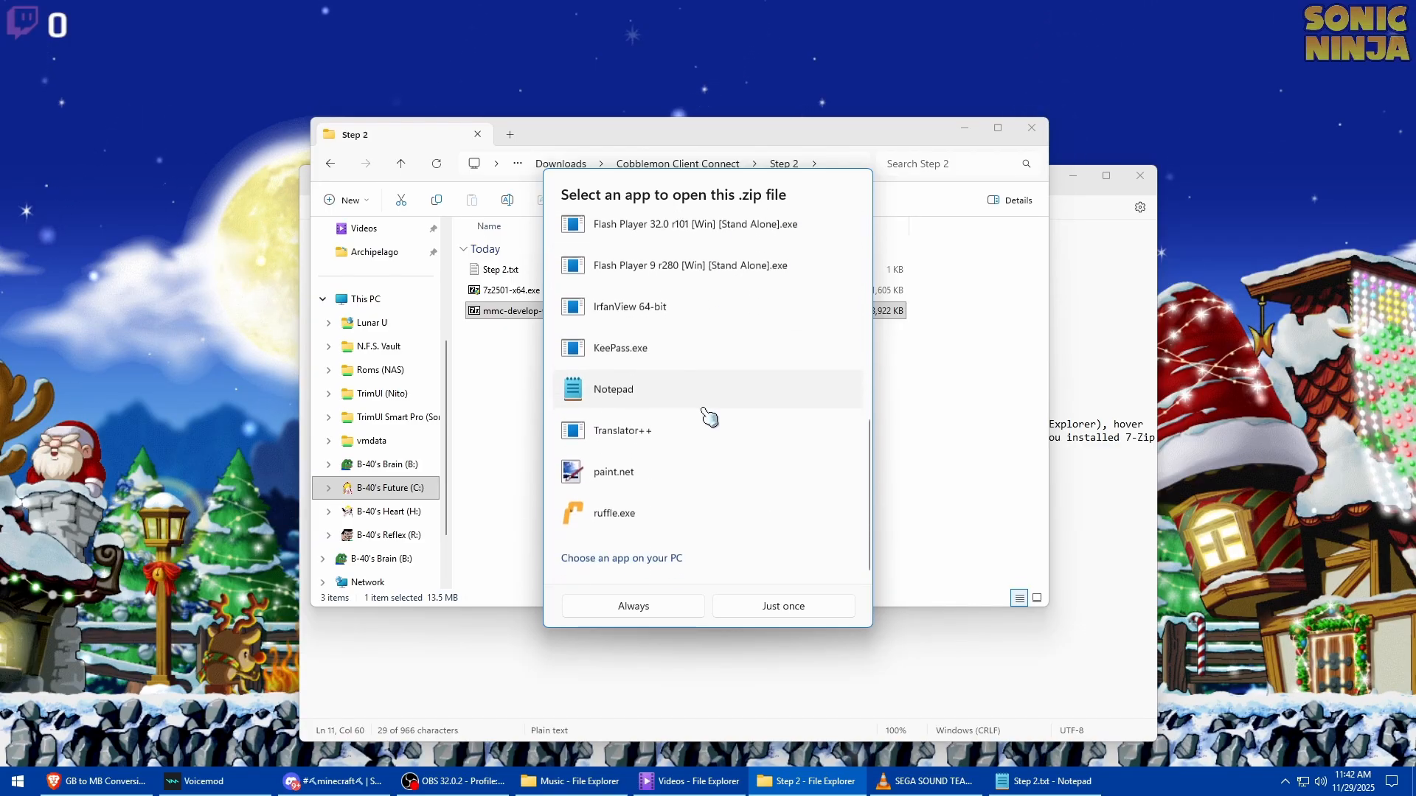
click(651, 560)
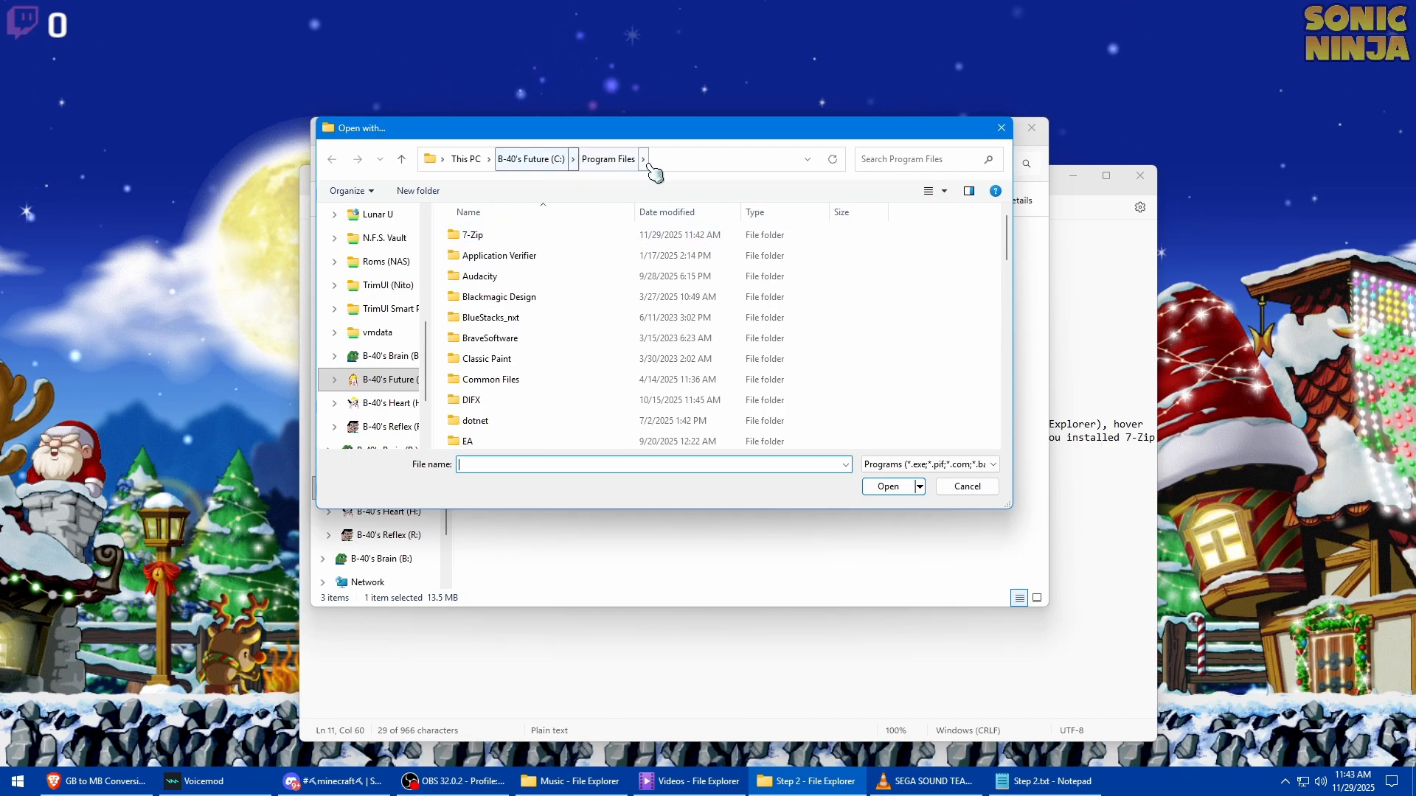
double_click(498, 243)
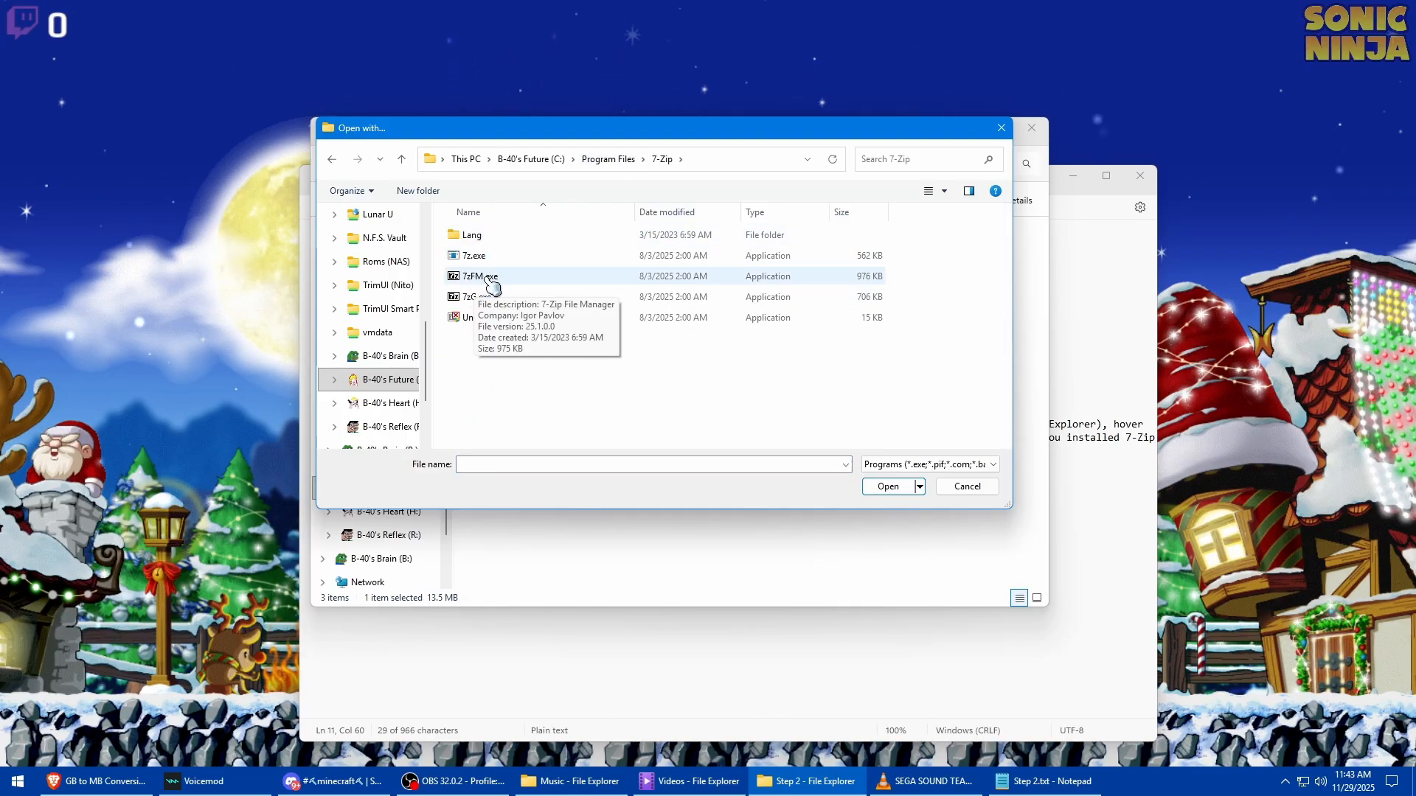
click(489, 280)
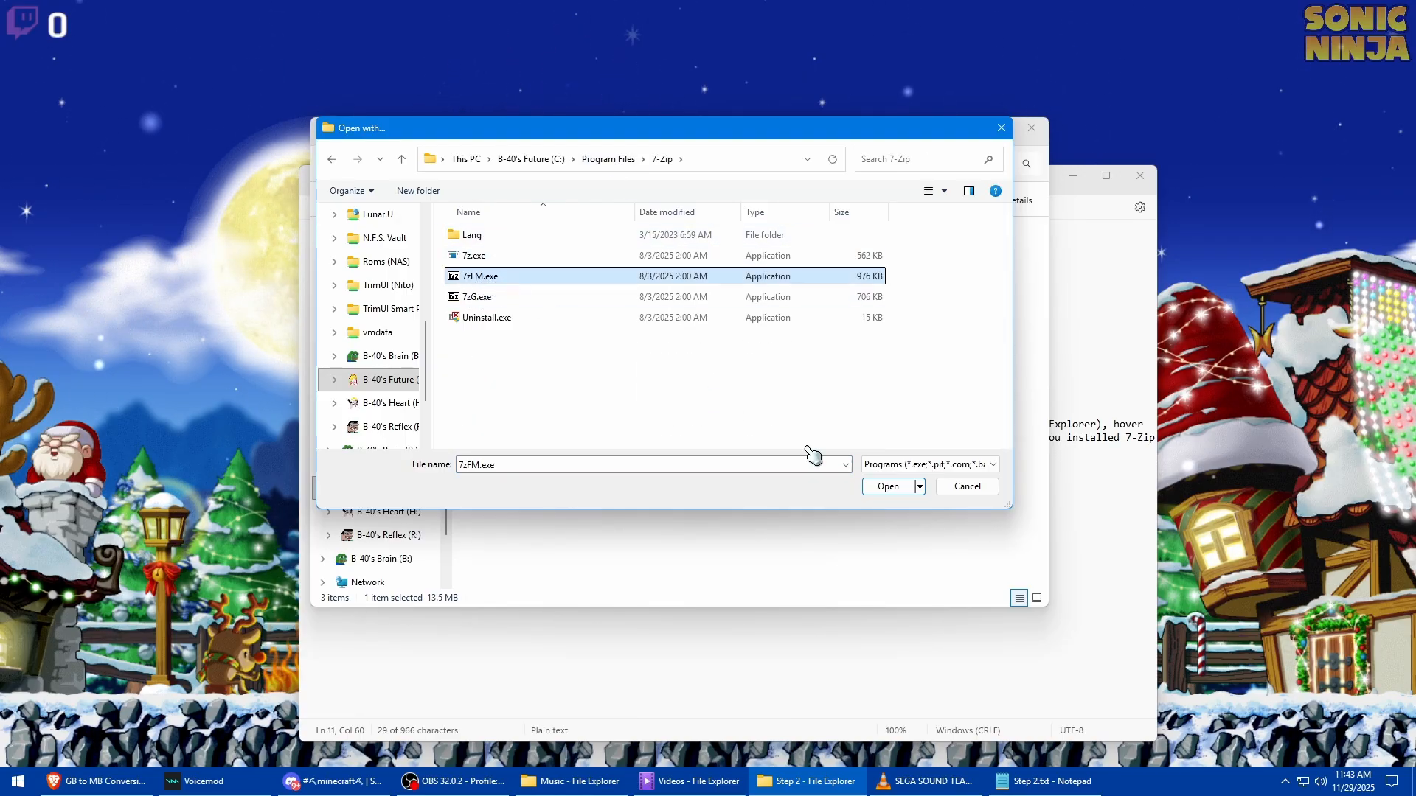
click(890, 493)
click(632, 607)
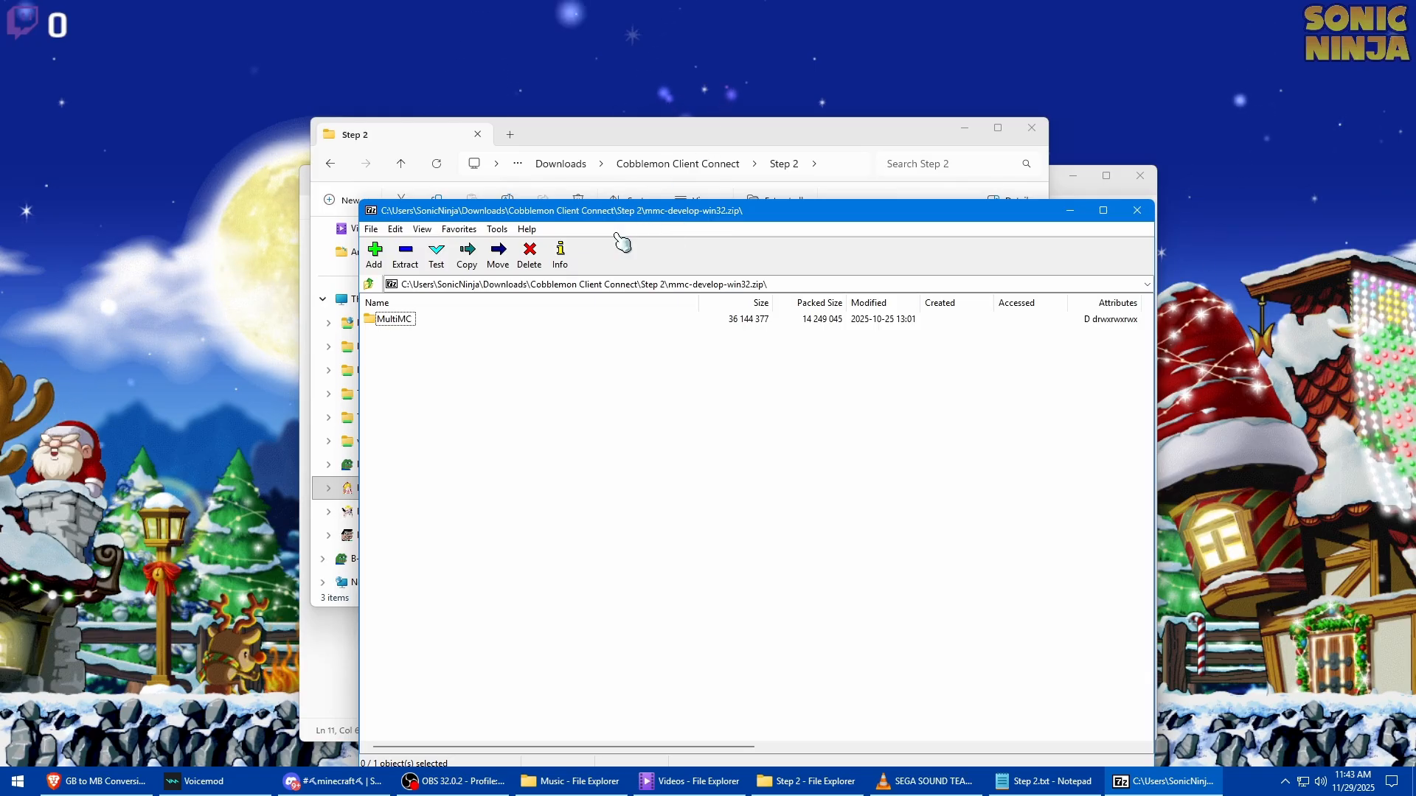
Extract the MultiMC folder from mmc-develop-win32.zip into the Downloads folder and close the archive
drag(570, 218, 935, 177)
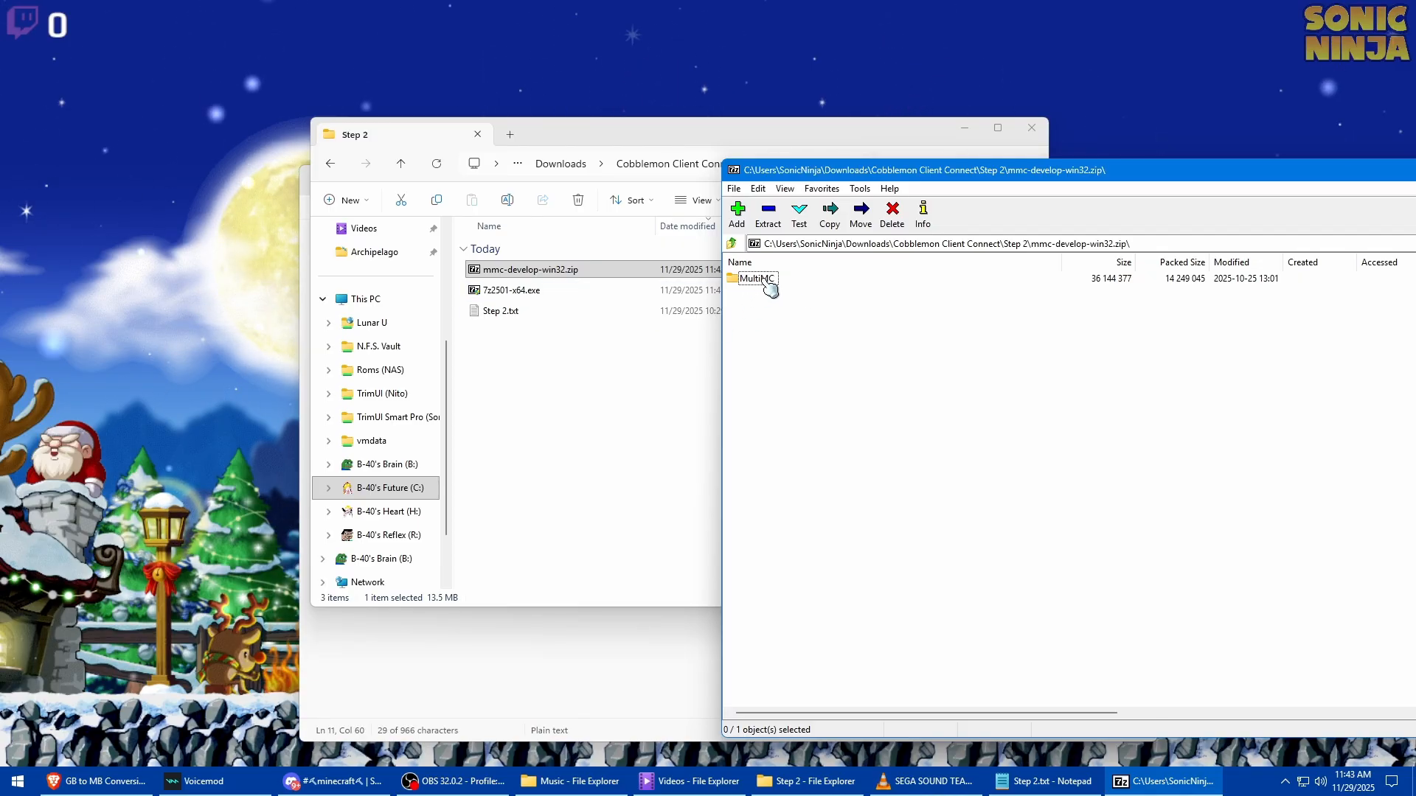
click(647, 166)
click(648, 165)
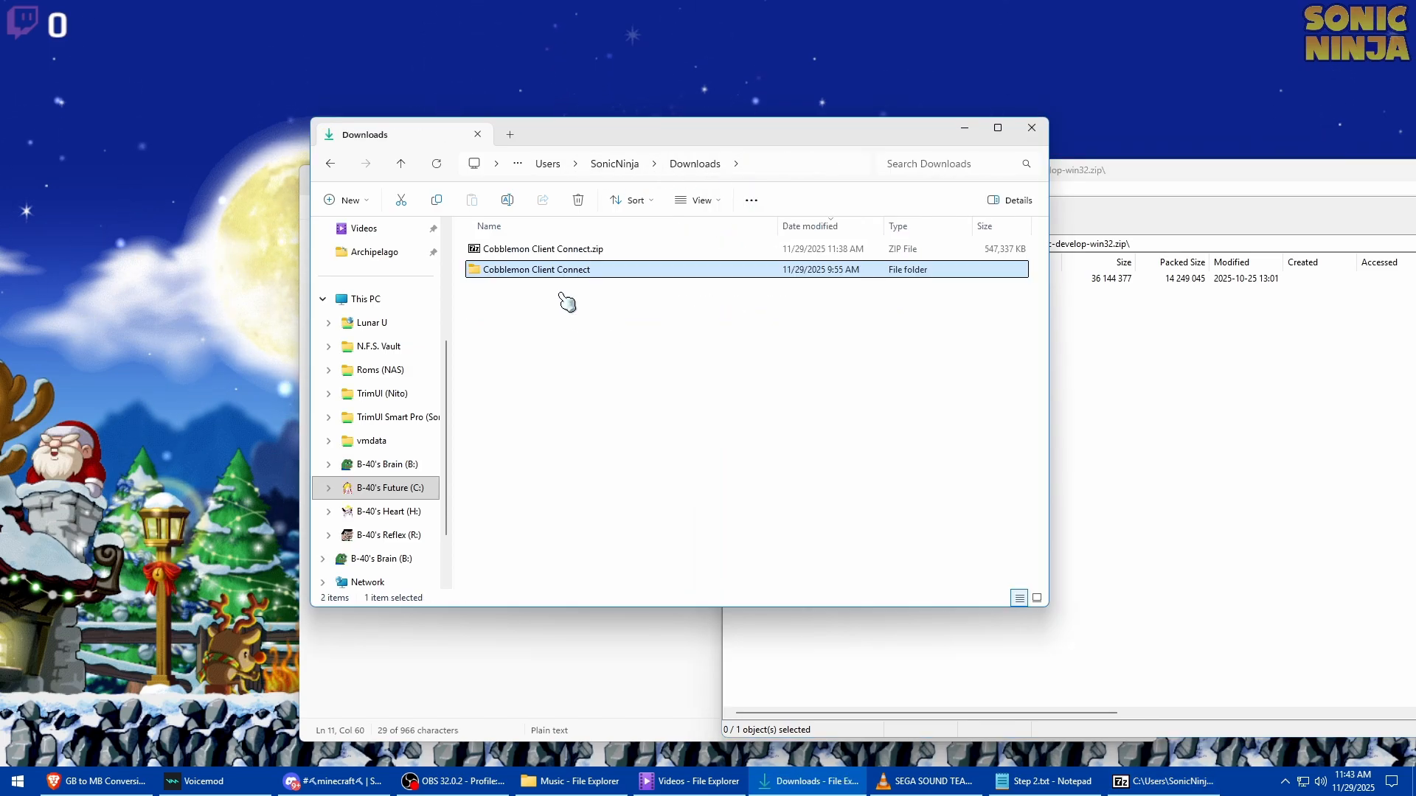
click(643, 337)
click(1147, 373)
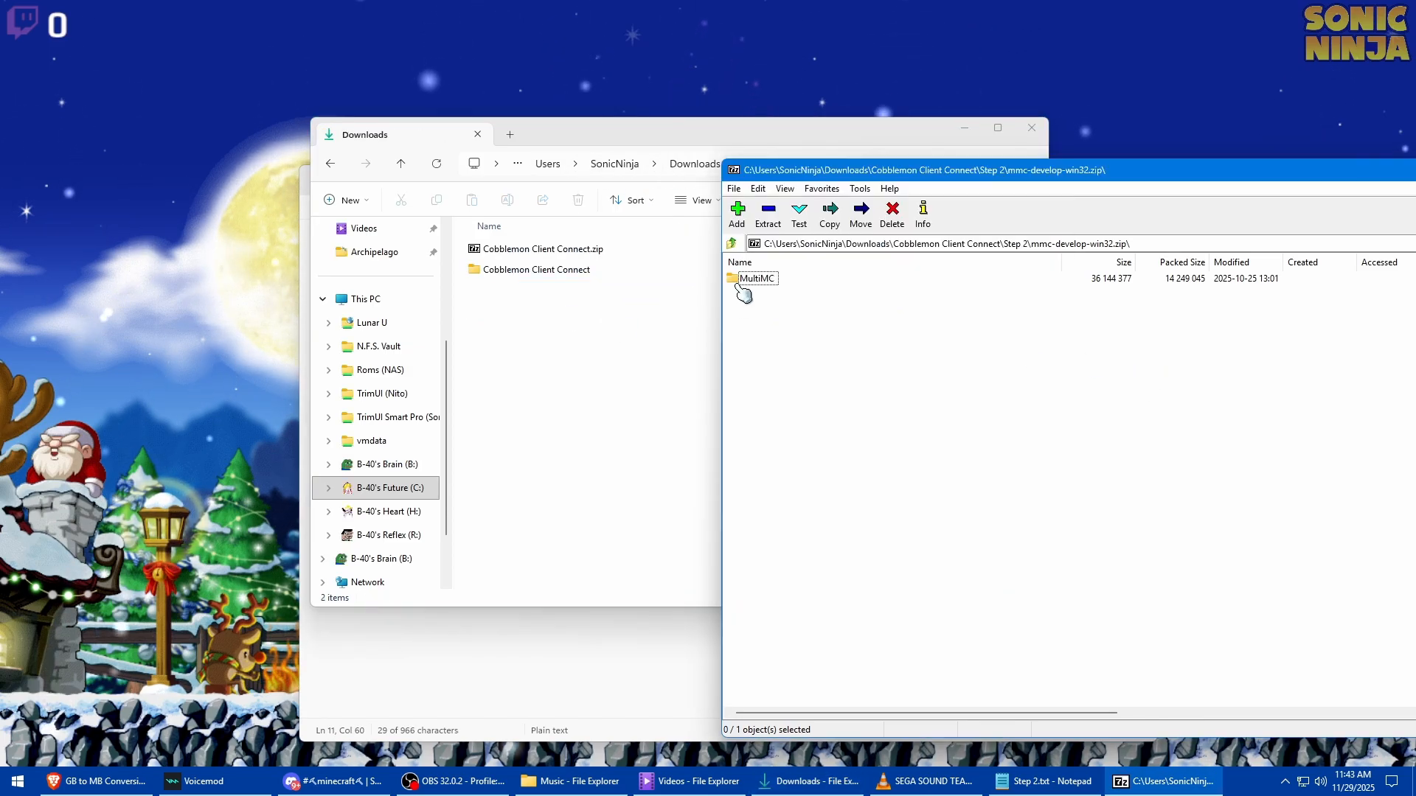
drag(604, 345, 647, 343)
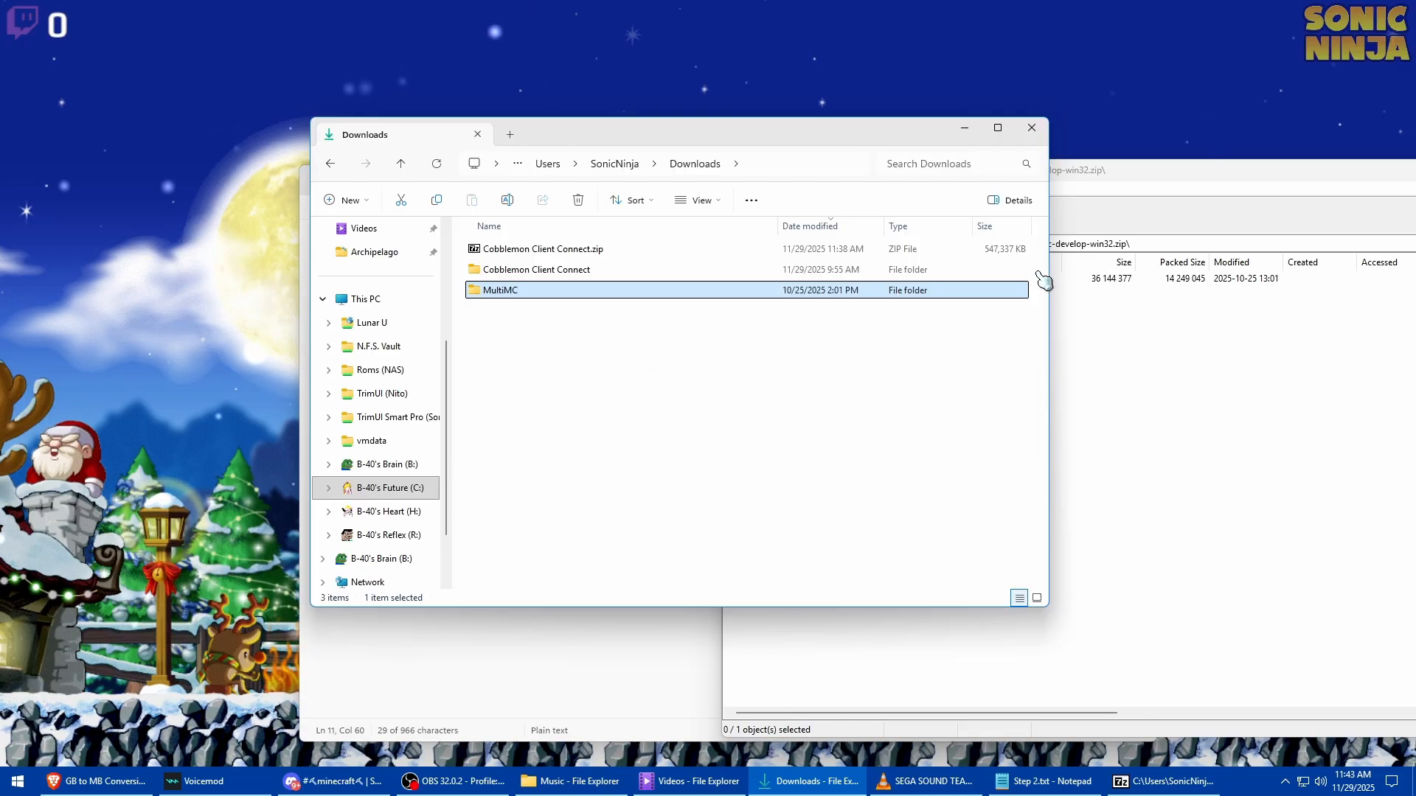
click(1103, 175)
drag(1103, 176, 803, 170)
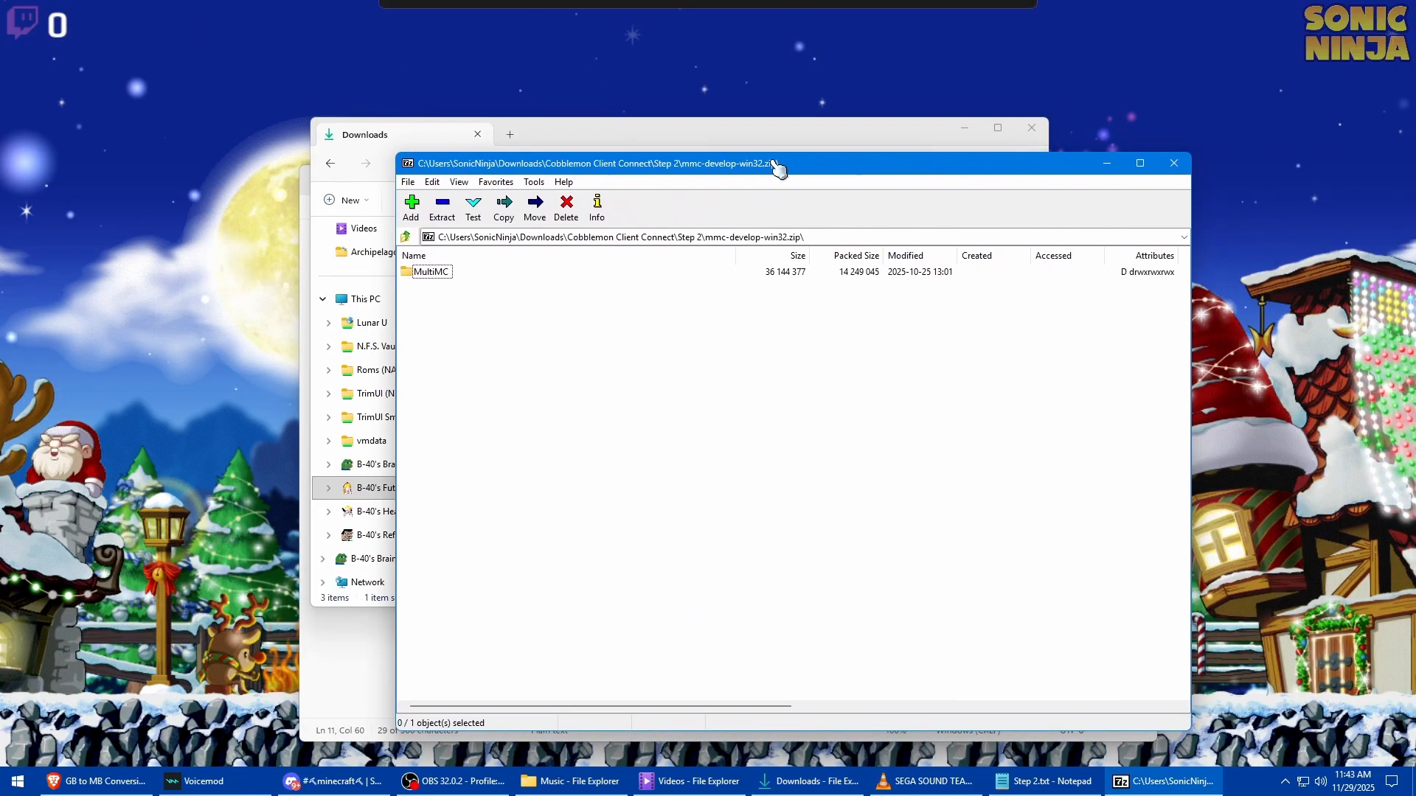
click(1179, 165)
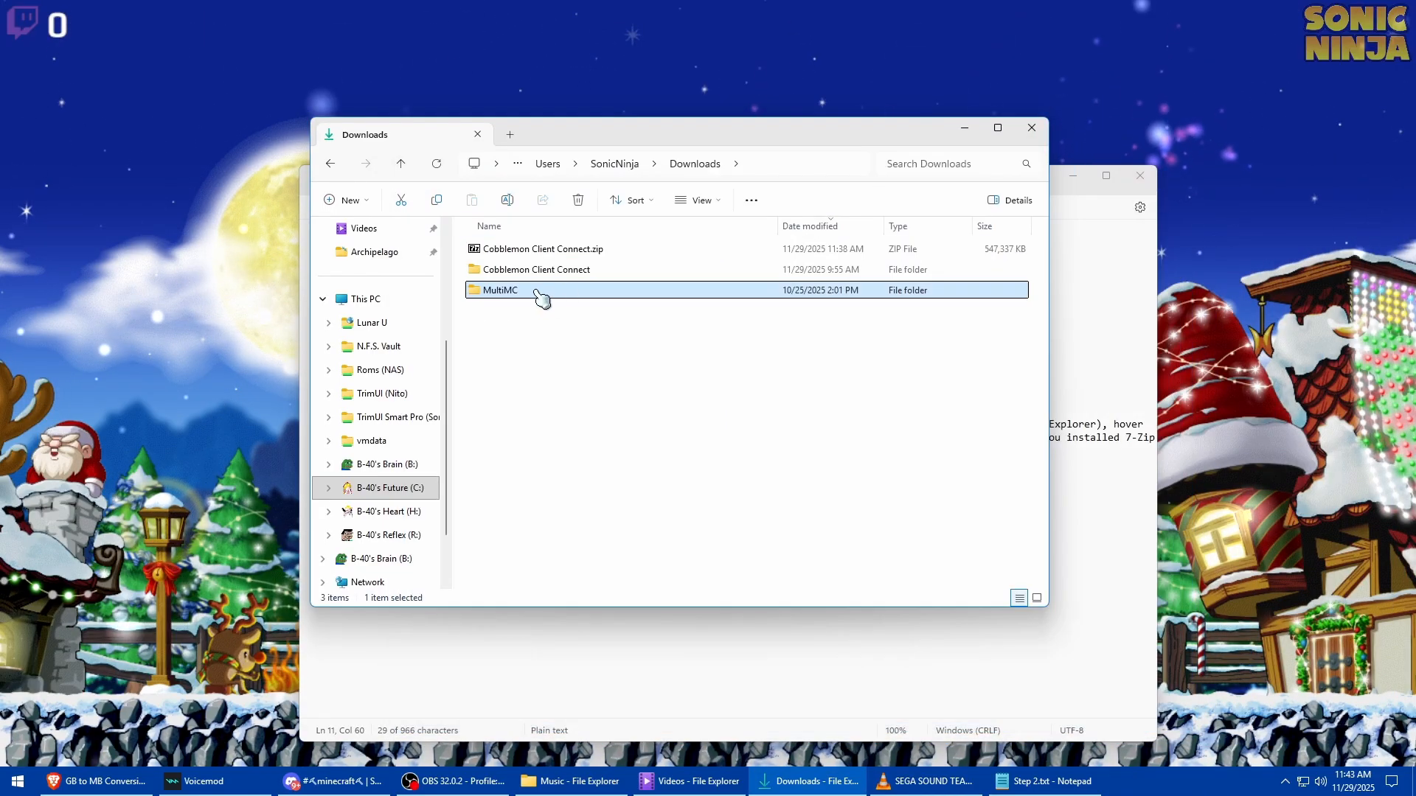
Check the instructions in Step 2.txt and pin MultiMC.exe from the extracted Downloads\MultiMC folder to Start
click(1088, 380)
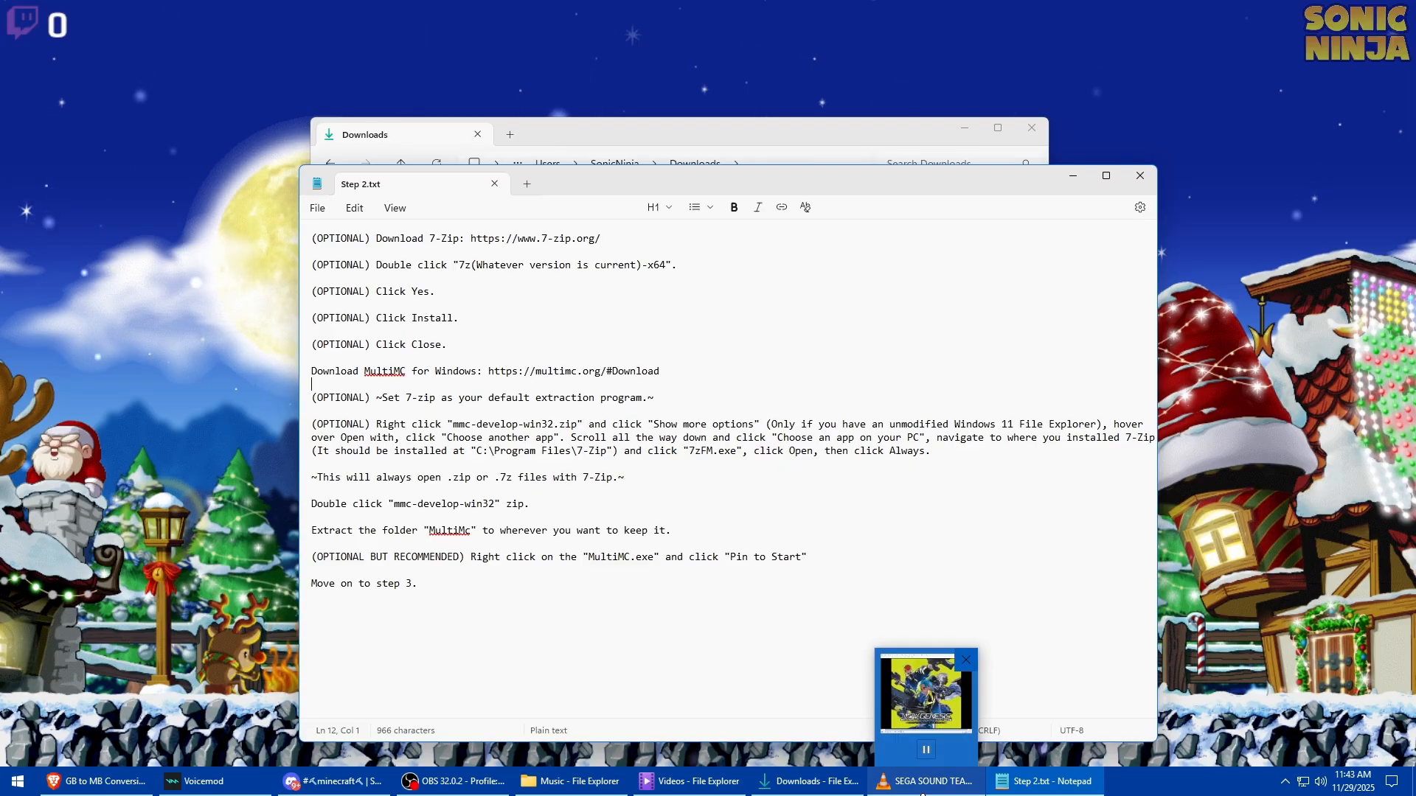
mouse_move(527, 783)
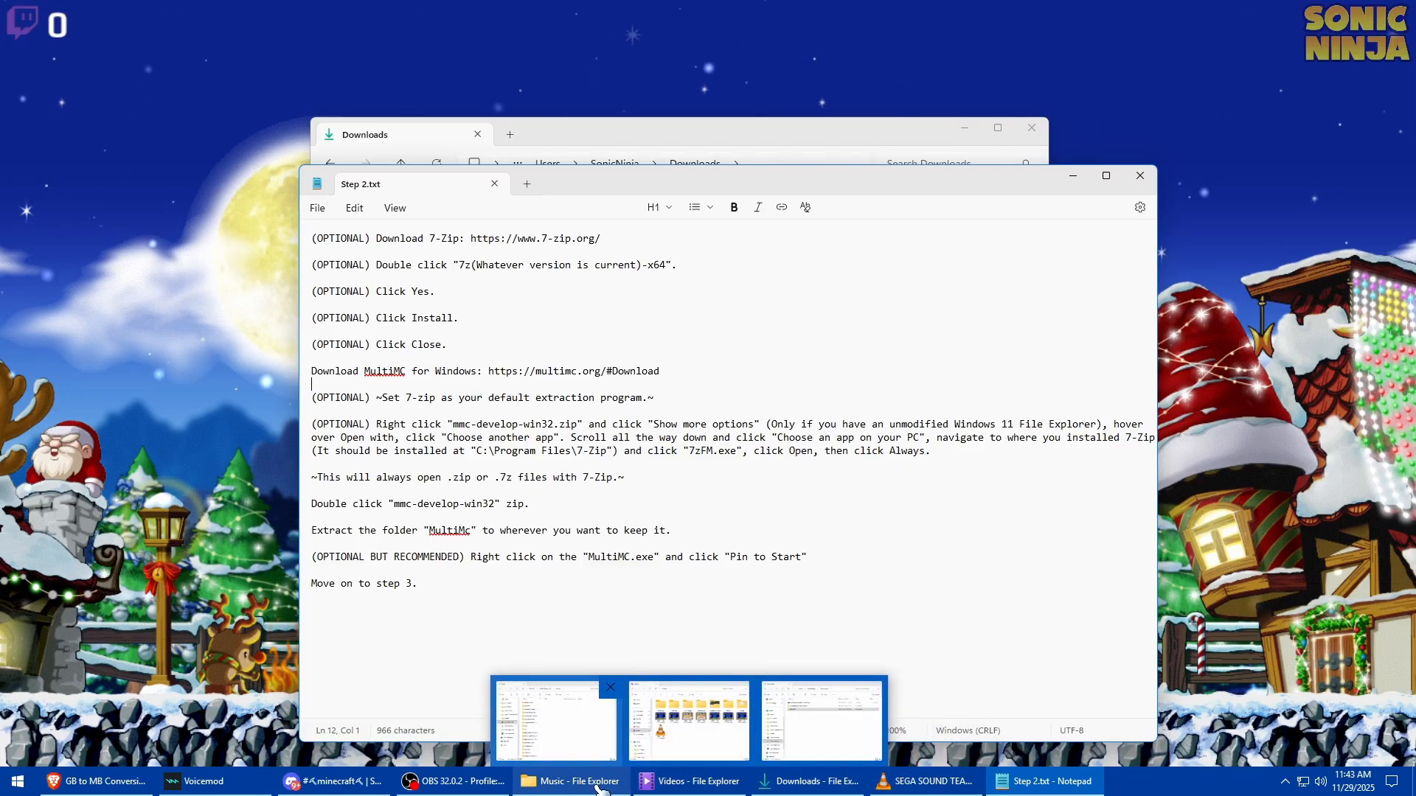
mouse_move(583, 786)
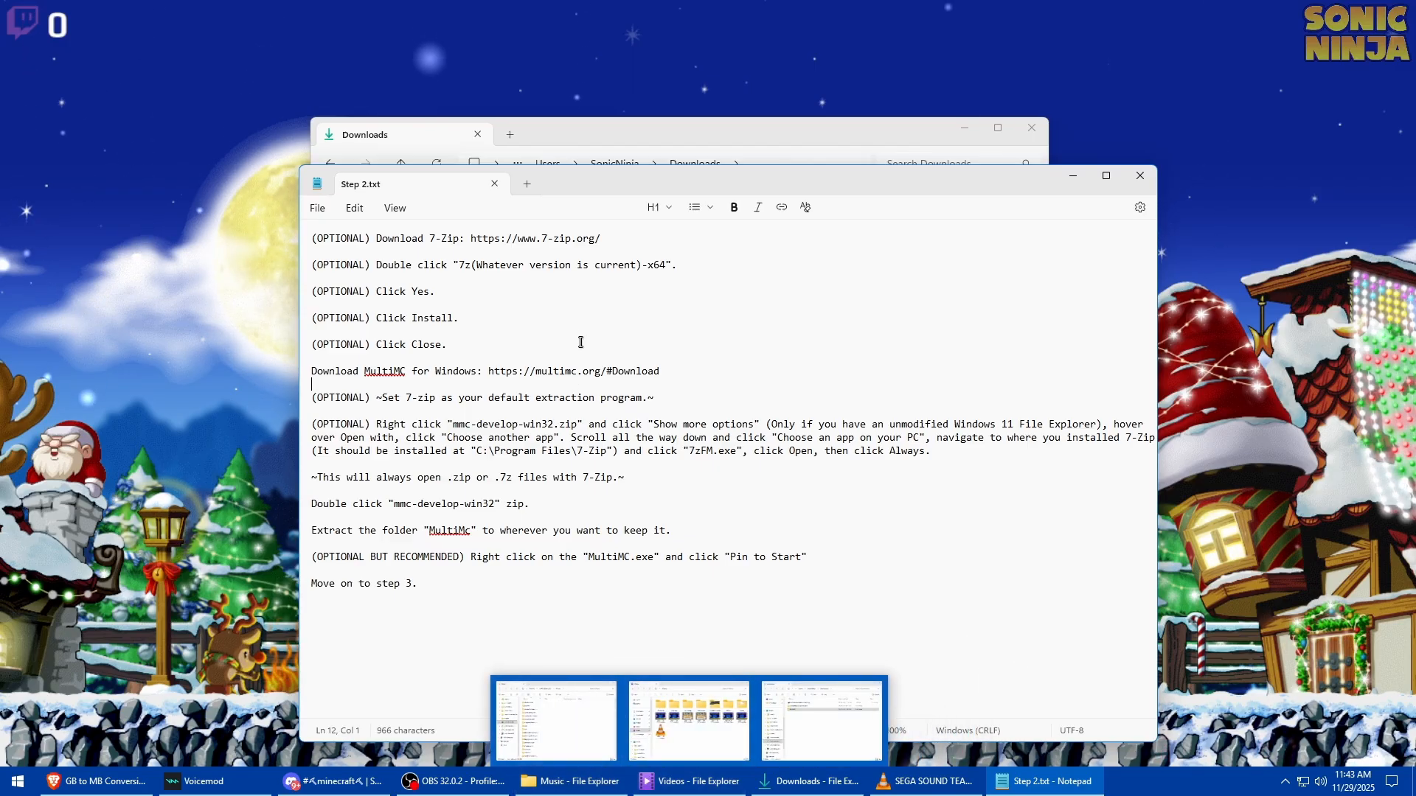
click(811, 729)
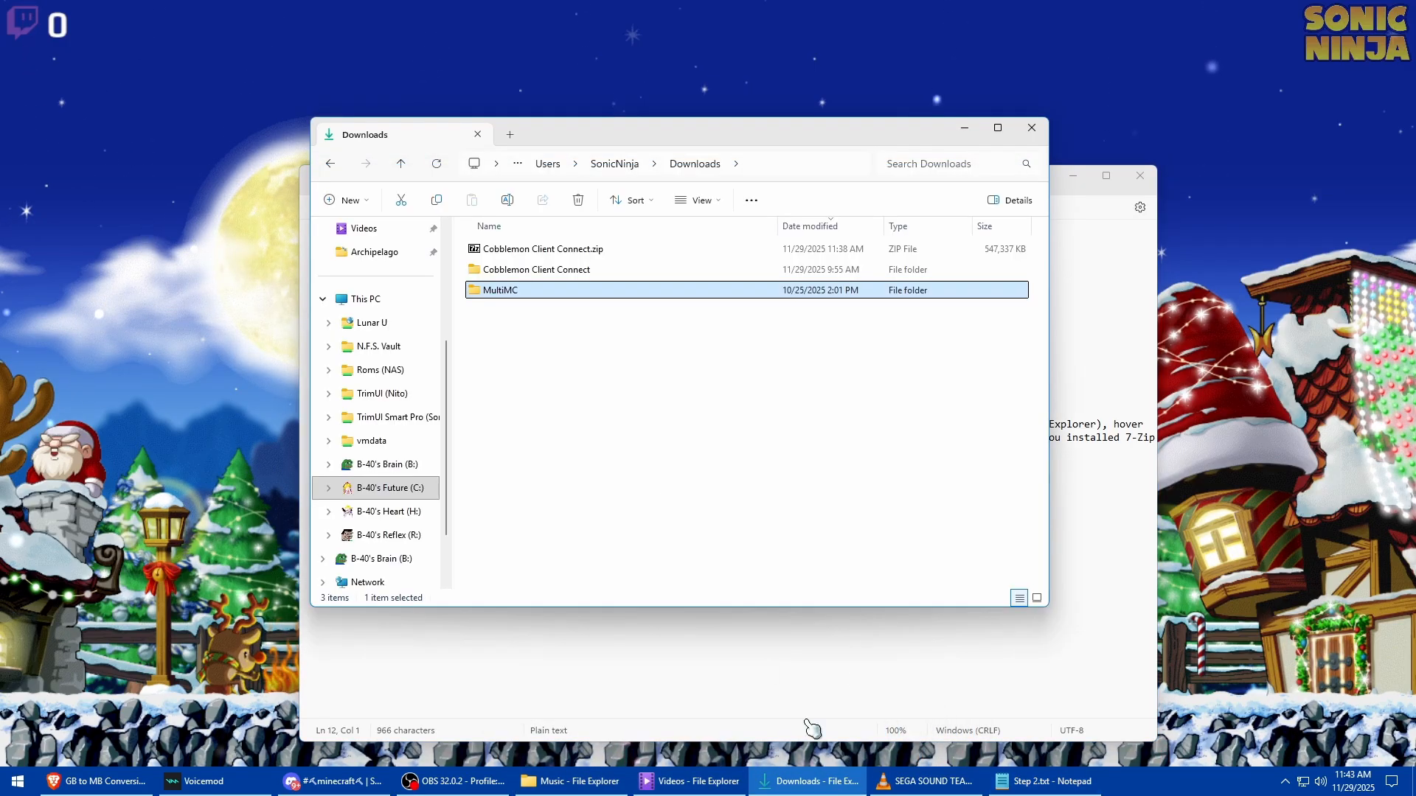
double_click(501, 290)
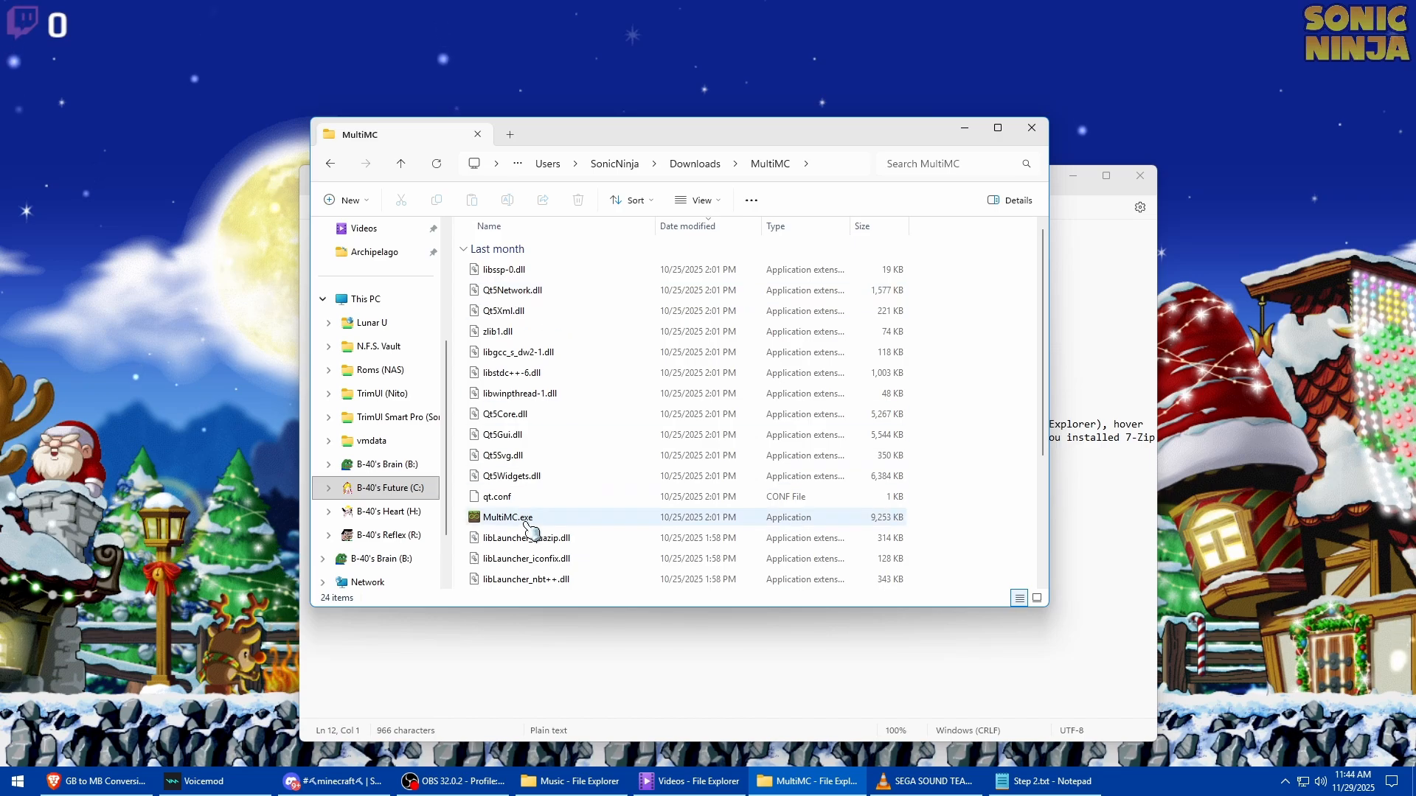
right_click(496, 521)
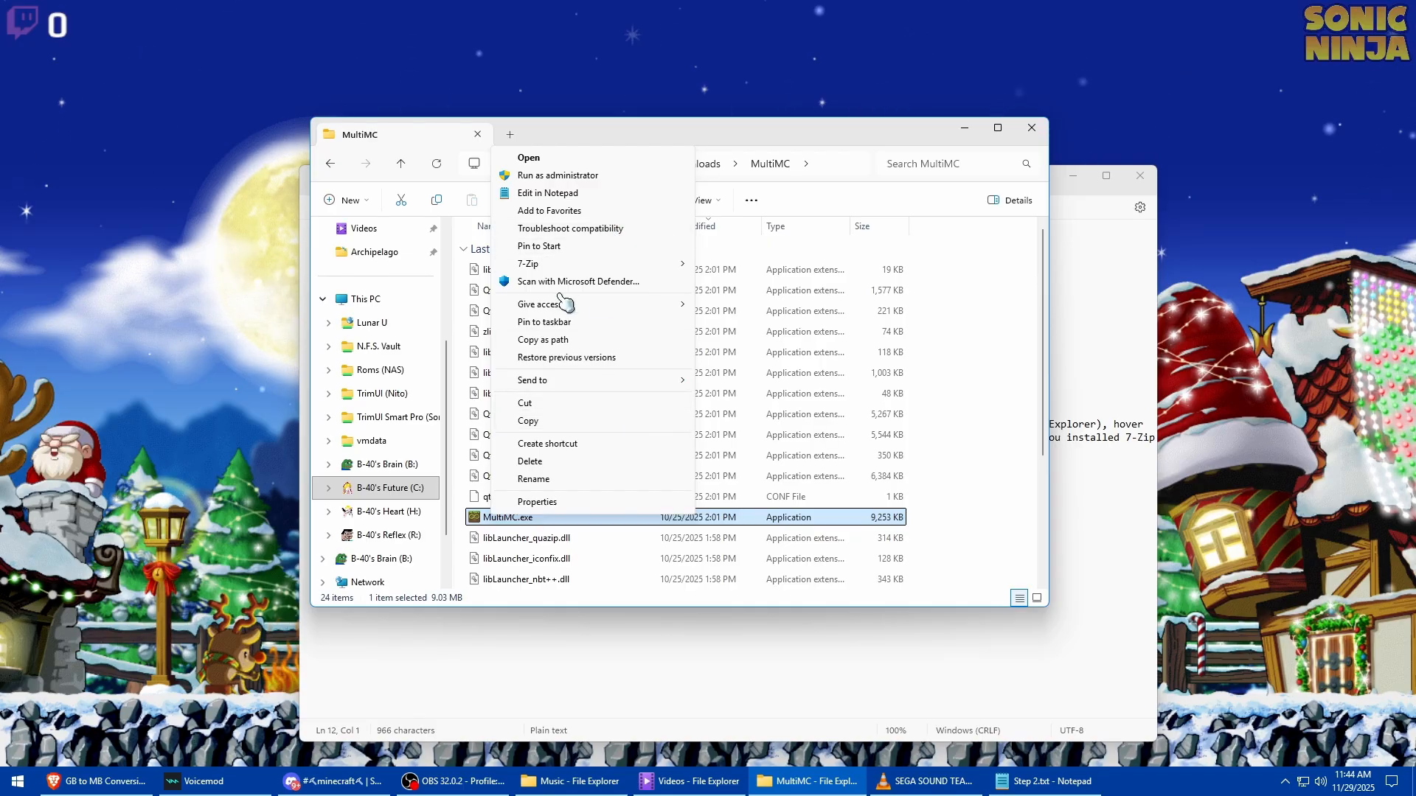
click(573, 249)
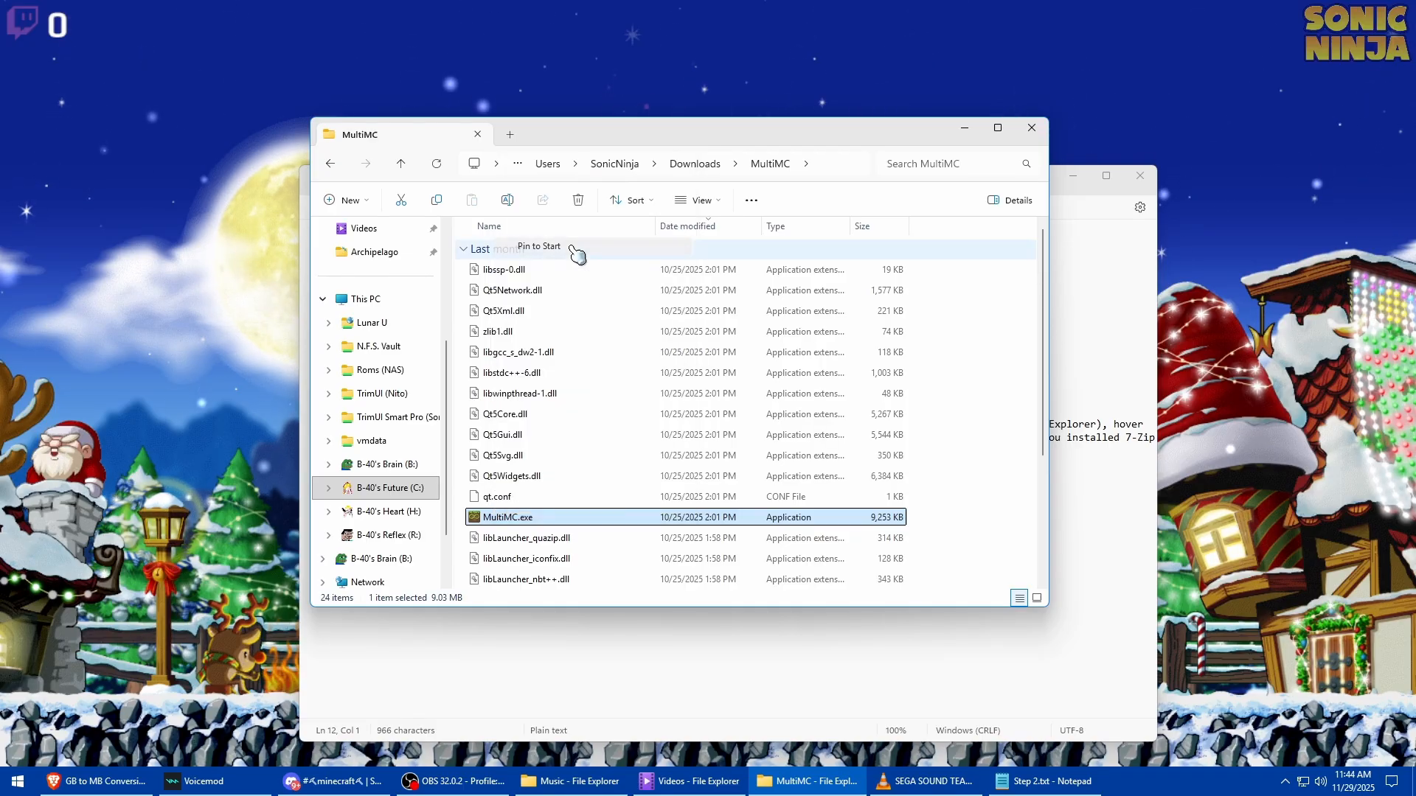
Launch MultiMC from its newly pinned MultiMC (2) entry in Start
click(15, 785)
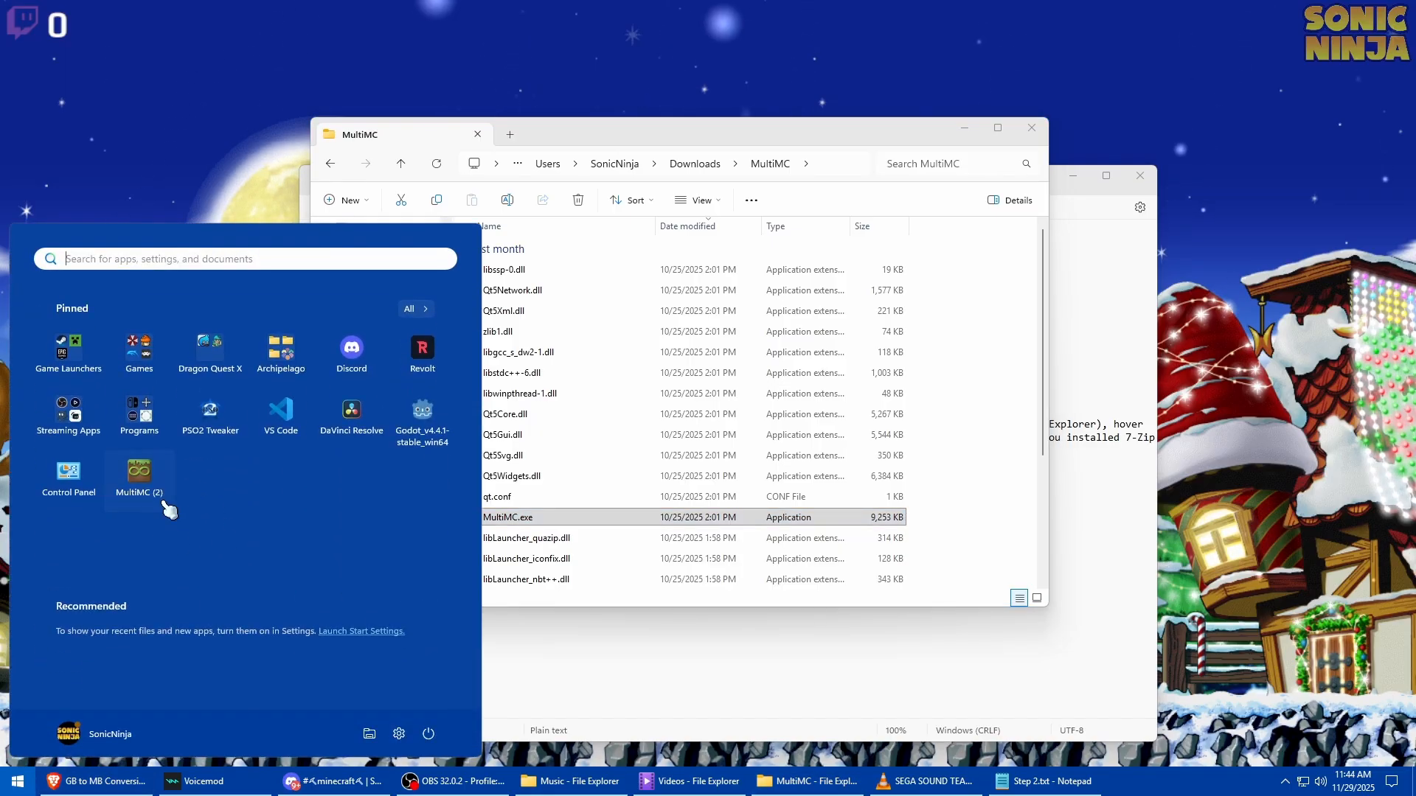
drag(157, 478, 143, 522)
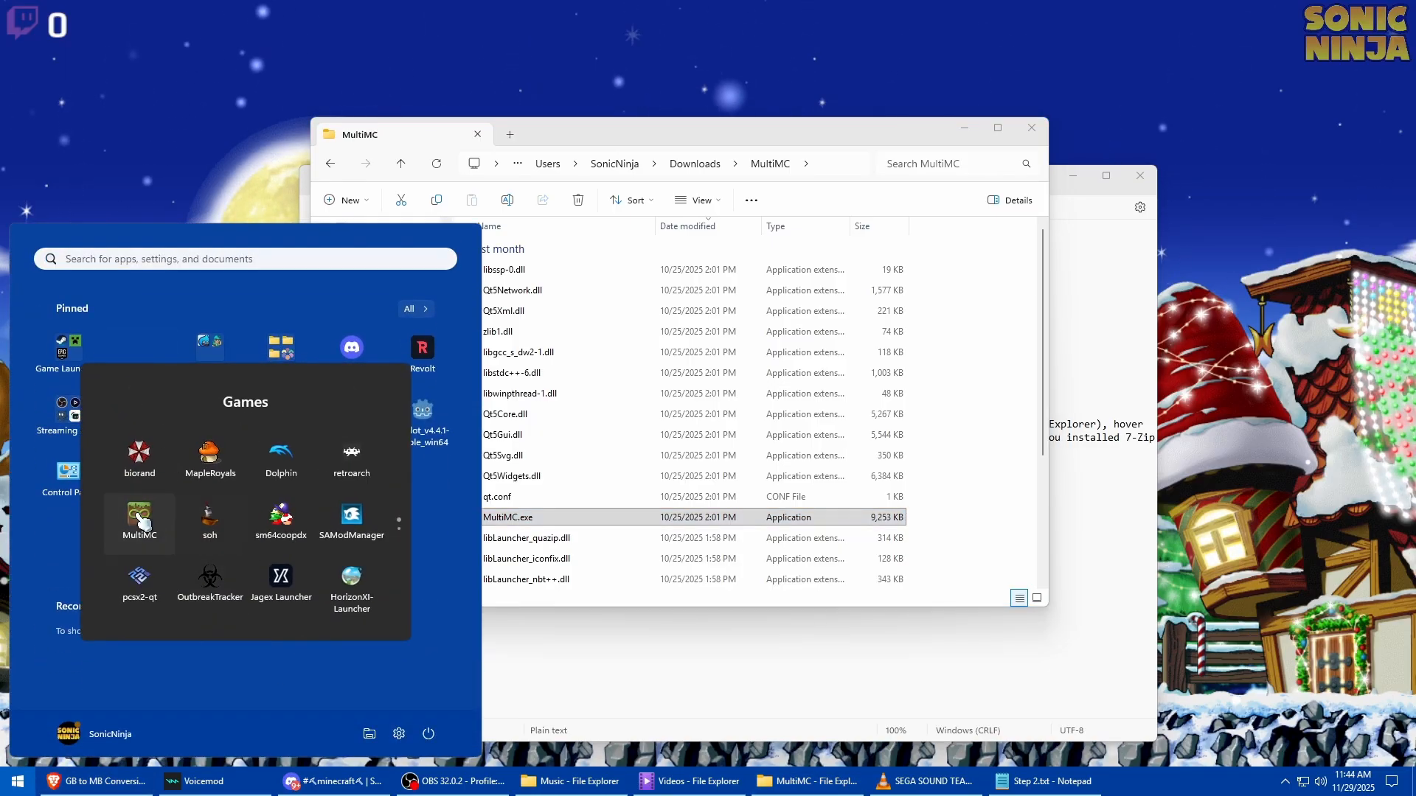
click(435, 538)
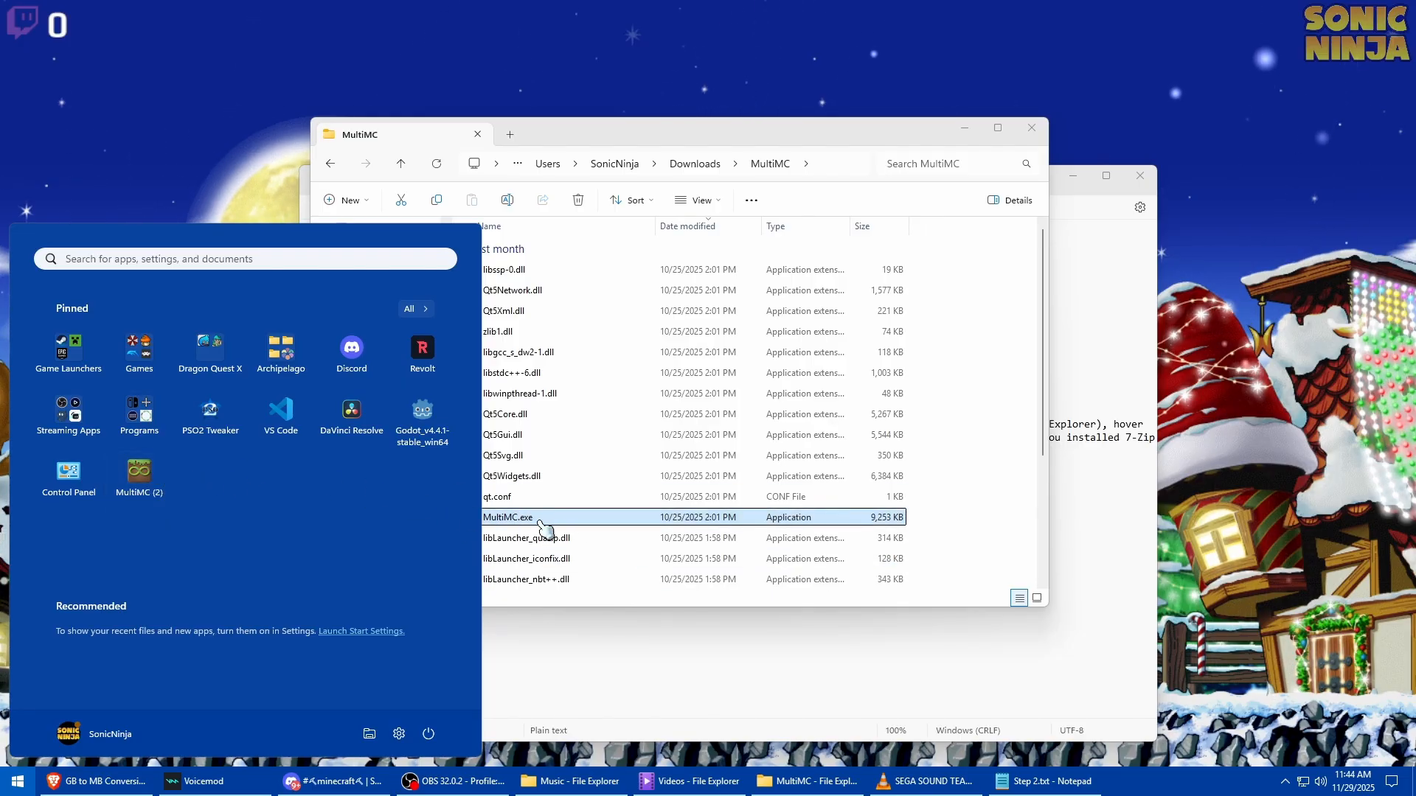
click(140, 487)
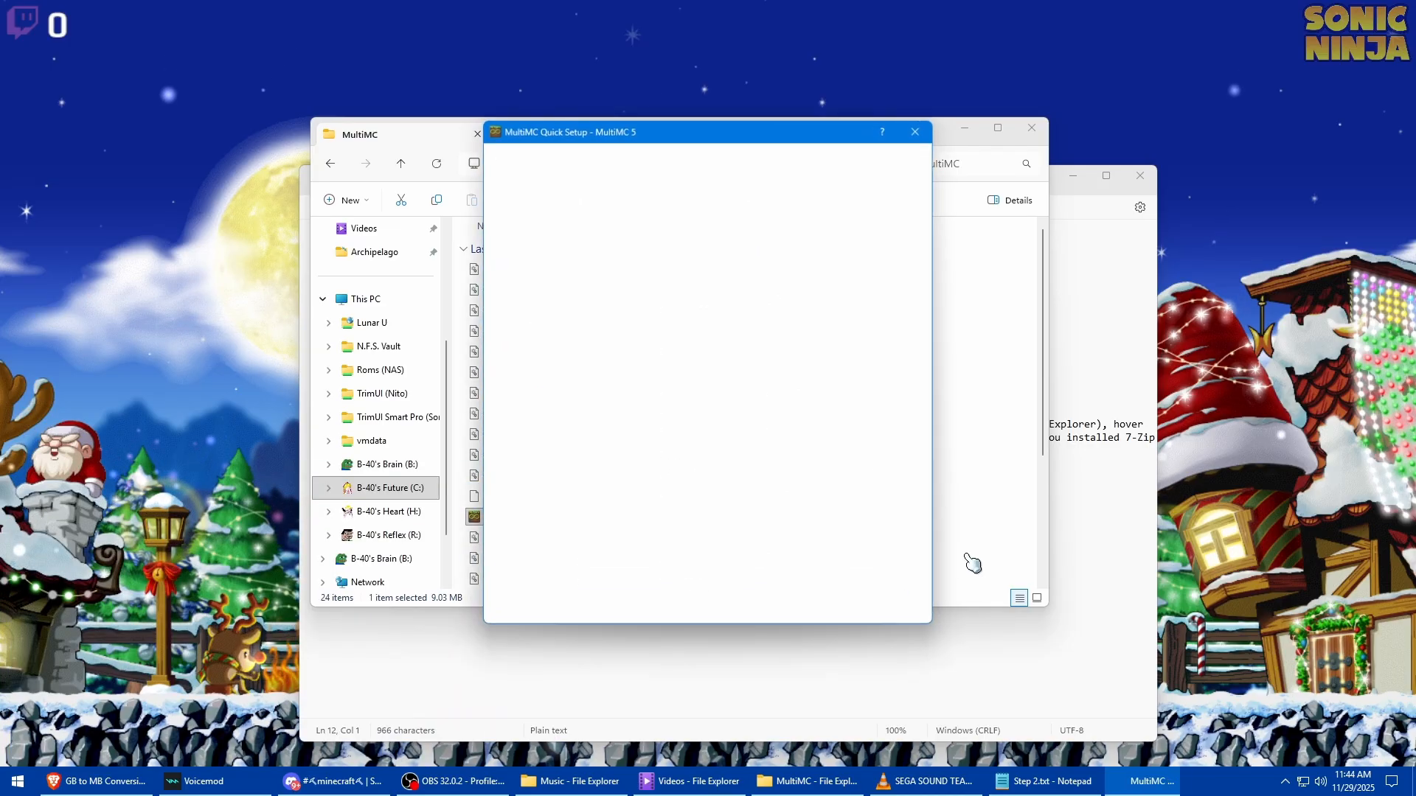
Close Step 2.txt and open Step 3.txt from the Step 3 folder of Cobblemon Client Connect
click(1093, 280)
click(1140, 175)
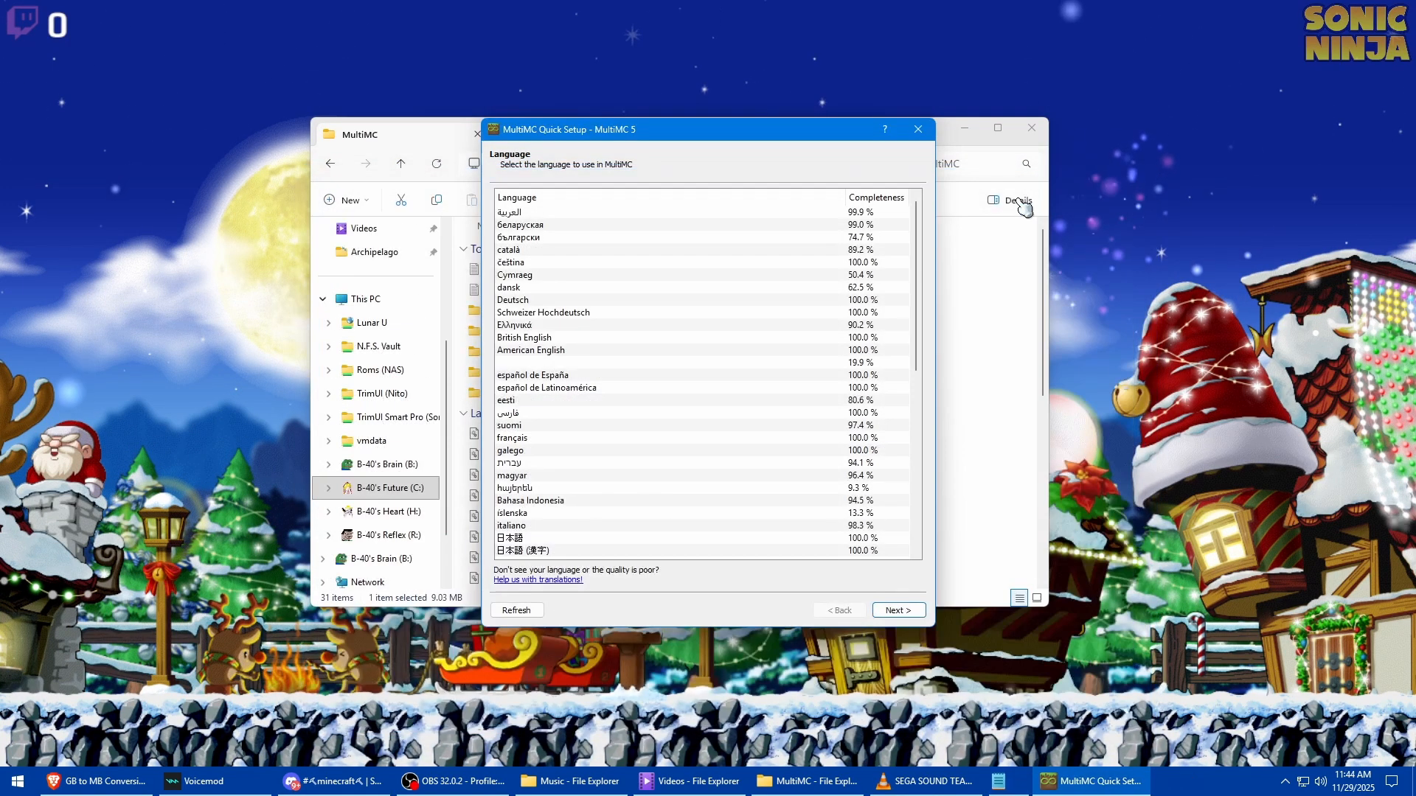
click(1016, 269)
key(alt+Left)
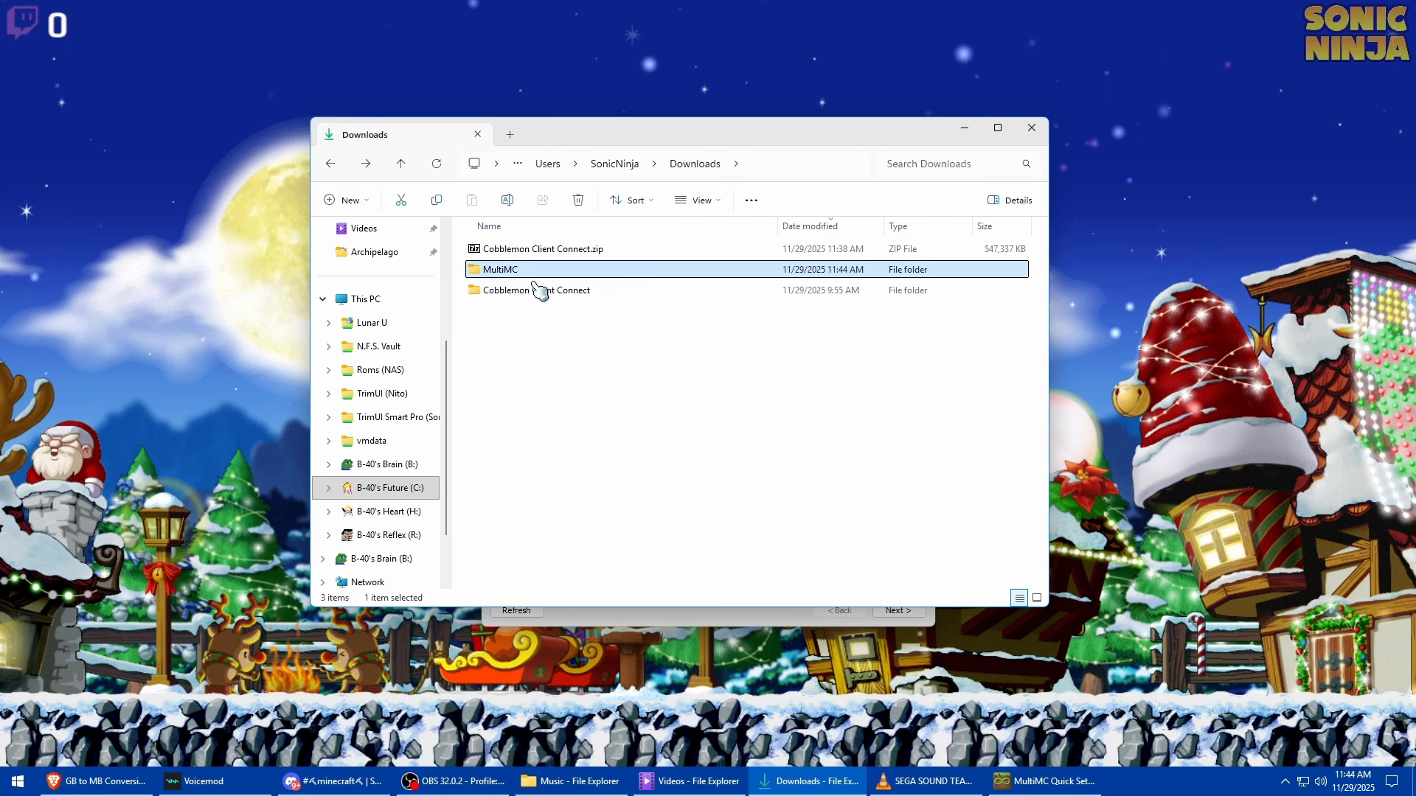
double_click(540, 292)
double_click(532, 312)
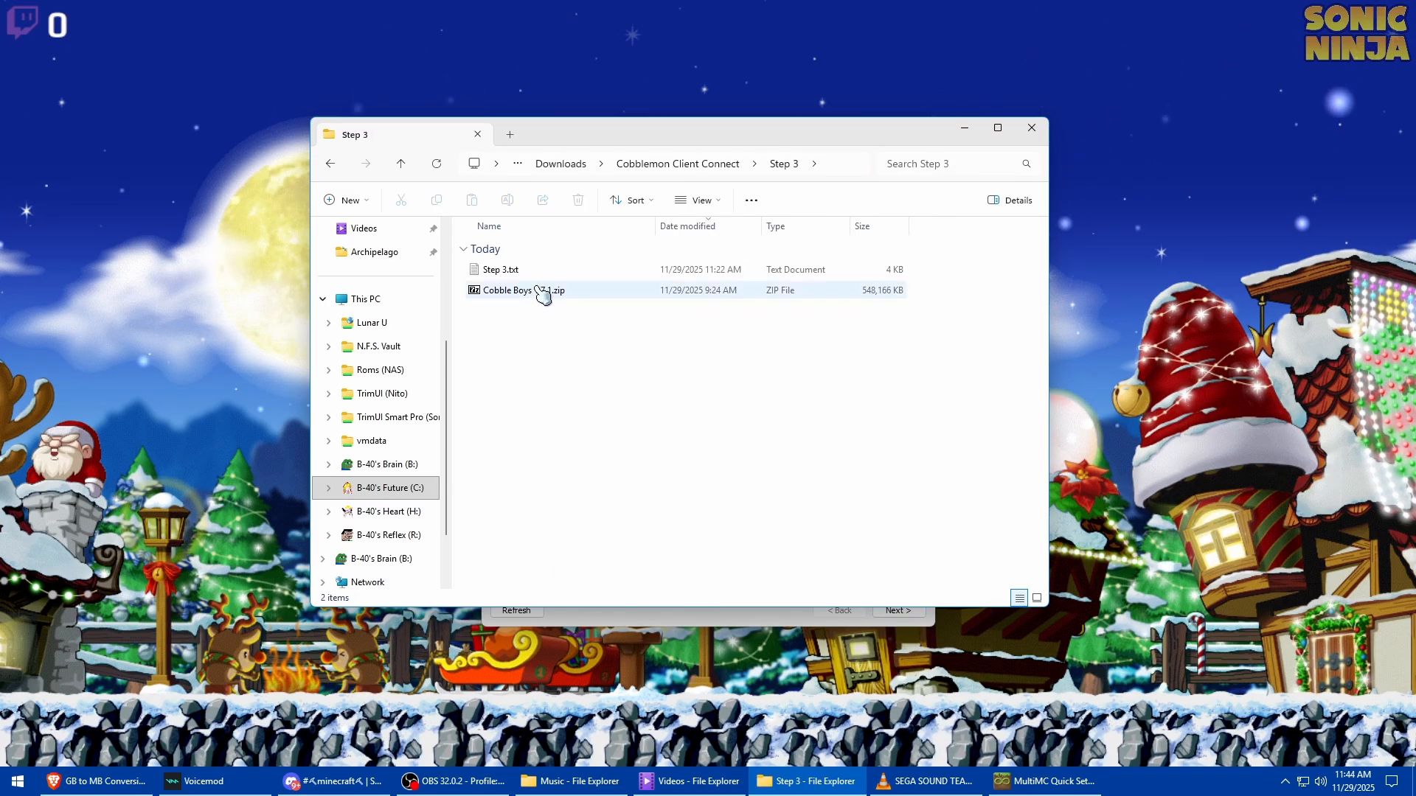
double_click(528, 270)
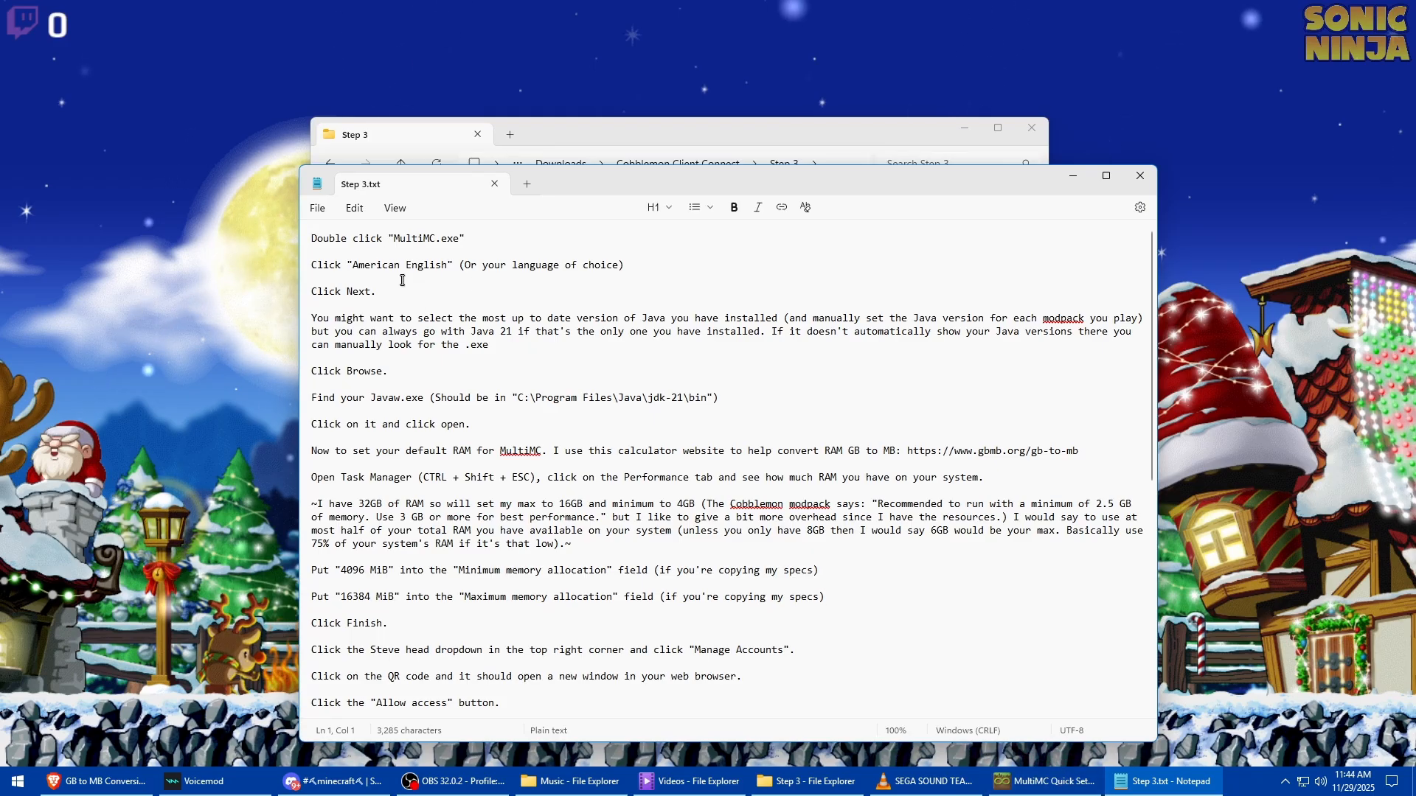
Switch to MultiMC Quick Setup, choose American English as the language and continue to the Java page
click(1043, 781)
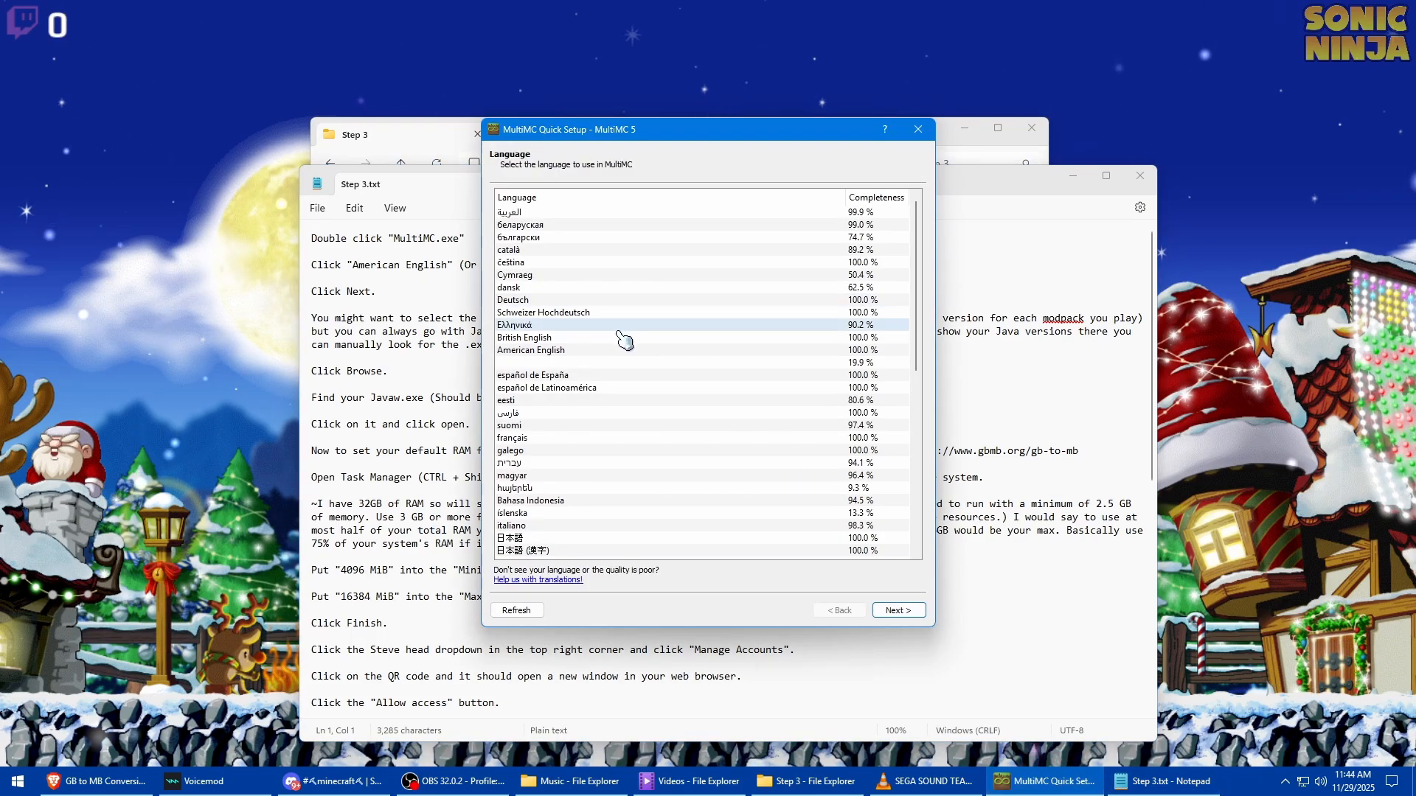
click(589, 353)
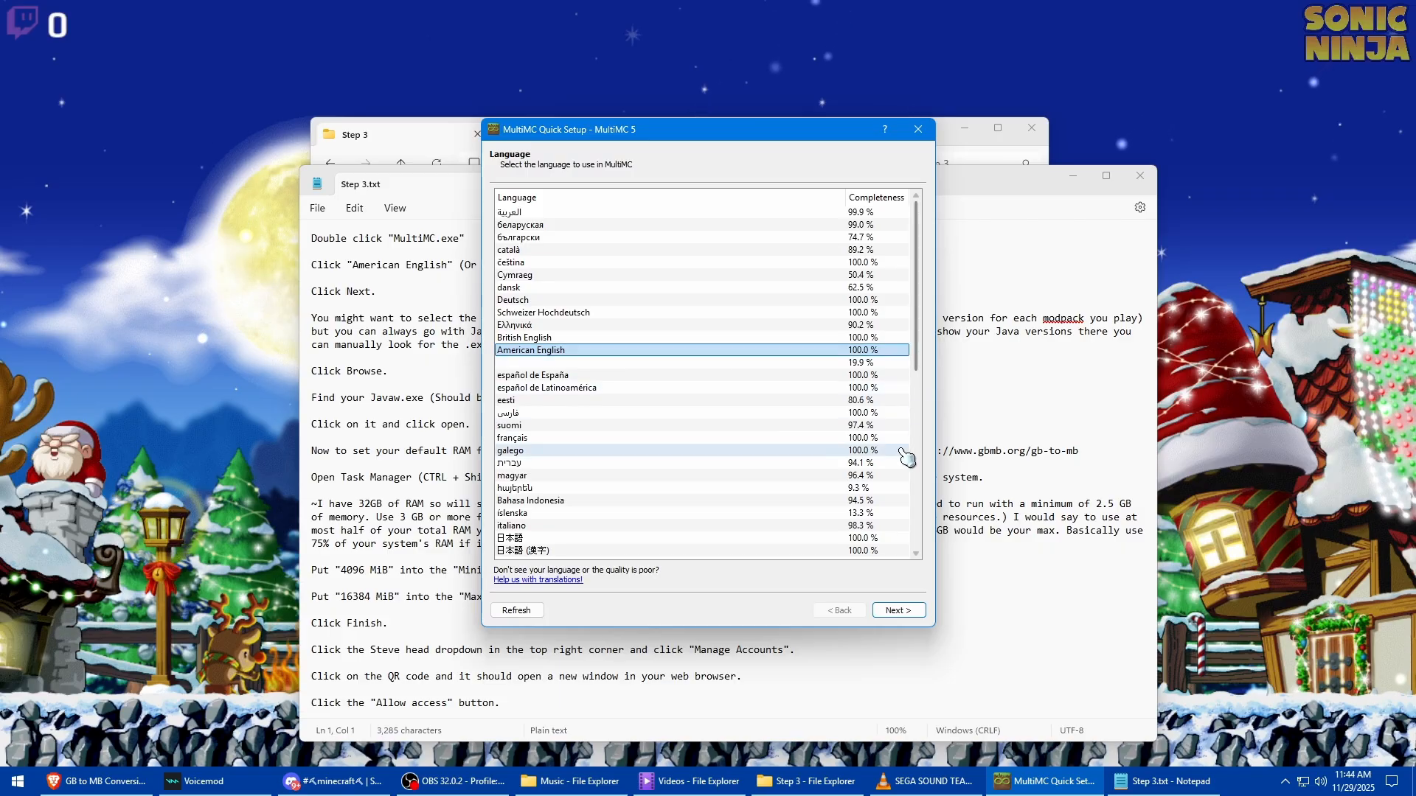
click(918, 612)
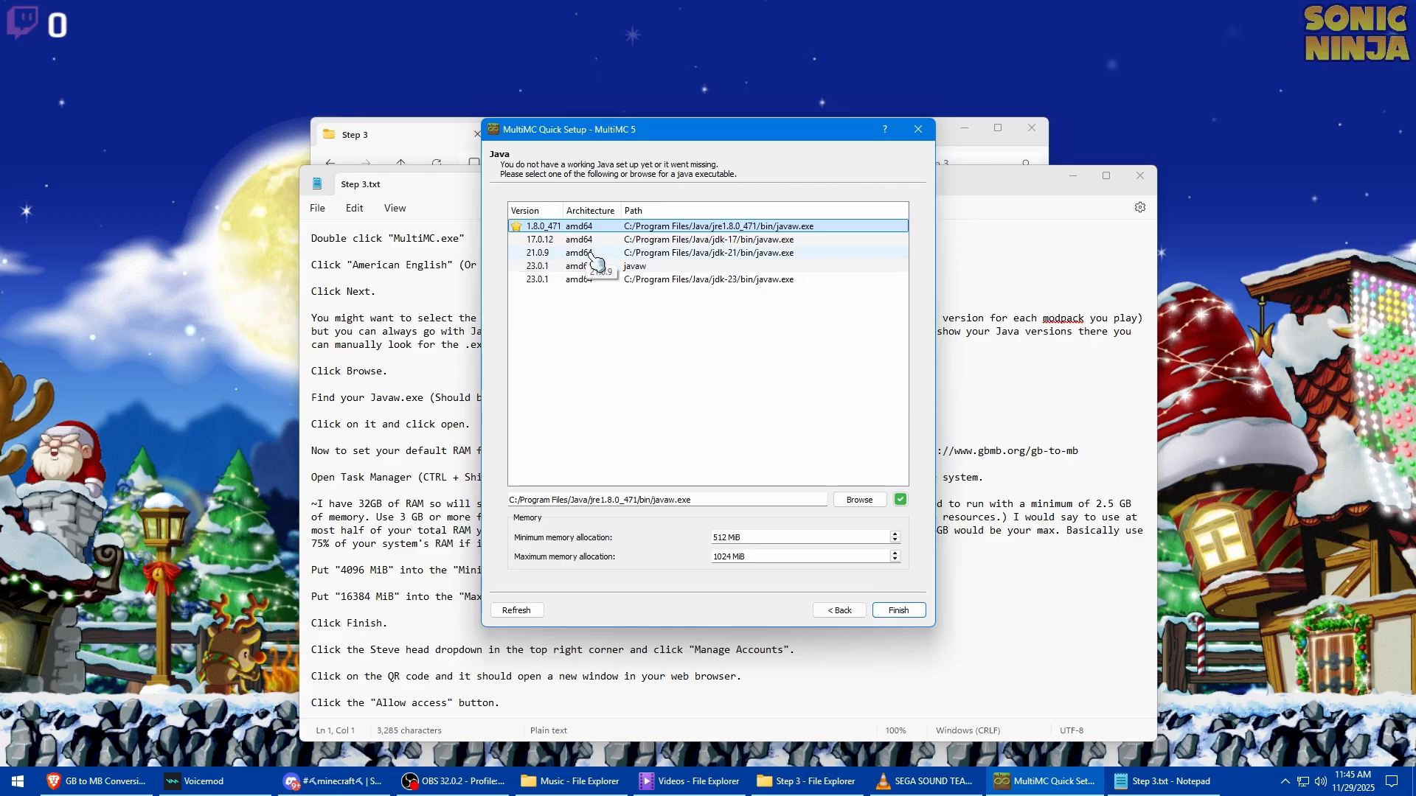
Browse to C:\Program Files\Java\jdk-21\bin and choose javaw.exe as MultiMC's Java executable
click(860, 501)
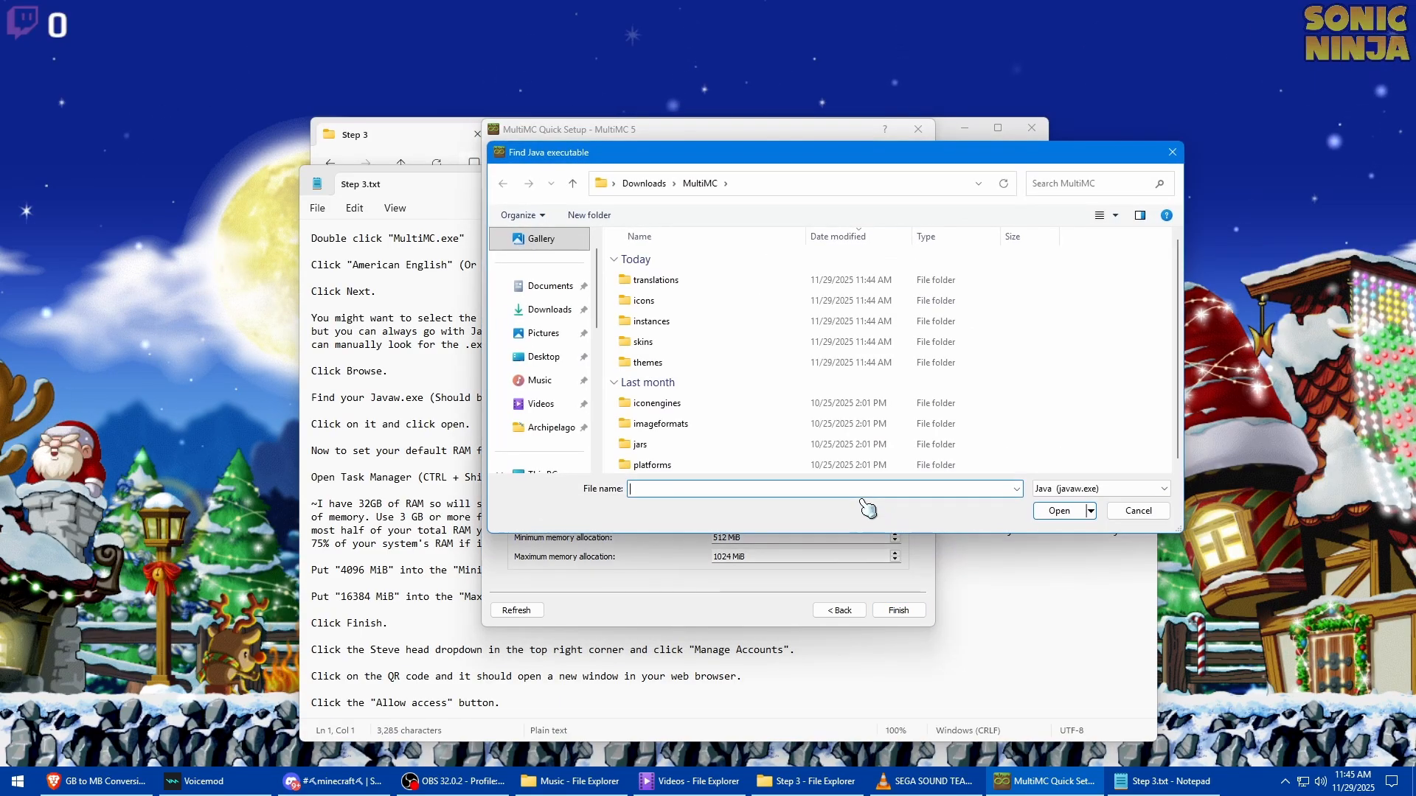
scroll(561, 293, down, 3)
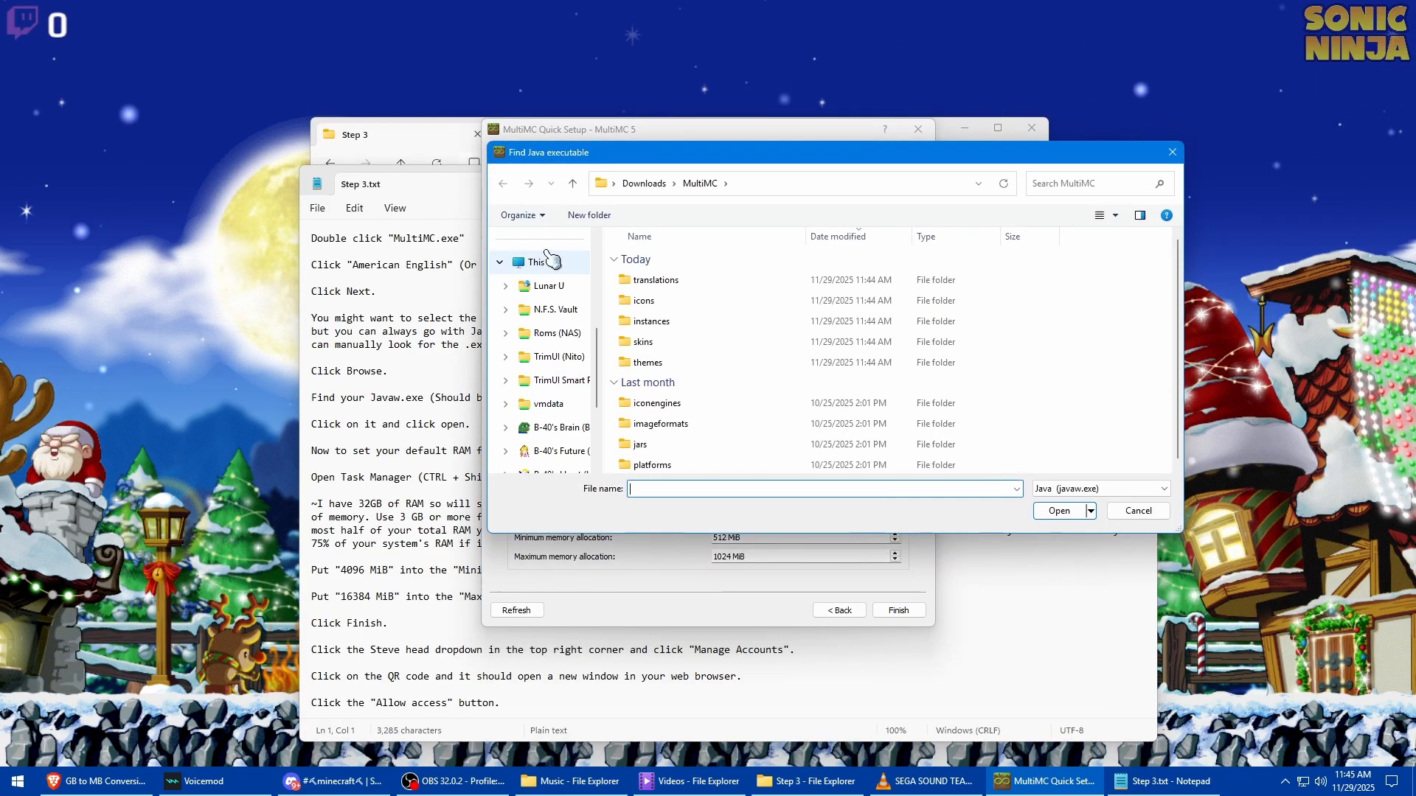
click(542, 262)
double_click(826, 271)
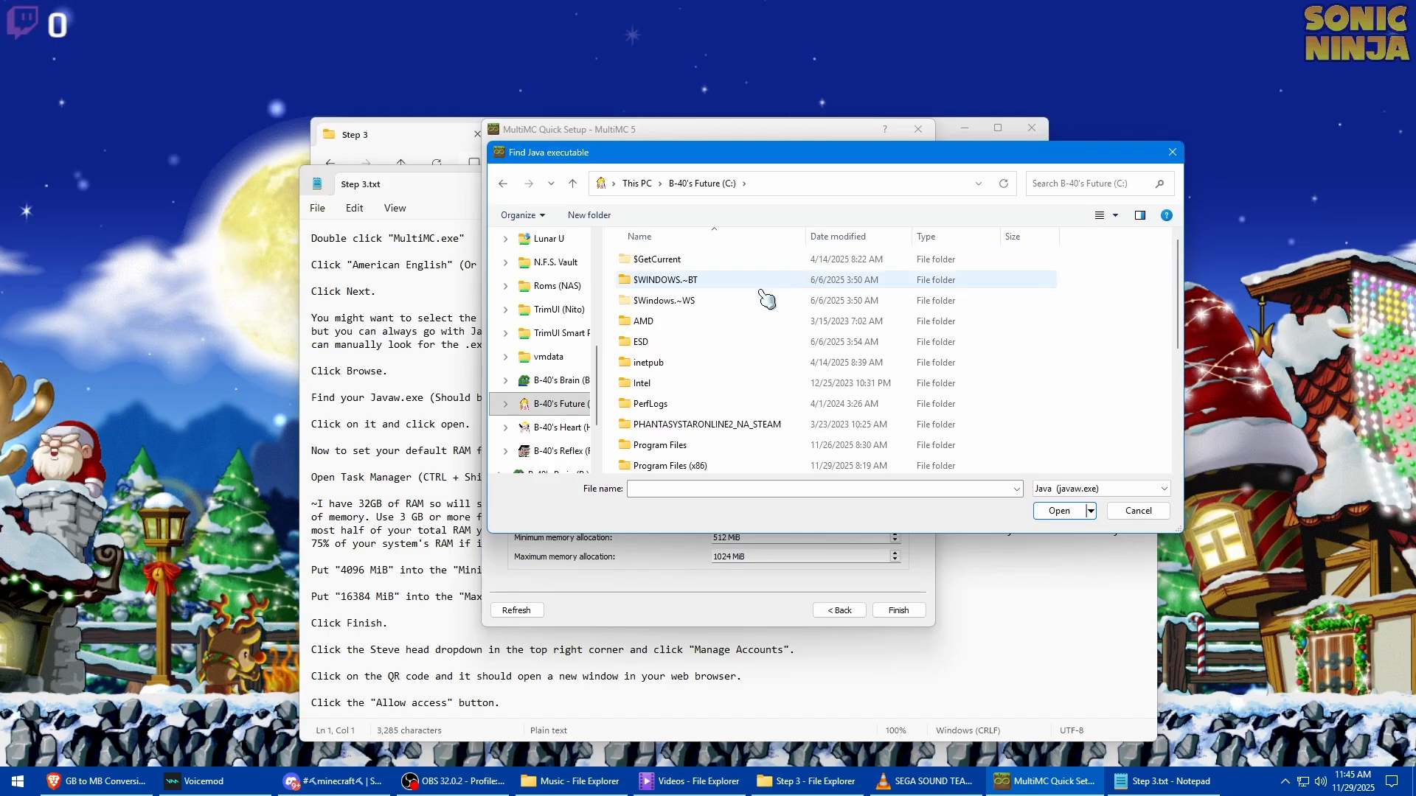
double_click(711, 446)
scroll(663, 347, down, 4)
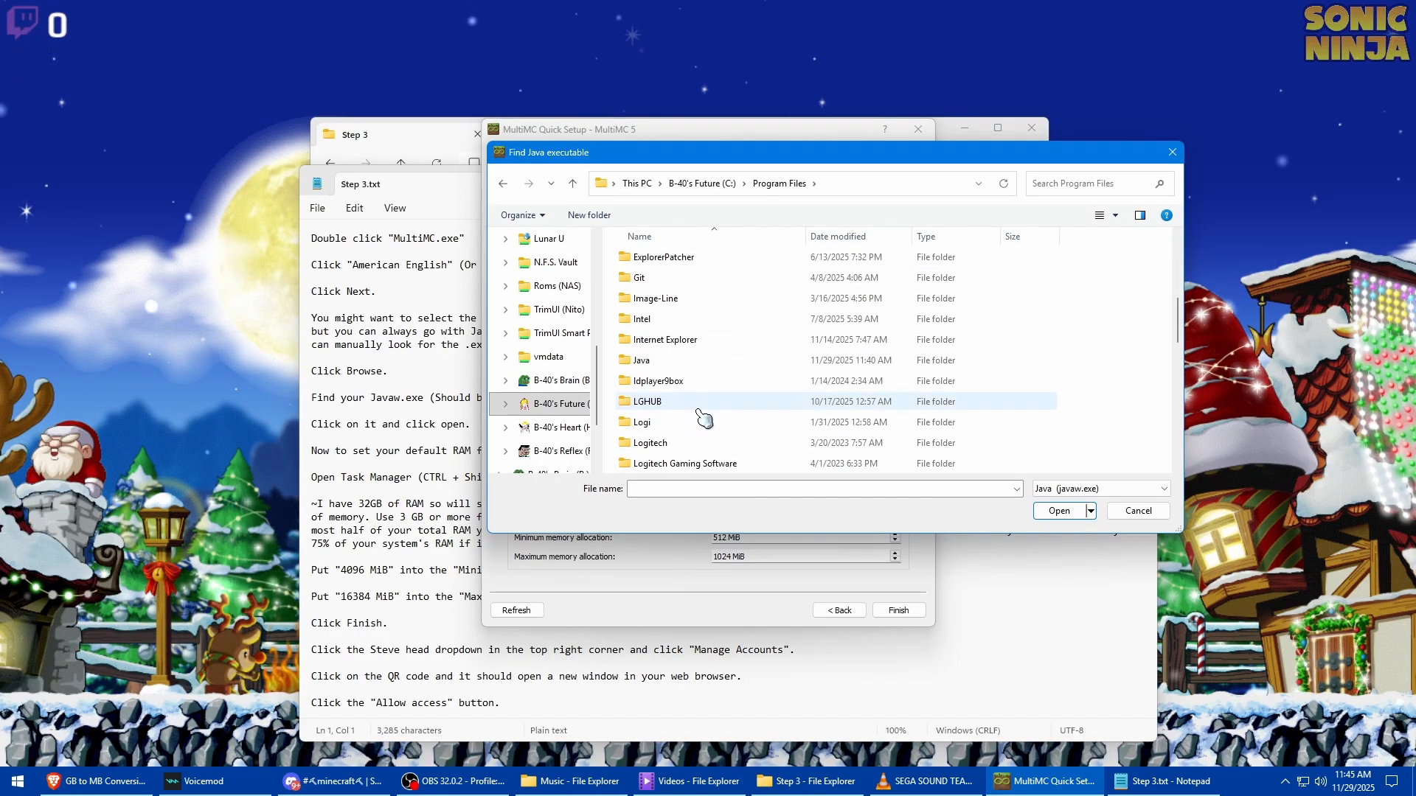
double_click(684, 365)
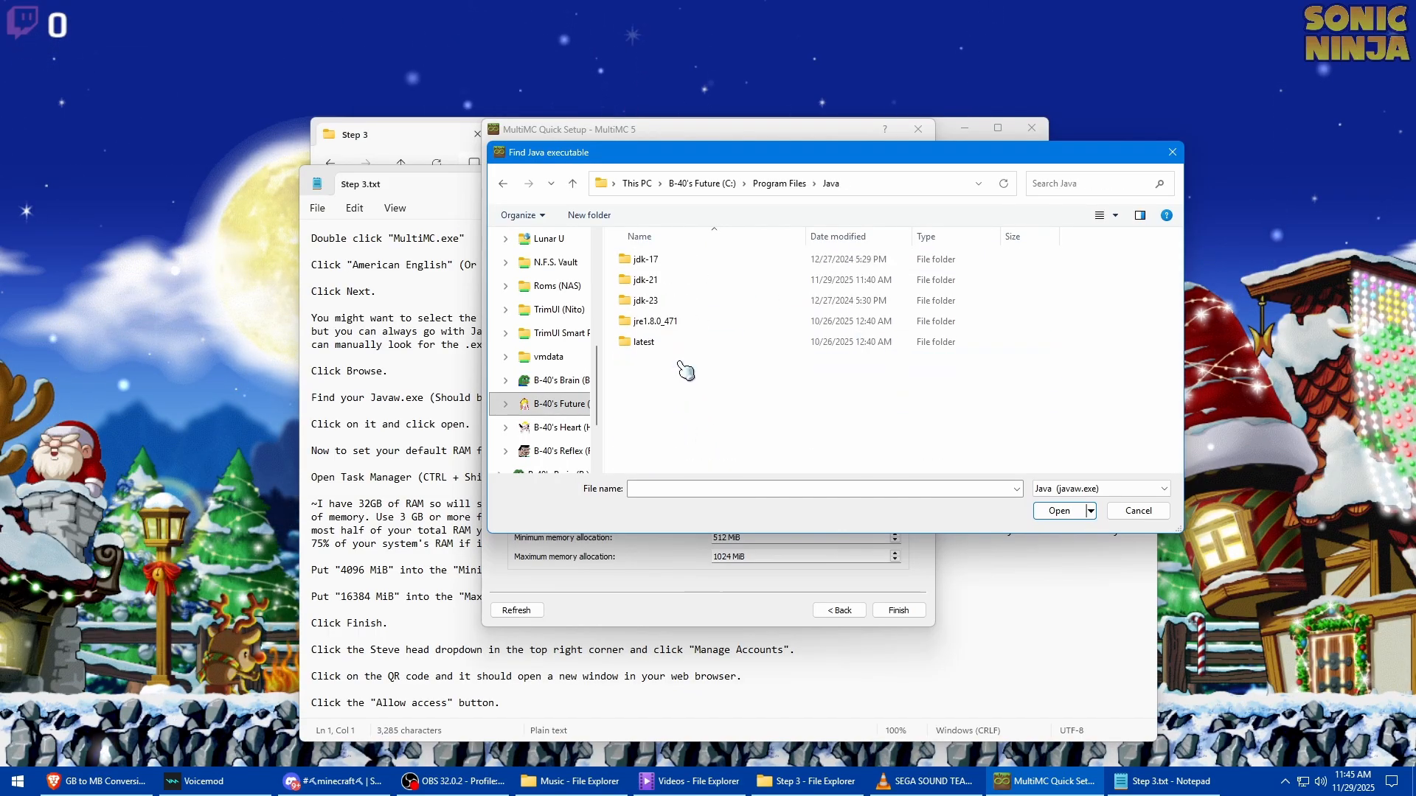
double_click(680, 280)
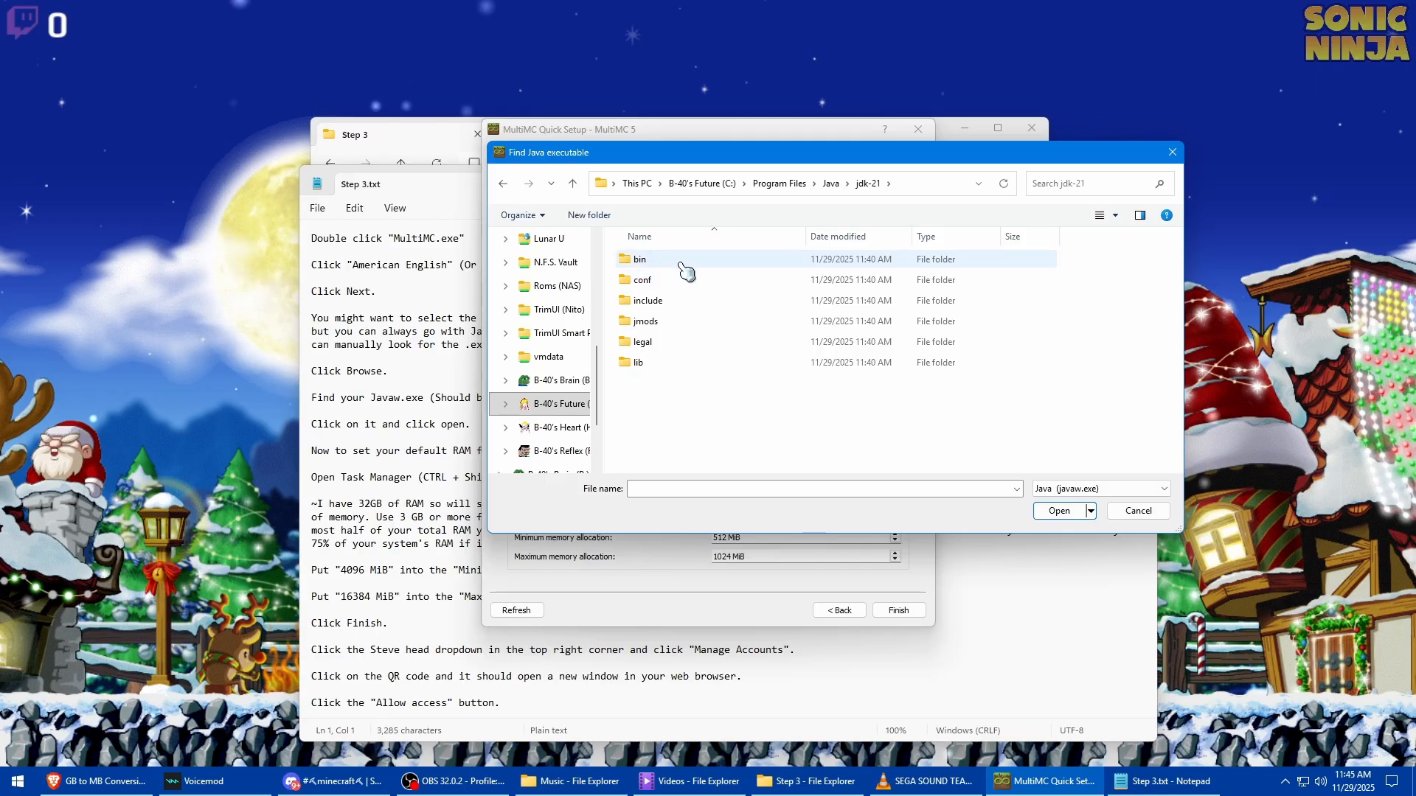
double_click(681, 265)
click(676, 281)
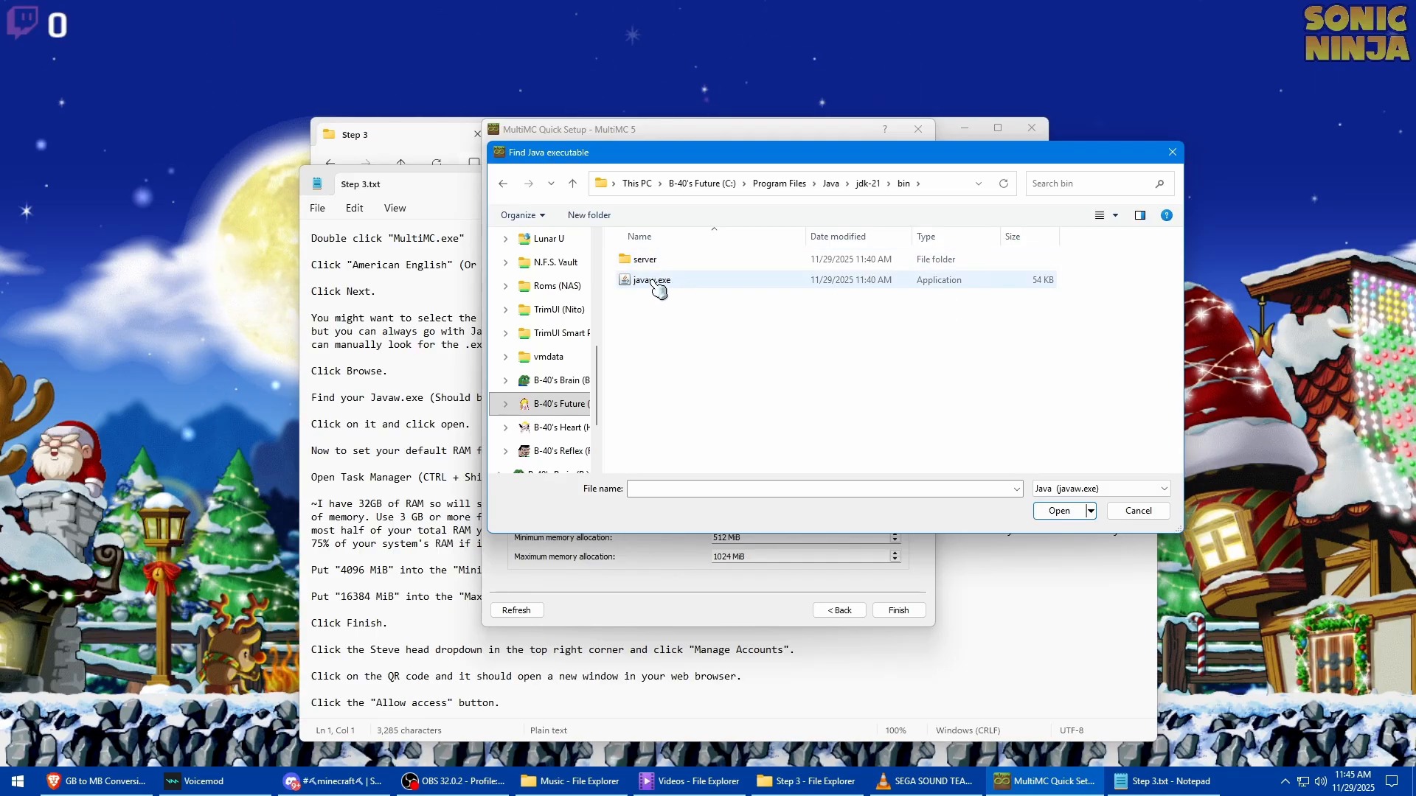
click(1059, 510)
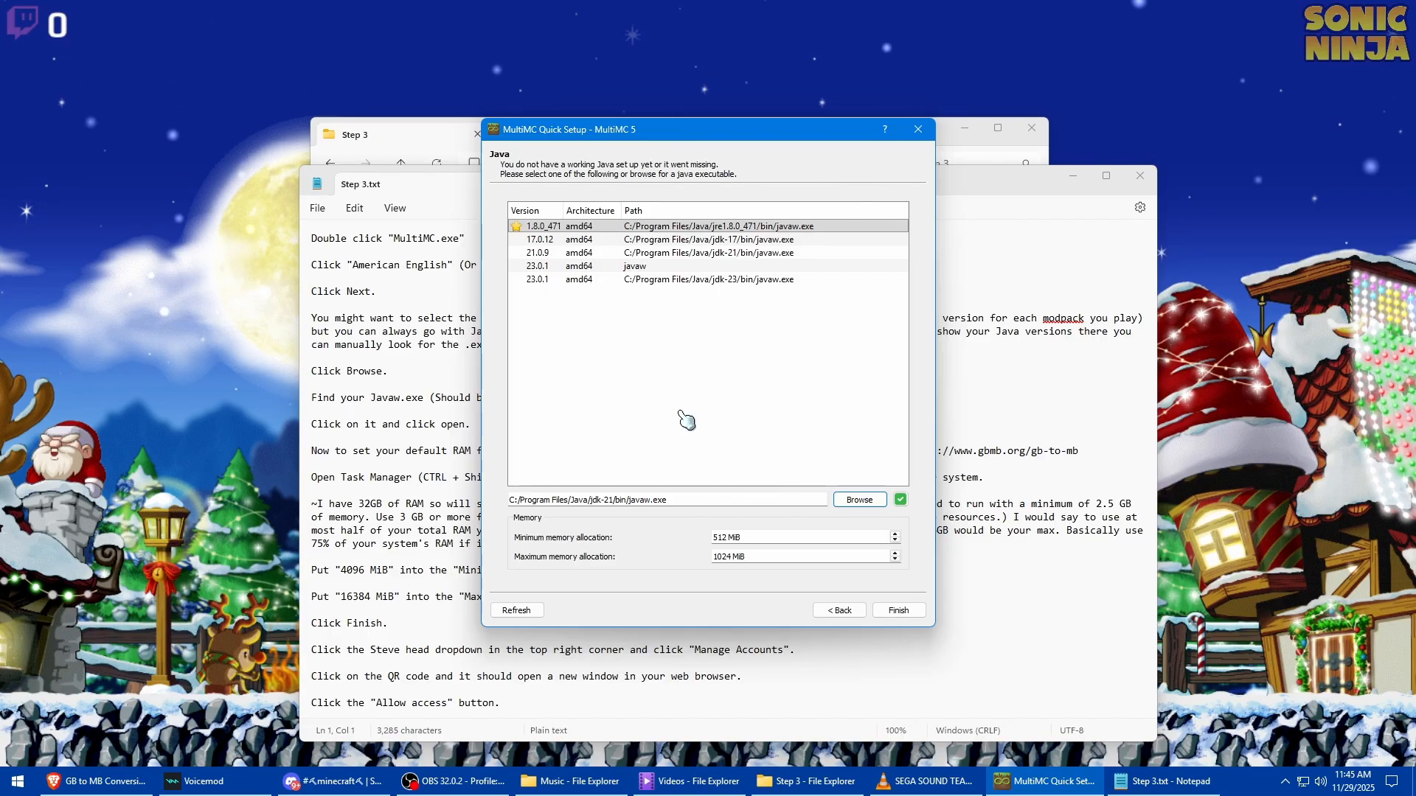
Choose the Java 23.0.1 entry with the path javaw for MultiMC
click(639, 268)
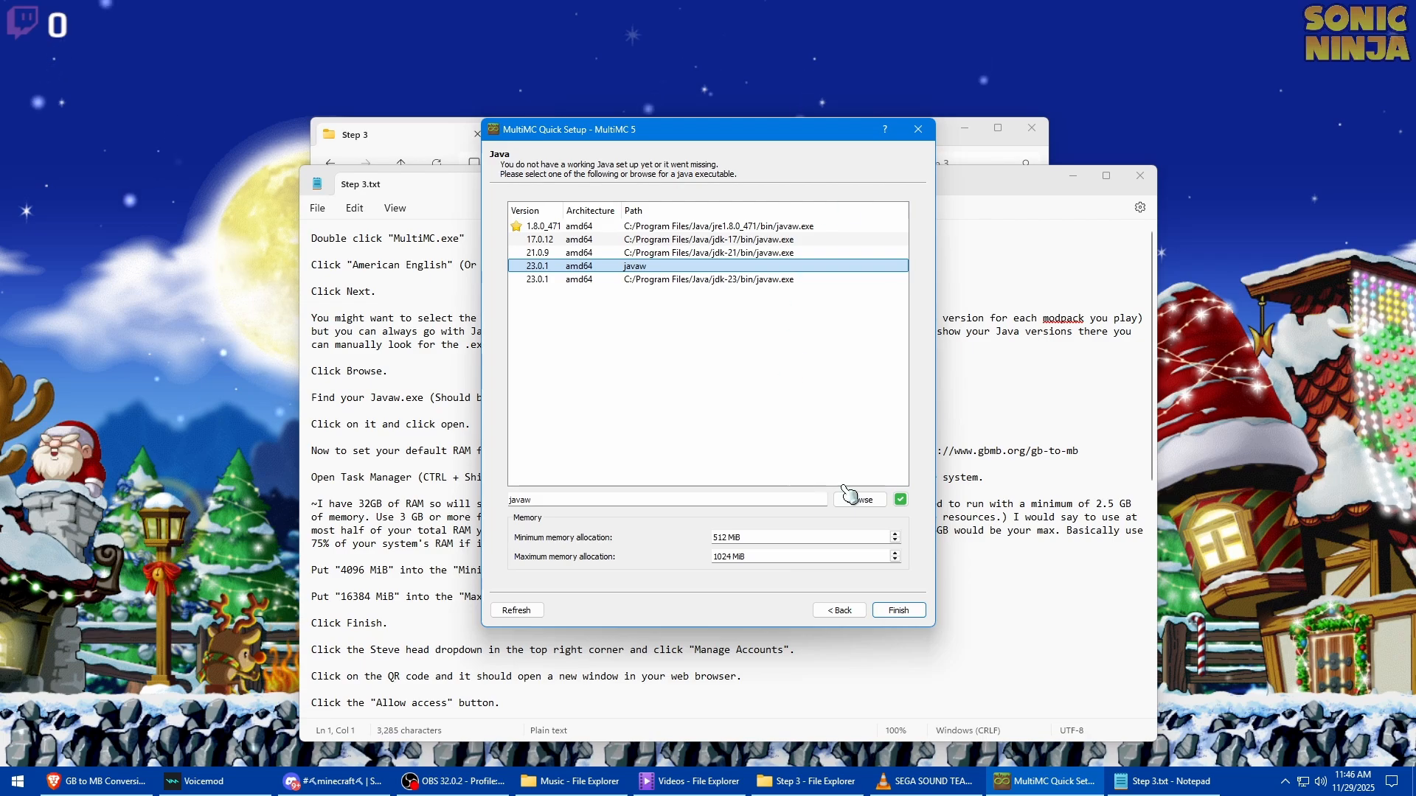
Highlight the gbmb.org/gb-to-mb link in Step 3.txt and switch to that converter page in Brave
click(1012, 416)
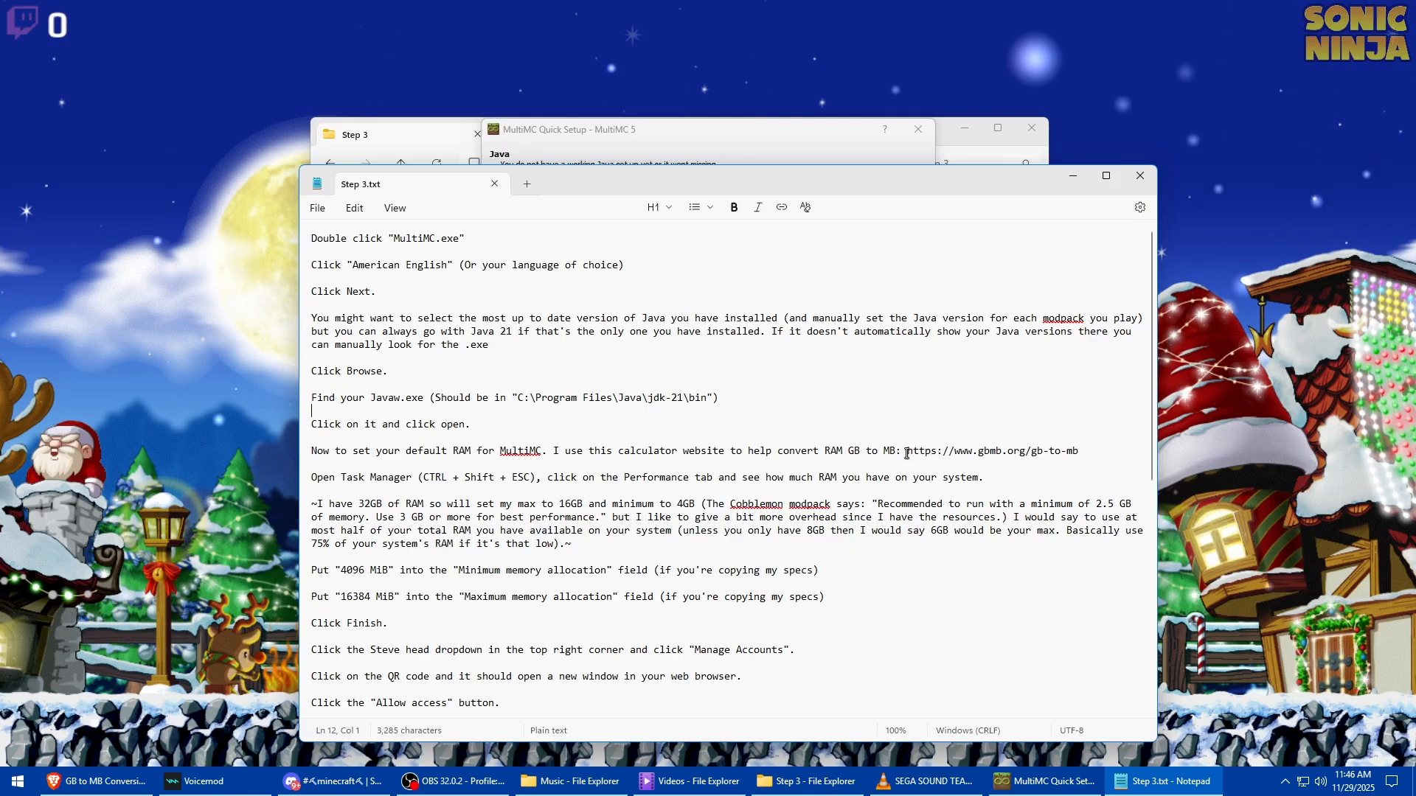
drag(909, 452, 1089, 460)
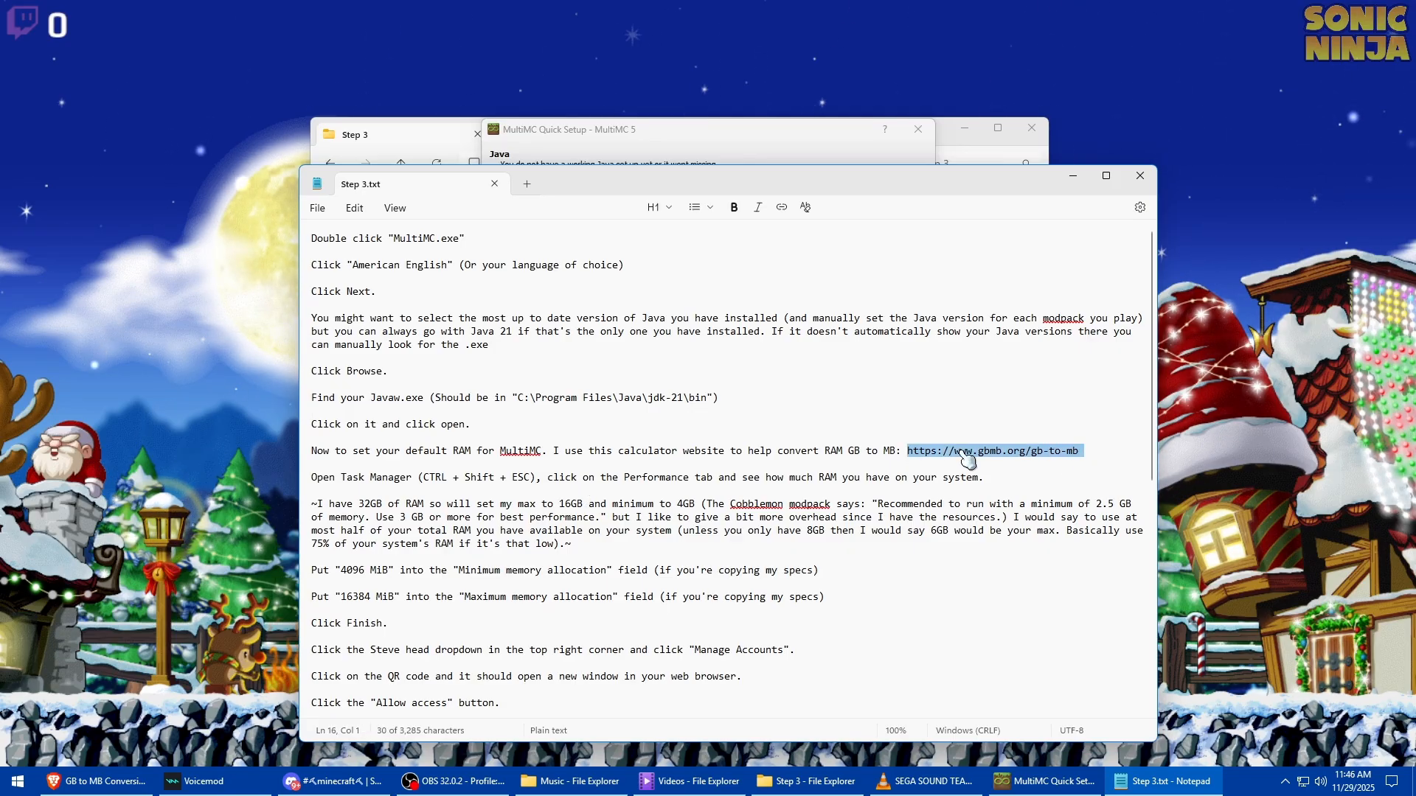
click(909, 452)
drag(909, 452, 1076, 454)
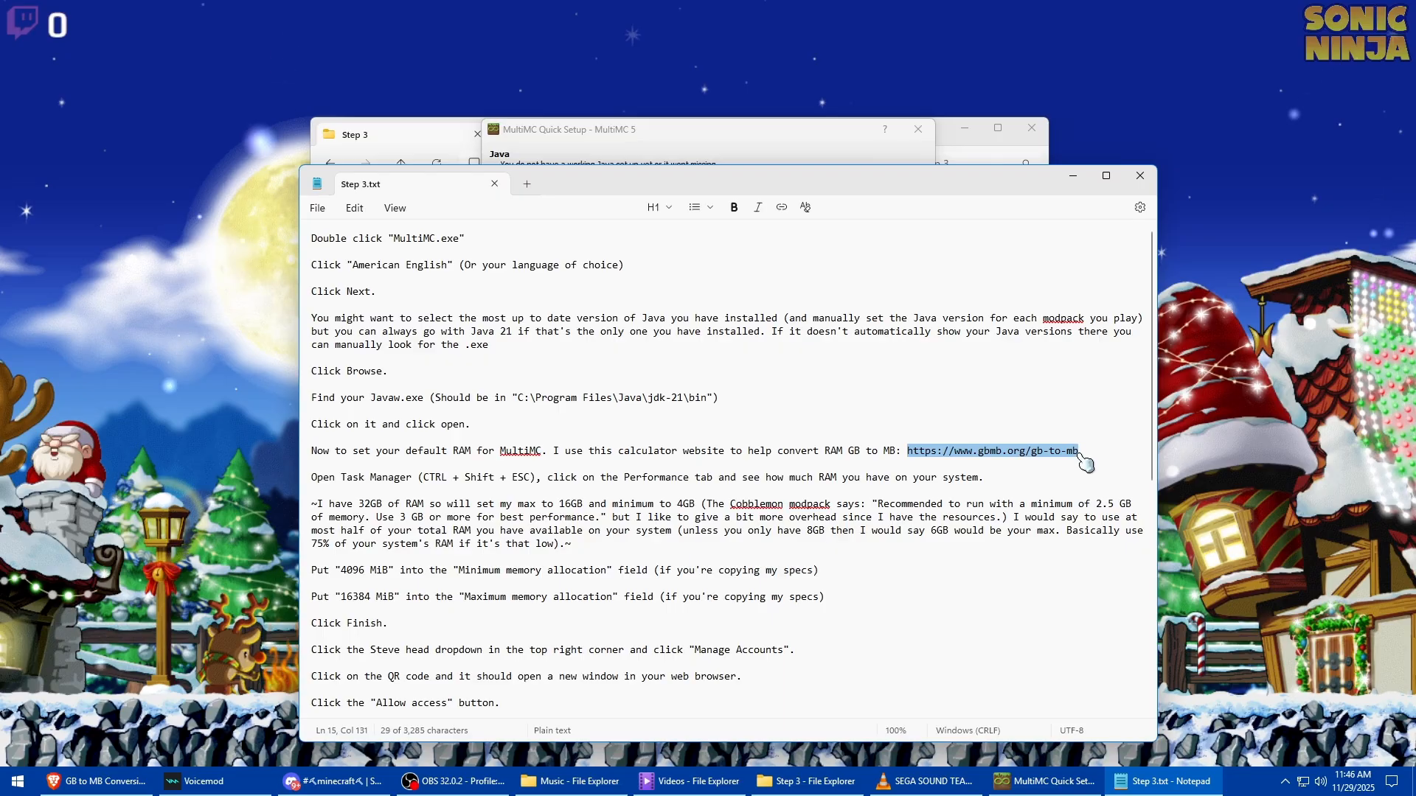
key(alt+Tab)
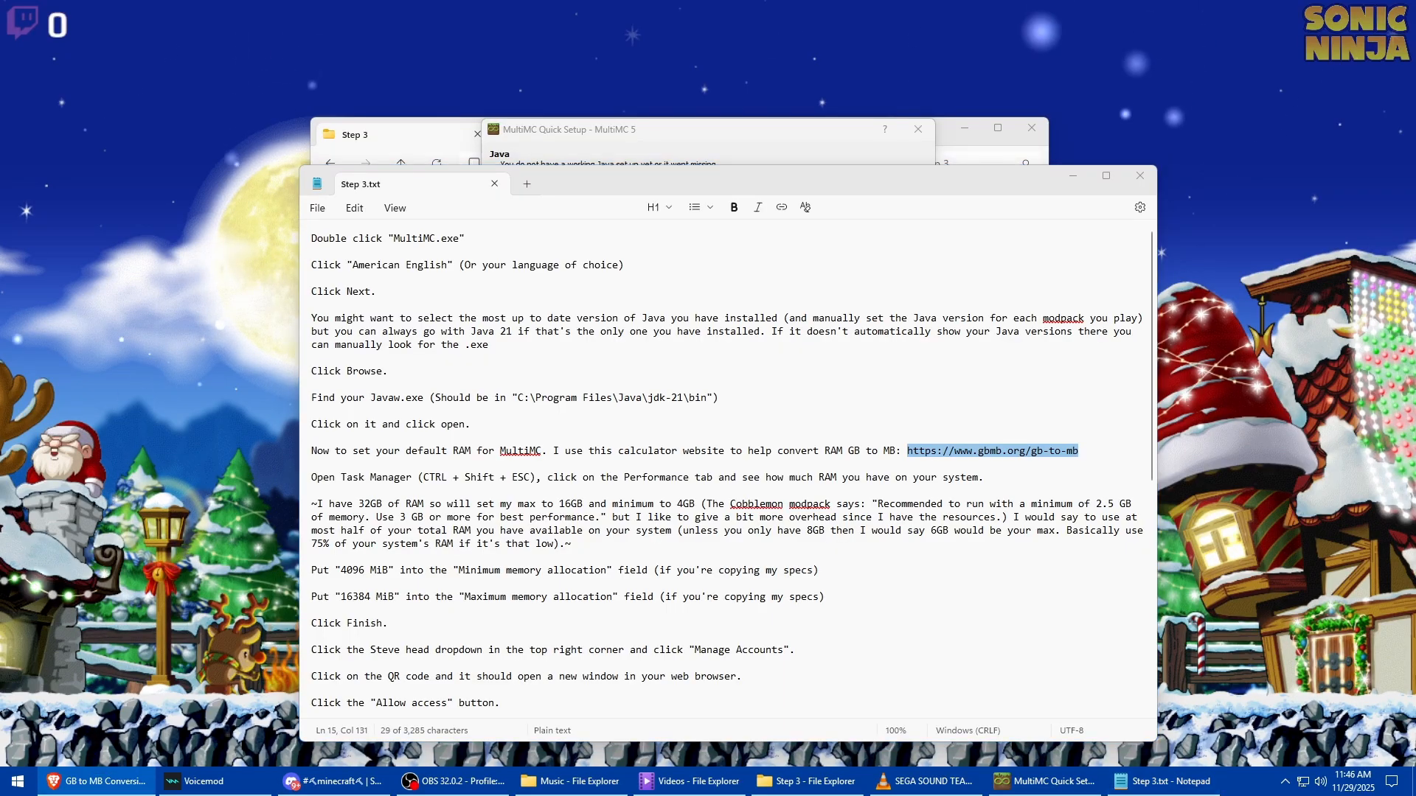
drag(0, 244, 339, 0)
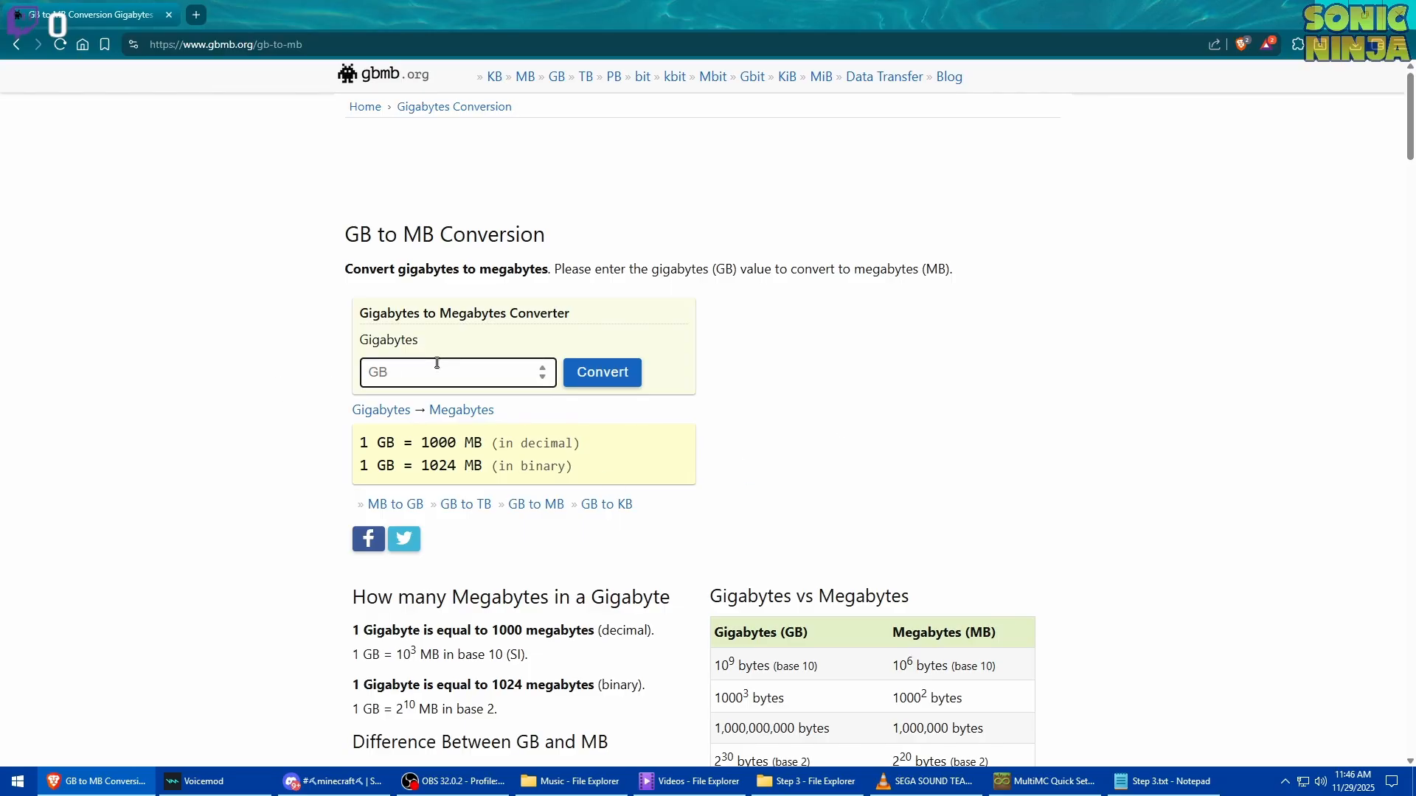
Check the system's total memory in Task Manager's Performance view and close Task Manager
key(ctrl+shift+Escape)
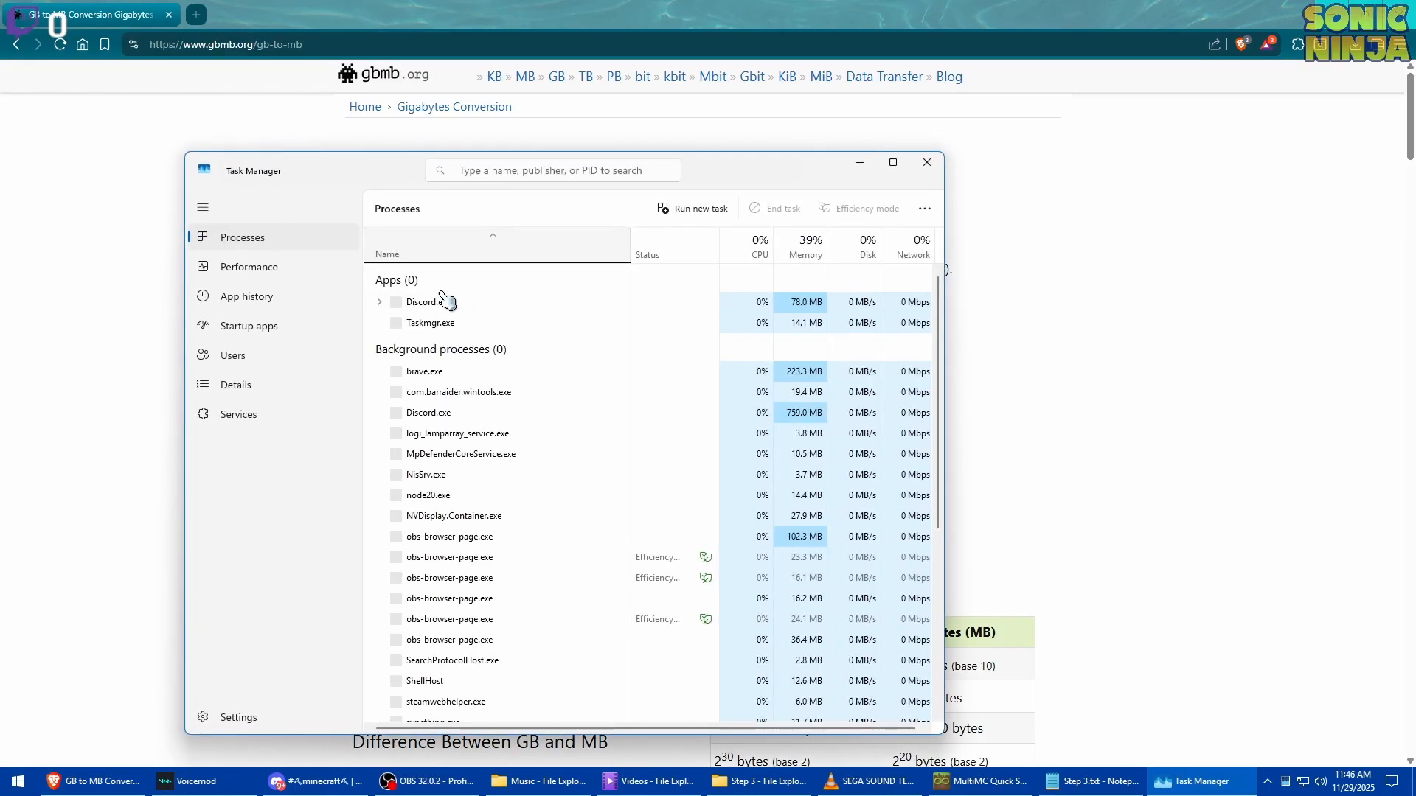
click(278, 275)
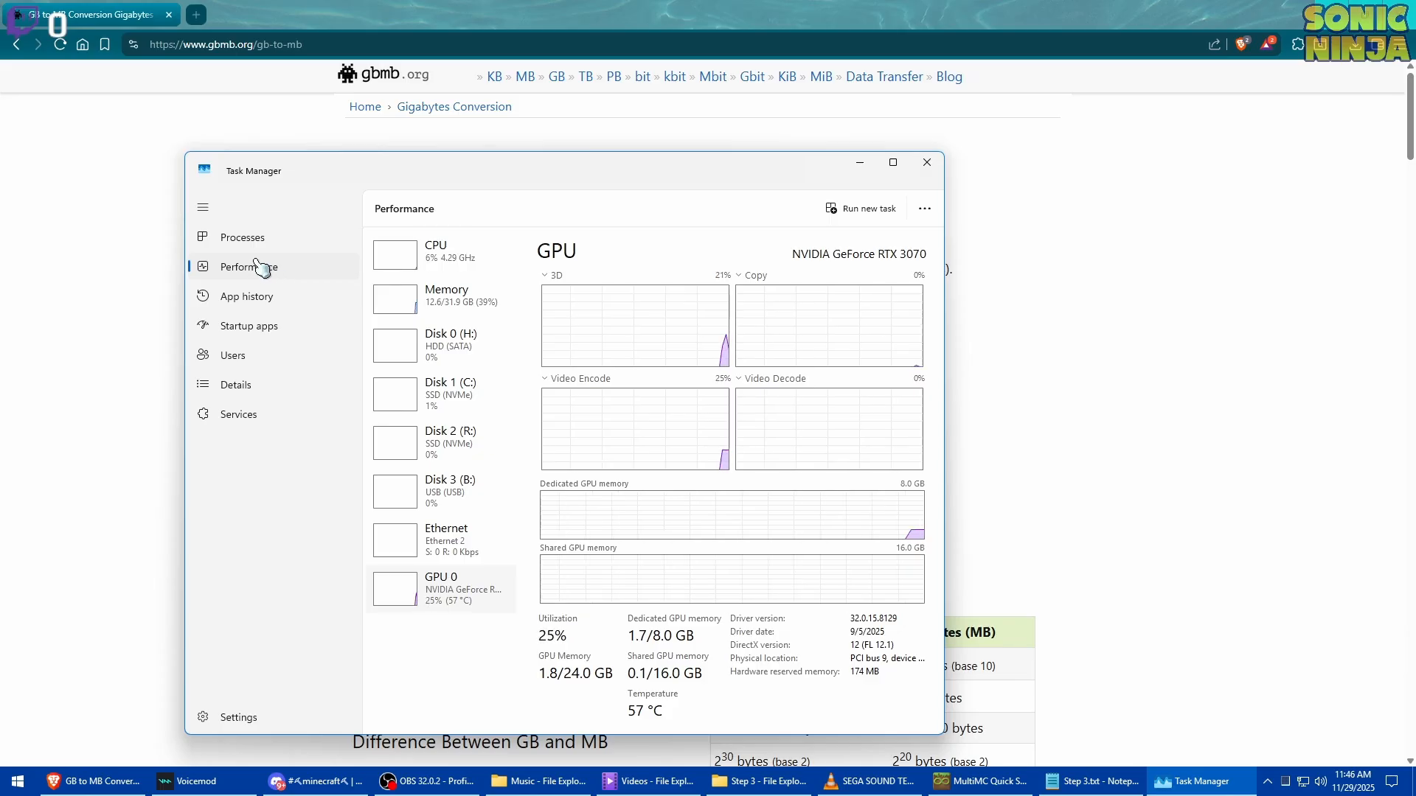
drag(351, 184, 469, 166)
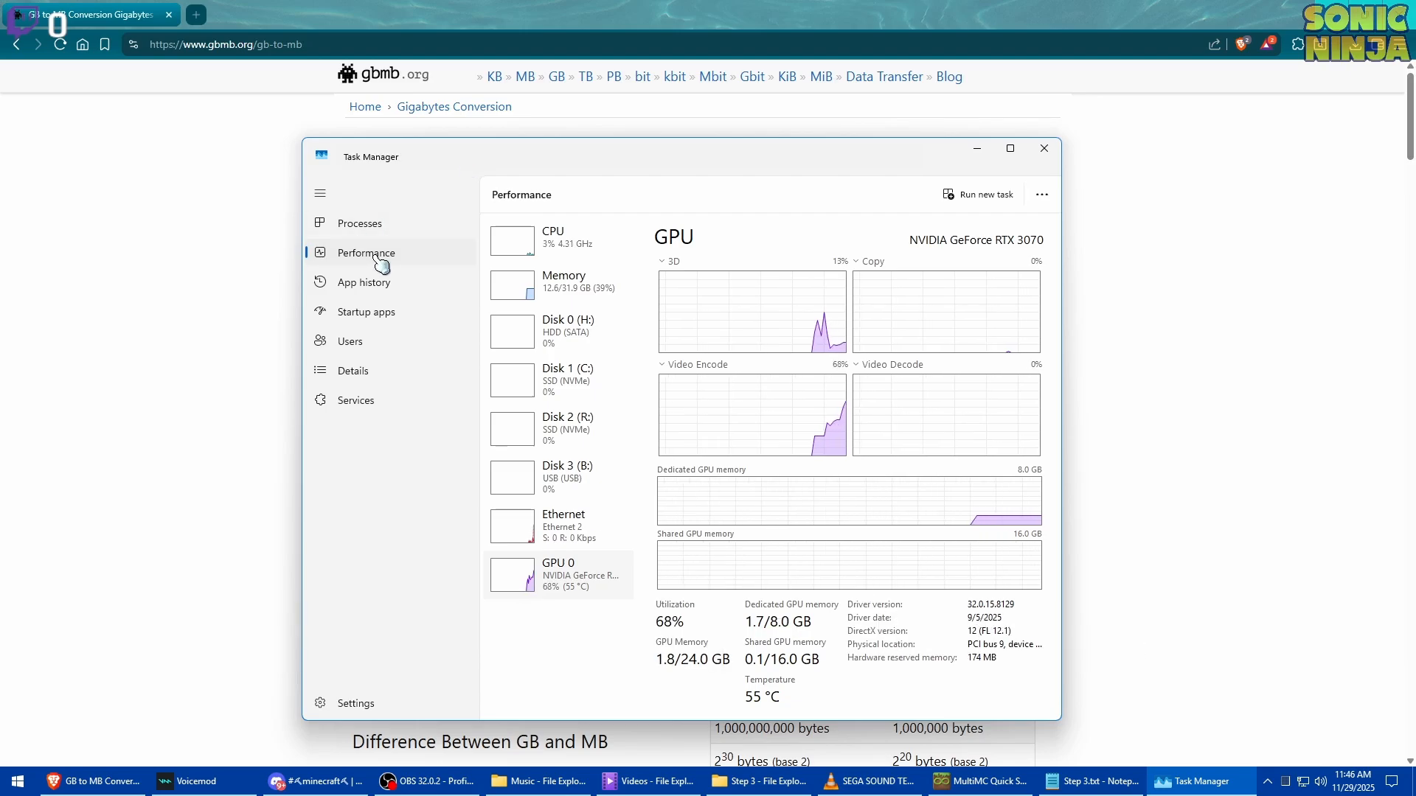
click(568, 297)
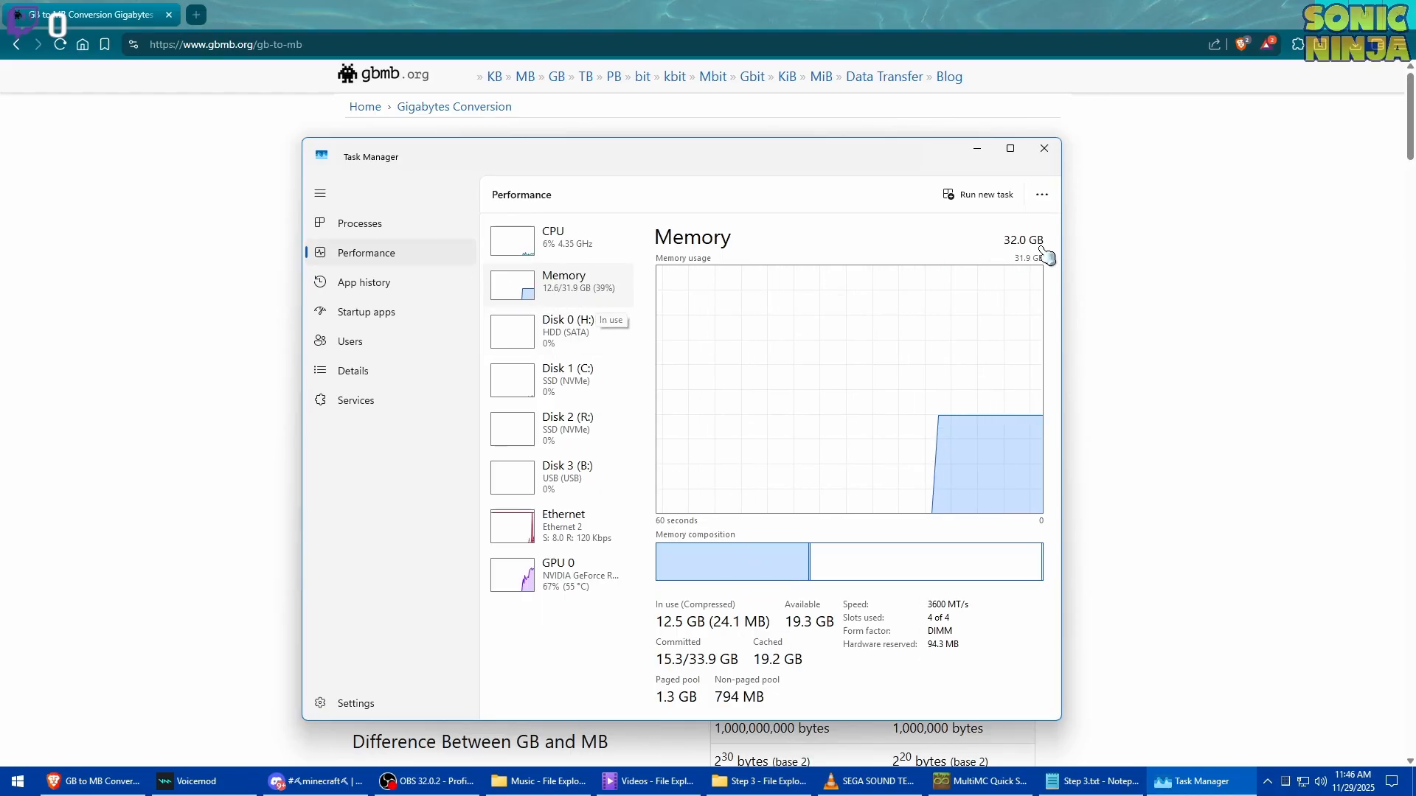
click(1044, 150)
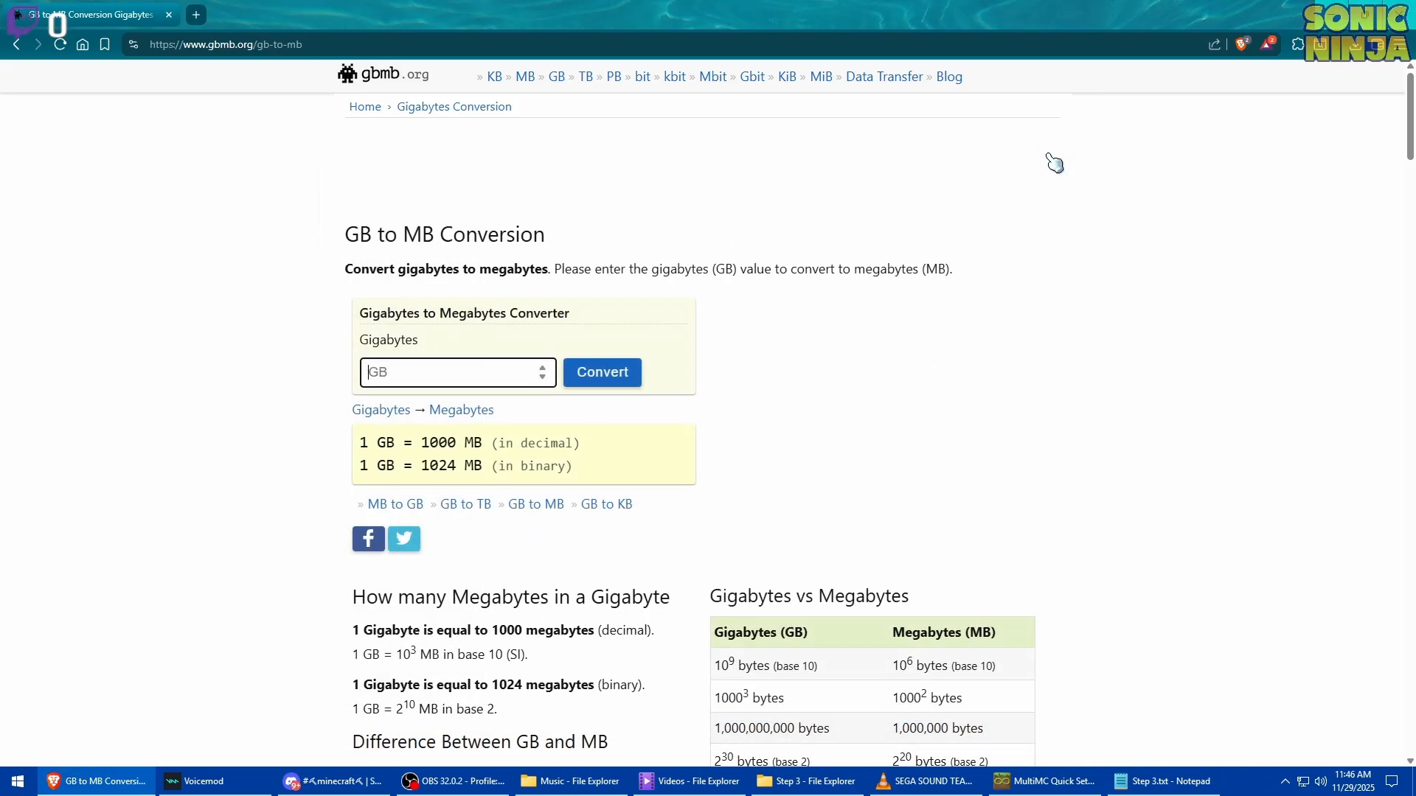
Consult the RAM advice in Step 3.txt, convert 4 GB to MB, and set MultiMC's minimum memory allocation to 4096 MiB
click(1165, 786)
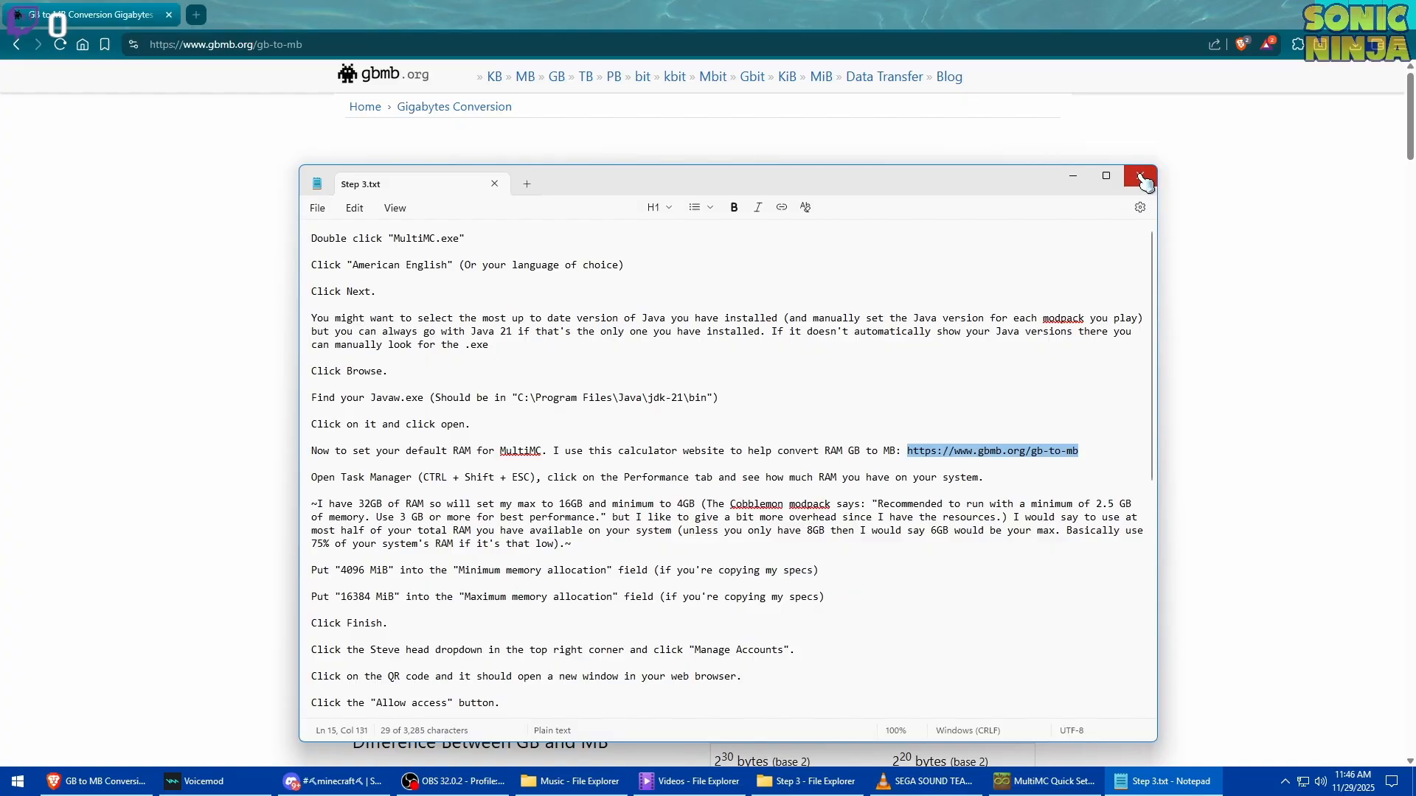
click(1273, 297)
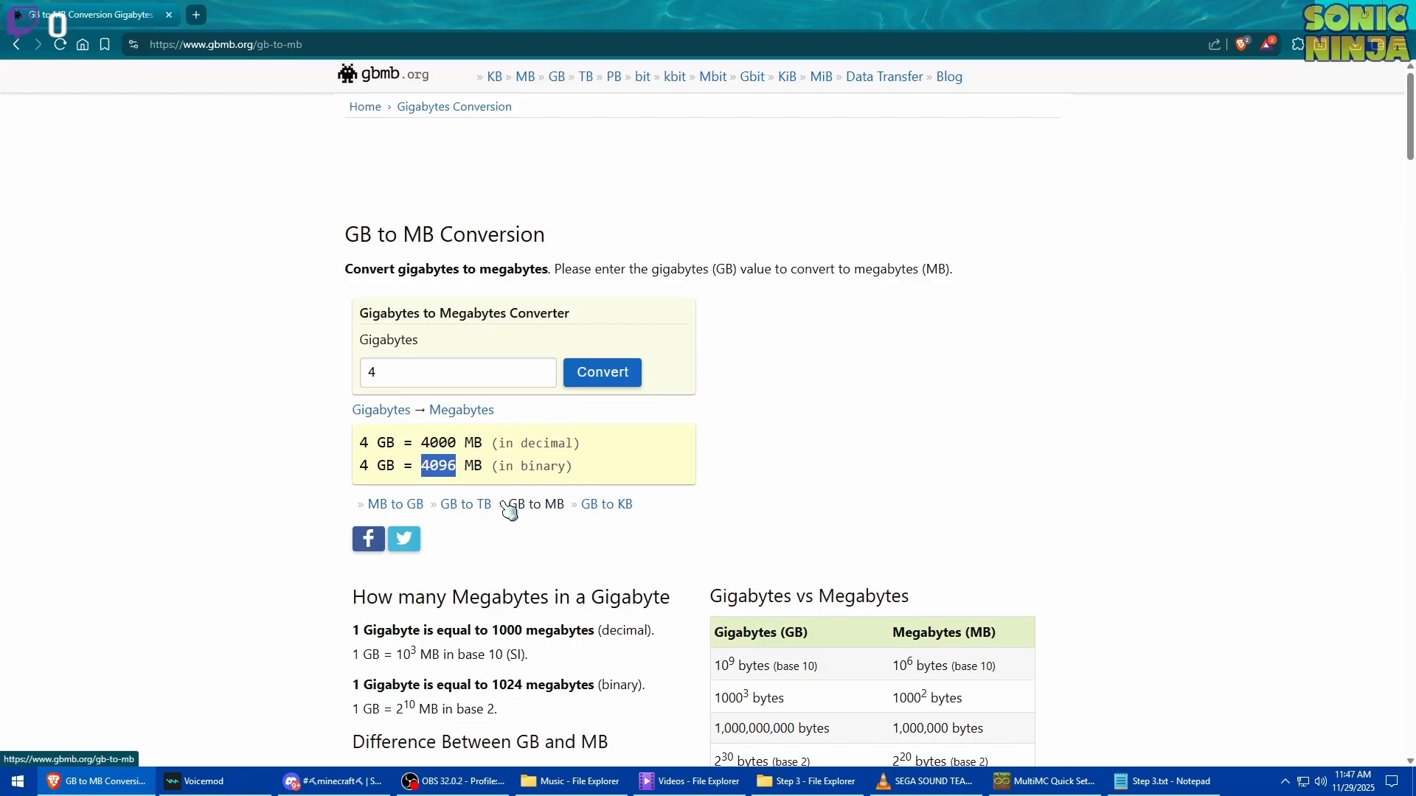
click(1050, 792)
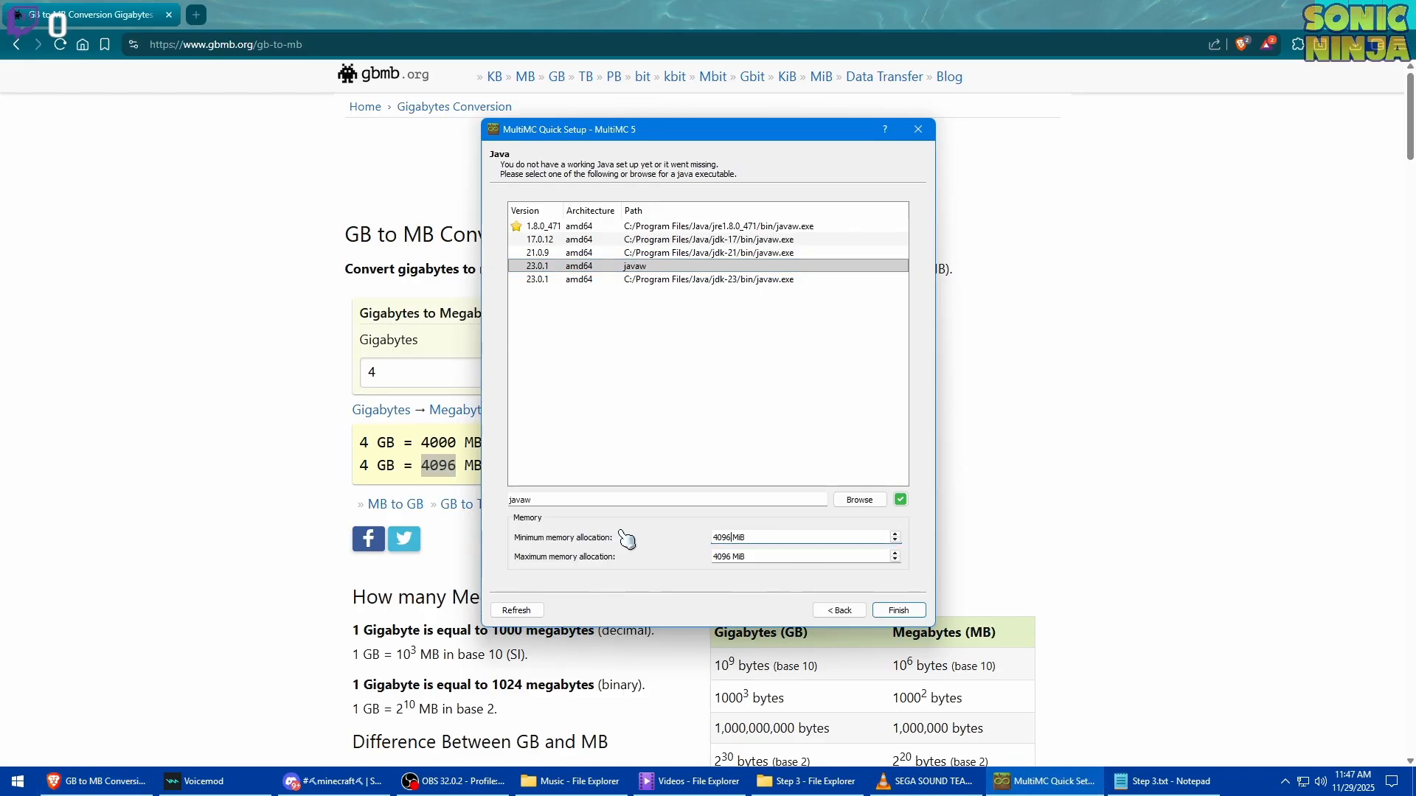
Convert 16 GB to MB on the converter page and set MultiMC's maximum memory allocation to 16384 MiB
click(401, 366)
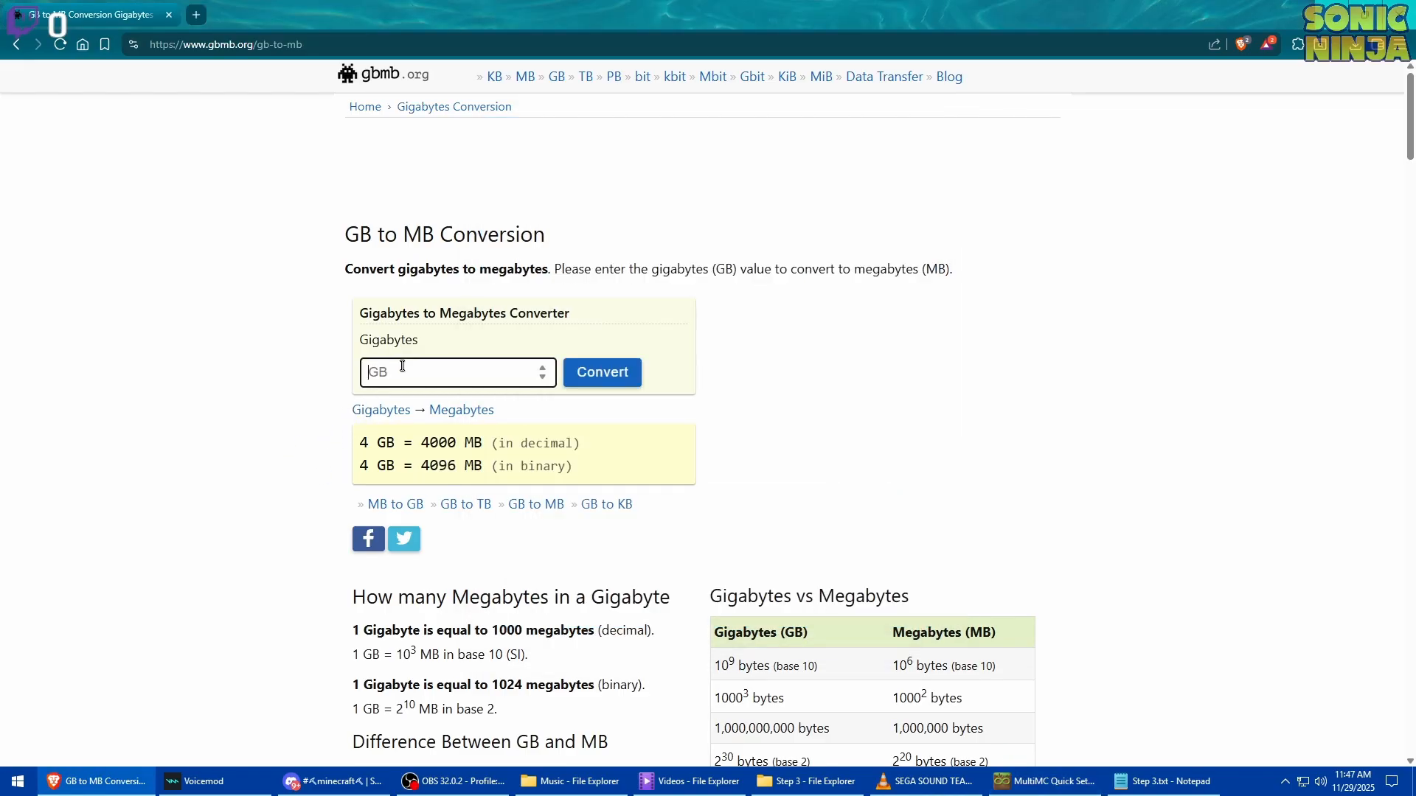
click(603, 374)
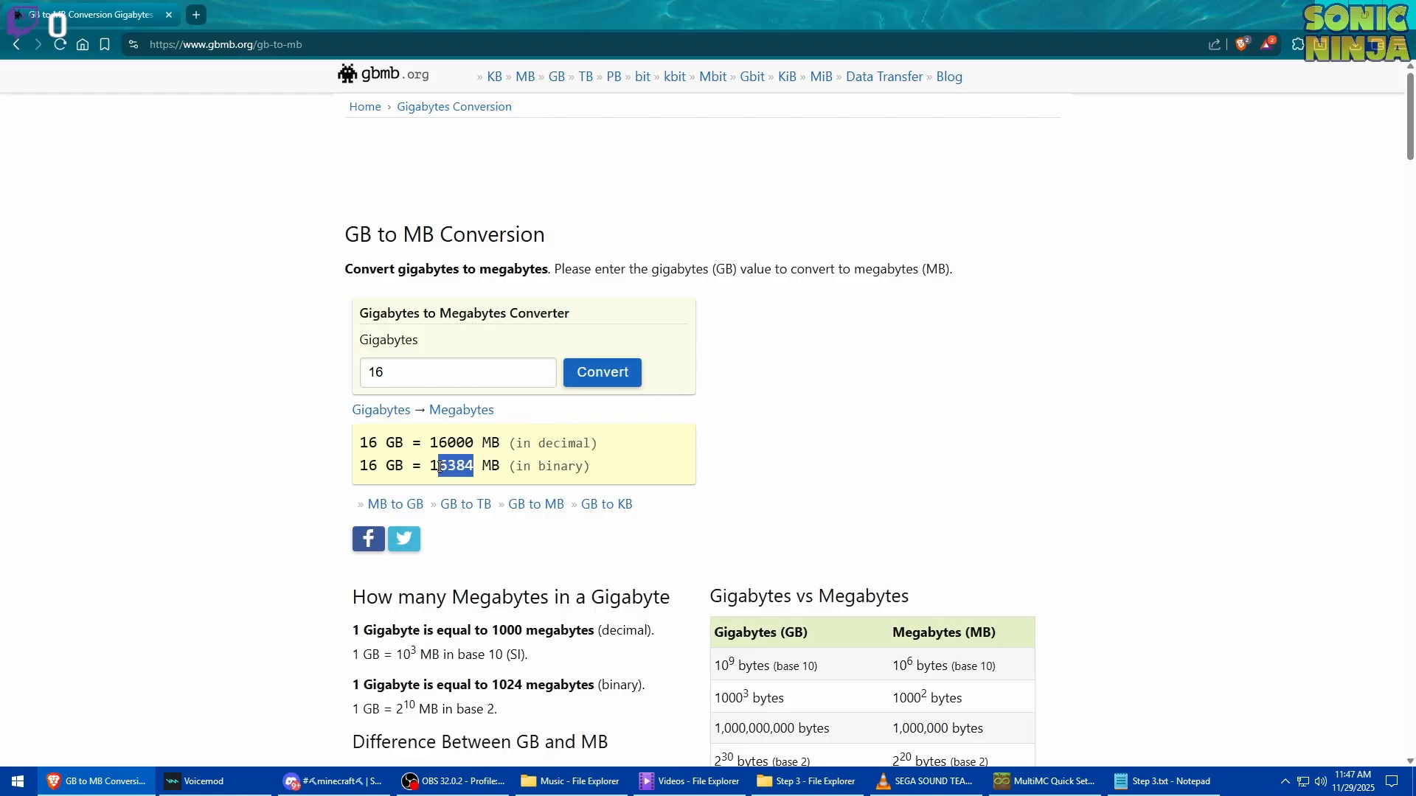
click(1167, 783)
click(997, 783)
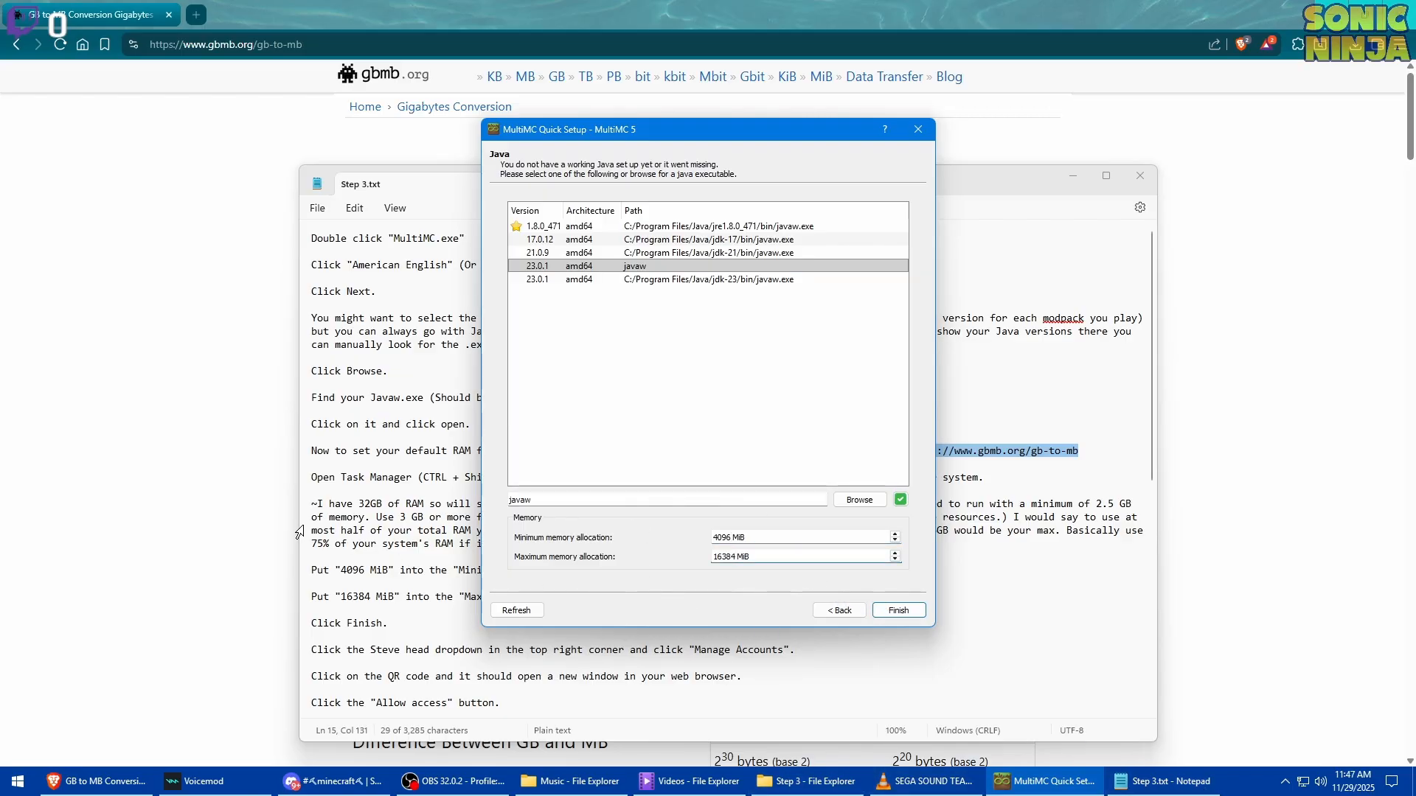
Reopen Task Manager to review the Memory performance details, and close it again
key(ctrl+shift+Escape)
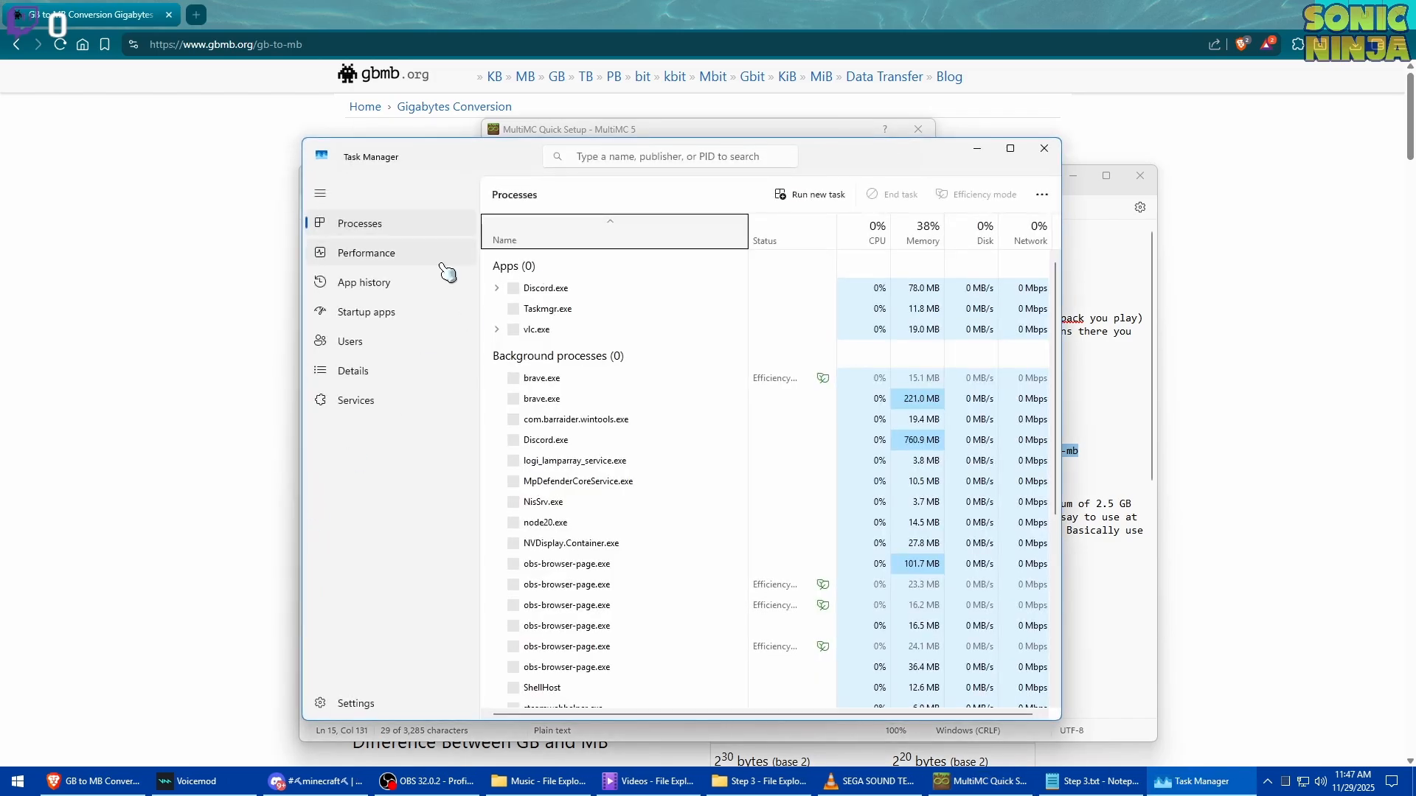
click(396, 258)
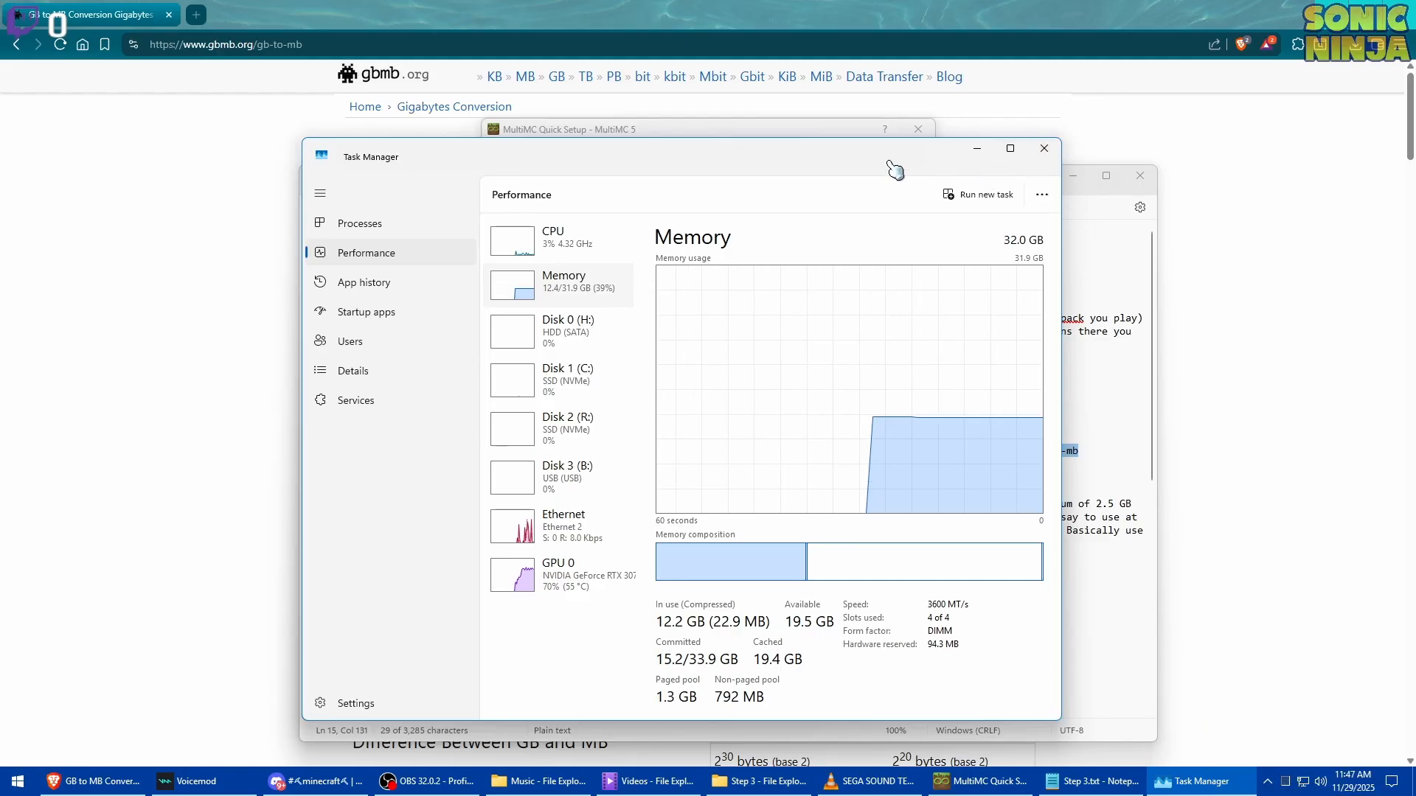
click(1043, 157)
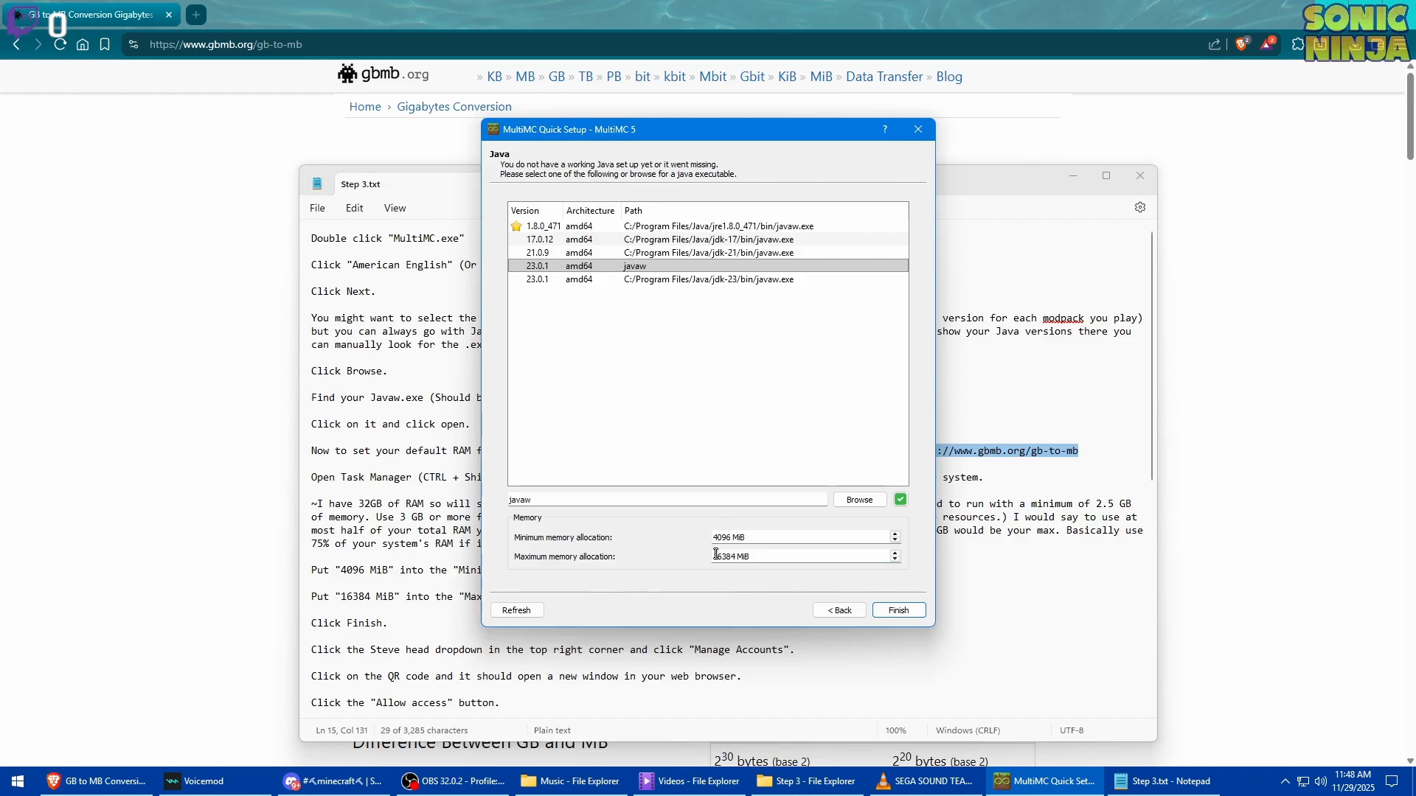
Finish MultiMC Quick Setup with the Java 23.0.1 javaw entry selected and close the converter's browser window
click(659, 267)
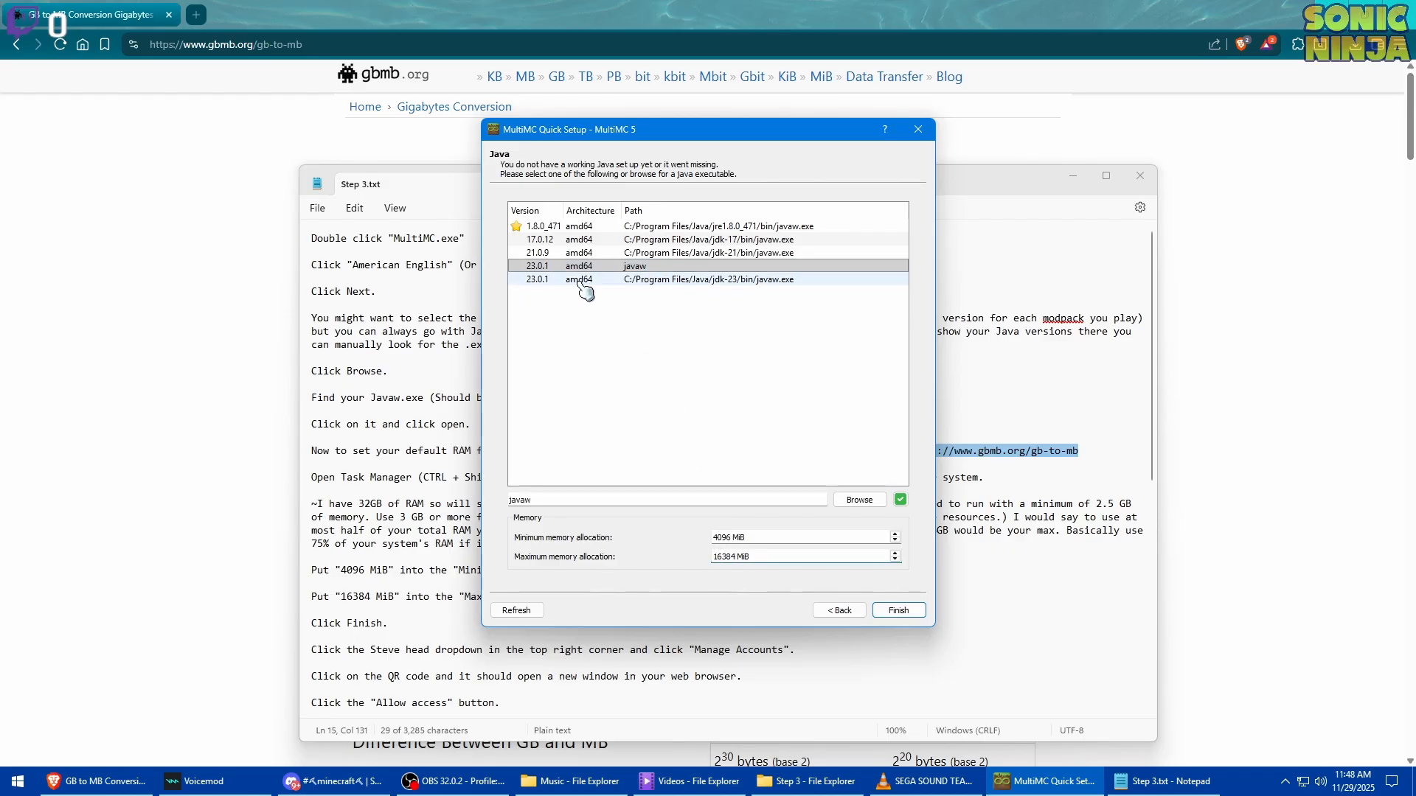
click(899, 610)
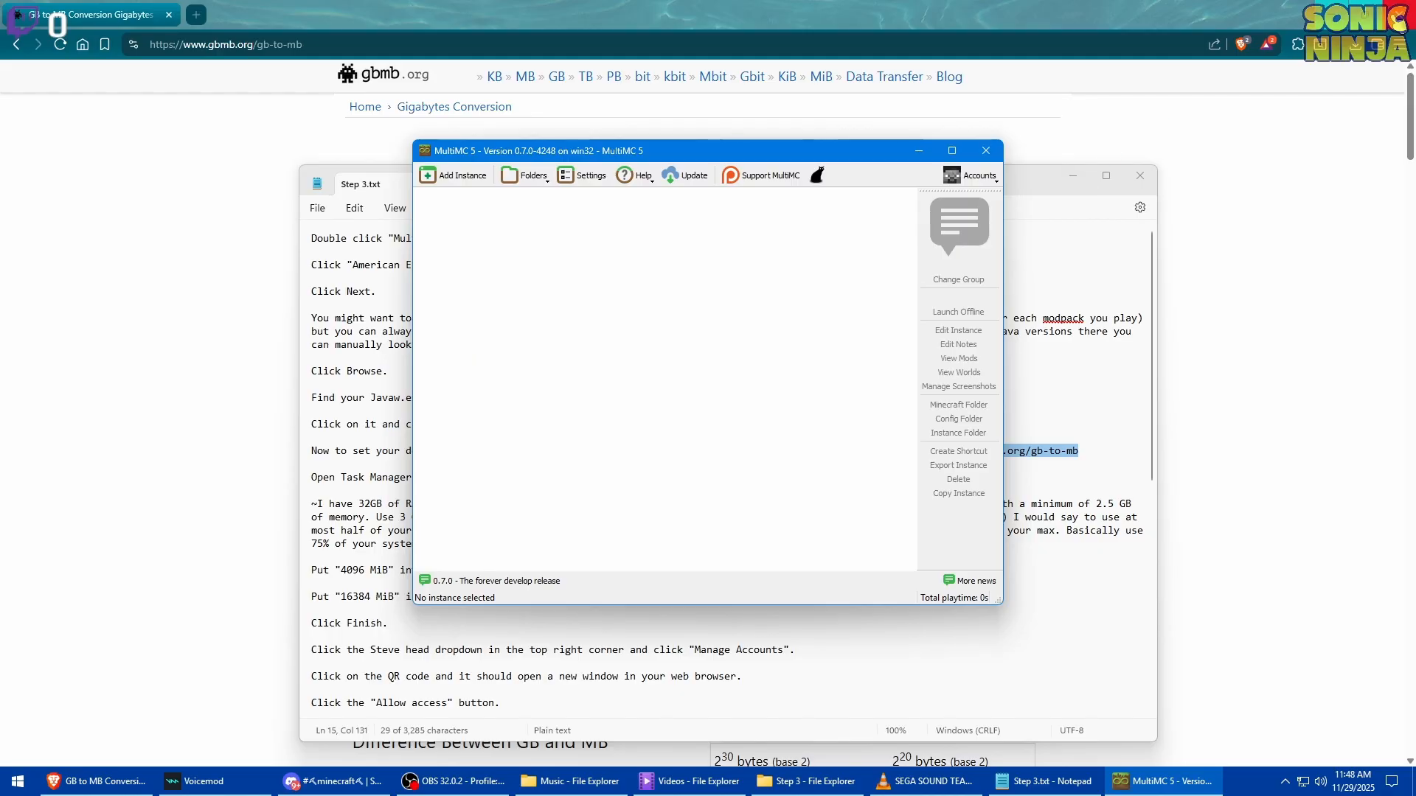
click(1399, 18)
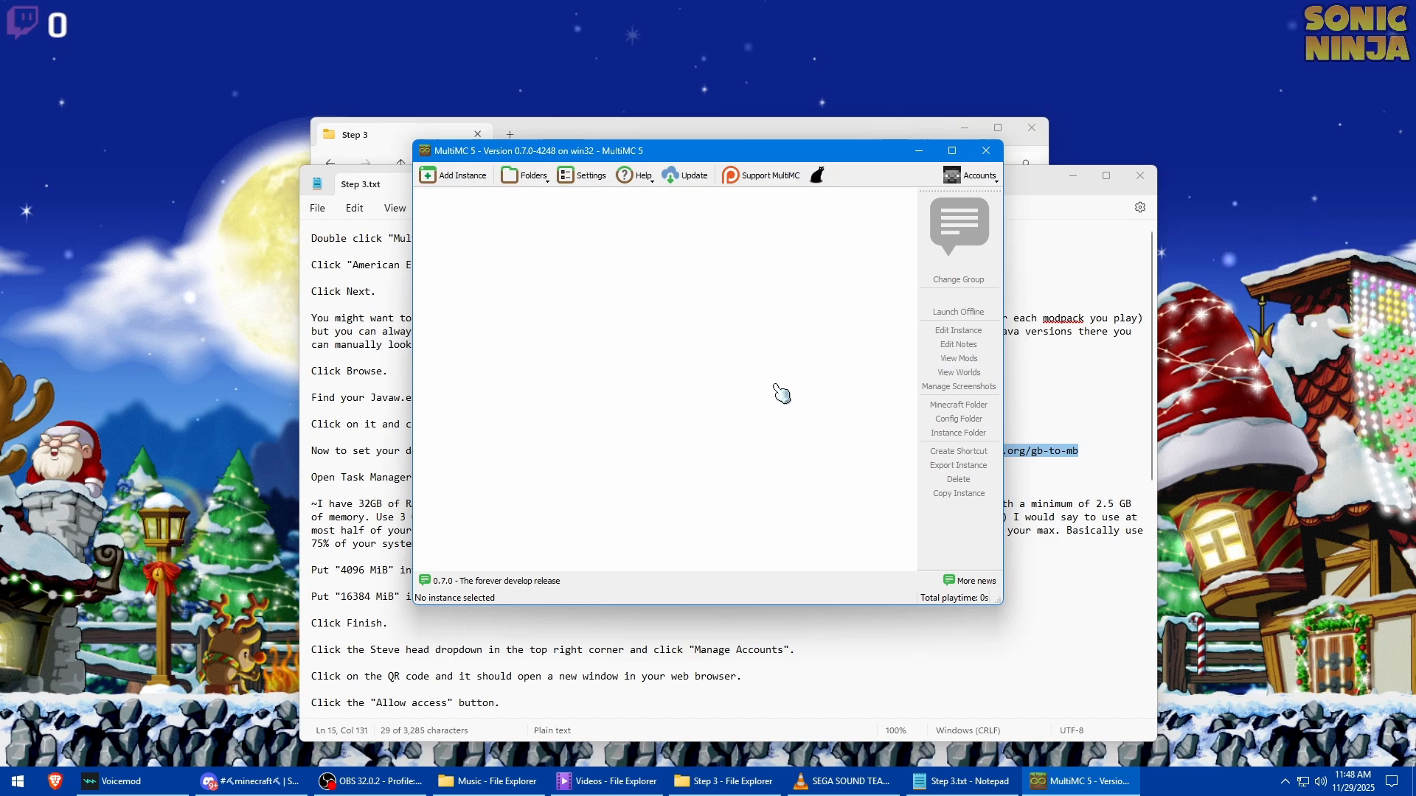
Open MultiMC's account management and bring up the Microsoft sign-in page for adding a new account
click(974, 182)
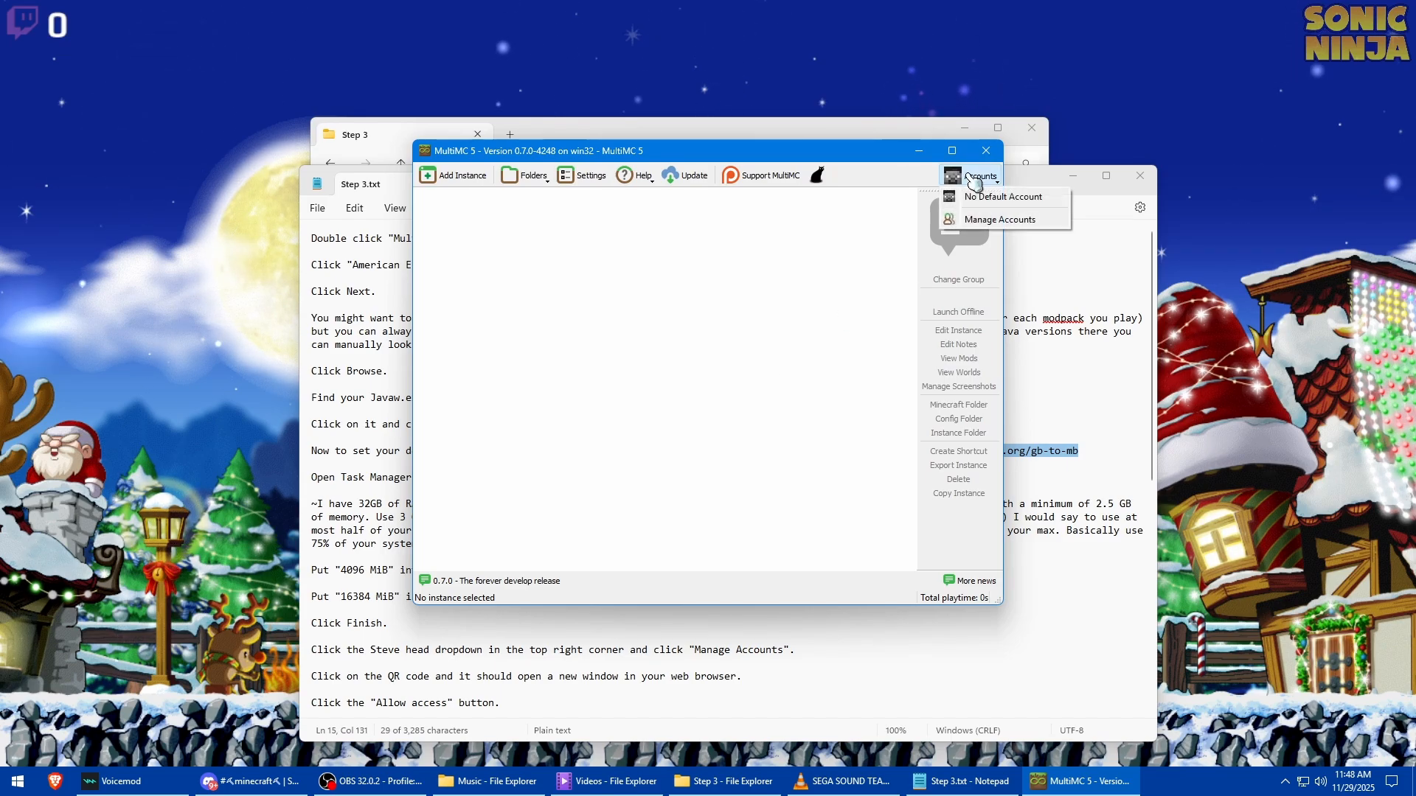
click(1009, 221)
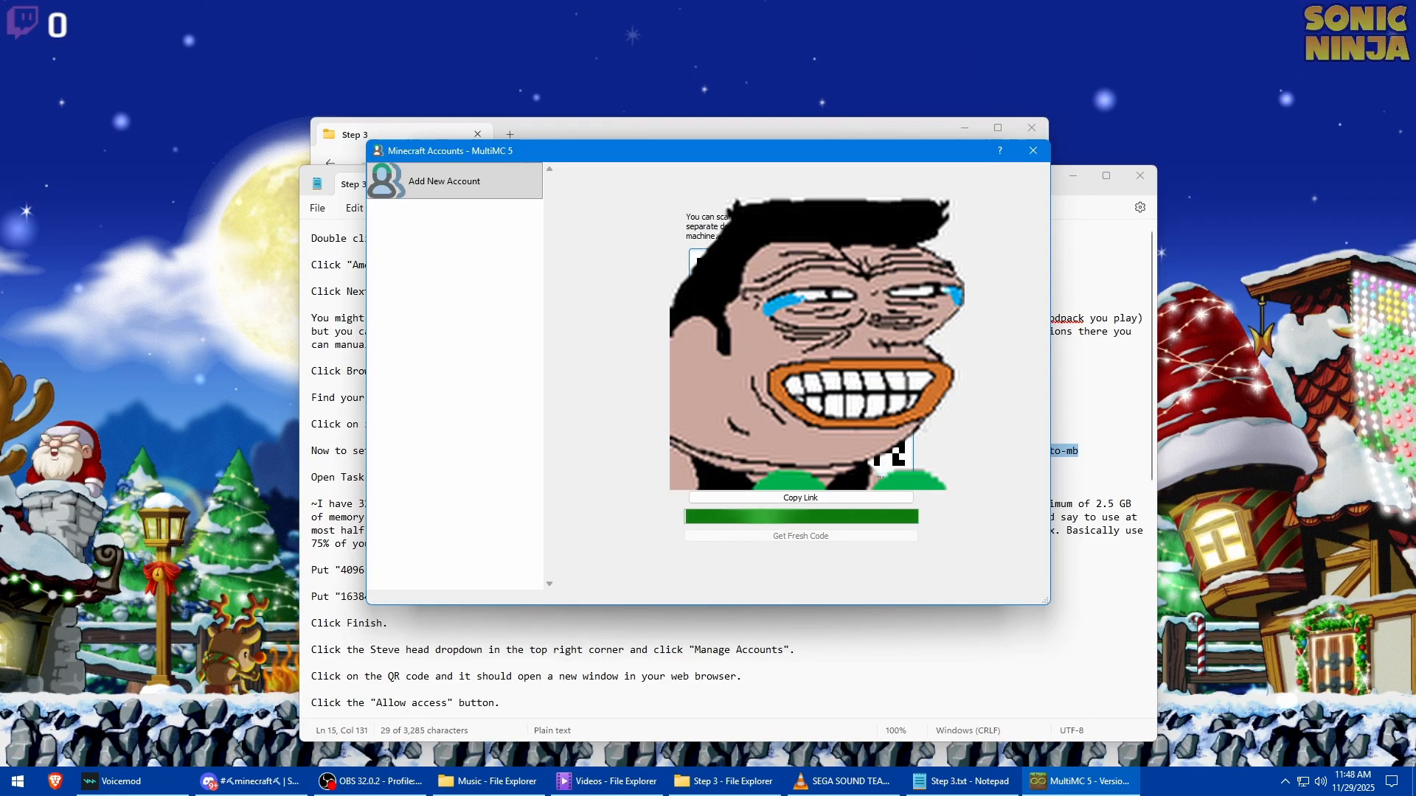
click(806, 487)
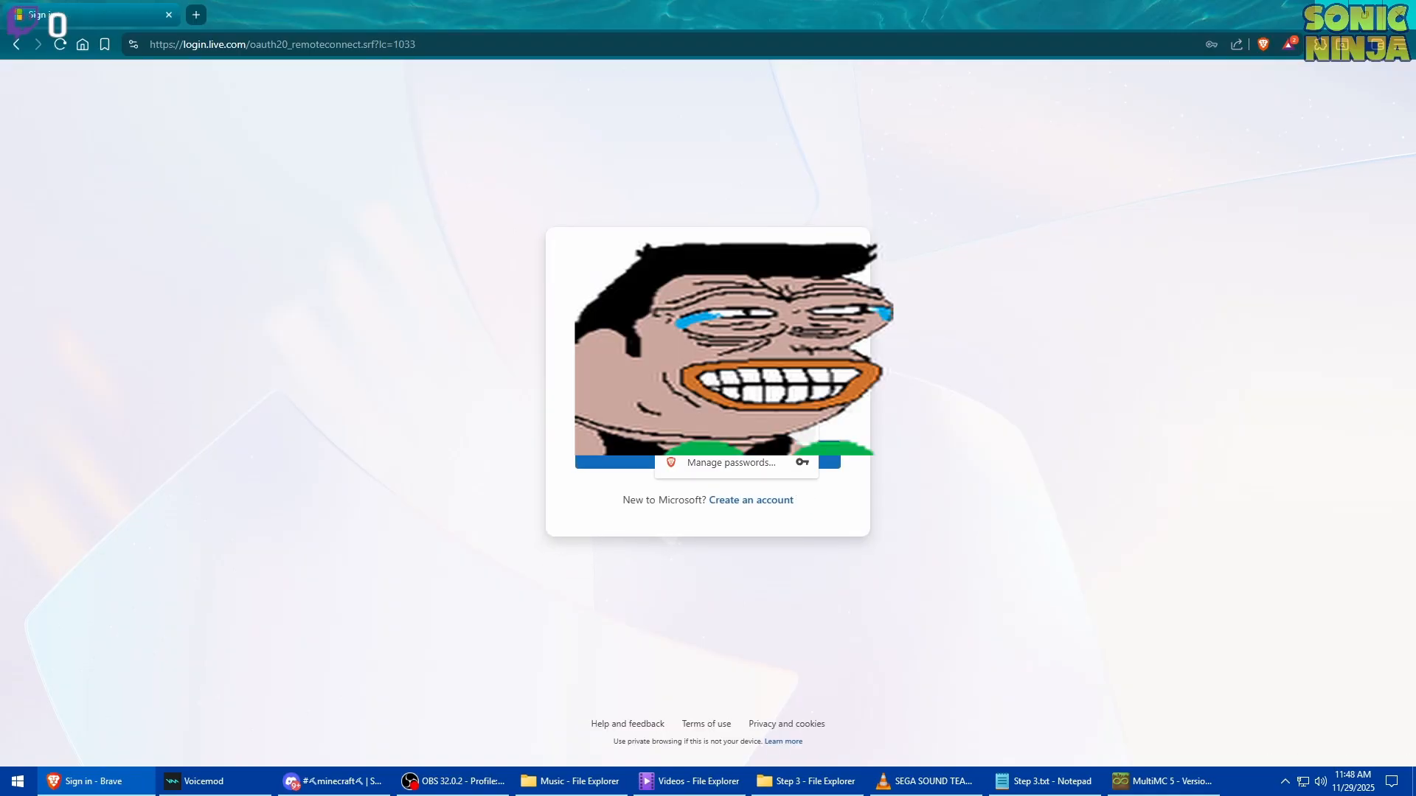
Sign in to Microsoft with the account's e-mail and password, decline staying signed in, and close the browser and accounts windows
click(739, 464)
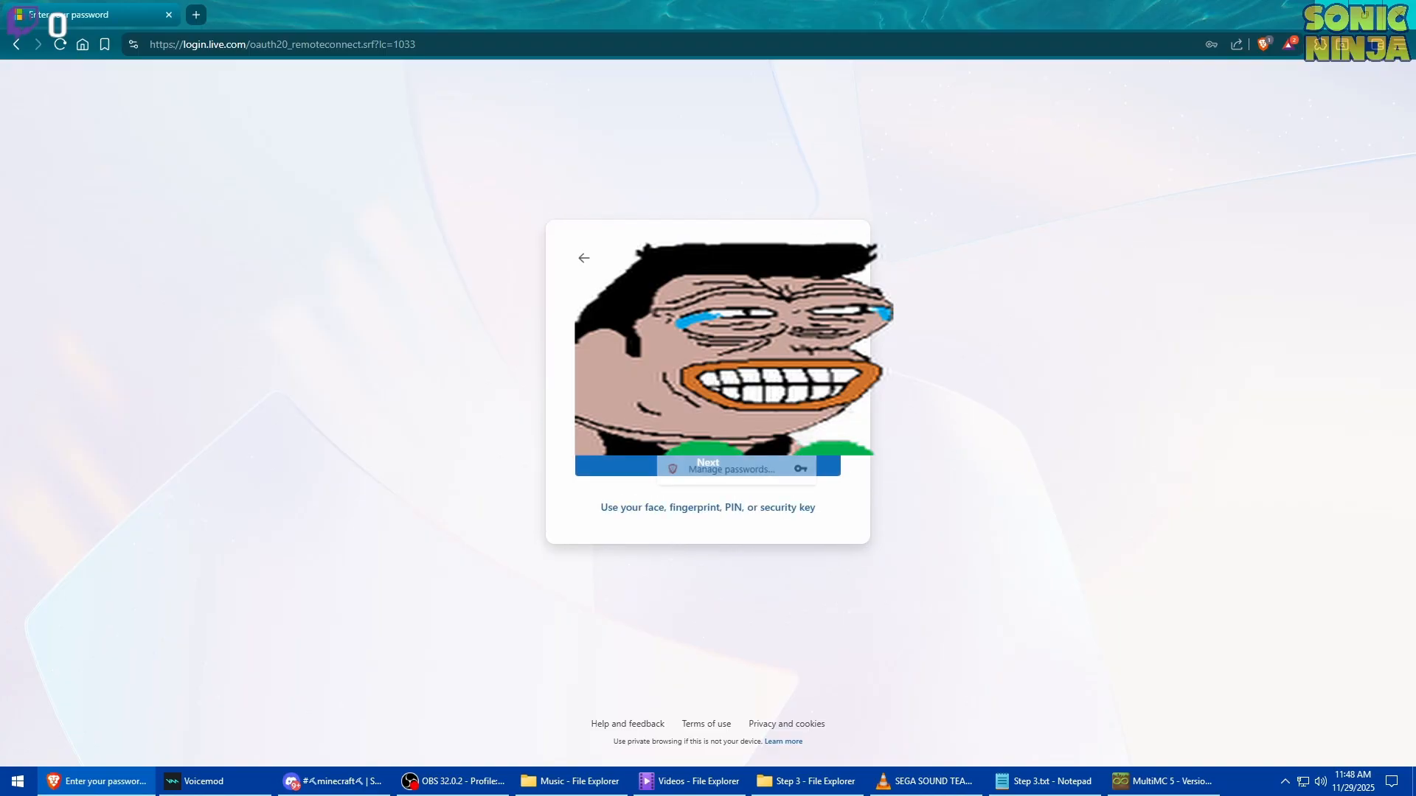
click(815, 465)
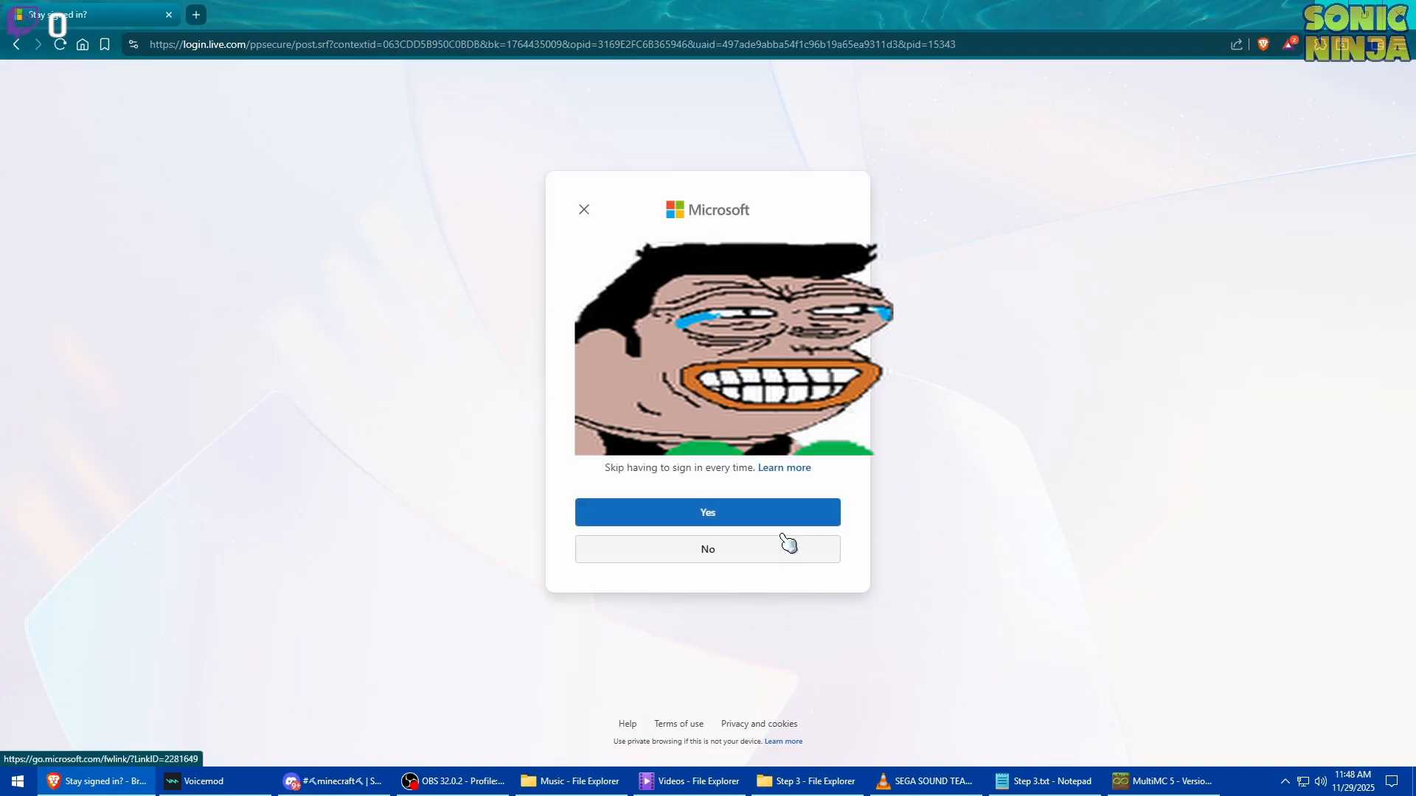
click(761, 558)
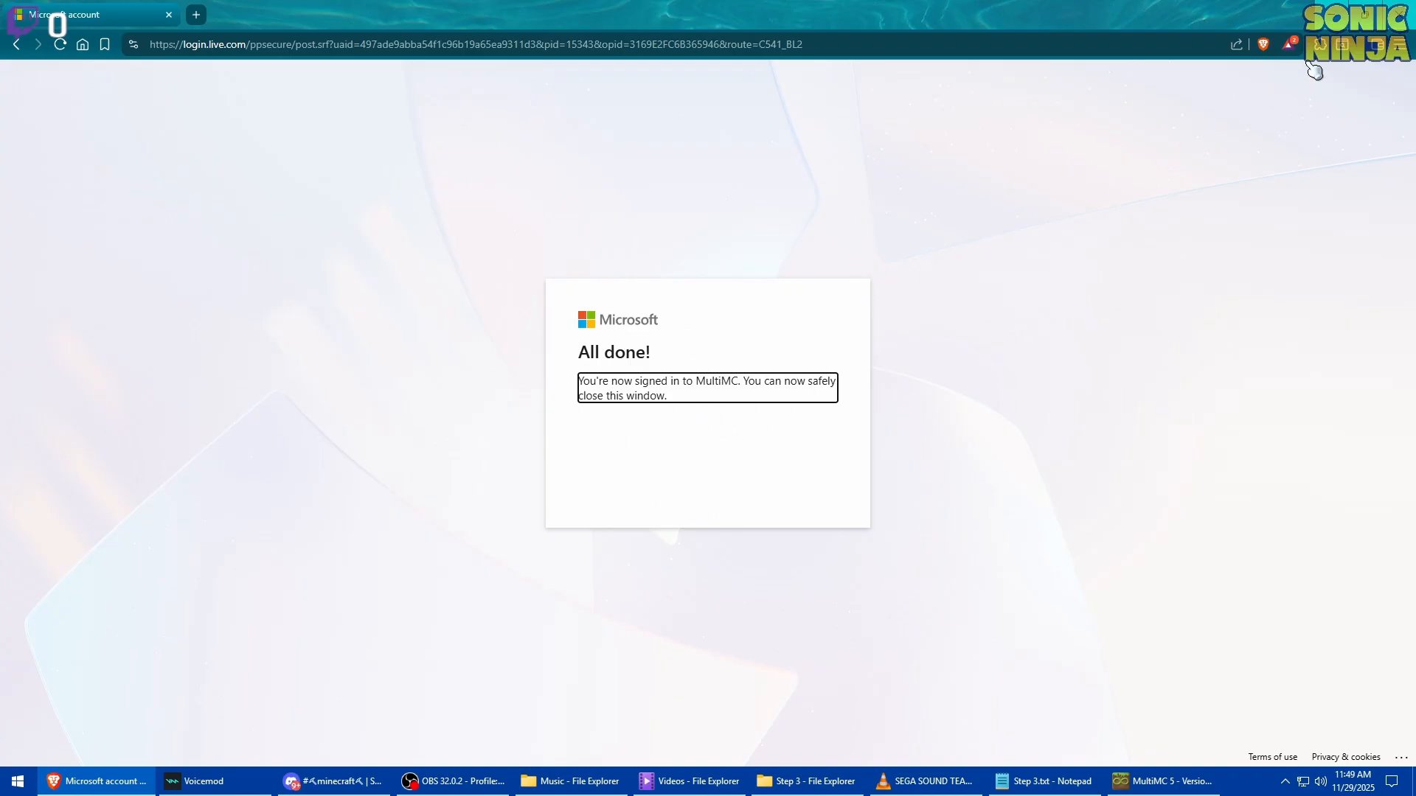
click(1403, 15)
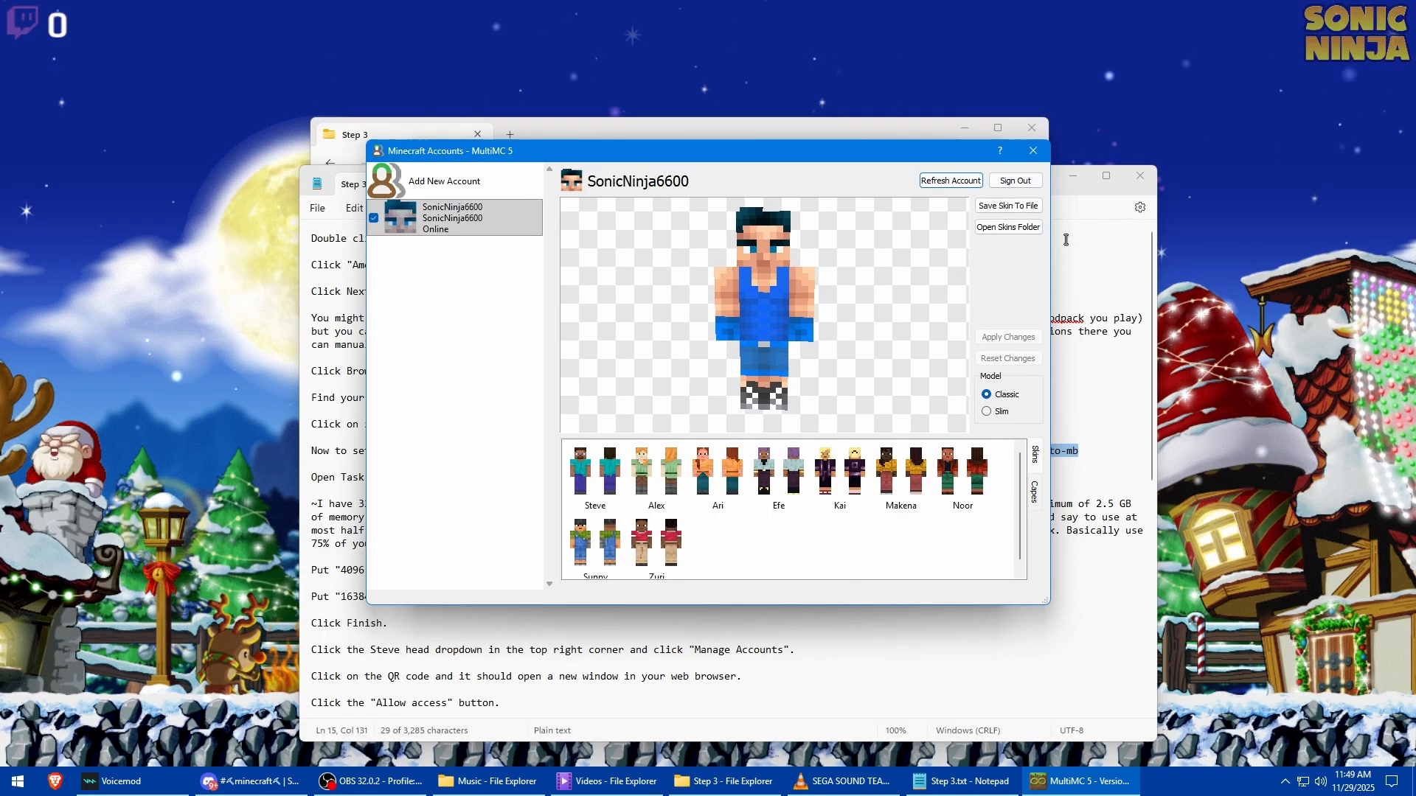
click(1034, 153)
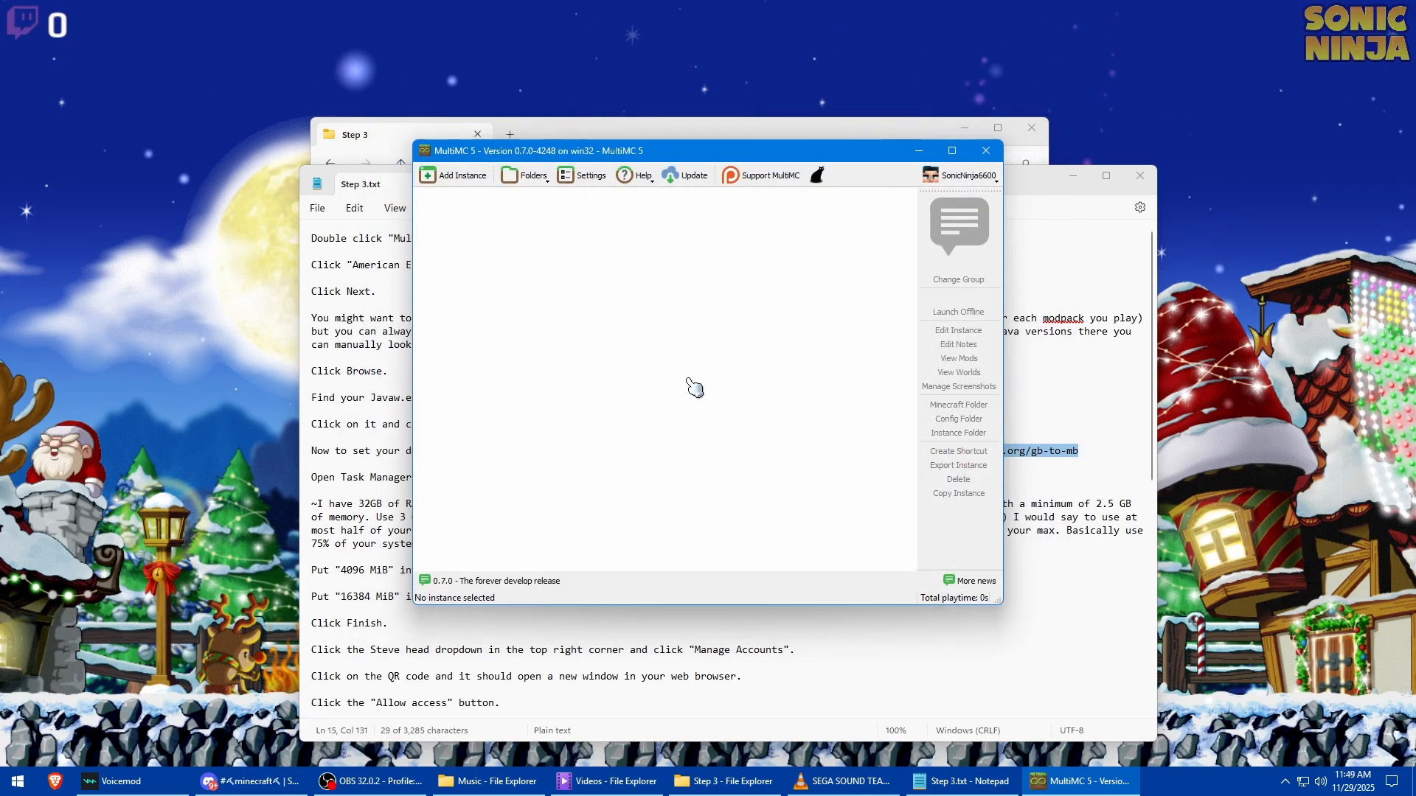
Add a new instance by importing Cobble Boys 1.7.1.zip from Downloads > Cobblemon Client Connect > Step 3
click(476, 181)
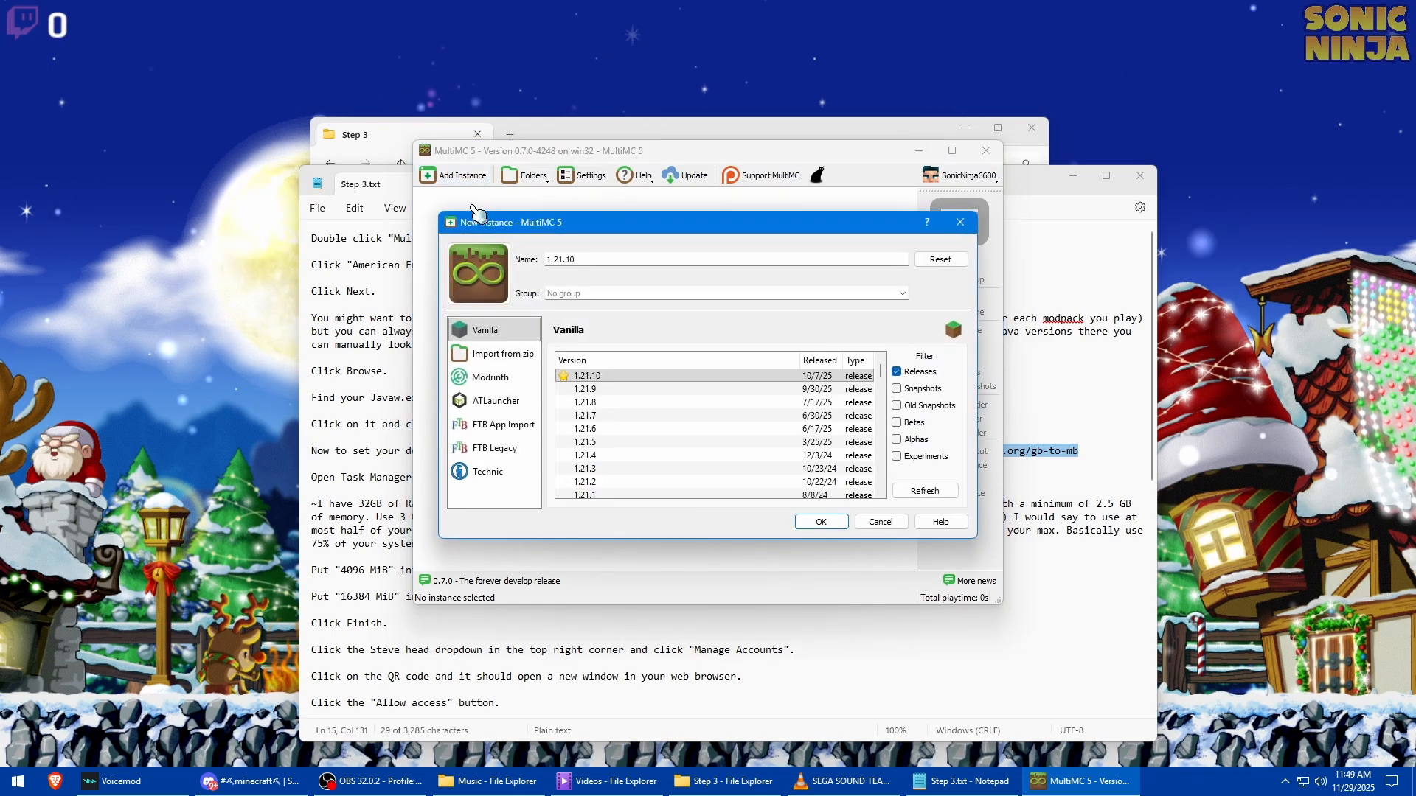
click(507, 360)
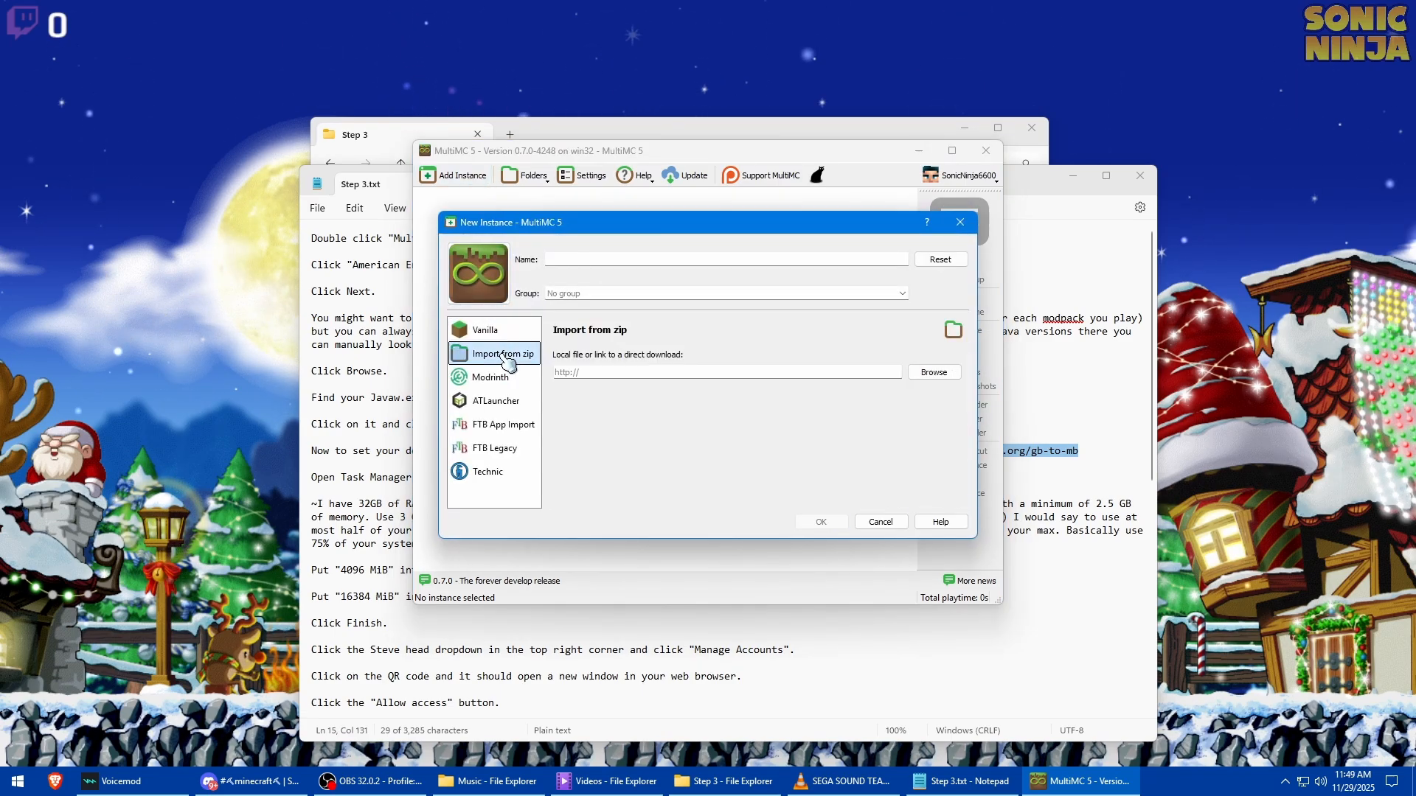
click(934, 373)
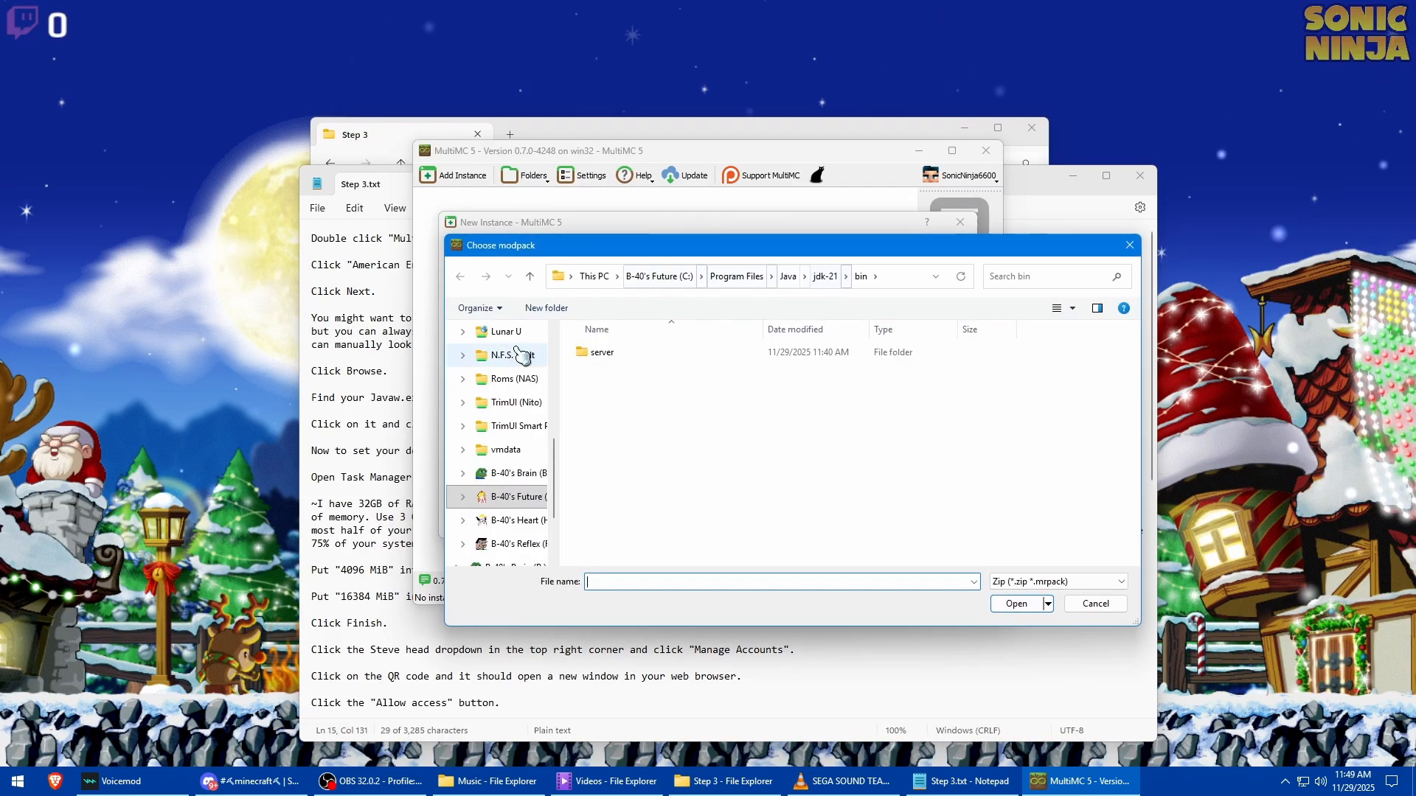
scroll(516, 369, up, 10)
click(509, 431)
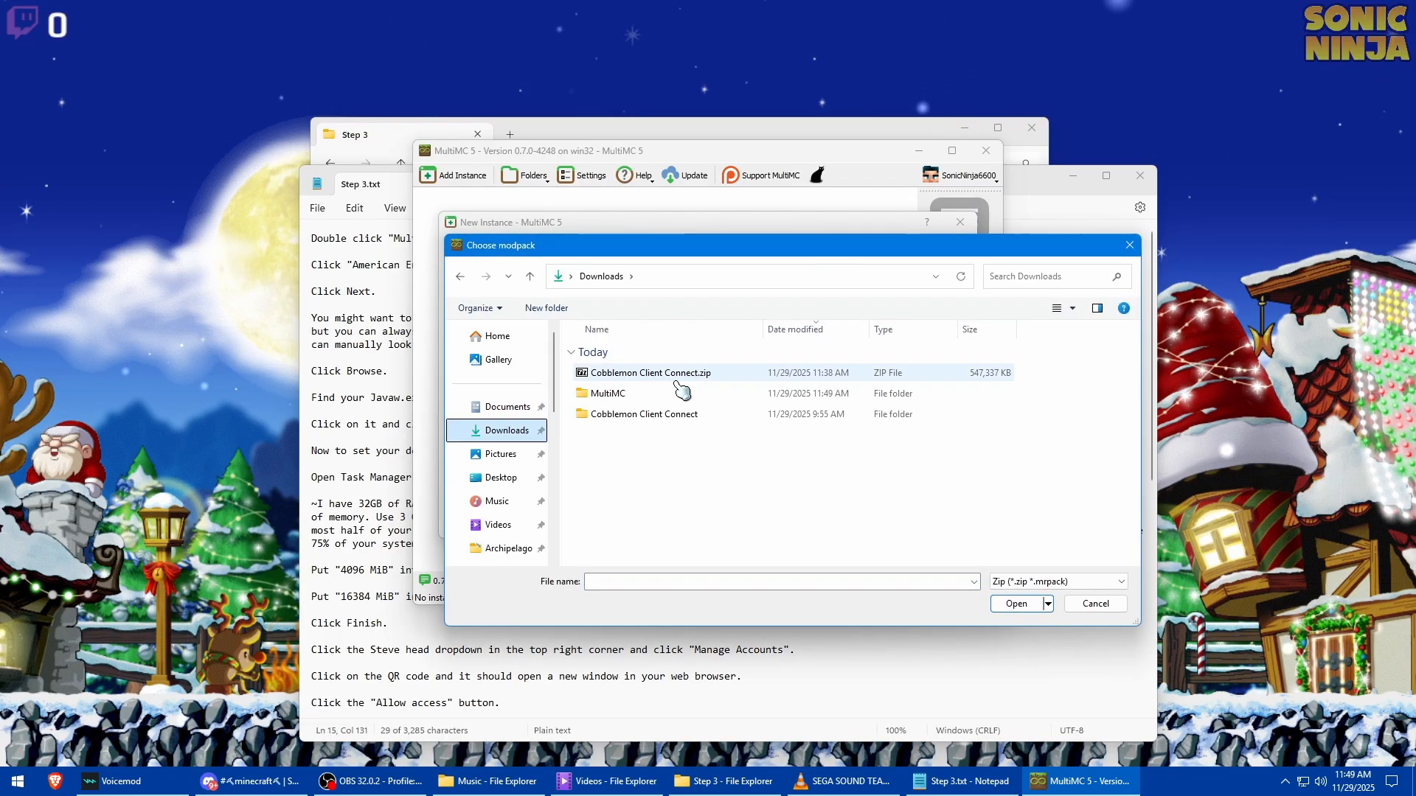
double_click(654, 416)
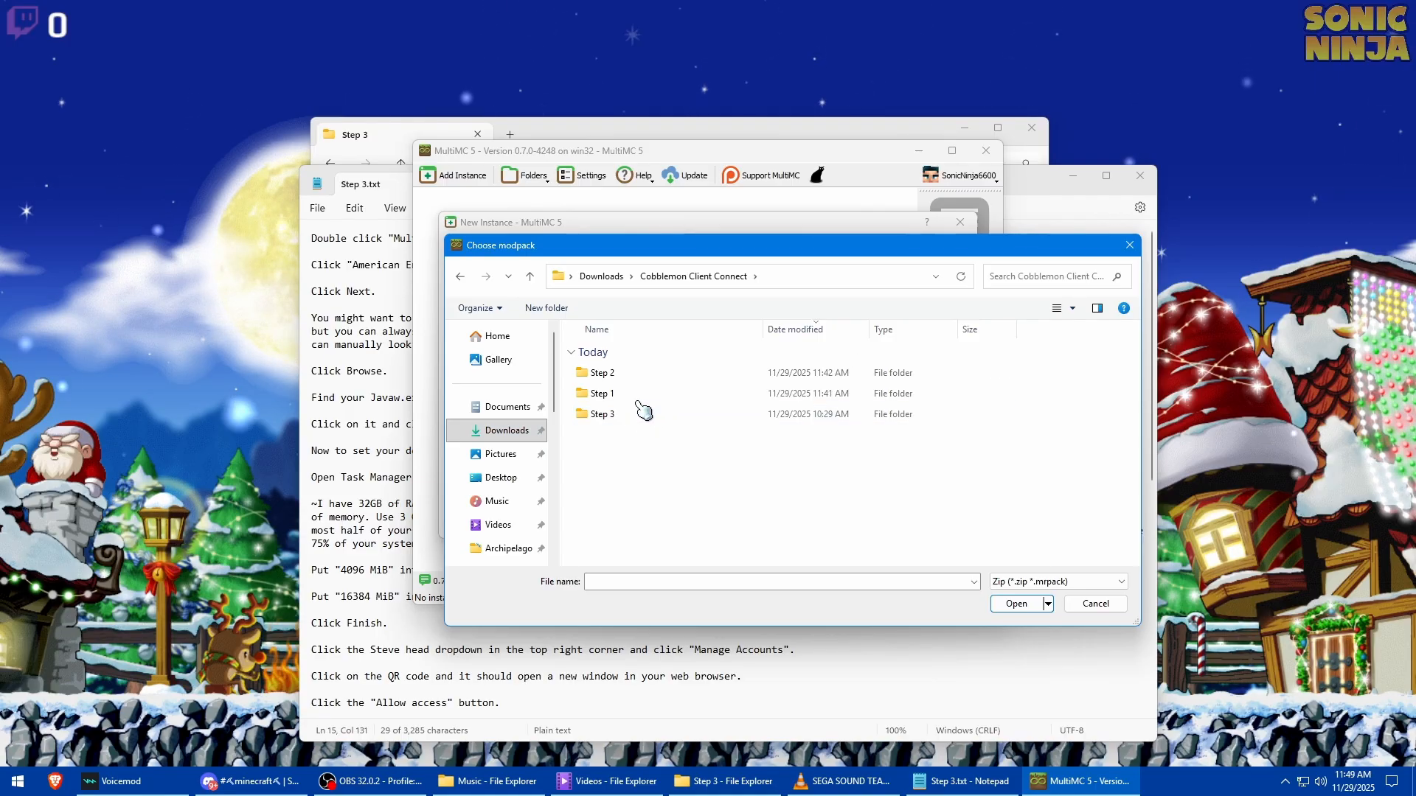
double_click(631, 415)
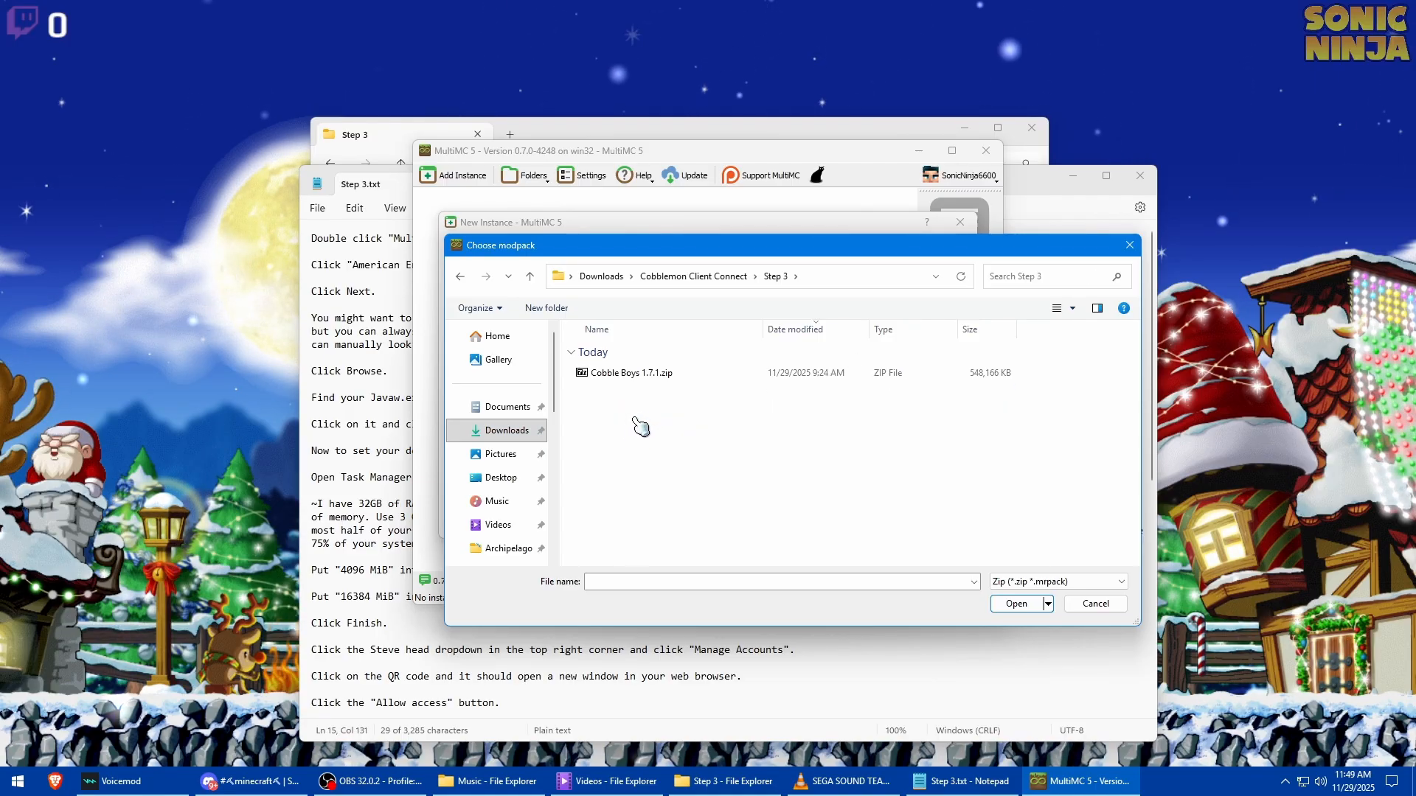
click(624, 379)
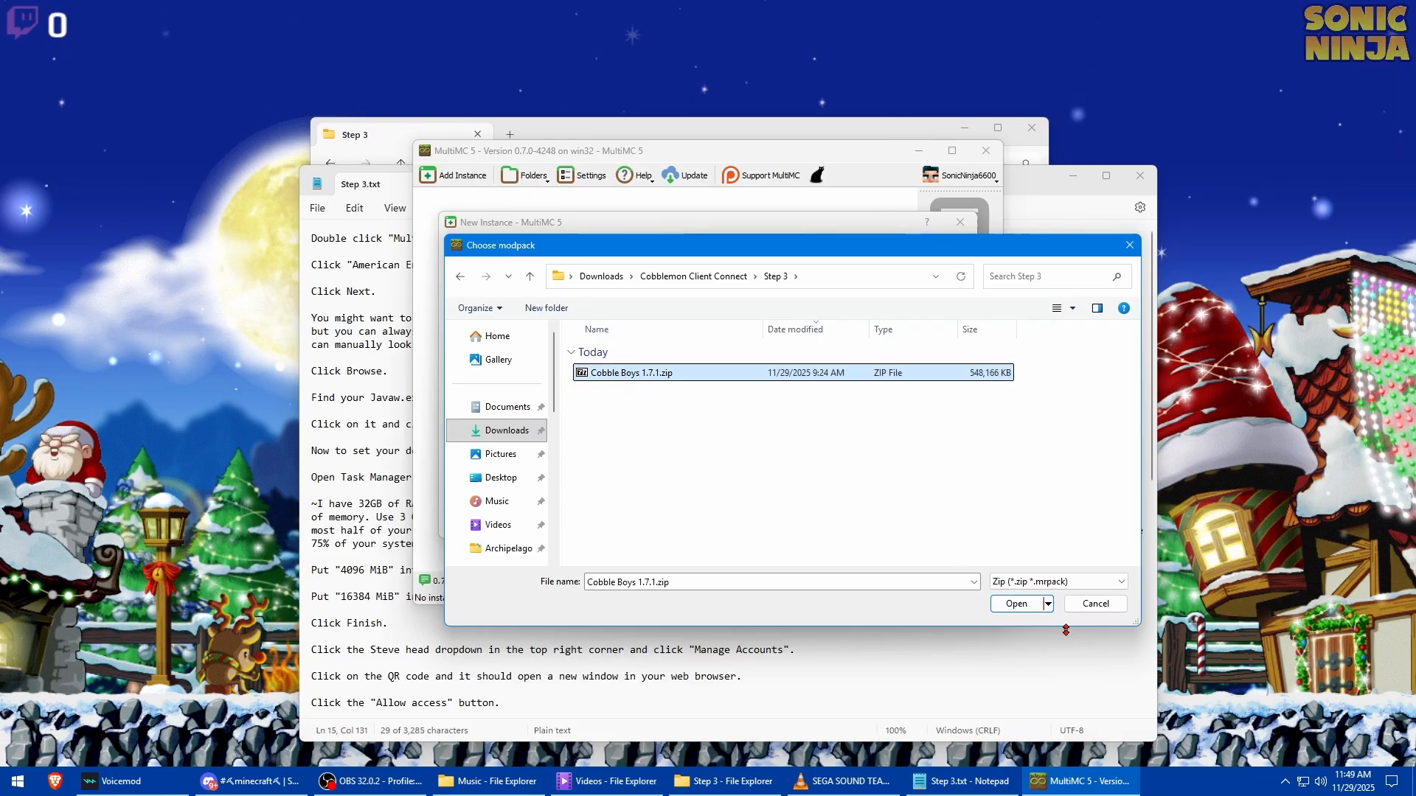
click(1016, 603)
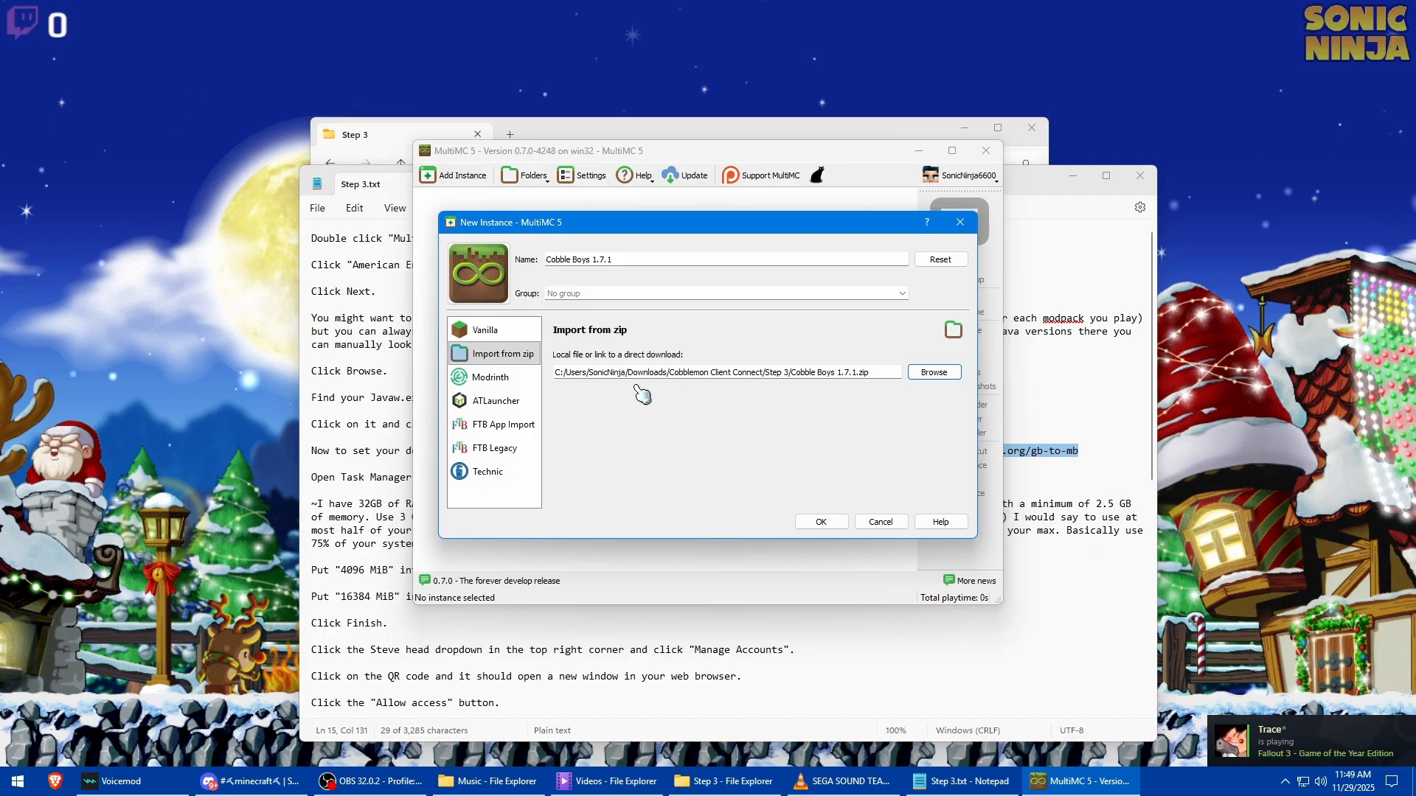
click(829, 528)
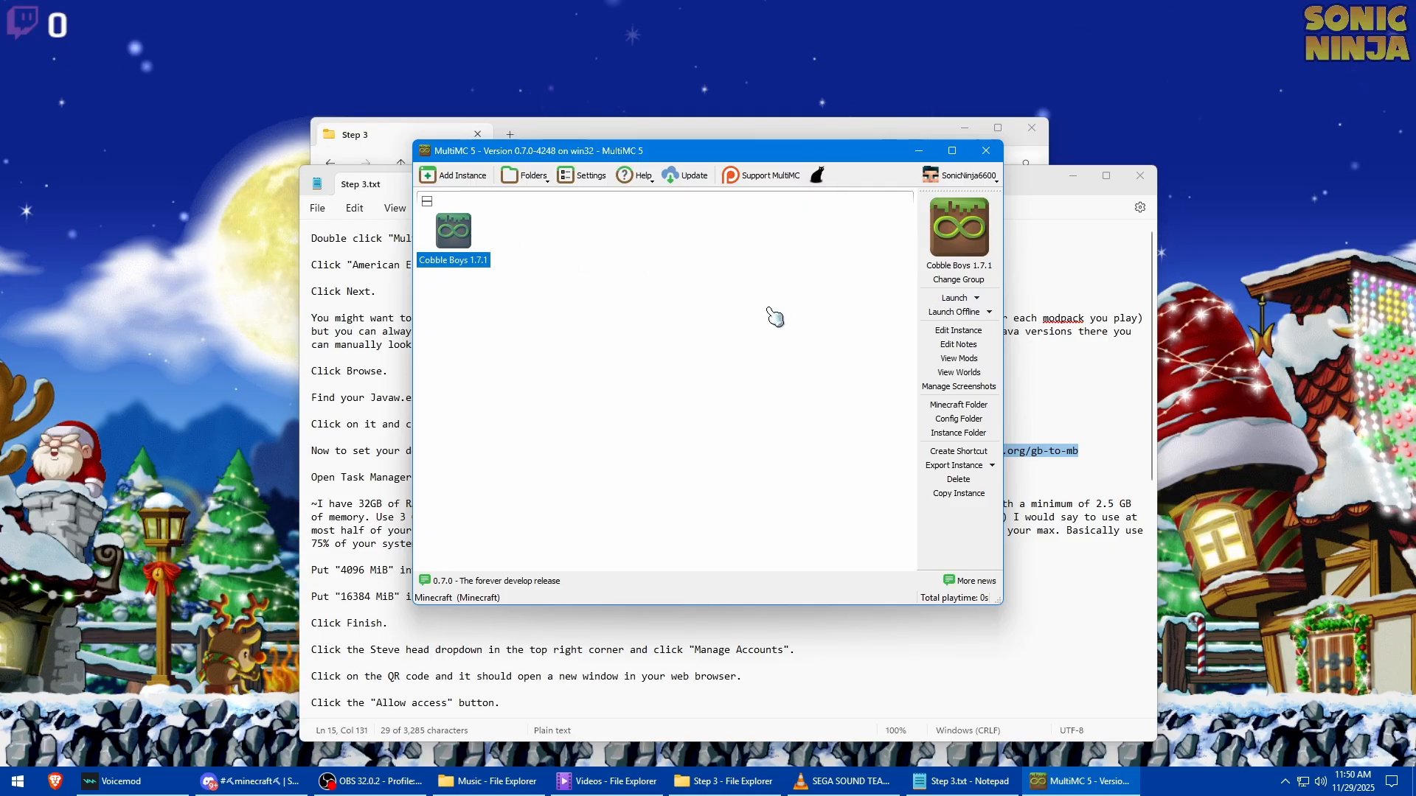
Review the memory and Java path values in MultiMC's global Java settings and close the settings
click(582, 175)
click(556, 181)
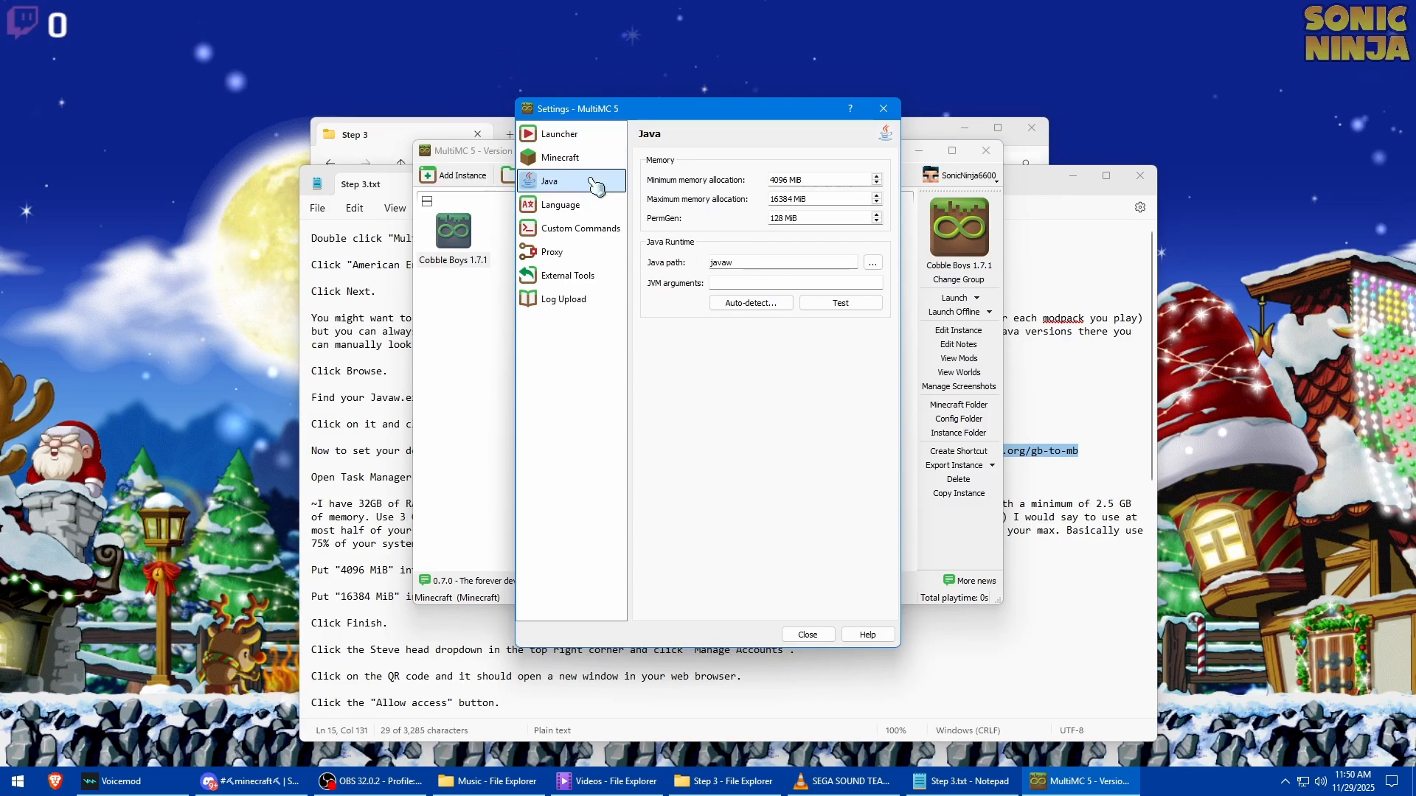
click(811, 634)
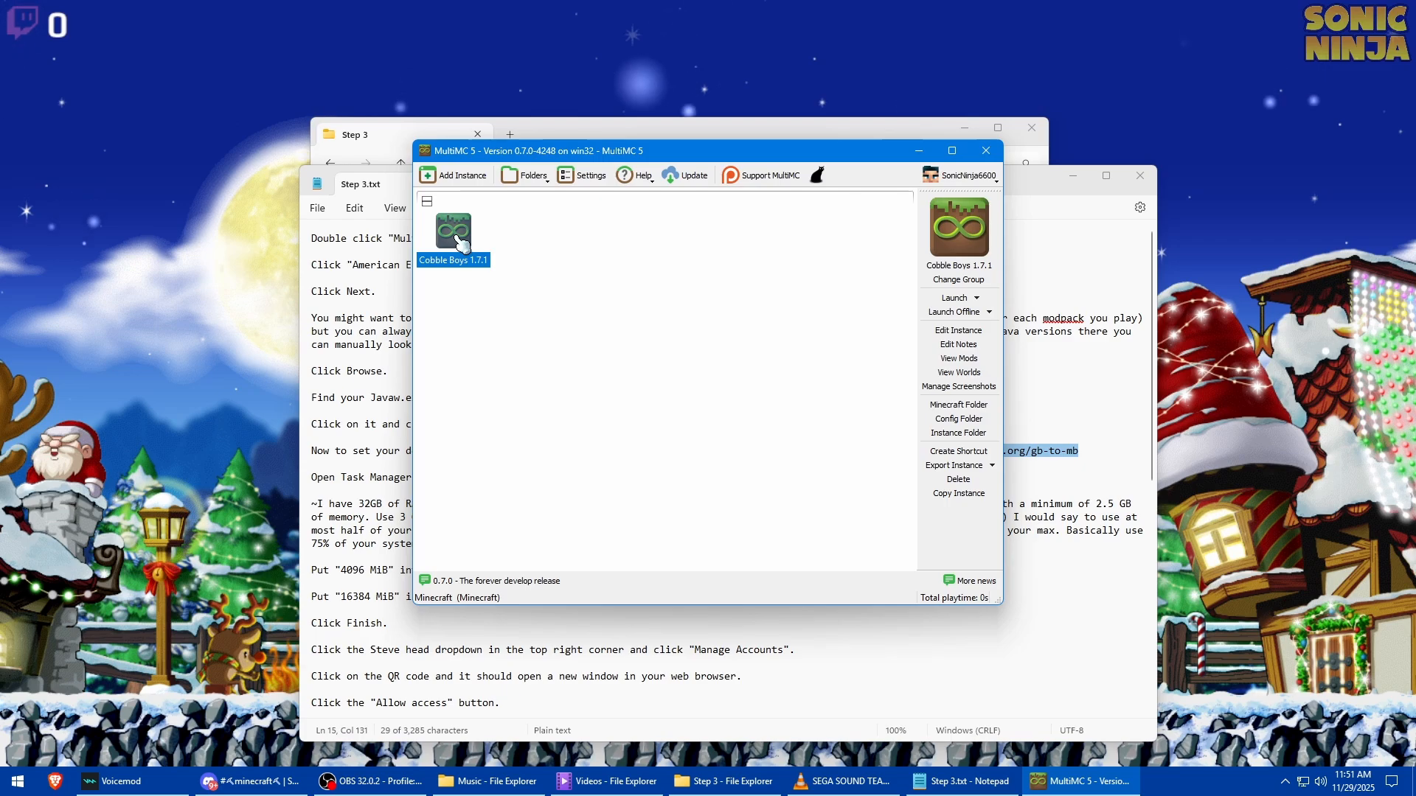
Edit the Cobble Boys 1.7.1 instance and set its Java installation to the auto-detected 21.0.9 version
click(973, 331)
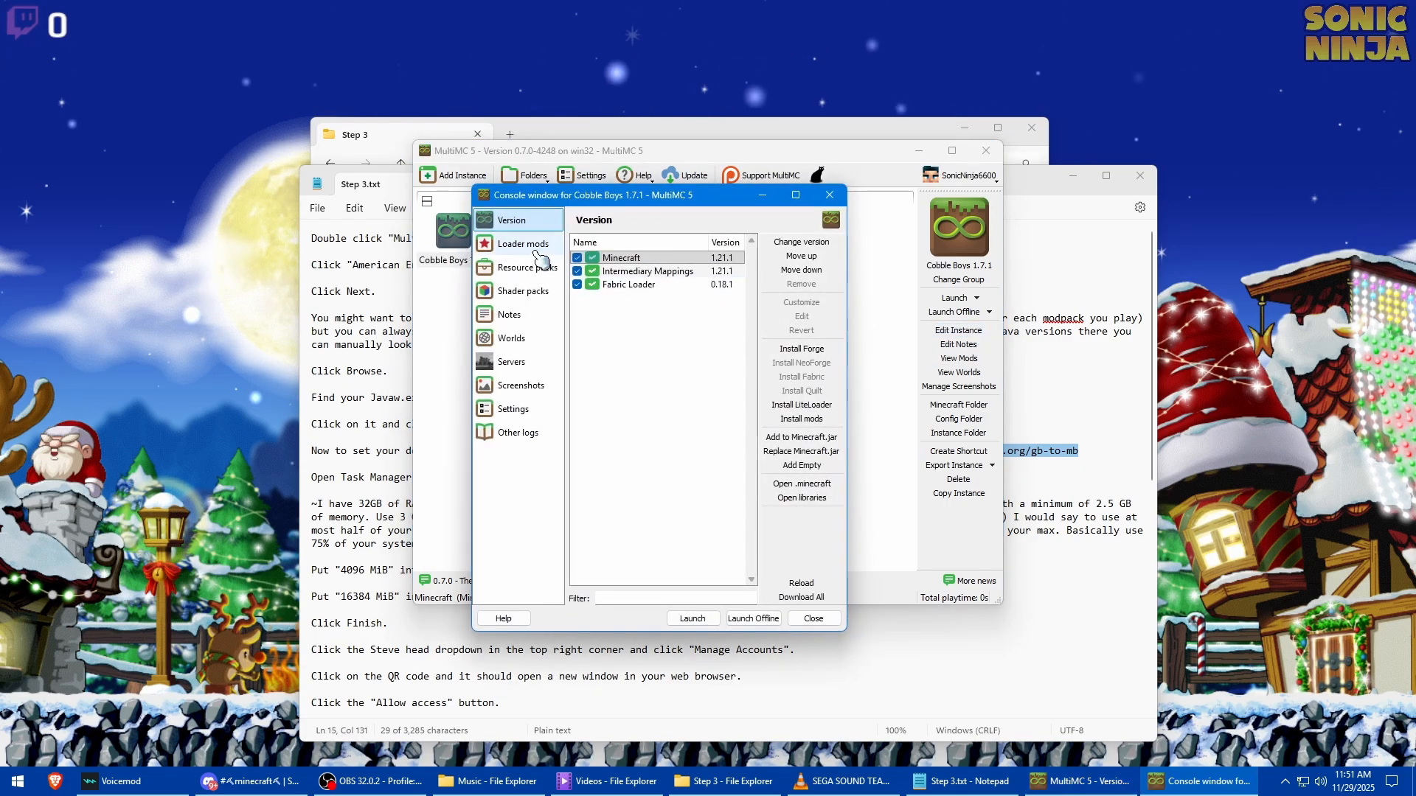
click(527, 411)
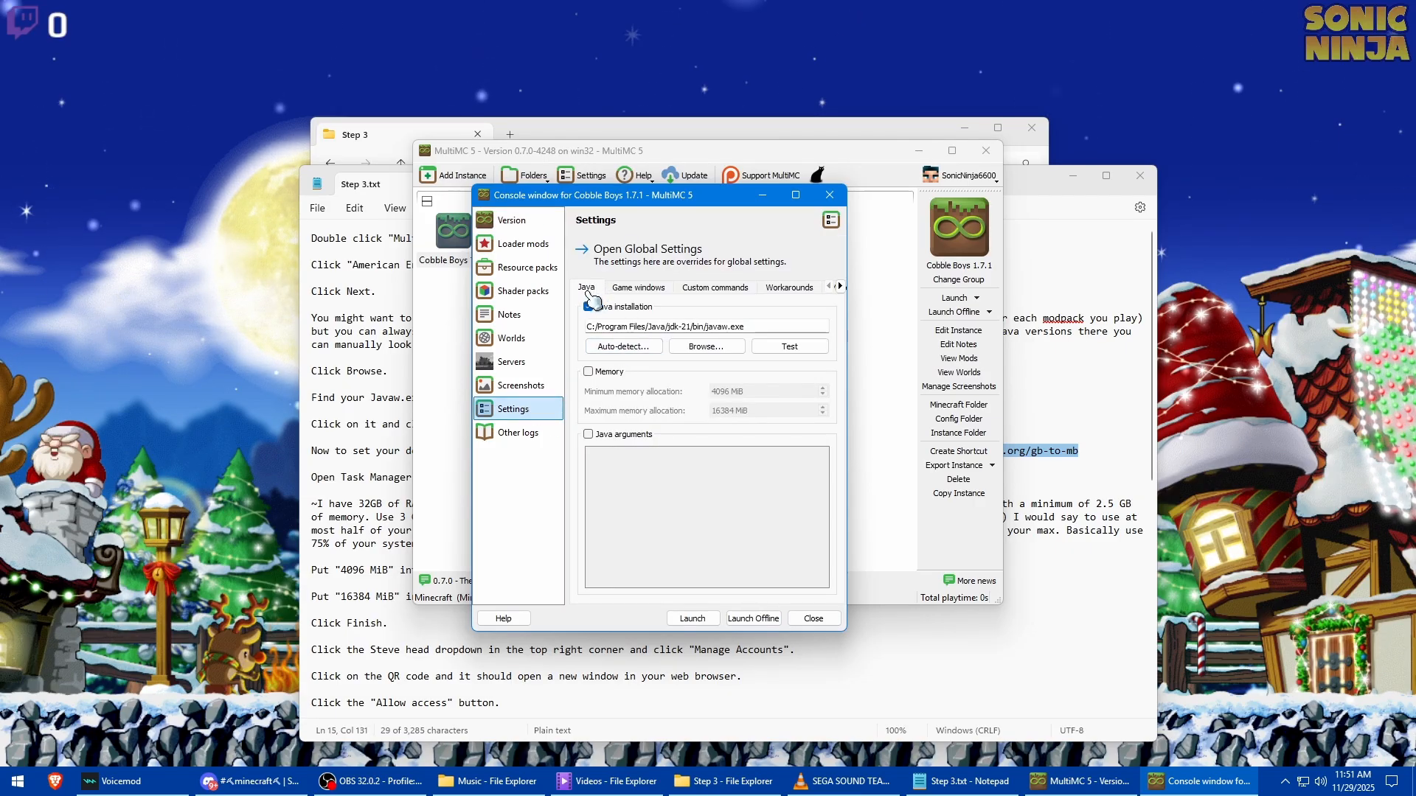
click(625, 346)
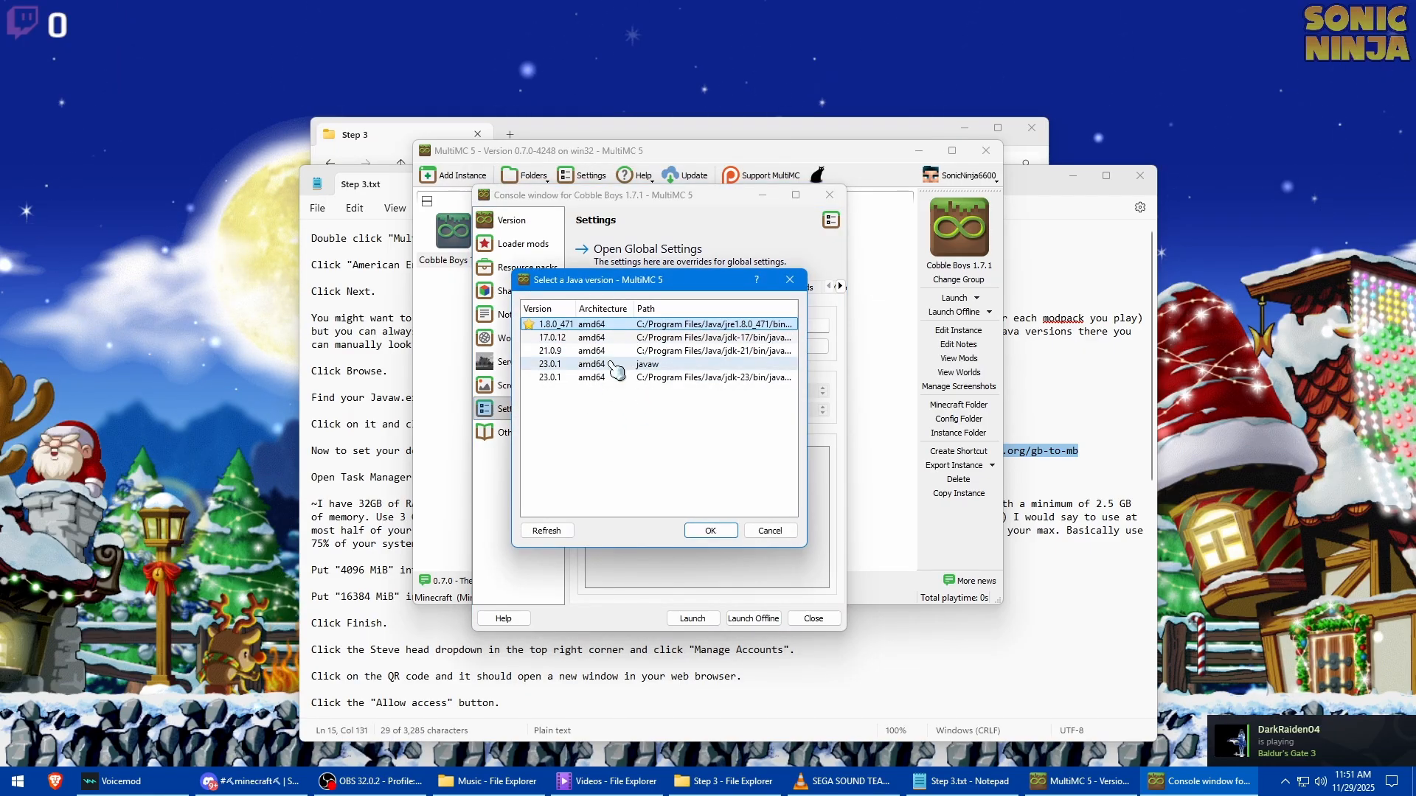
click(617, 352)
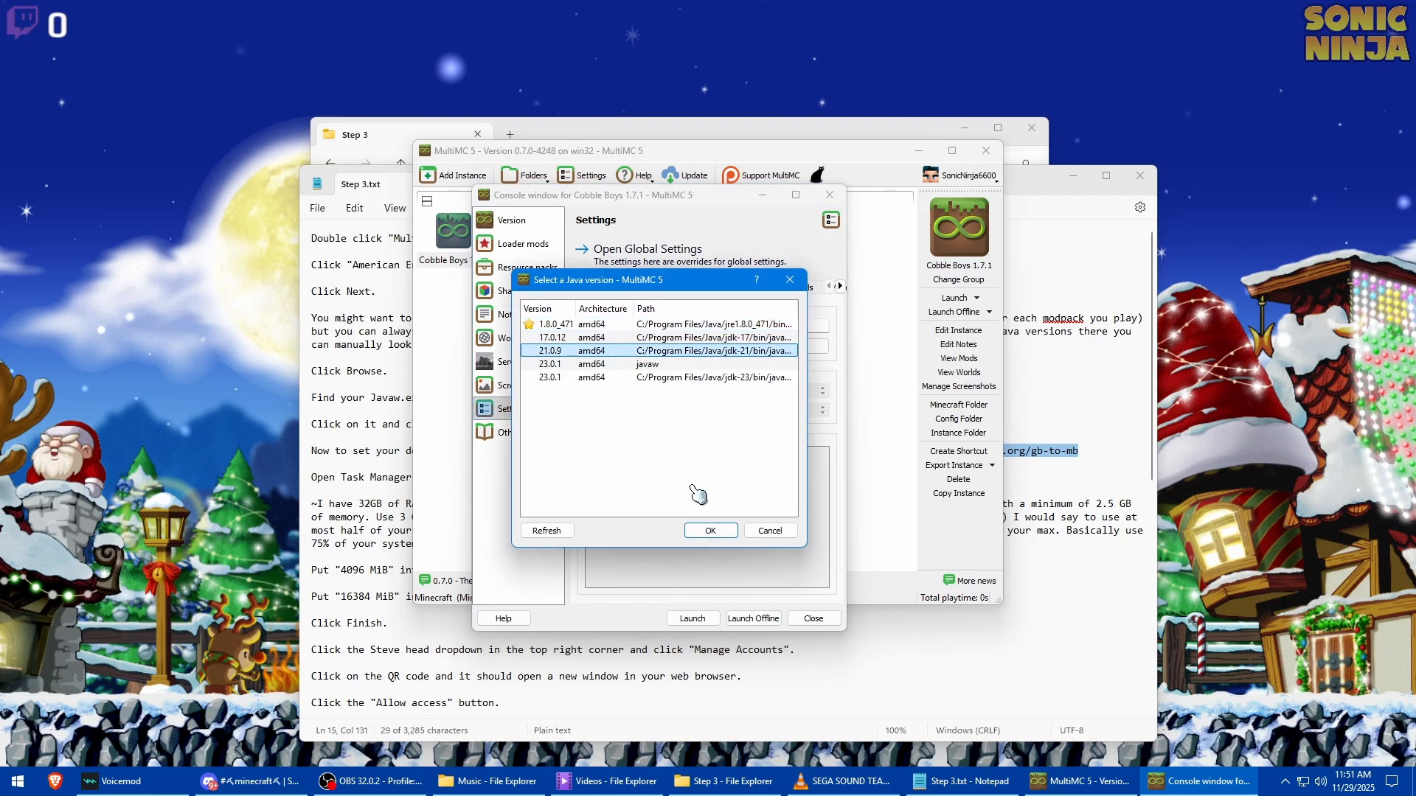
click(710, 531)
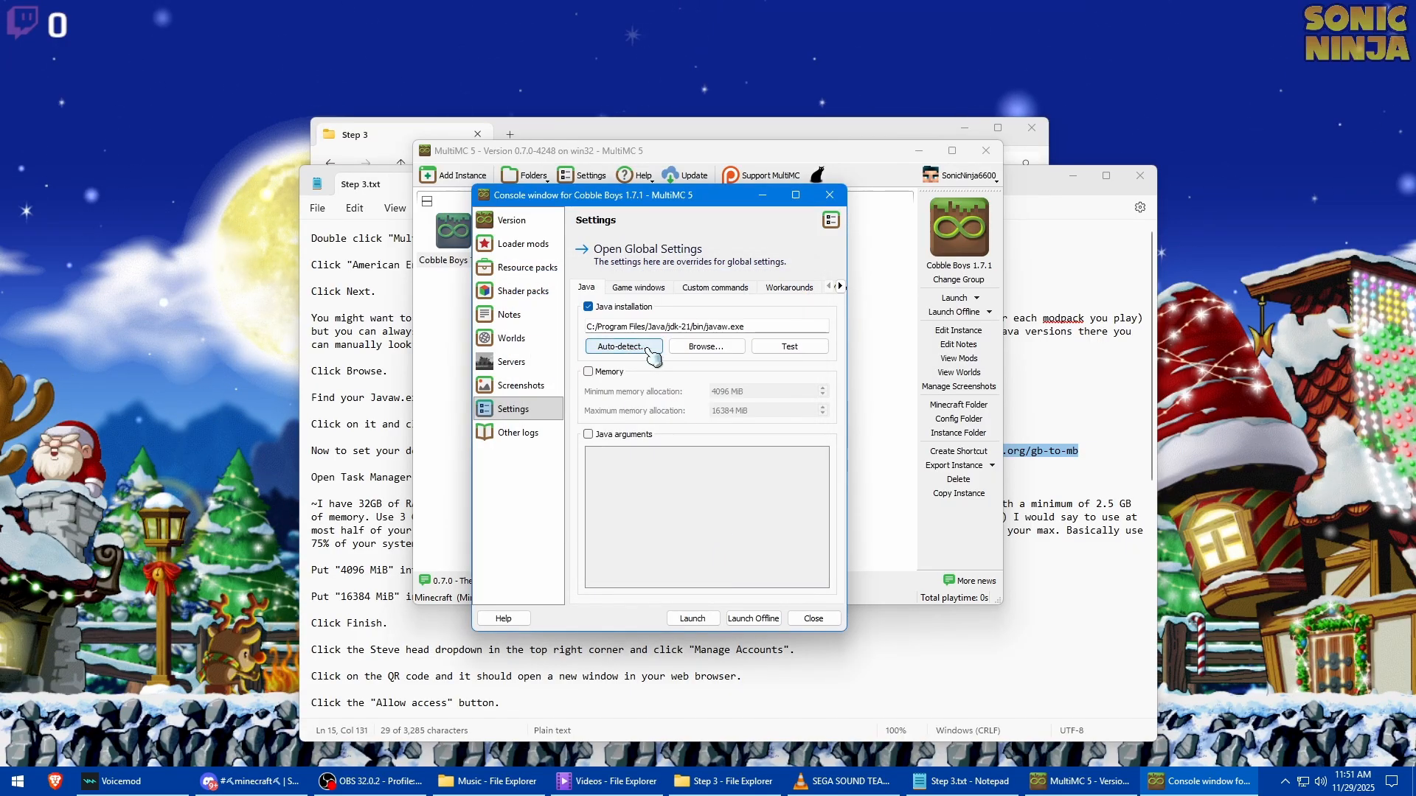
Browse manually for the instance's Java executable, going to Program Files/Java/jdk-21 on the C: drive
click(712, 348)
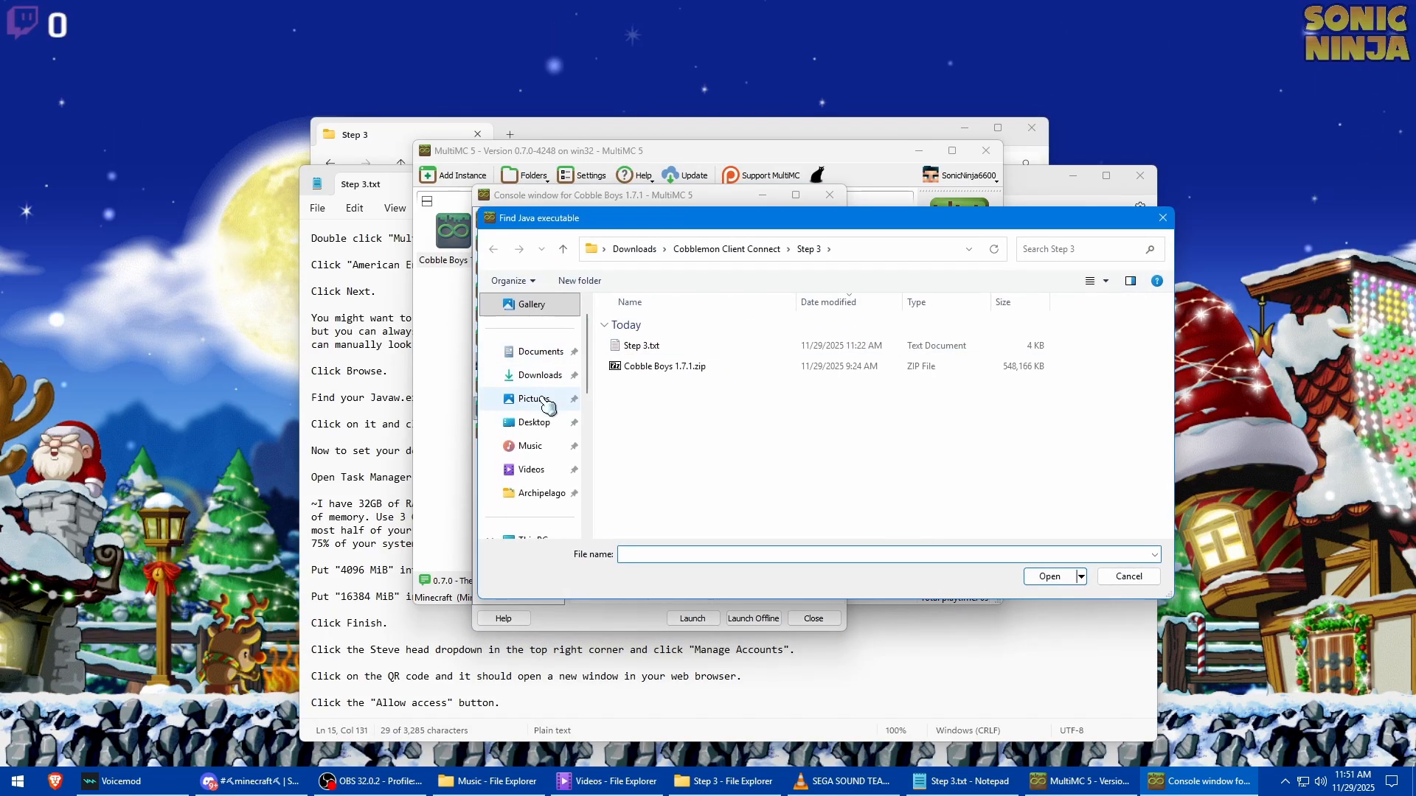
scroll(553, 470, down, 1)
click(551, 470)
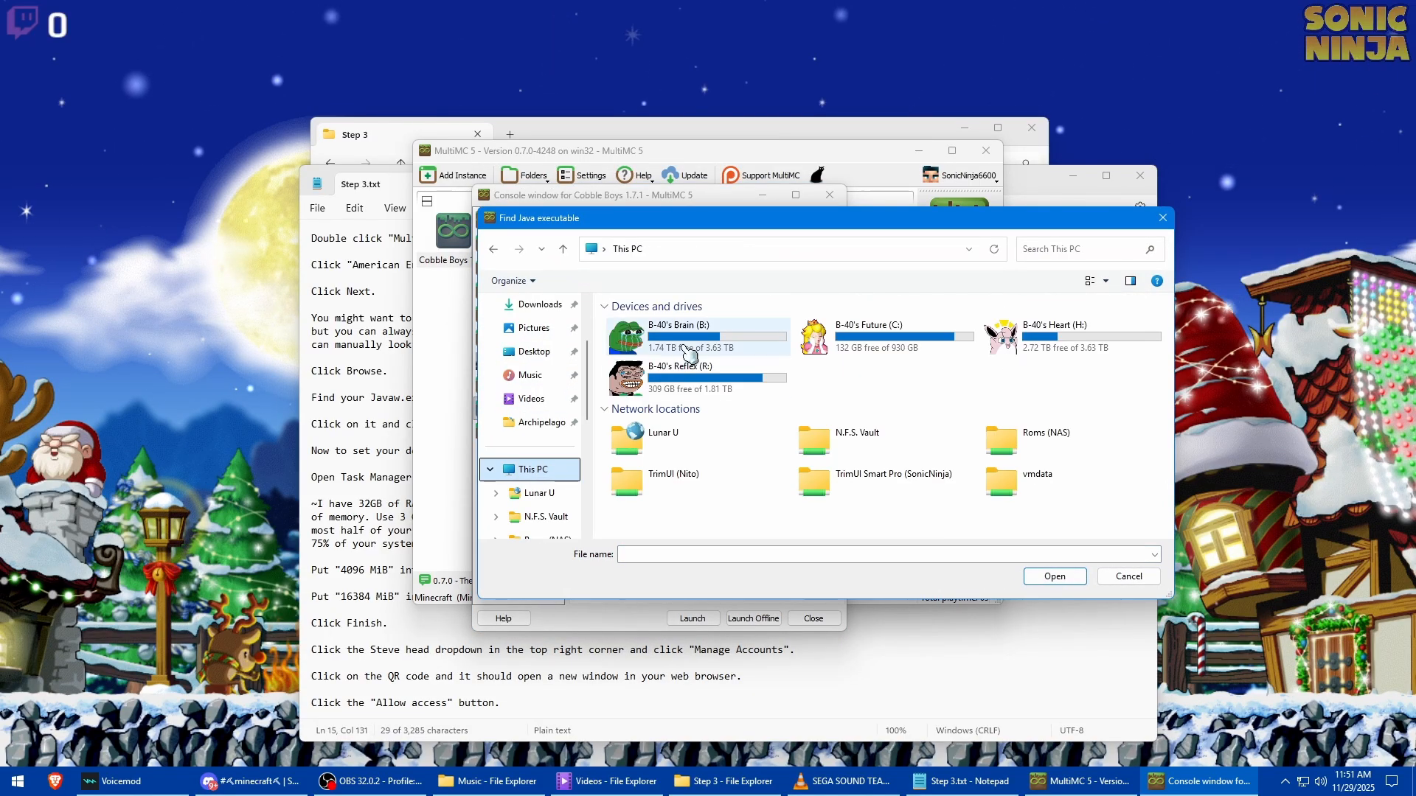
click(829, 336)
double_click(830, 336)
scroll(727, 354, down, 3)
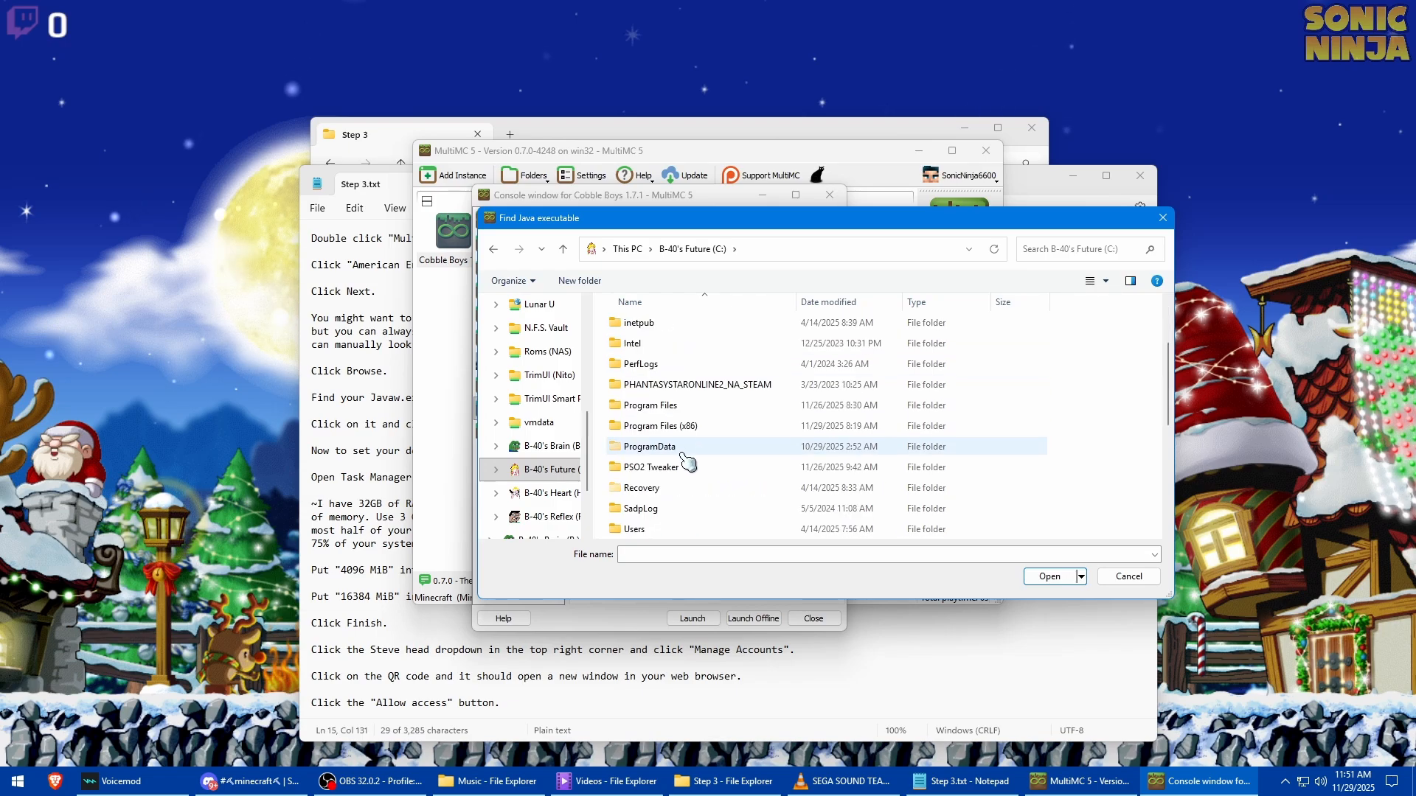
double_click(701, 412)
scroll(701, 383, down, 3)
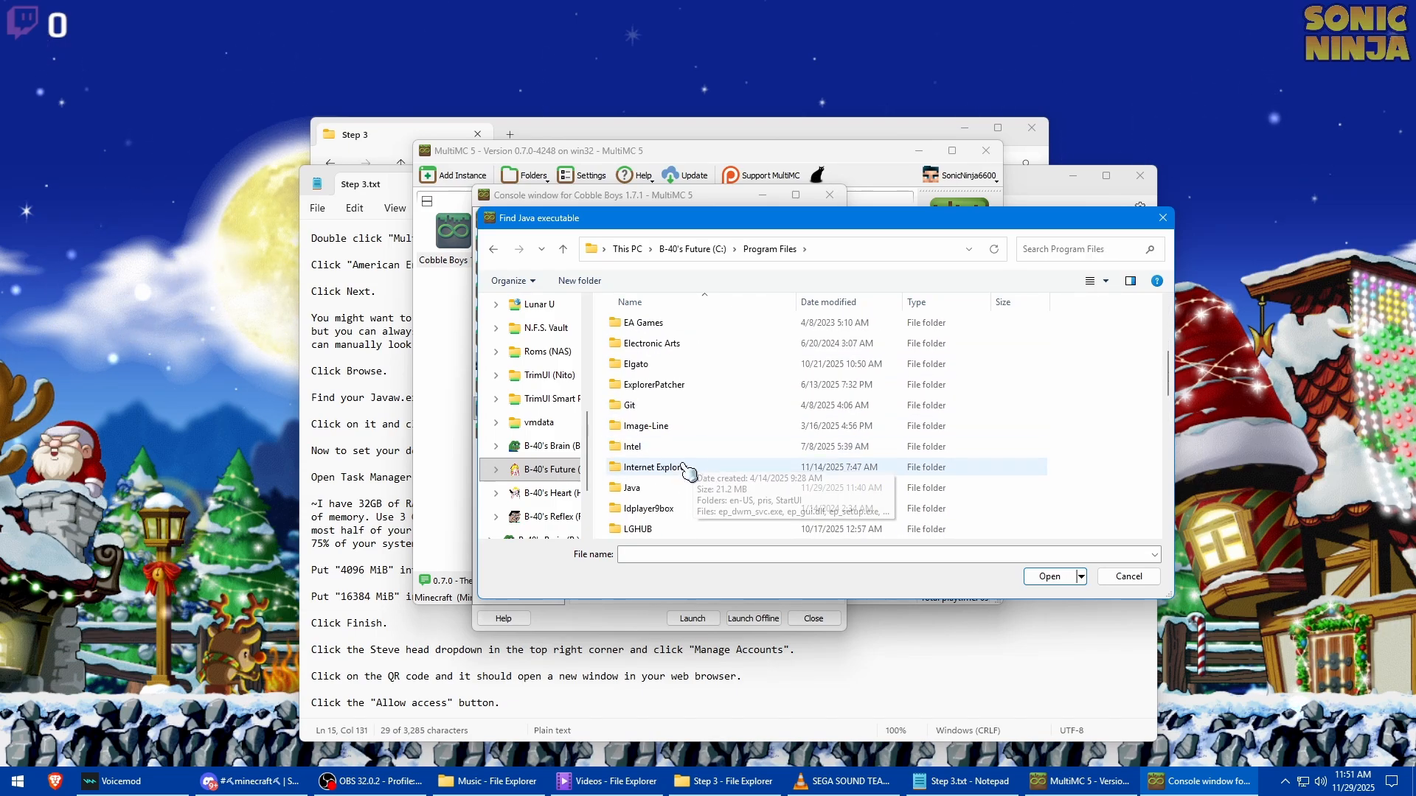
double_click(678, 471)
double_click(683, 347)
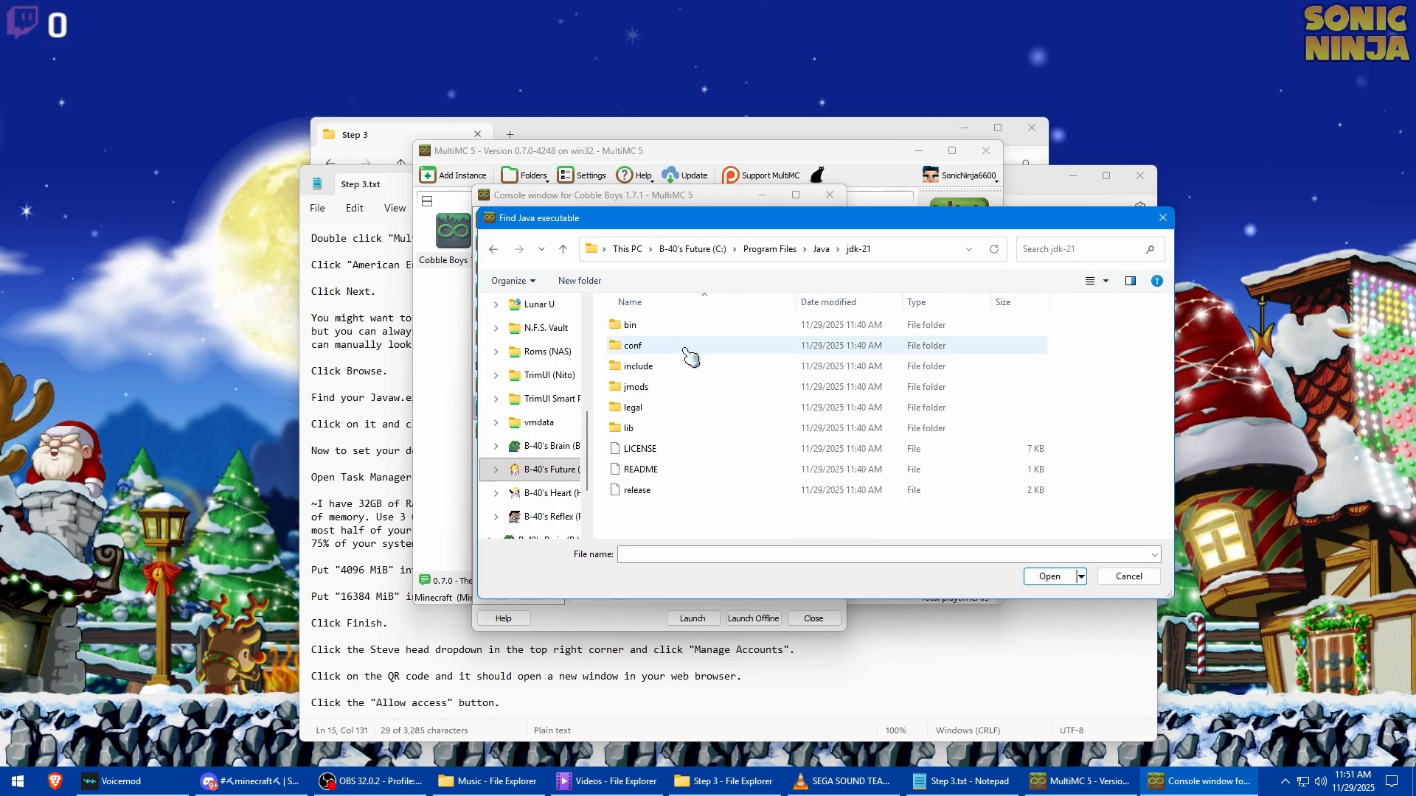
Choose javaw.exe from jdk-21's bin folder as the instance's Java executable and close the instance window
double_click(682, 325)
scroll(690, 406, down, 15)
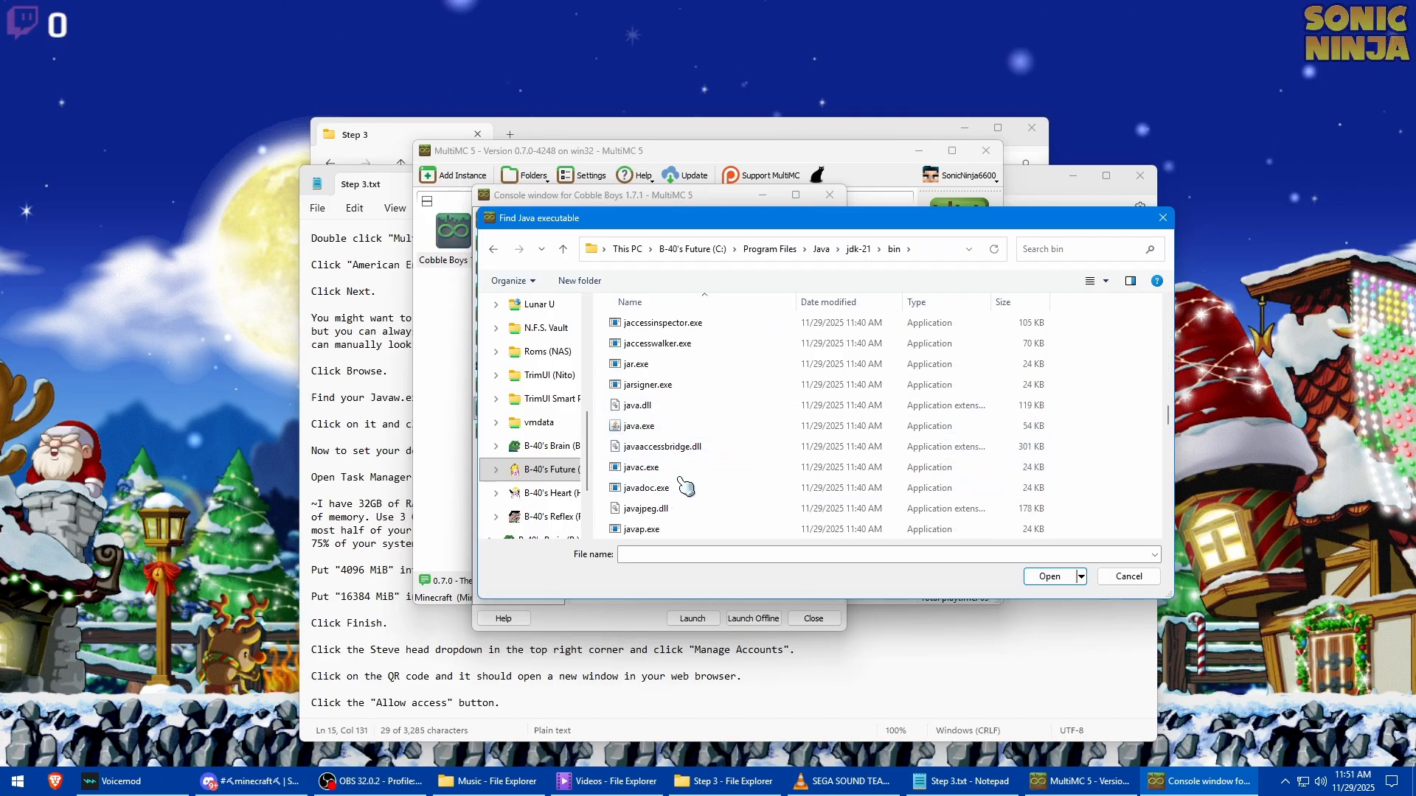
scroll(672, 480, down, 1)
click(665, 496)
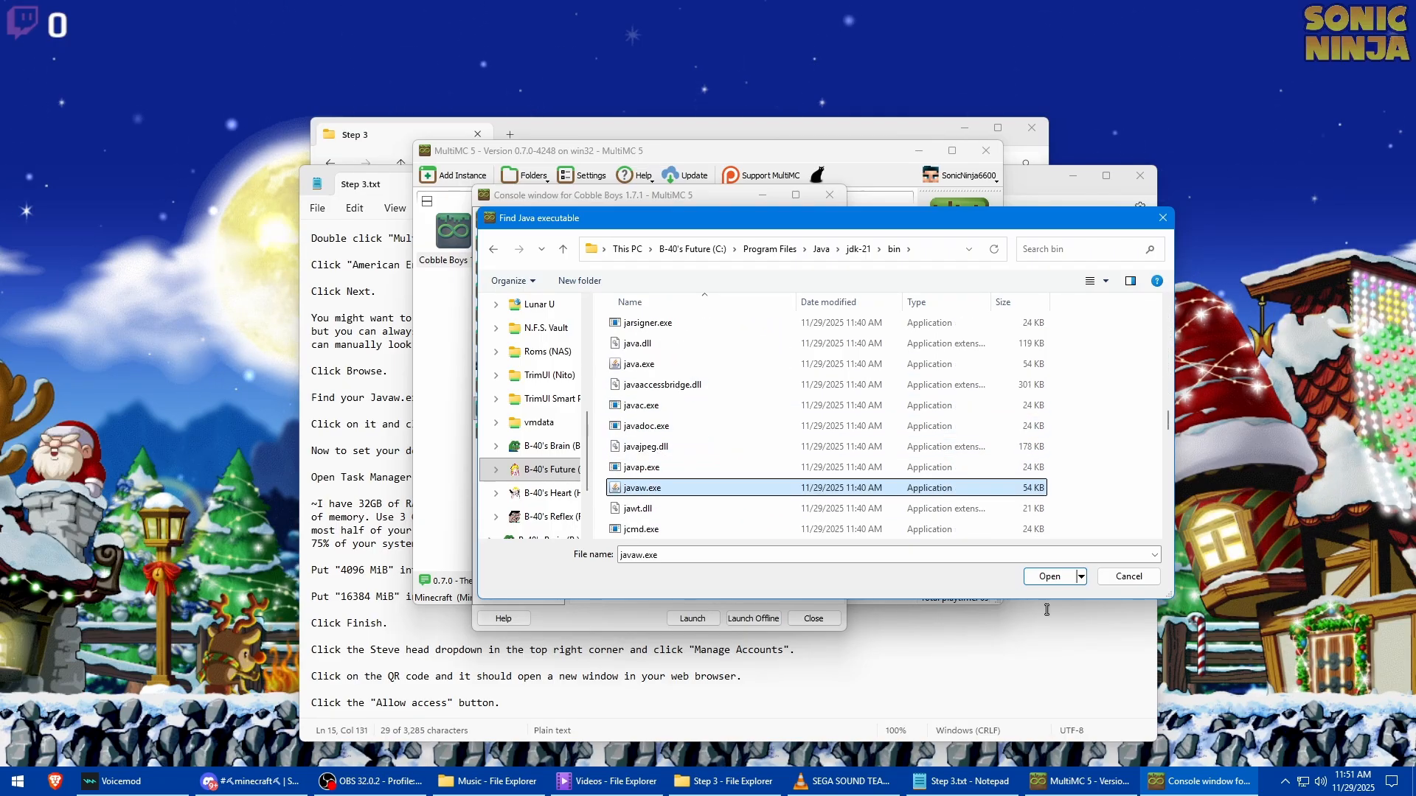
click(1047, 576)
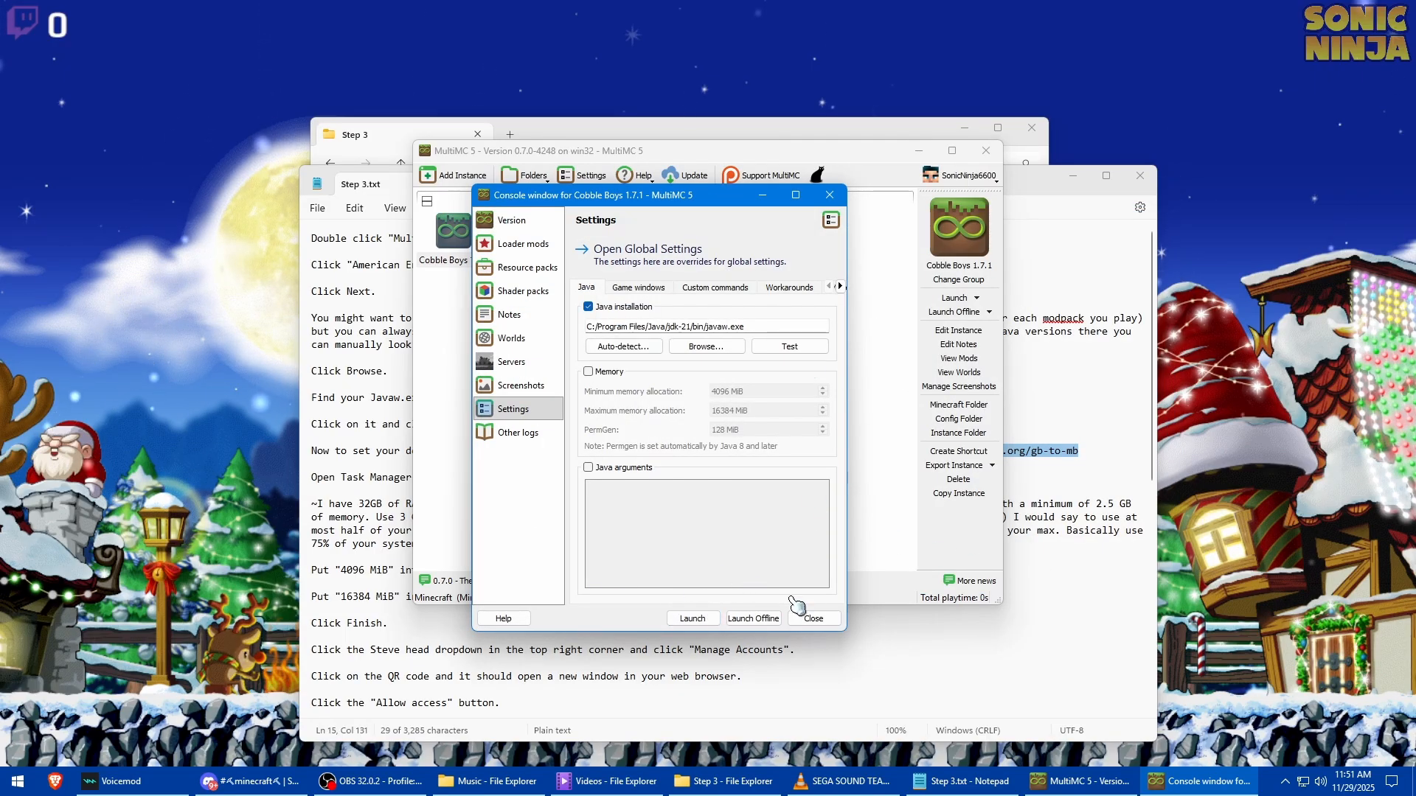
click(825, 621)
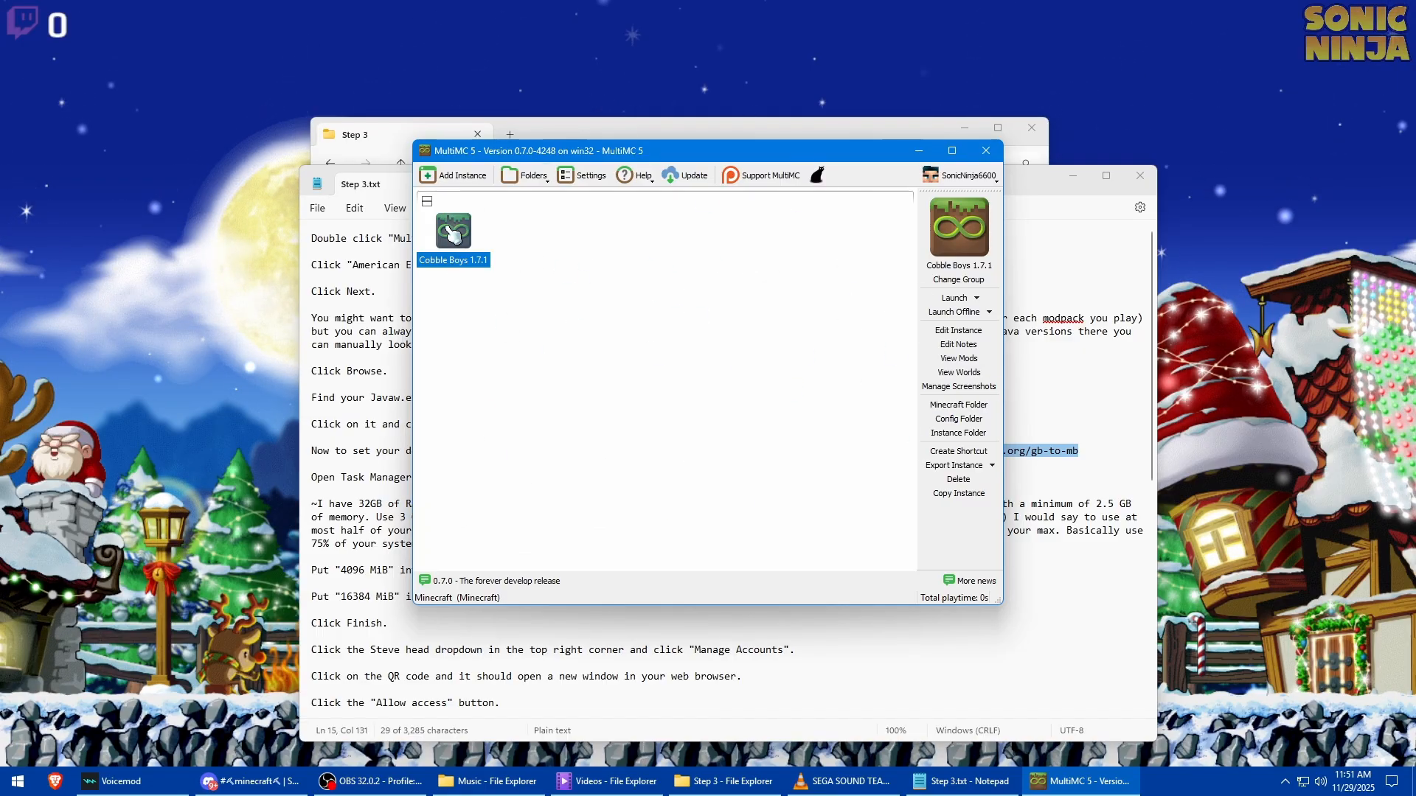
Launch the Cobble Boys 1.7.1 instance and switch from the running game back to the desktop windows
click(951, 299)
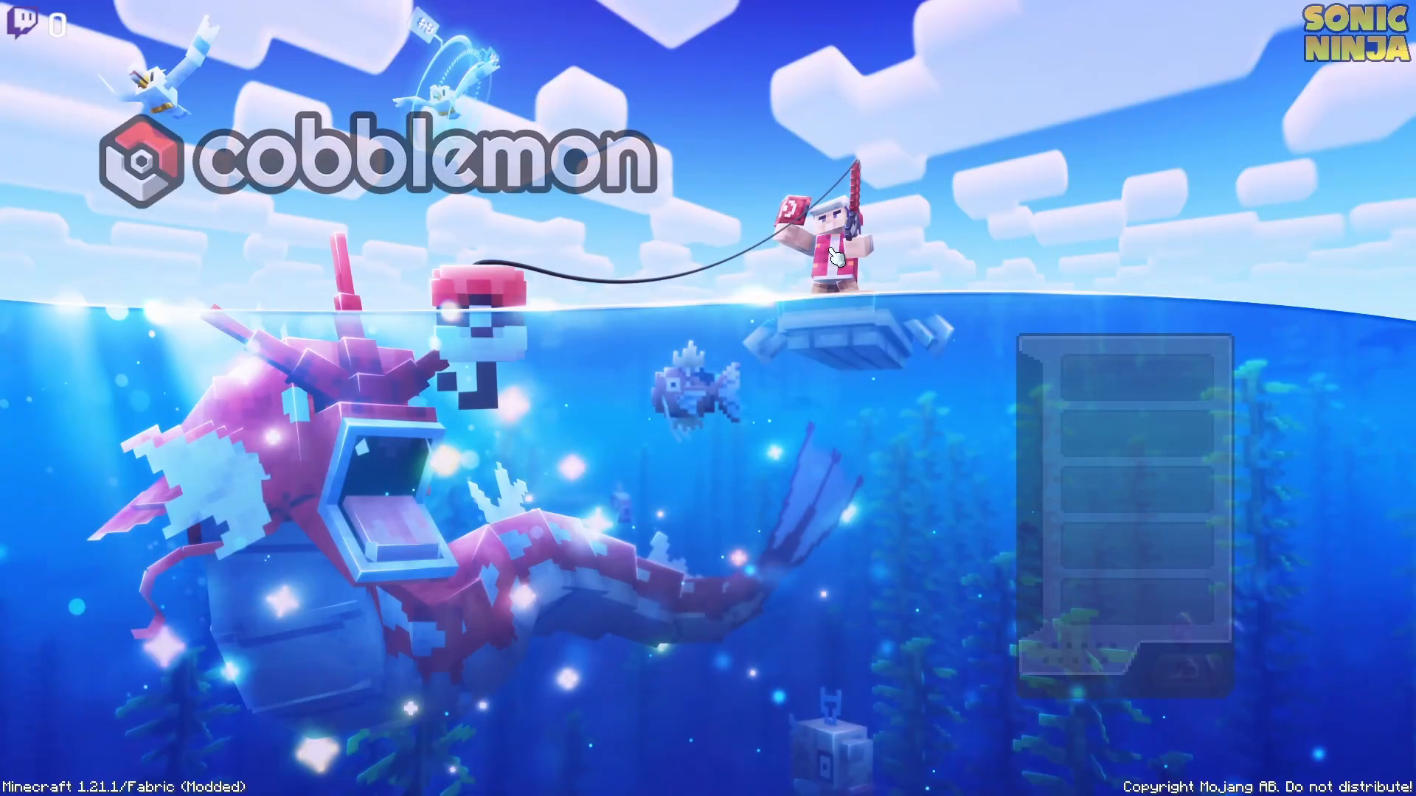
key(alt+Tab)
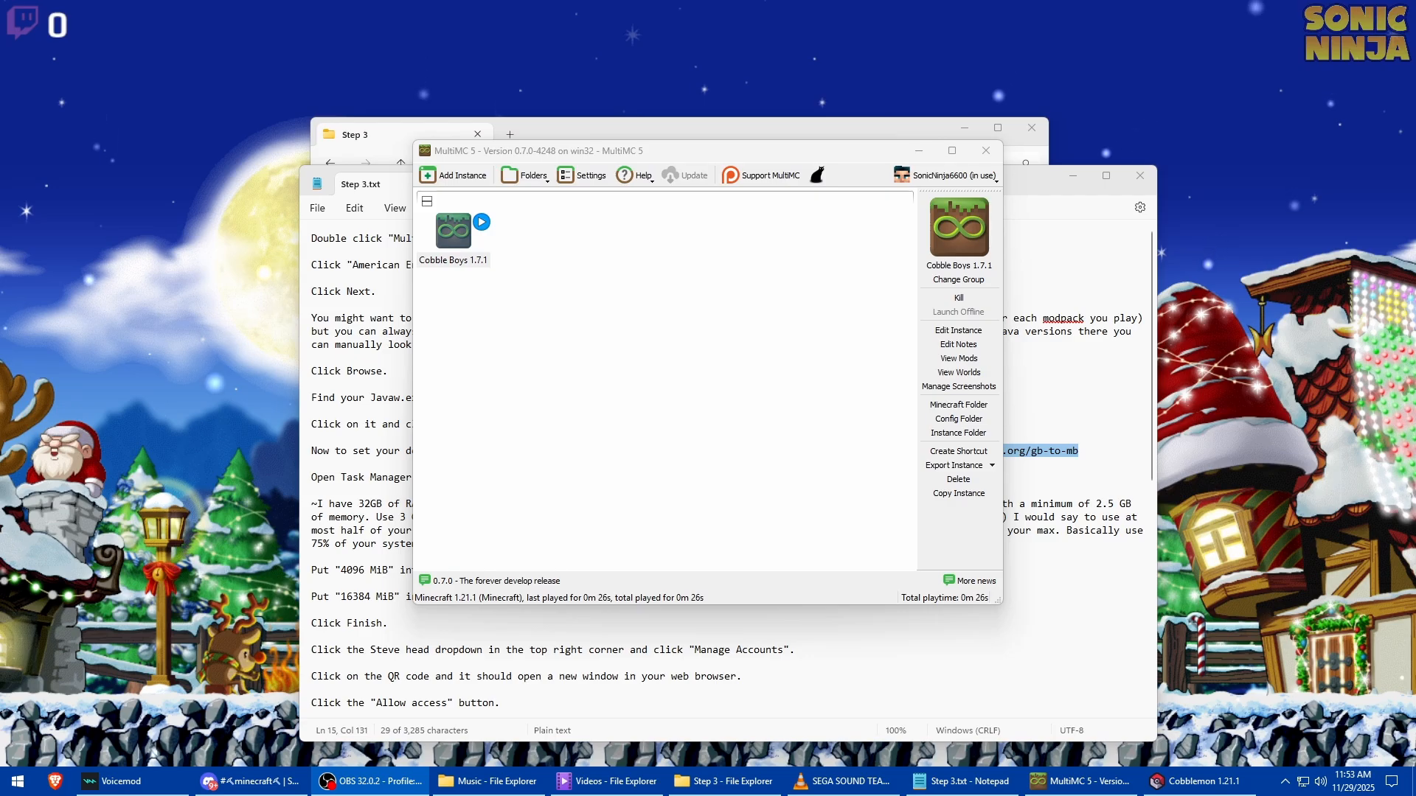
Switch to the Cobblemon game, review the general video settings including fullscreen mode and resolution, and return to the title screen
click(1172, 780)
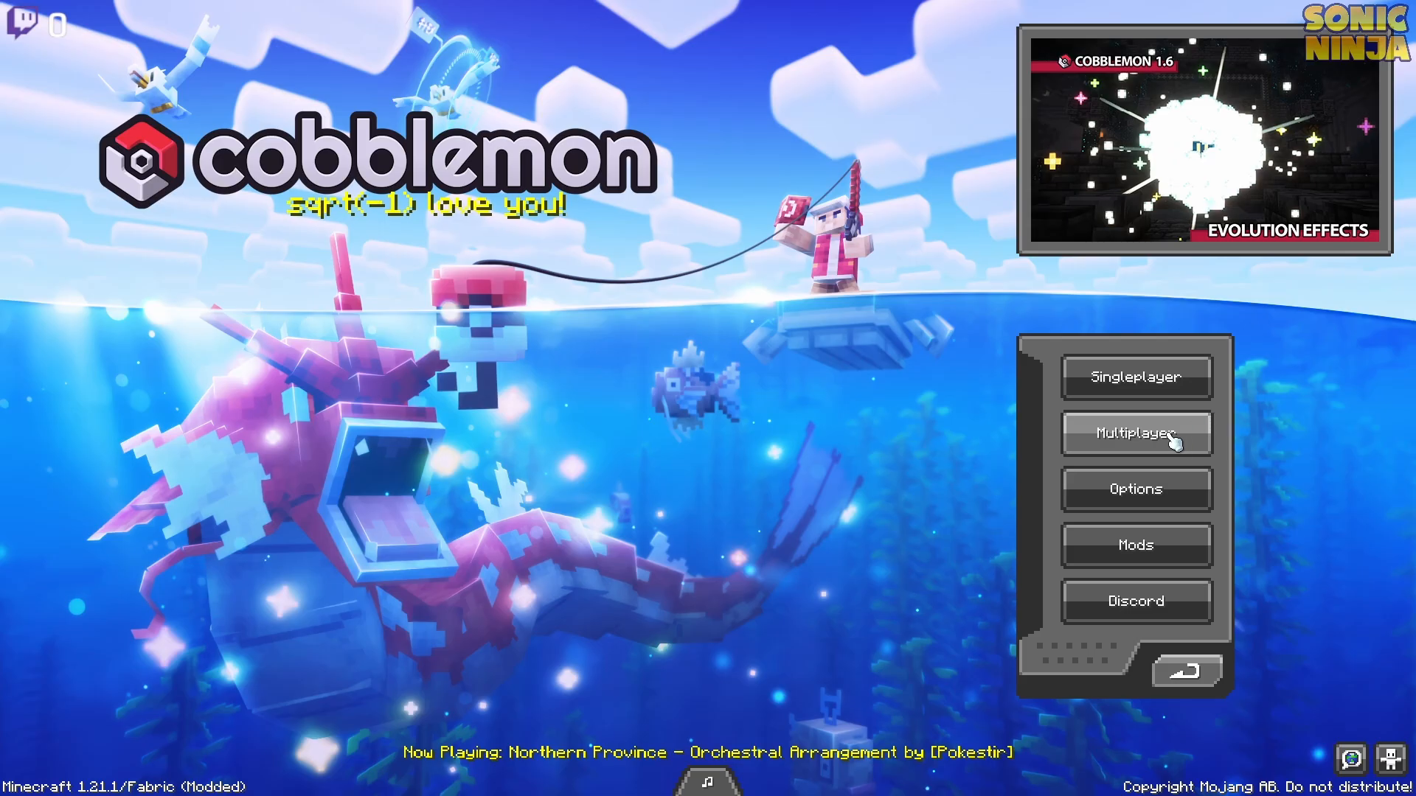
click(1173, 492)
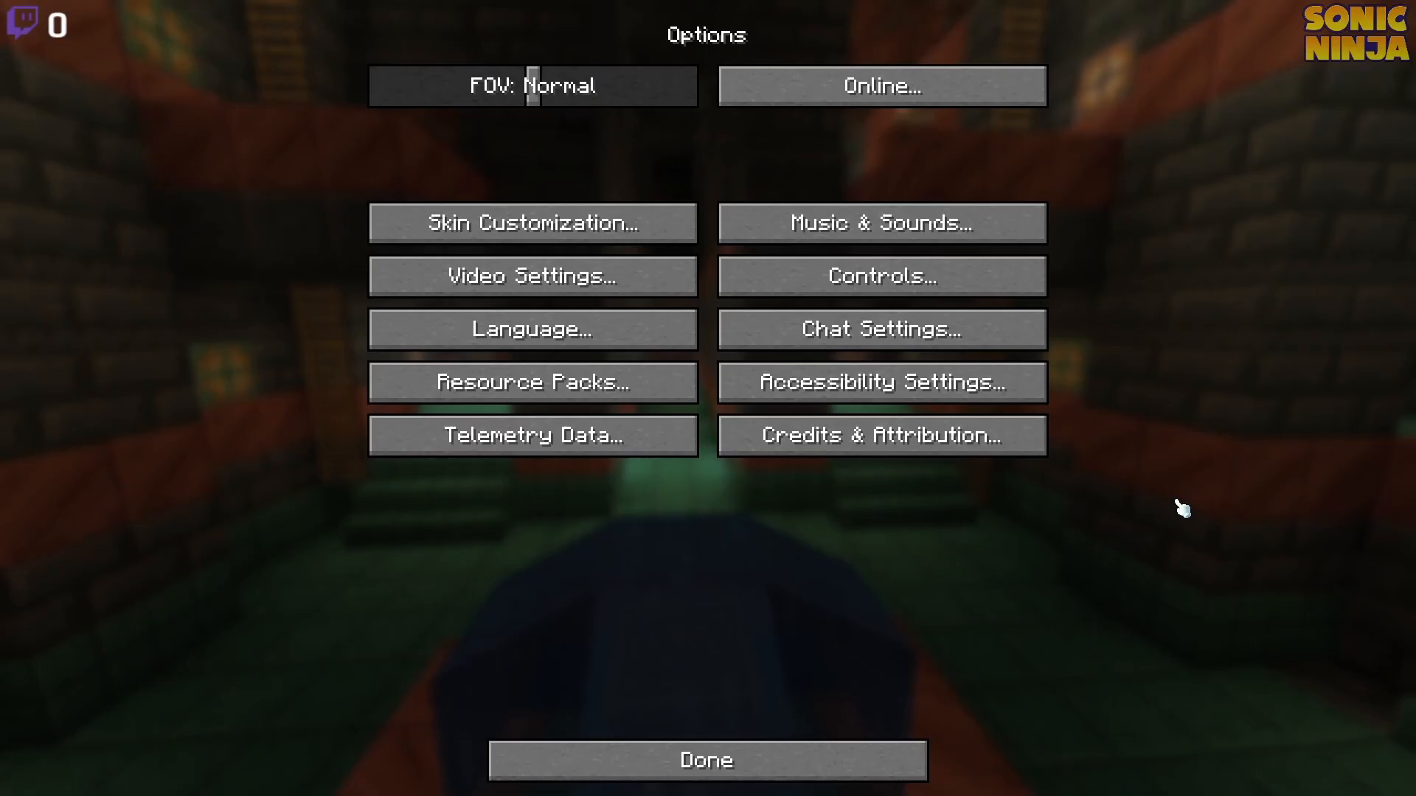
click(513, 273)
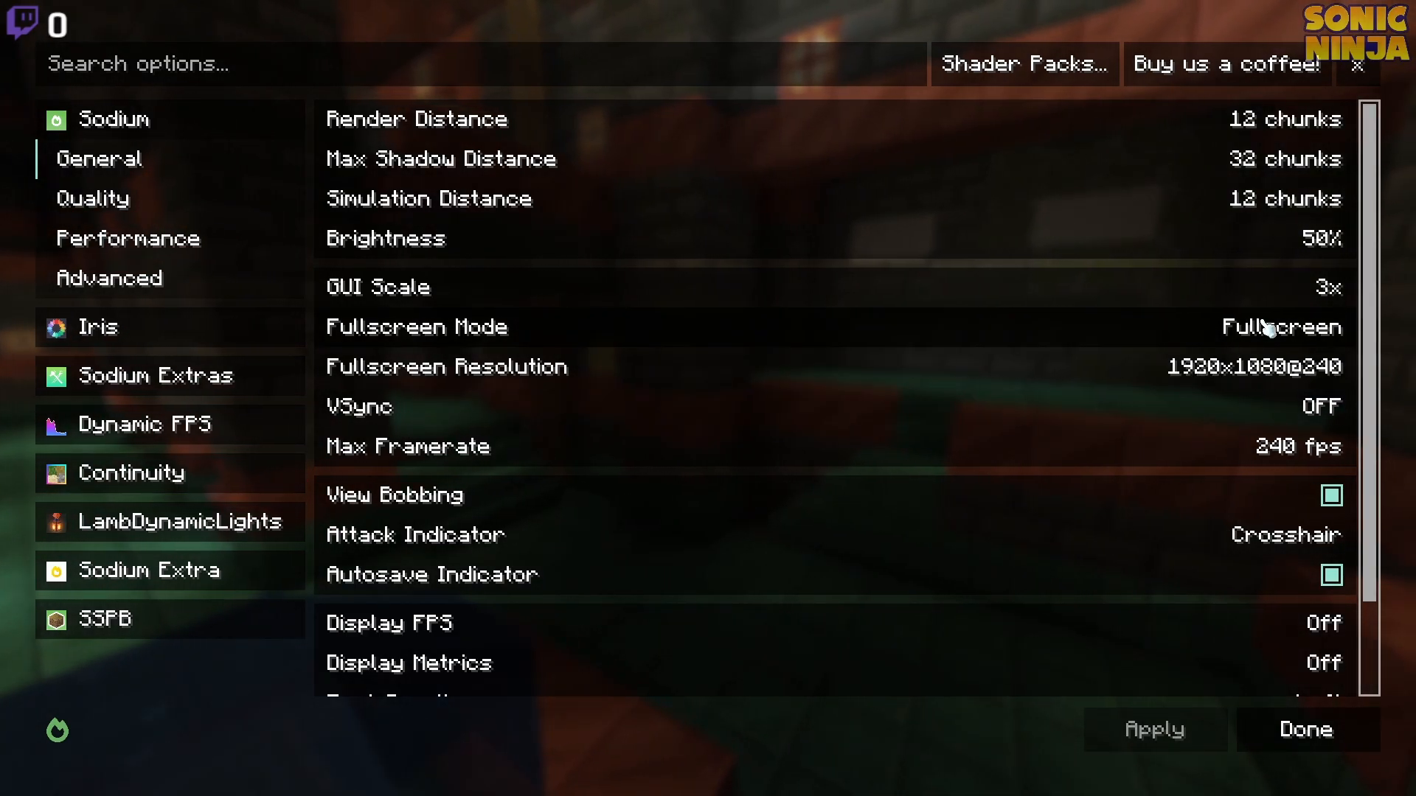
mouse_move(1177, 388)
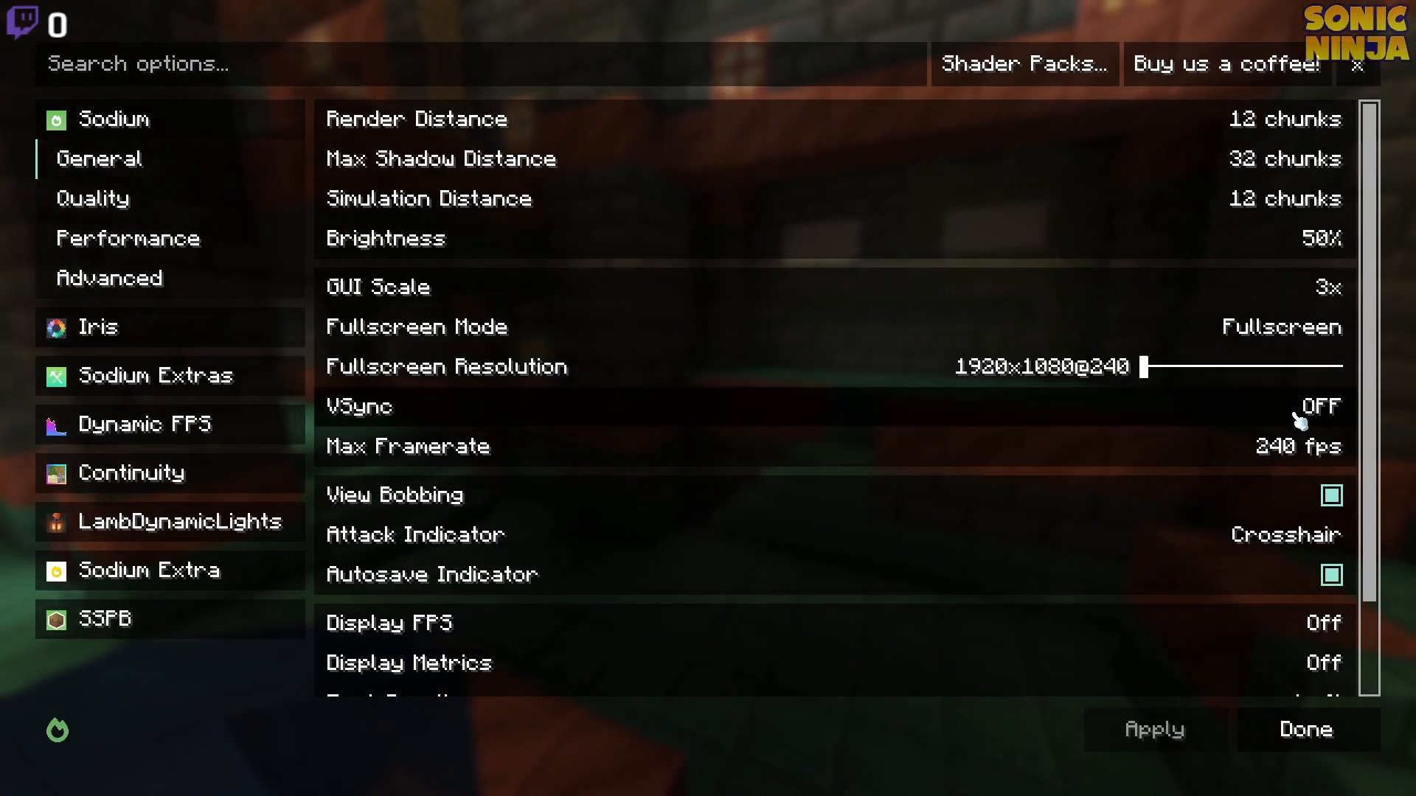
click(1338, 736)
click(737, 760)
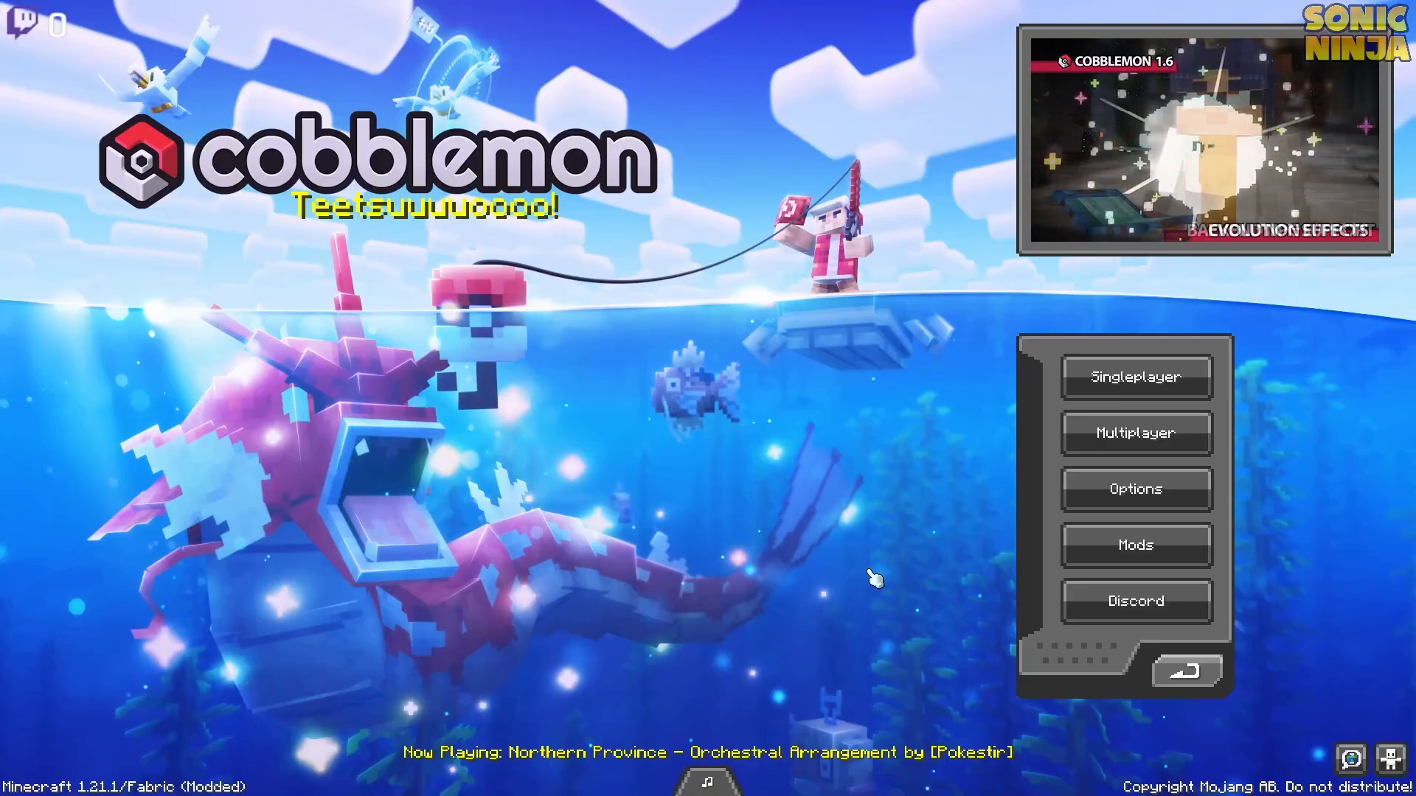
Create a new singleplayer survival world named Pokemonnnnnnnn with normal difficulty and commands off
click(1135, 380)
click(899, 690)
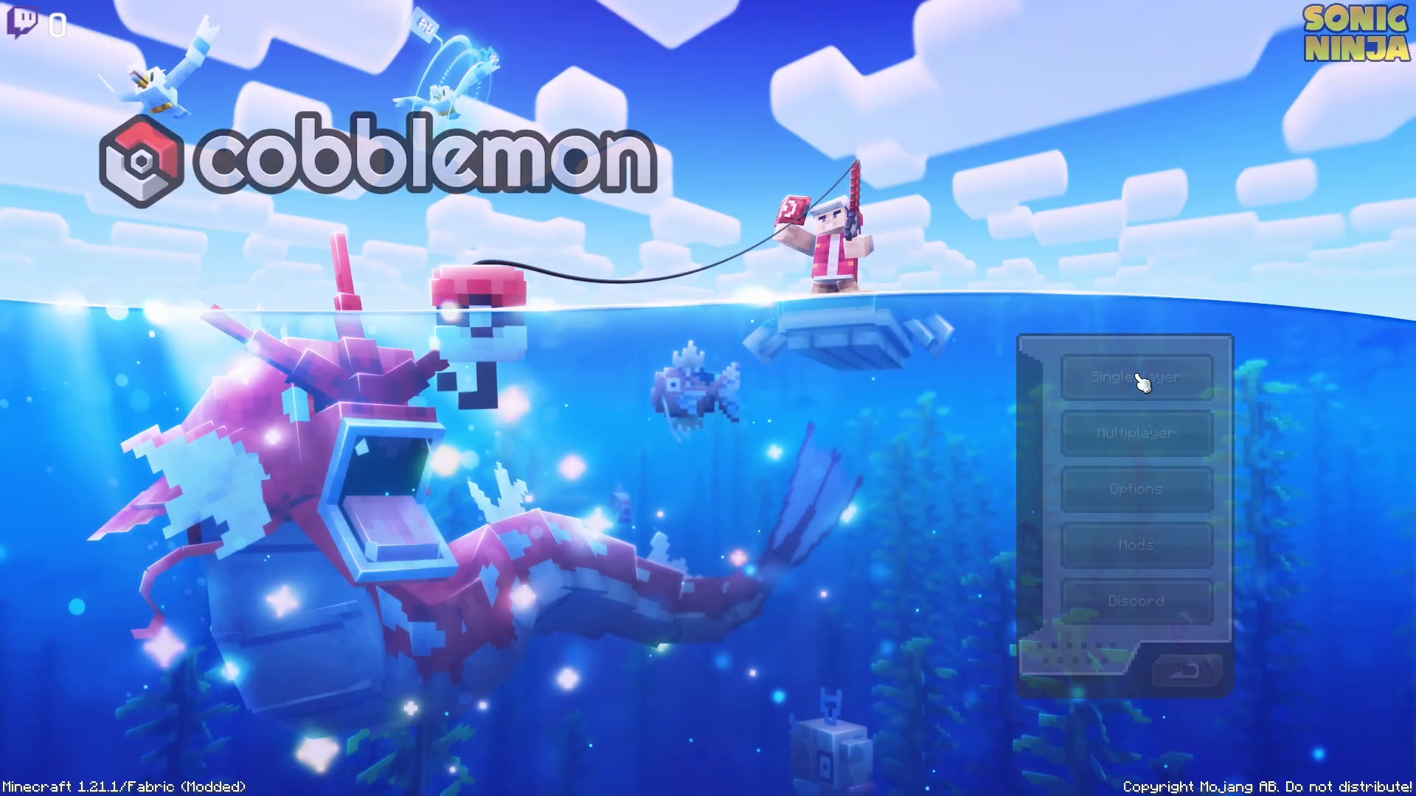
click(1066, 365)
click(892, 682)
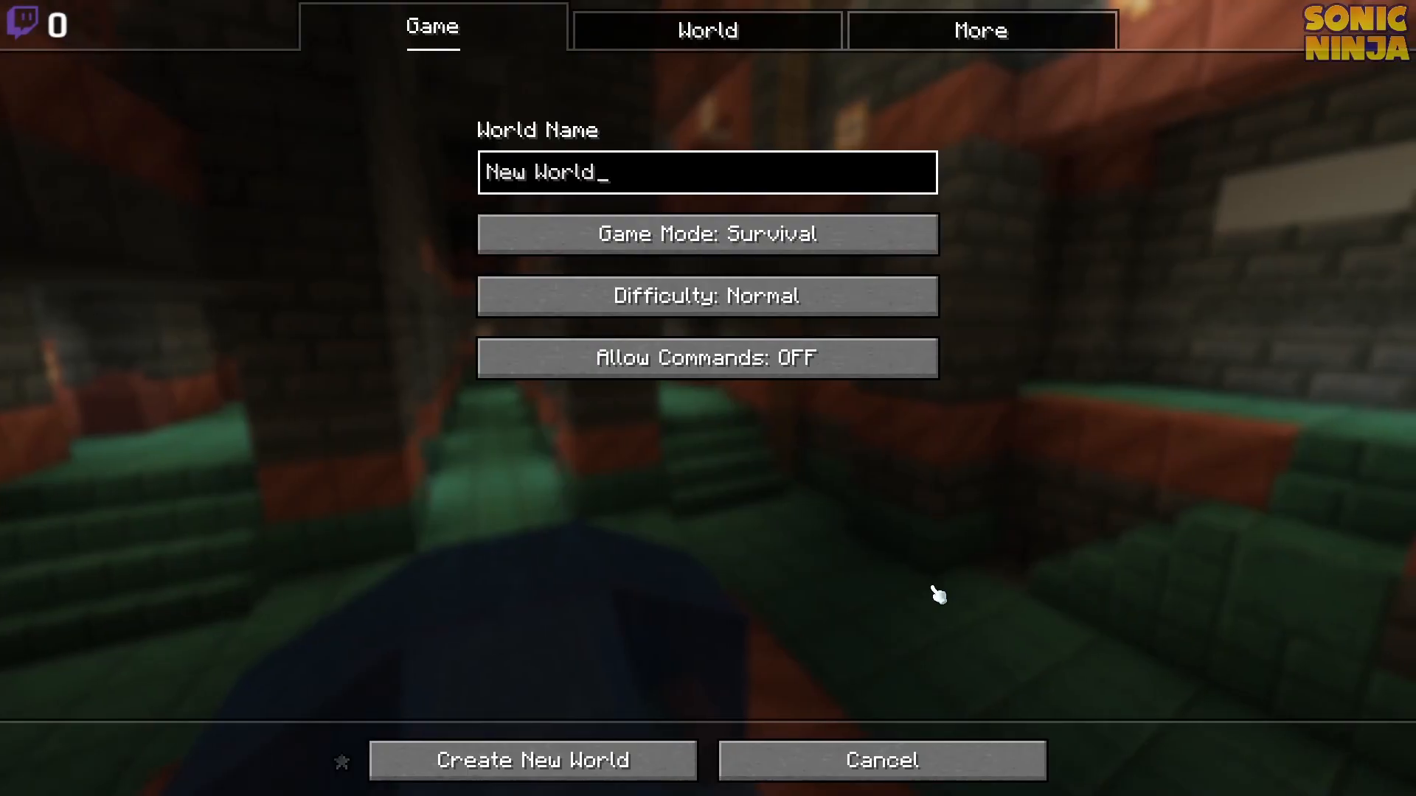
text(Pokemonnnnnnnn)
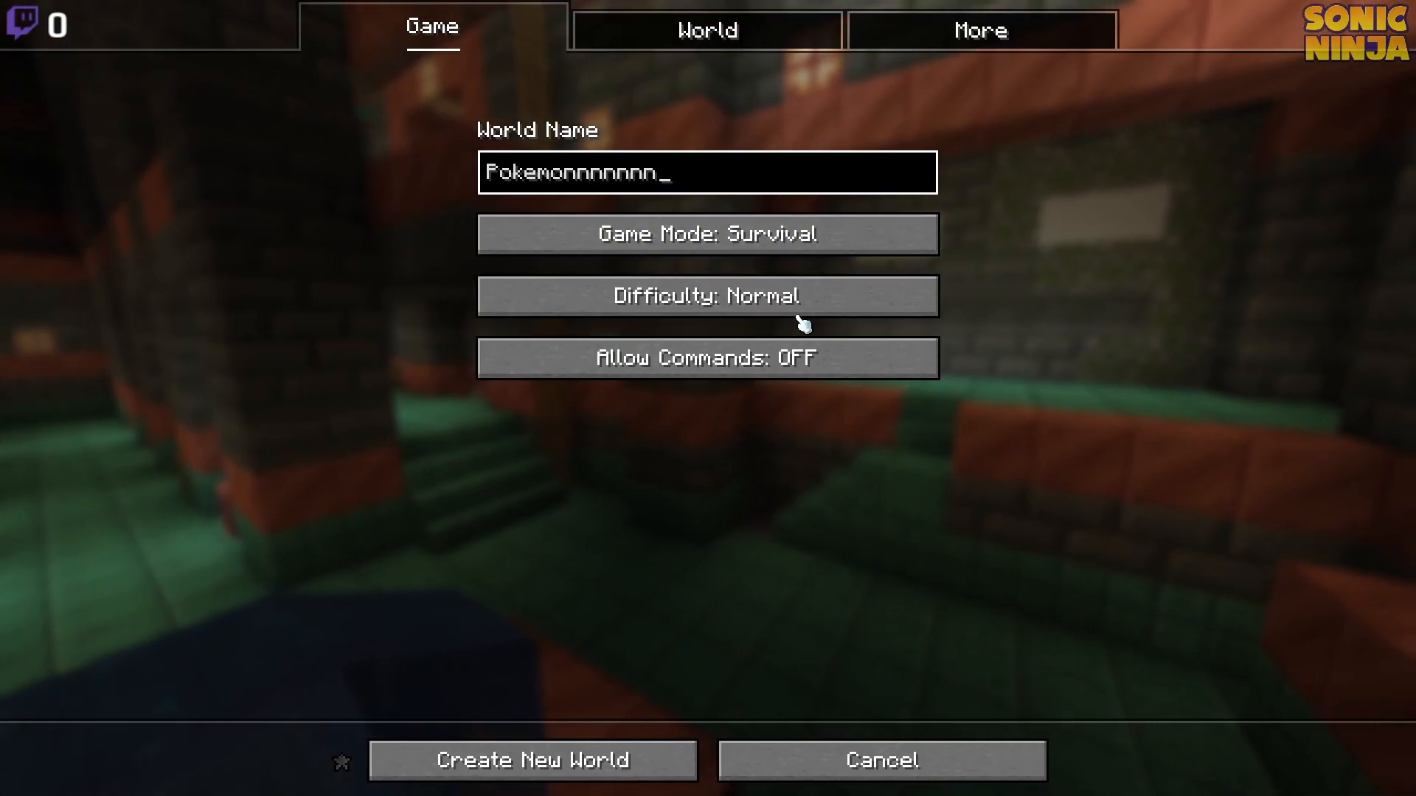
click(587, 765)
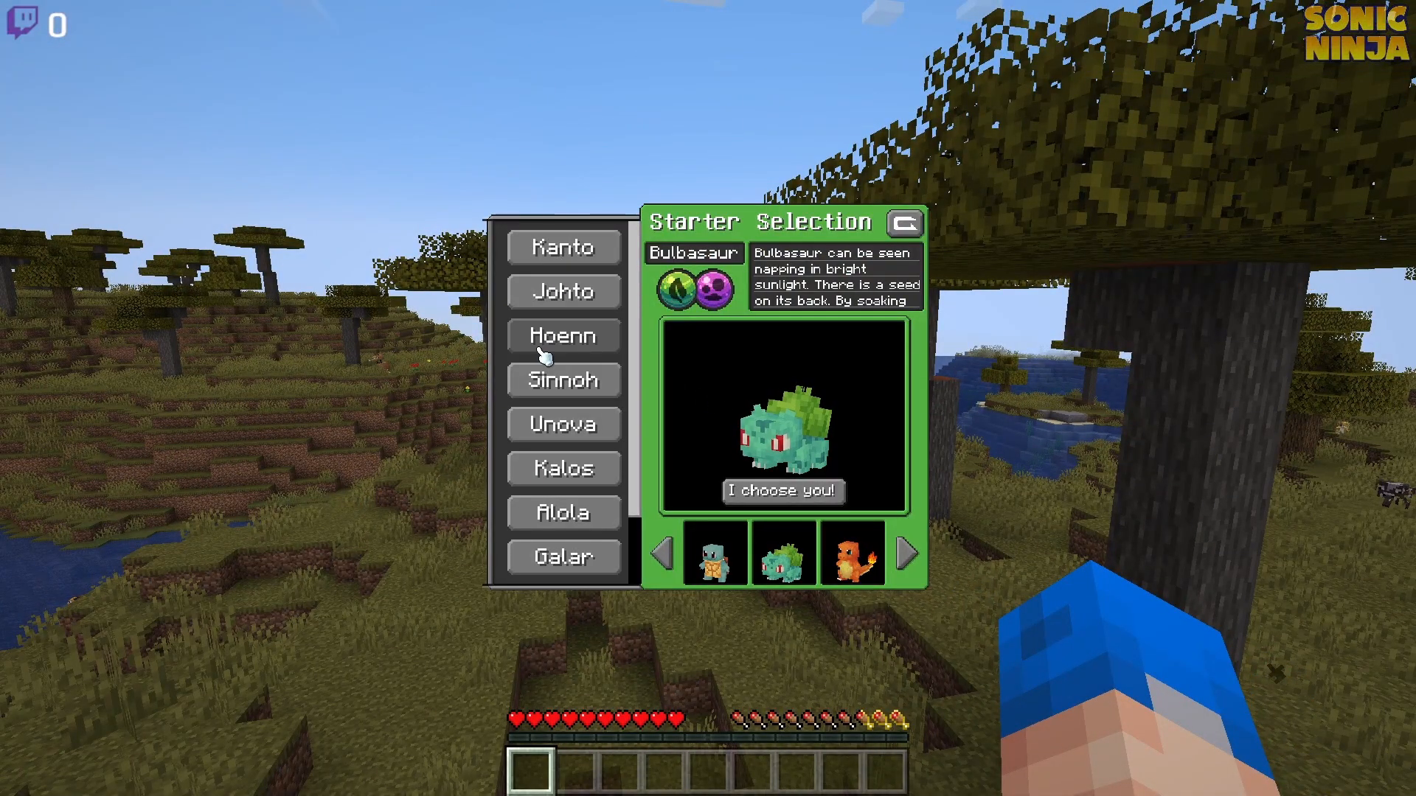
Look through the starter Pokémon of each region from Johto to Paldea in the starter selection
click(563, 292)
click(562, 340)
click(564, 384)
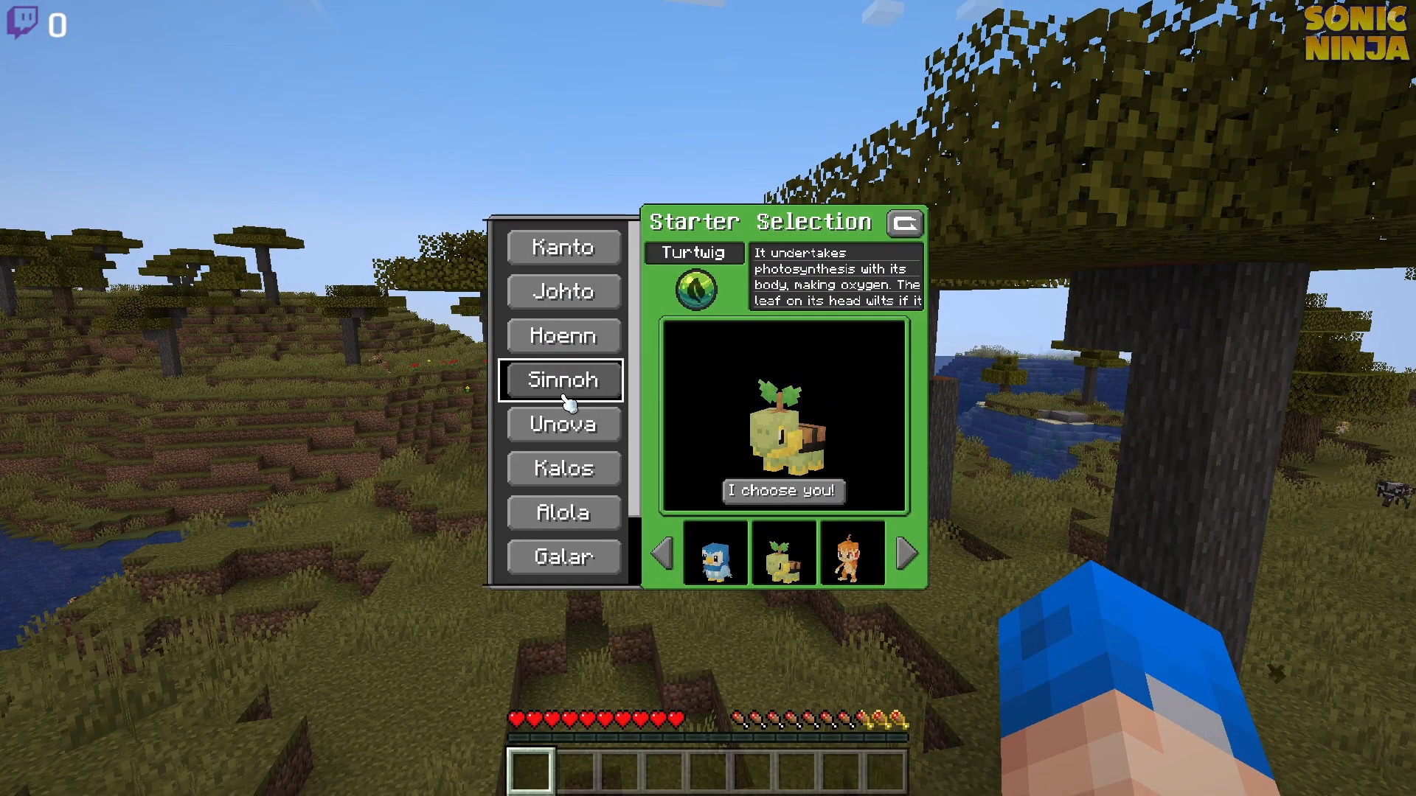
click(563, 429)
click(579, 475)
scroll(589, 499, down, 1)
scroll(587, 499, down, 3)
click(572, 424)
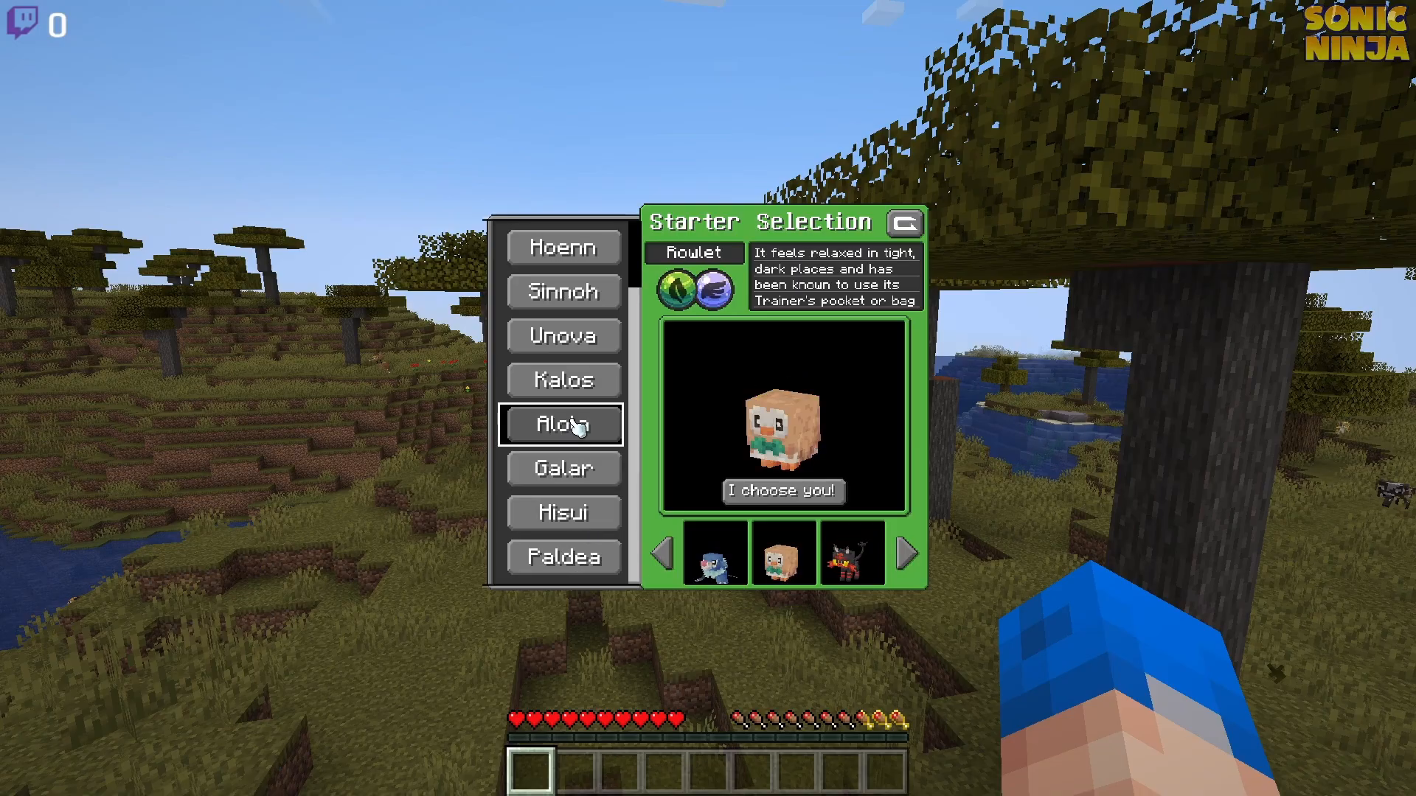
click(578, 466)
click(582, 510)
click(588, 558)
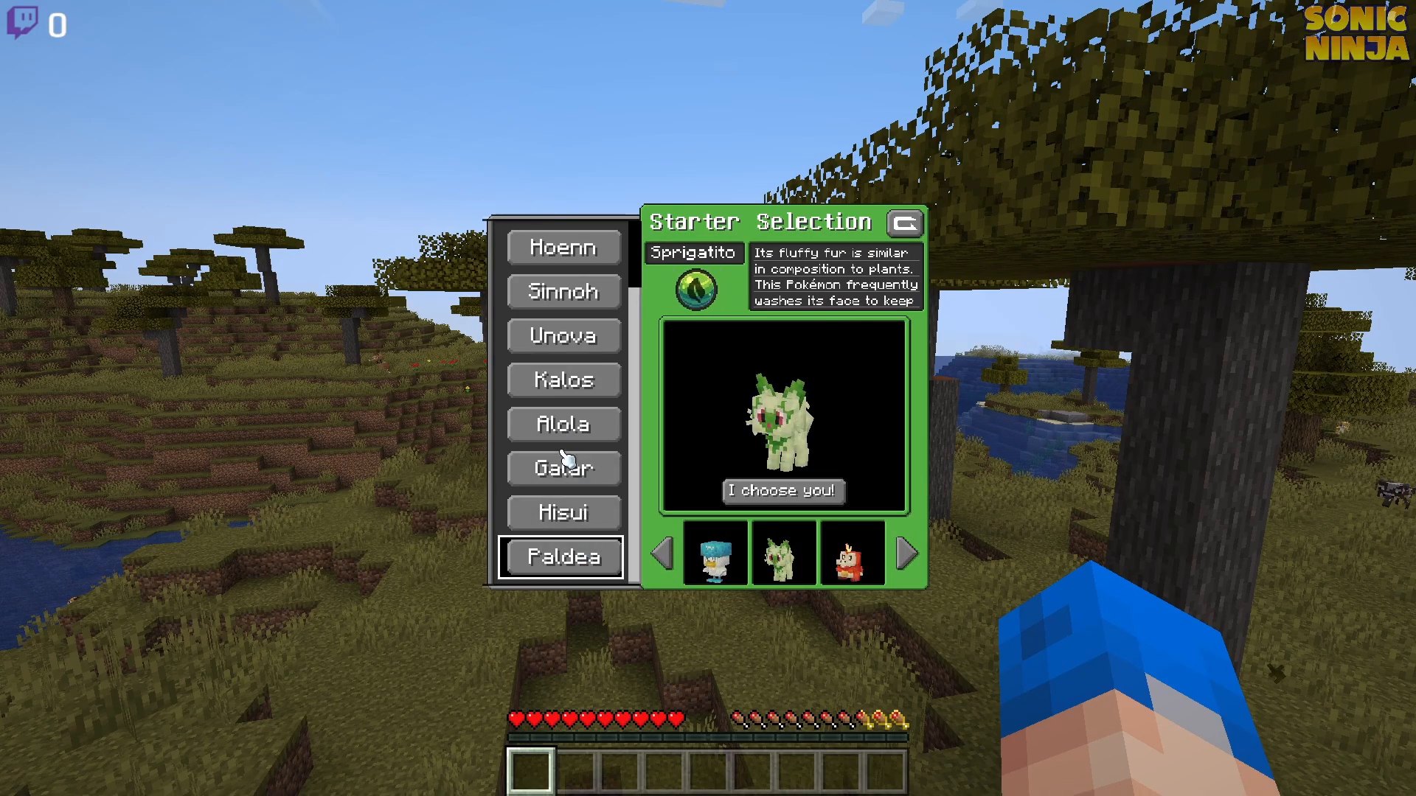
Choose Squirtle from the Kanto region as the starter Pokémon
scroll(564, 457, up, 4)
click(553, 255)
click(708, 549)
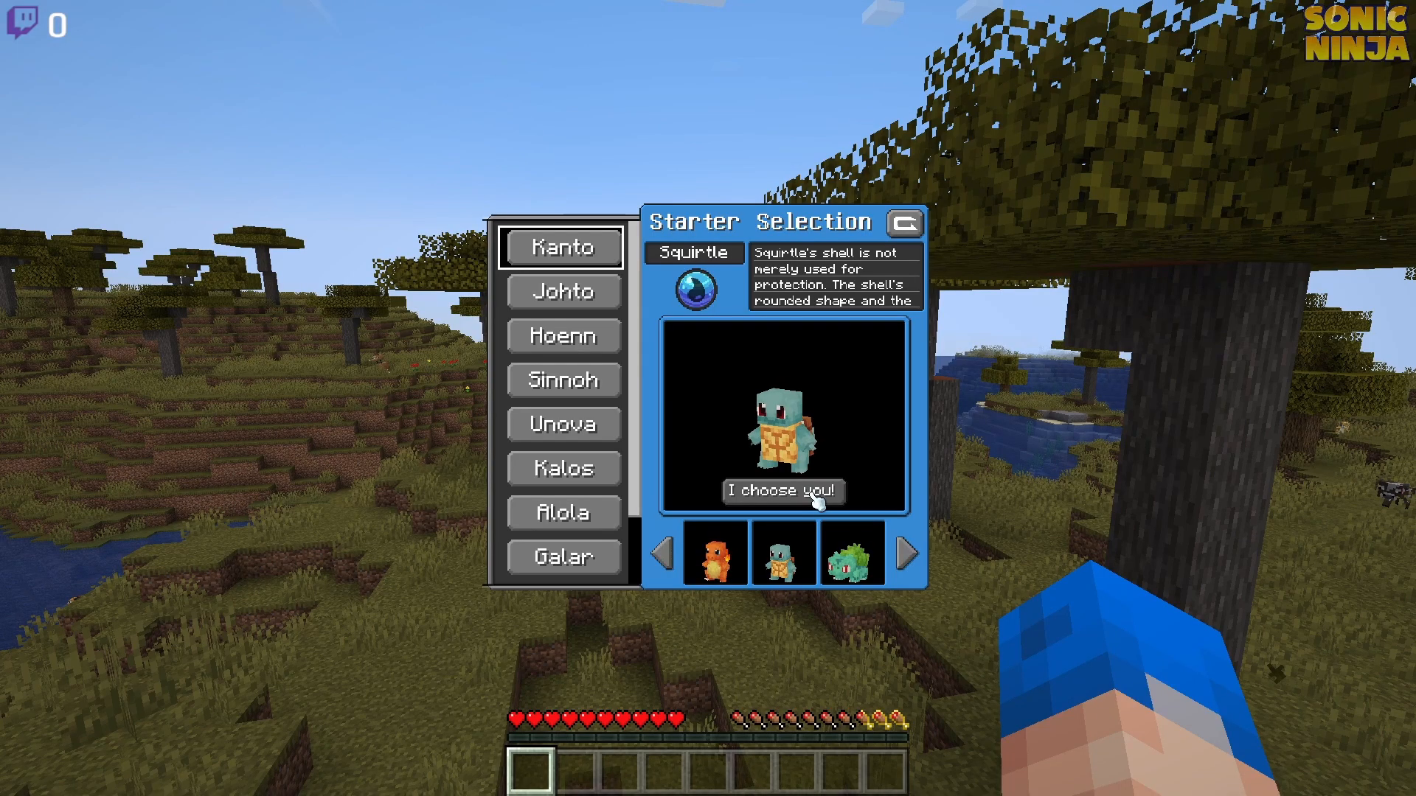
click(808, 491)
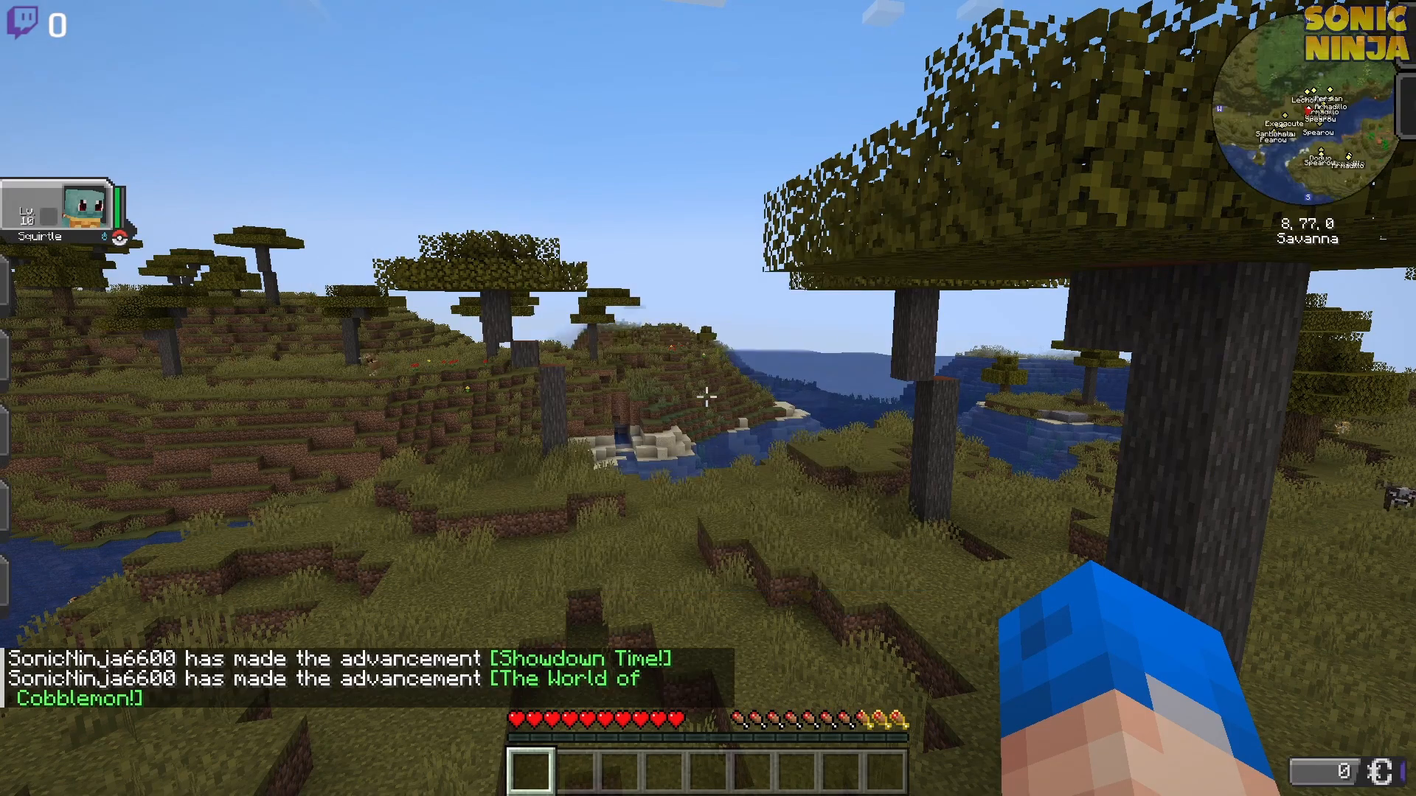
Open Squirtle's summary and examine its moves and the replacements available for Rapid Spin
key(w)
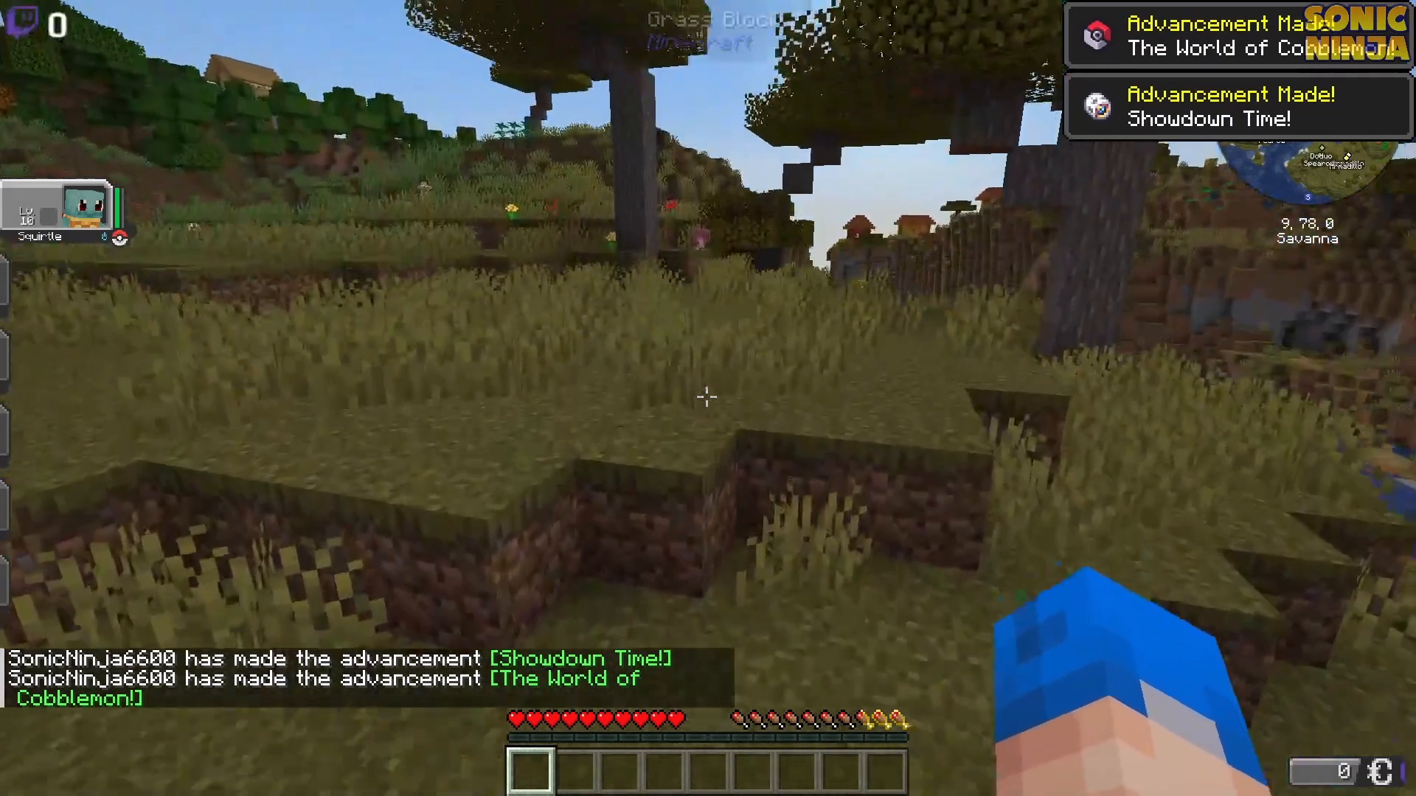
key(m)
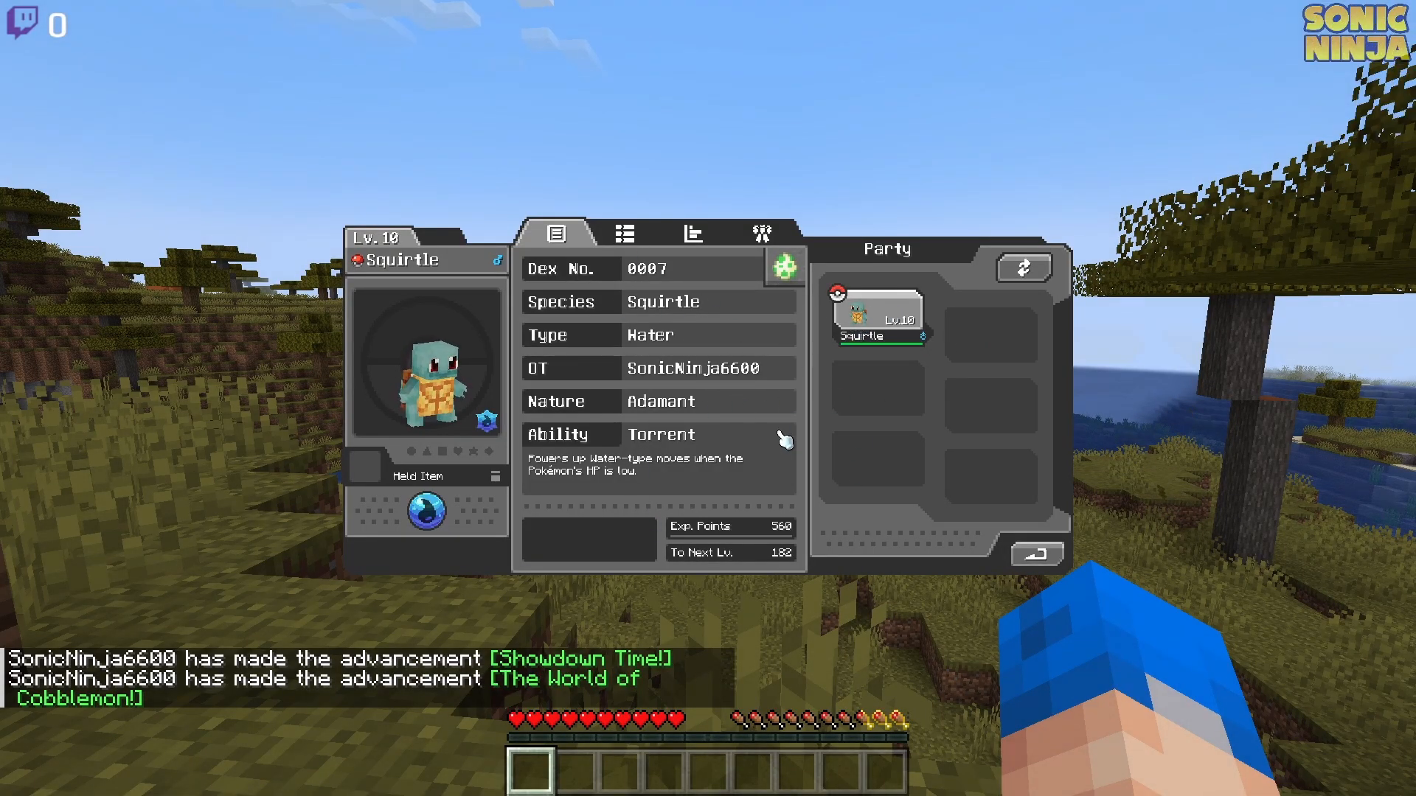
click(649, 234)
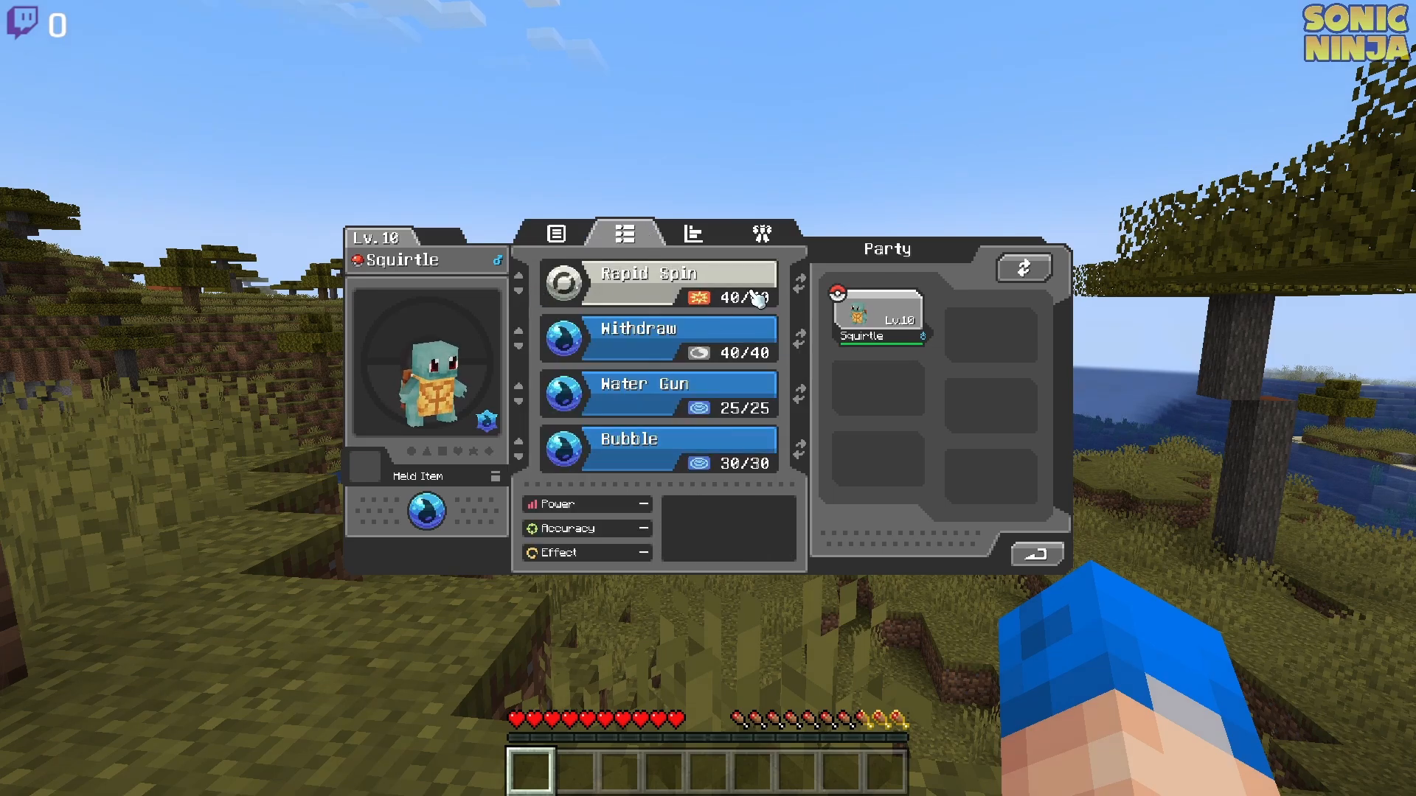
click(799, 286)
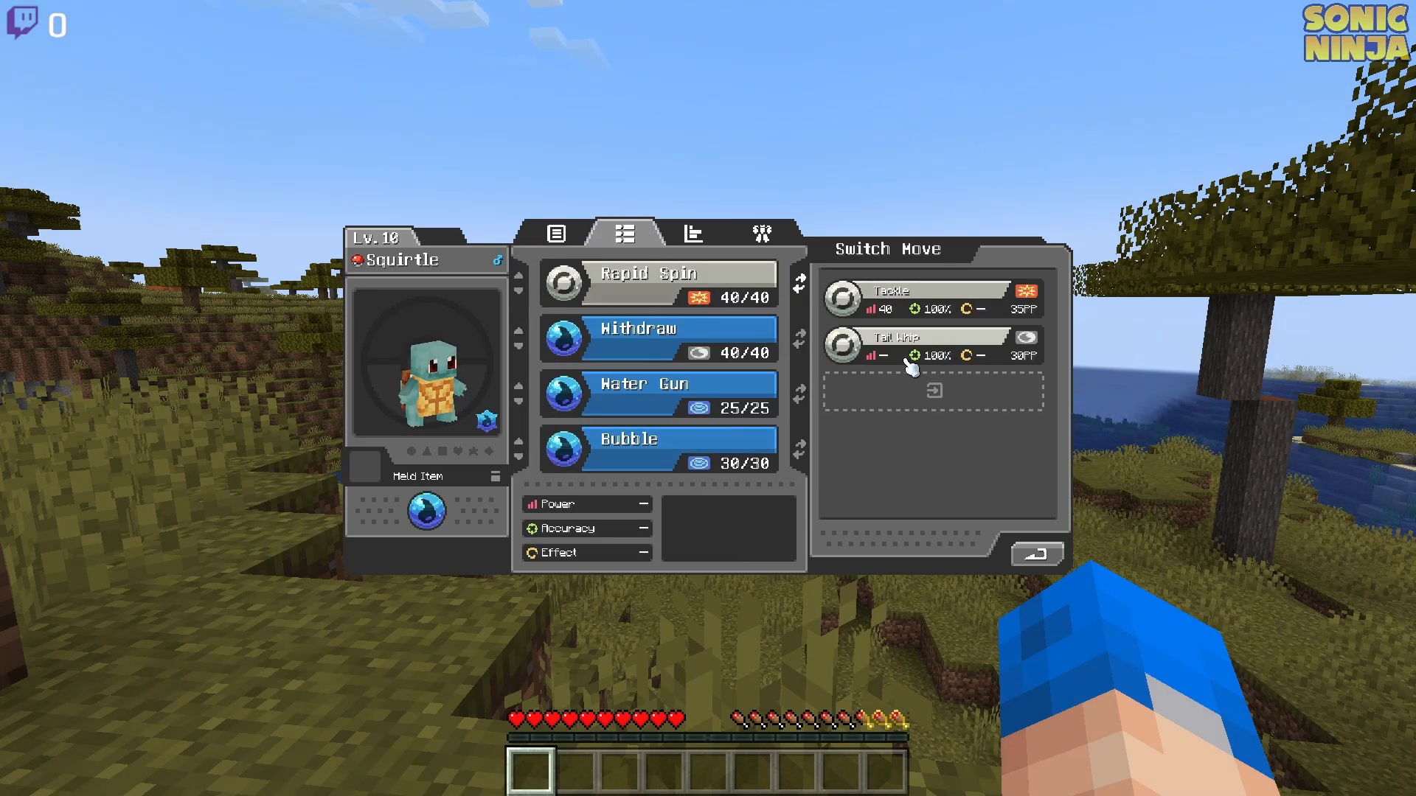
click(804, 287)
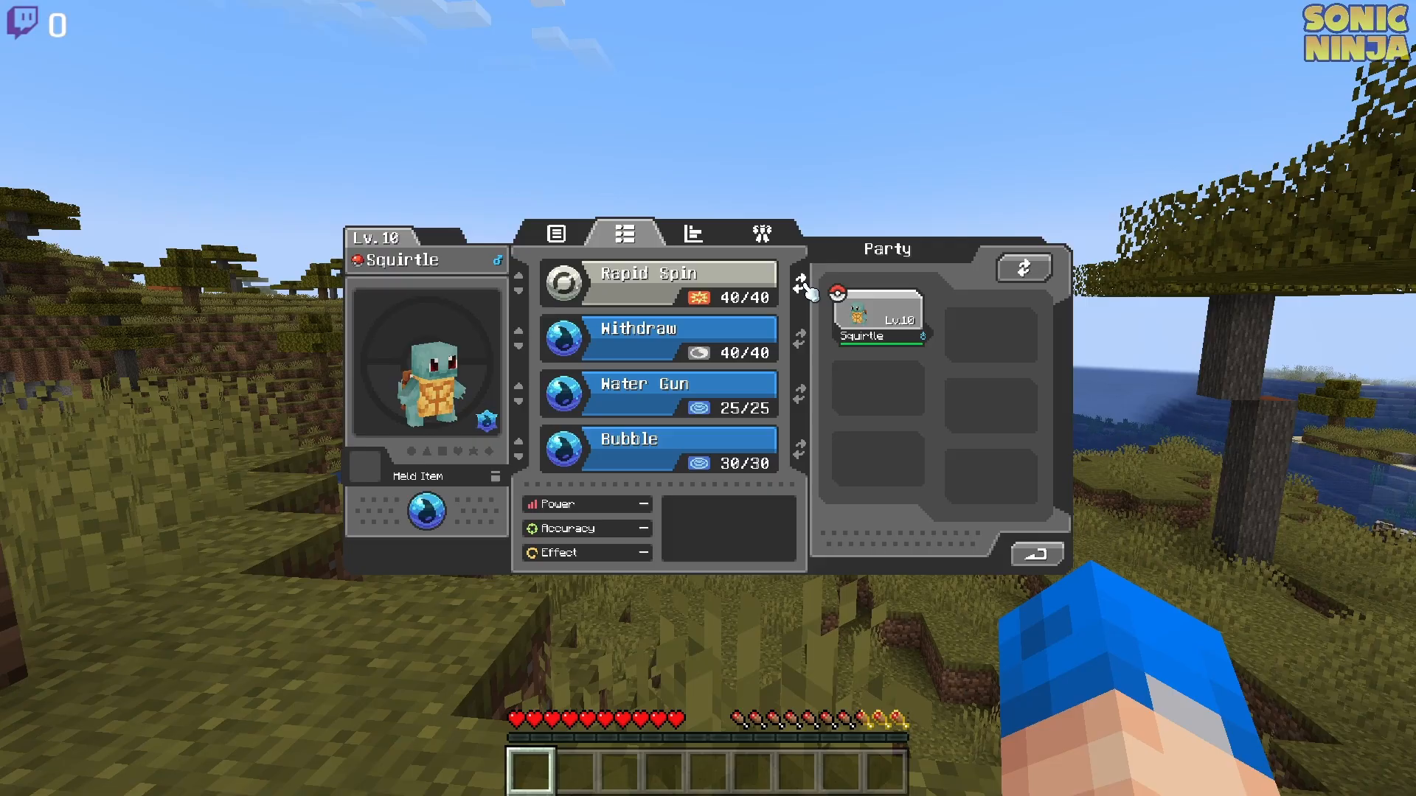
Examine Squirtle's IVs, friendship values, ribbons, base stats and general info, and close the summary
click(693, 236)
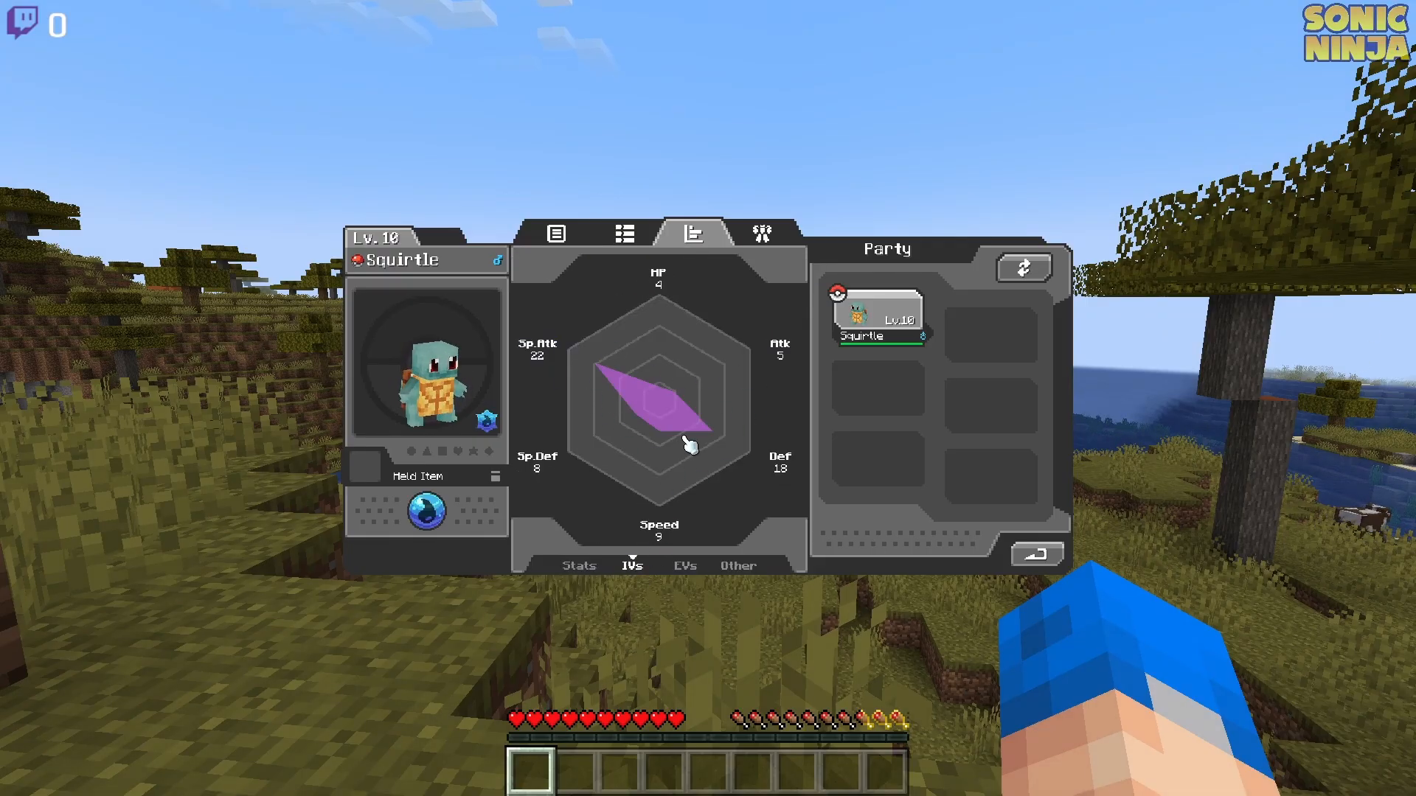
click(735, 569)
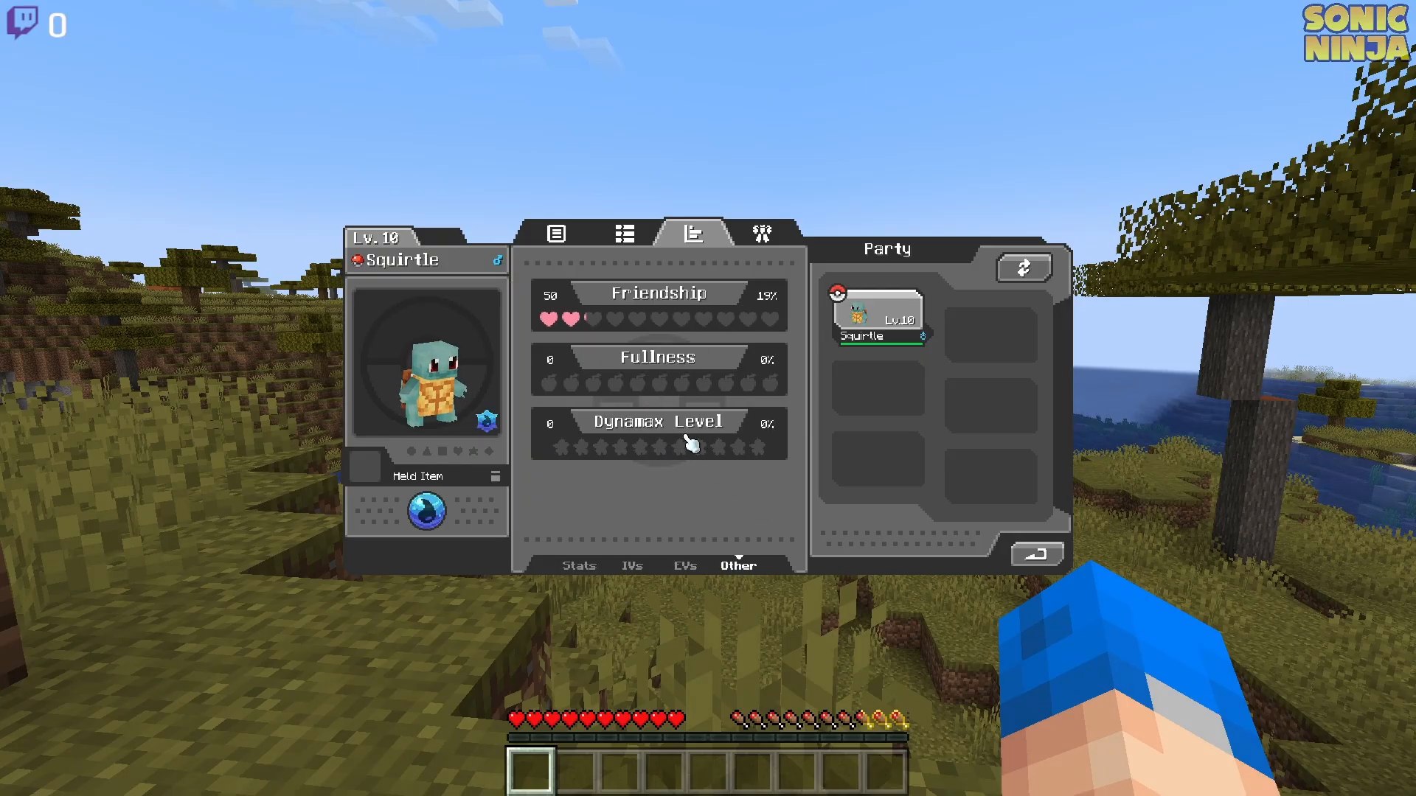
click(761, 233)
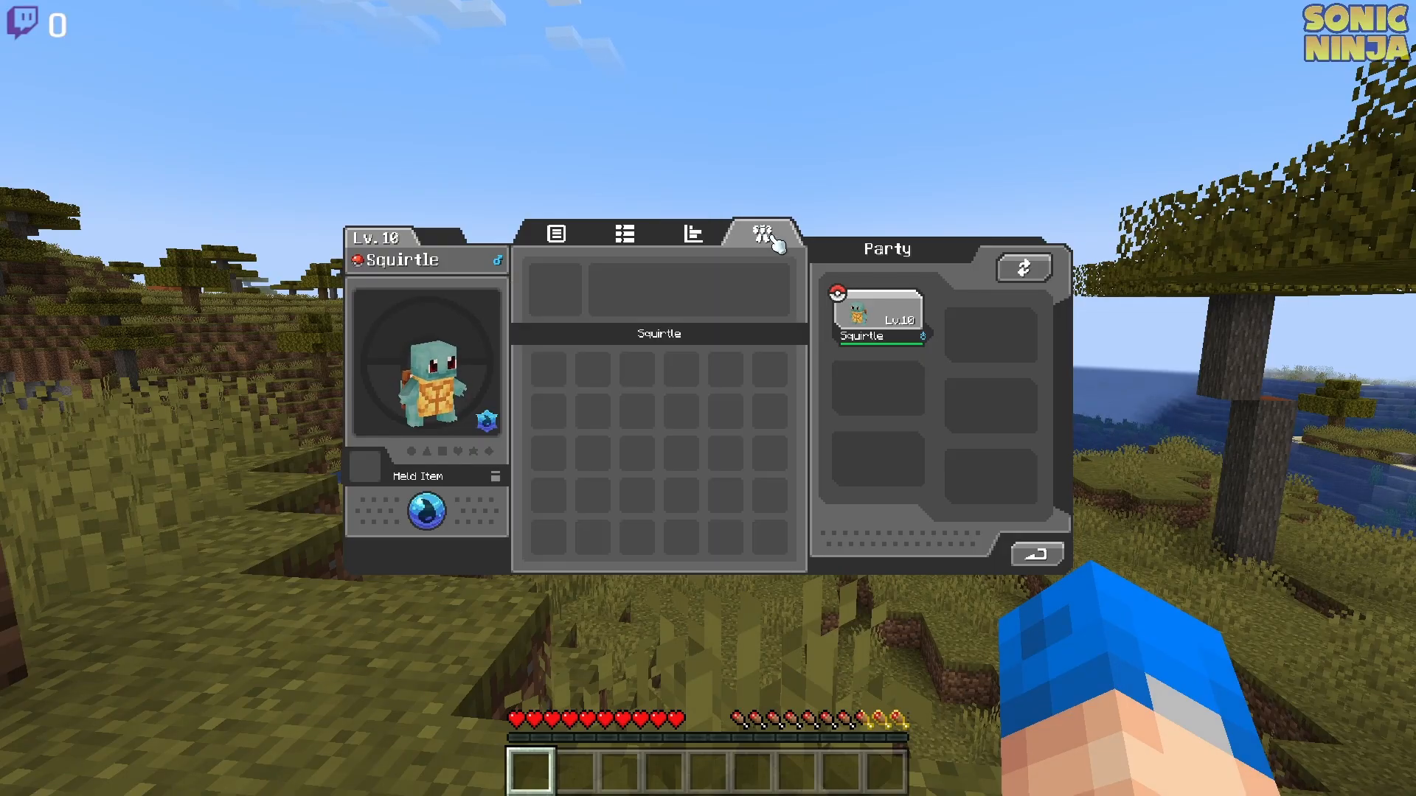
click(558, 236)
click(695, 236)
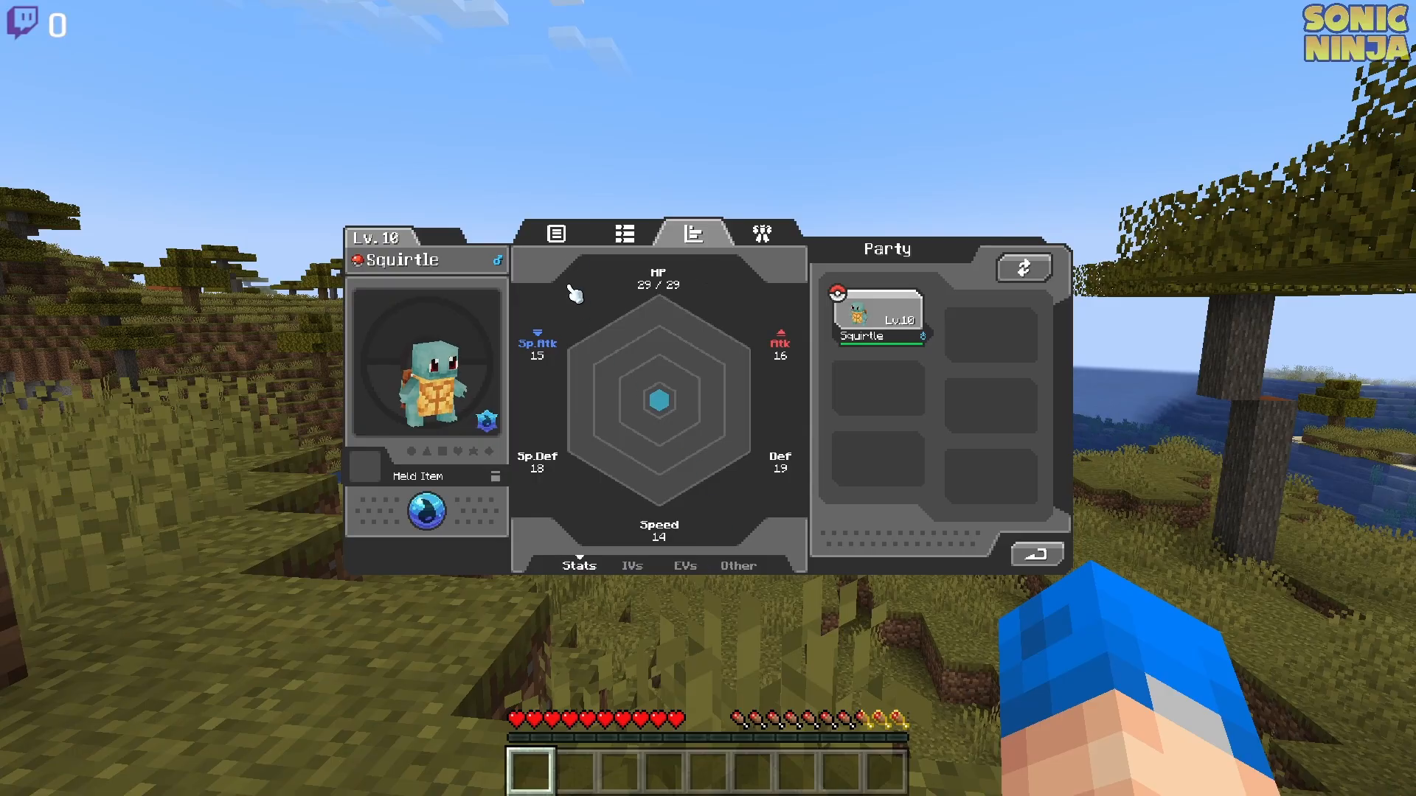
click(569, 244)
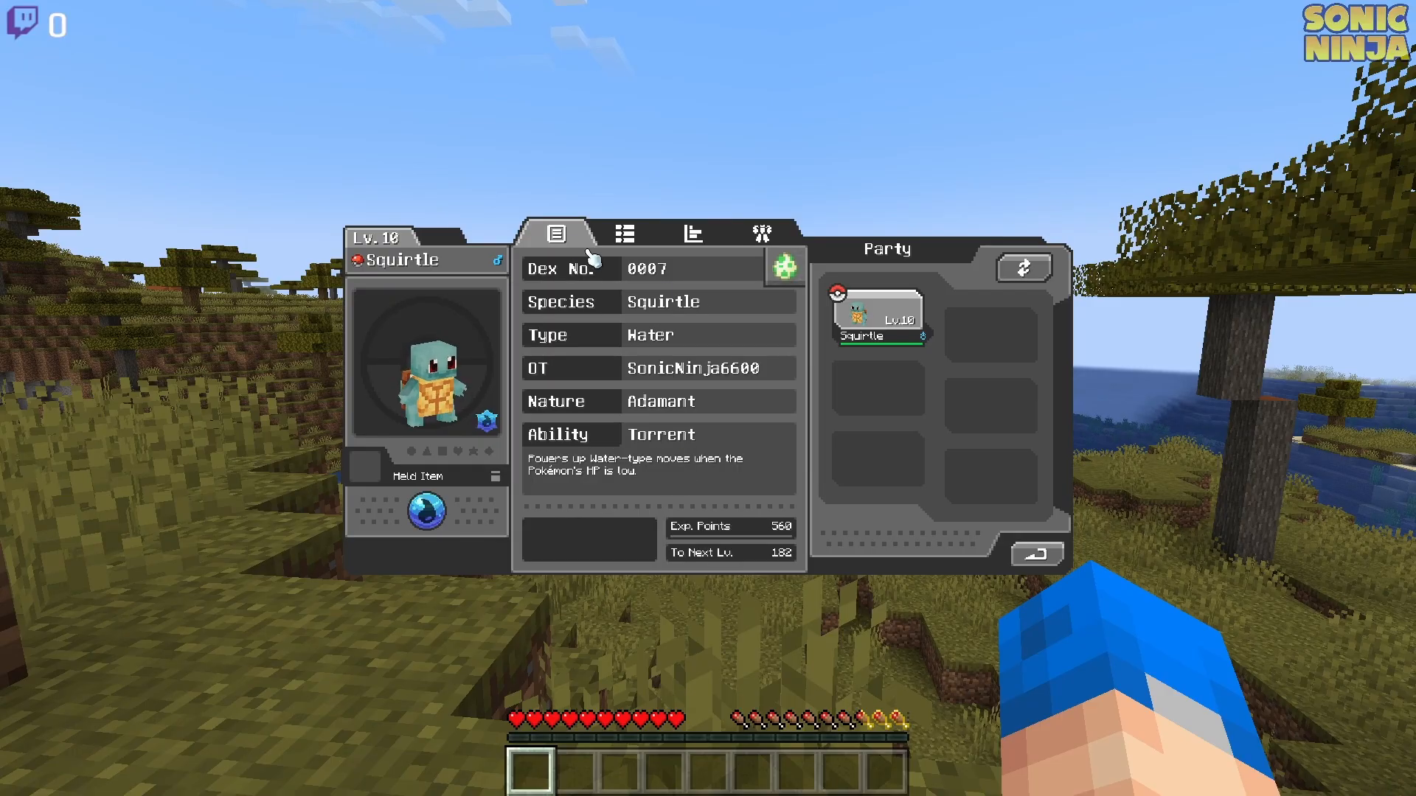
key(Escape)
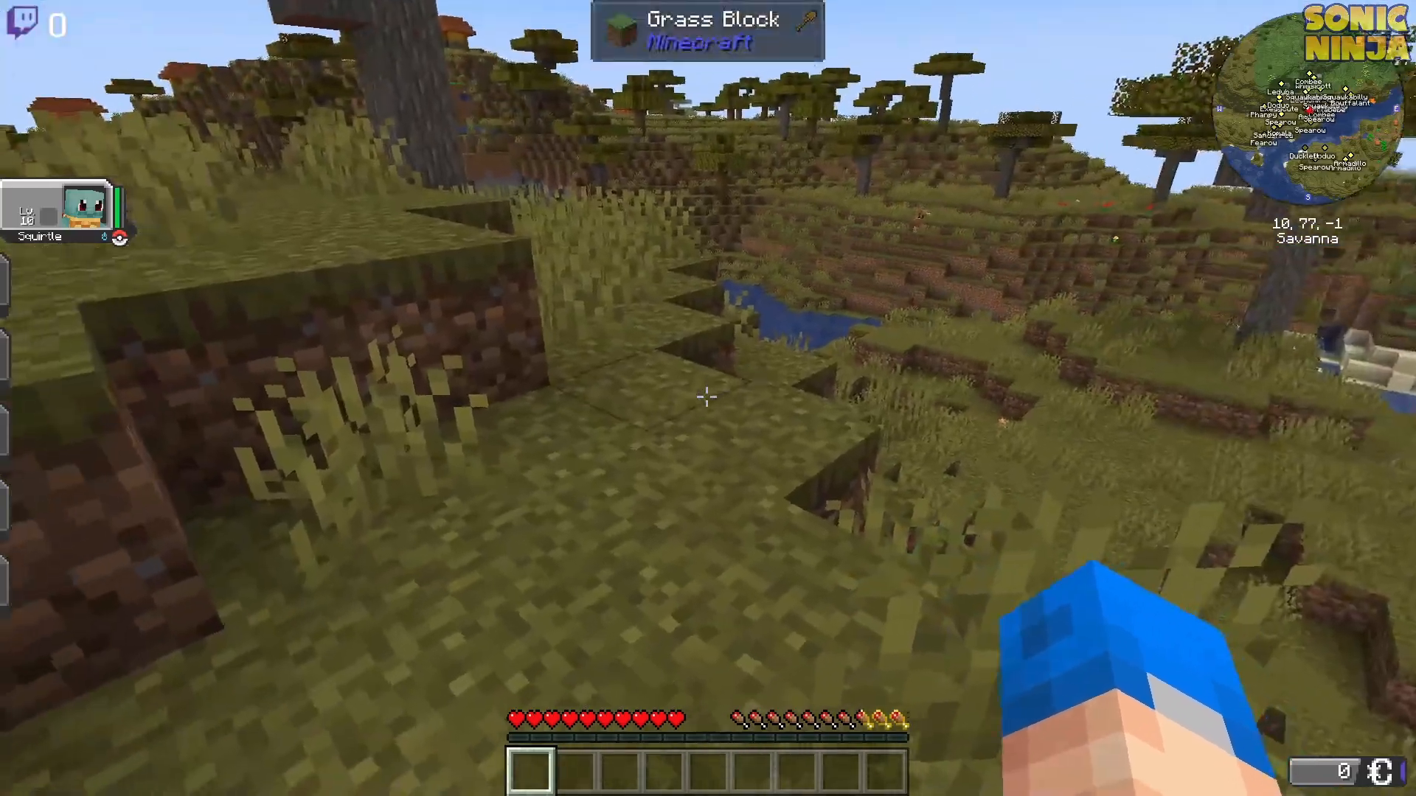
Send Squirtle out into the world and break the nearby grass to collect wheat seeds
key(r)
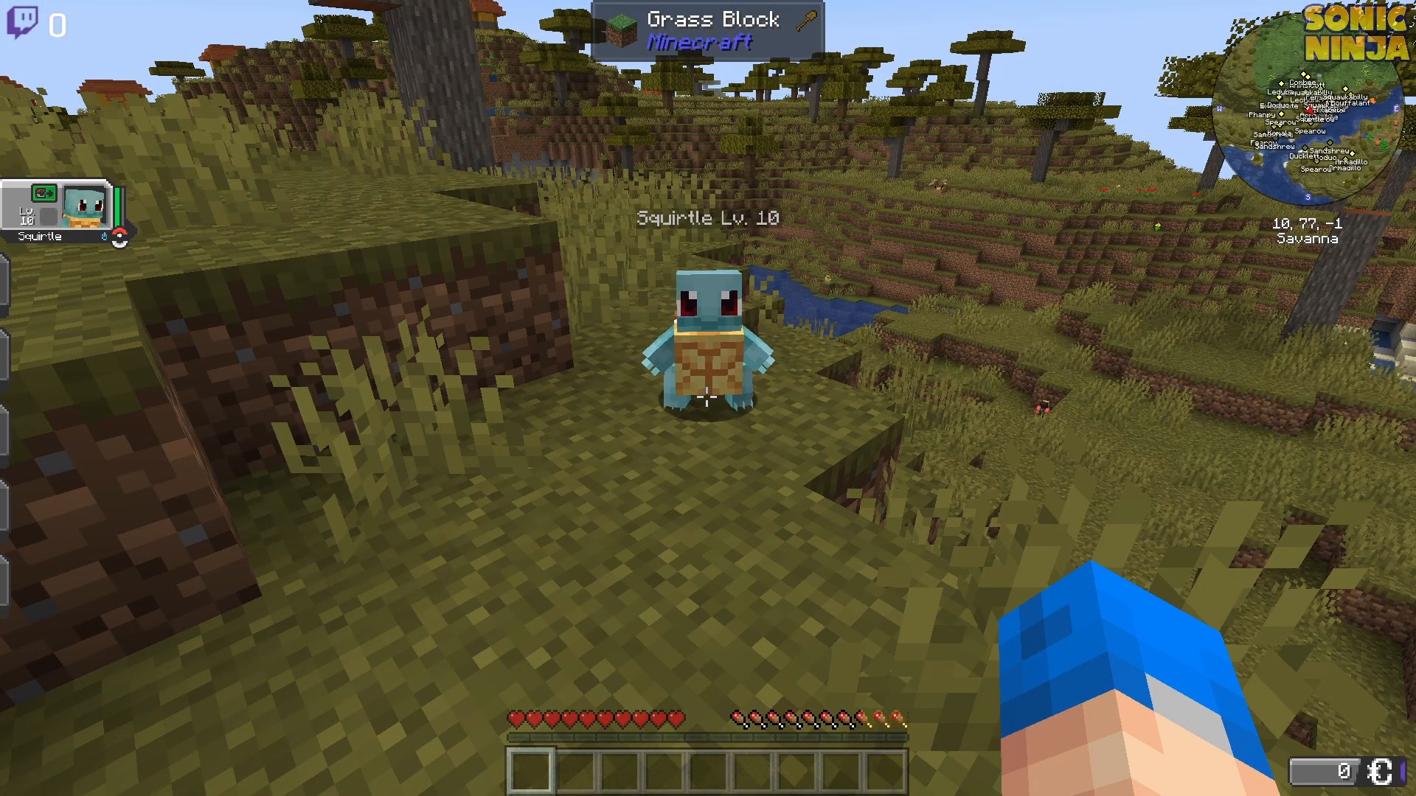
key(w)
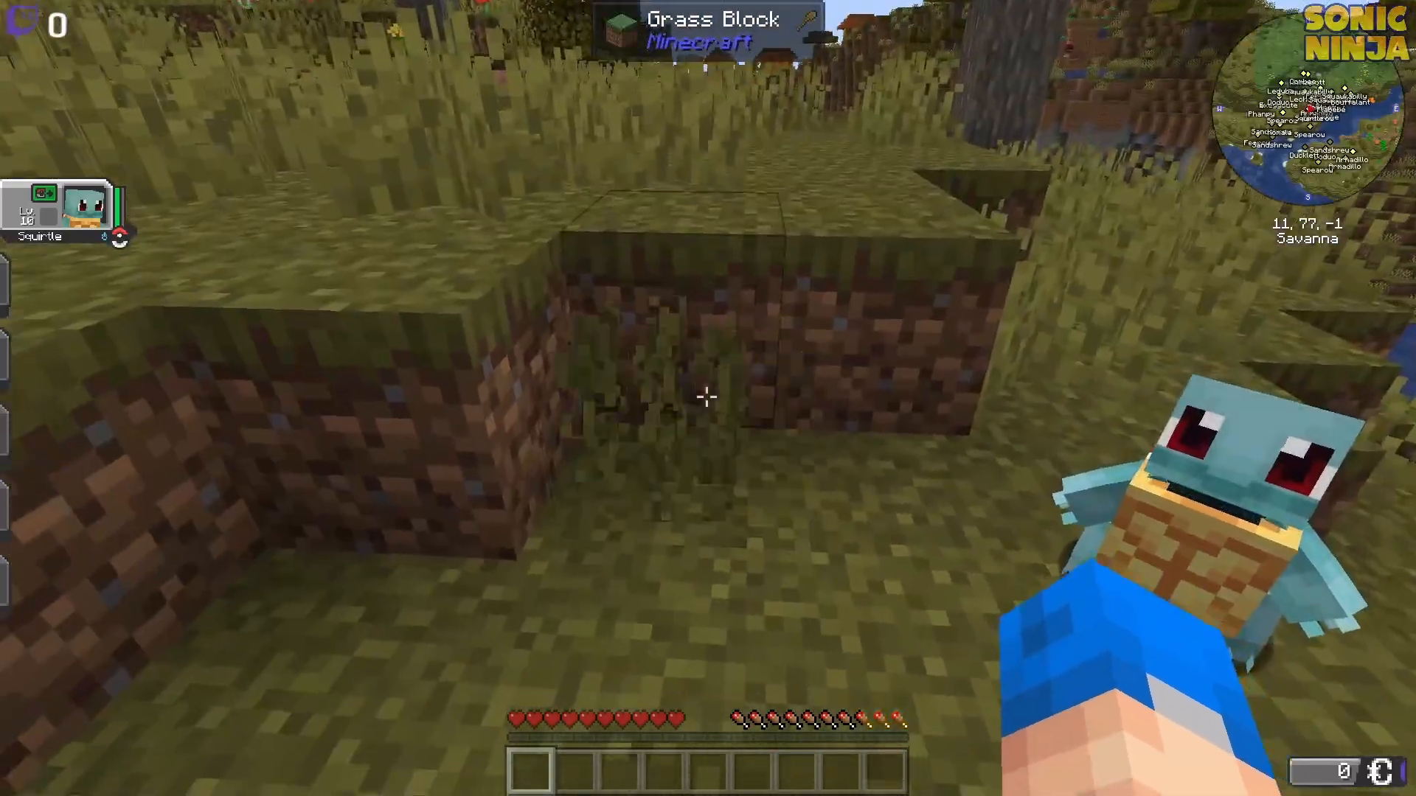
click(707, 397)
key(w)
click(706, 396)
key(space)
click(706, 397)
click(706, 397)
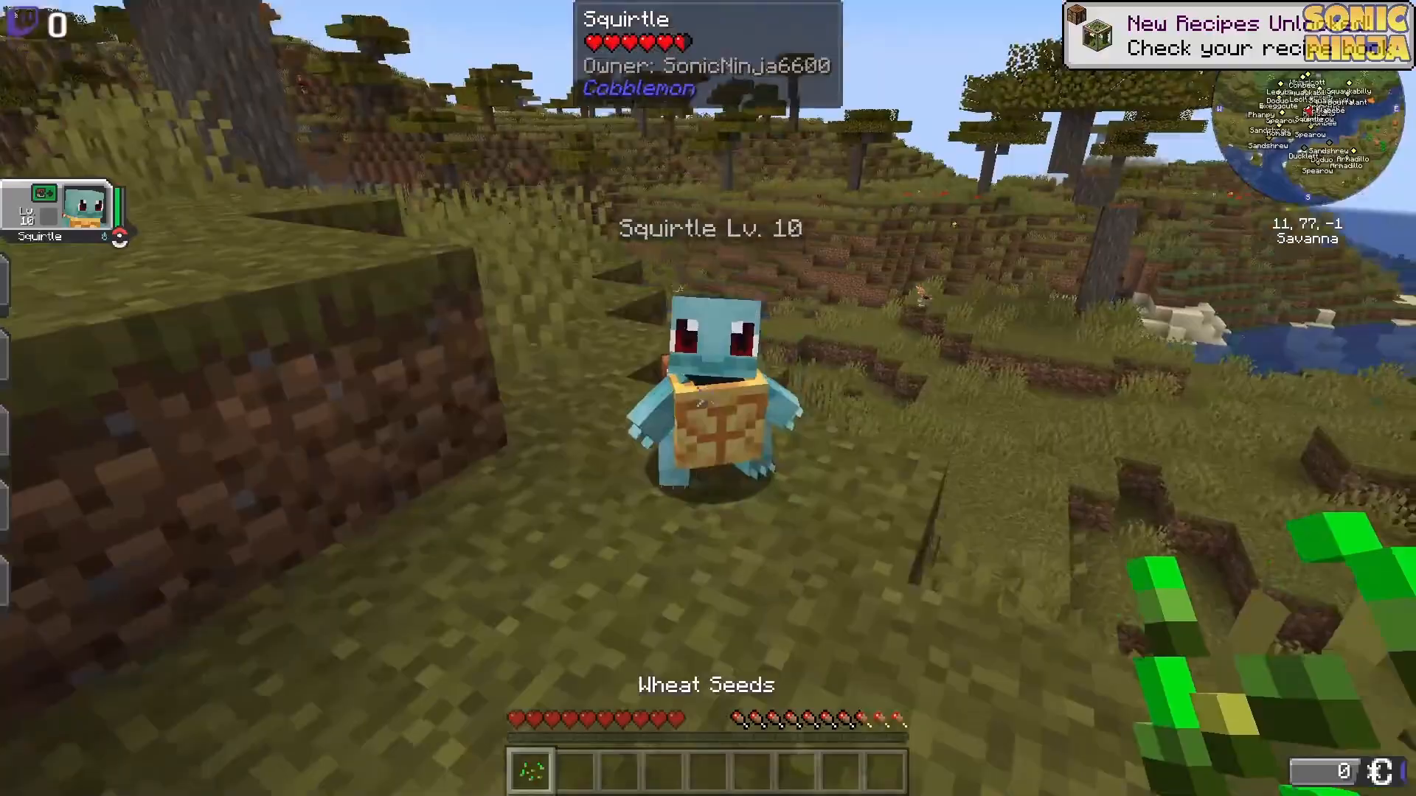
Interact with Squirtle to put it on the character's shoulder and check the character in third-person view
shift+right_click(707, 397)
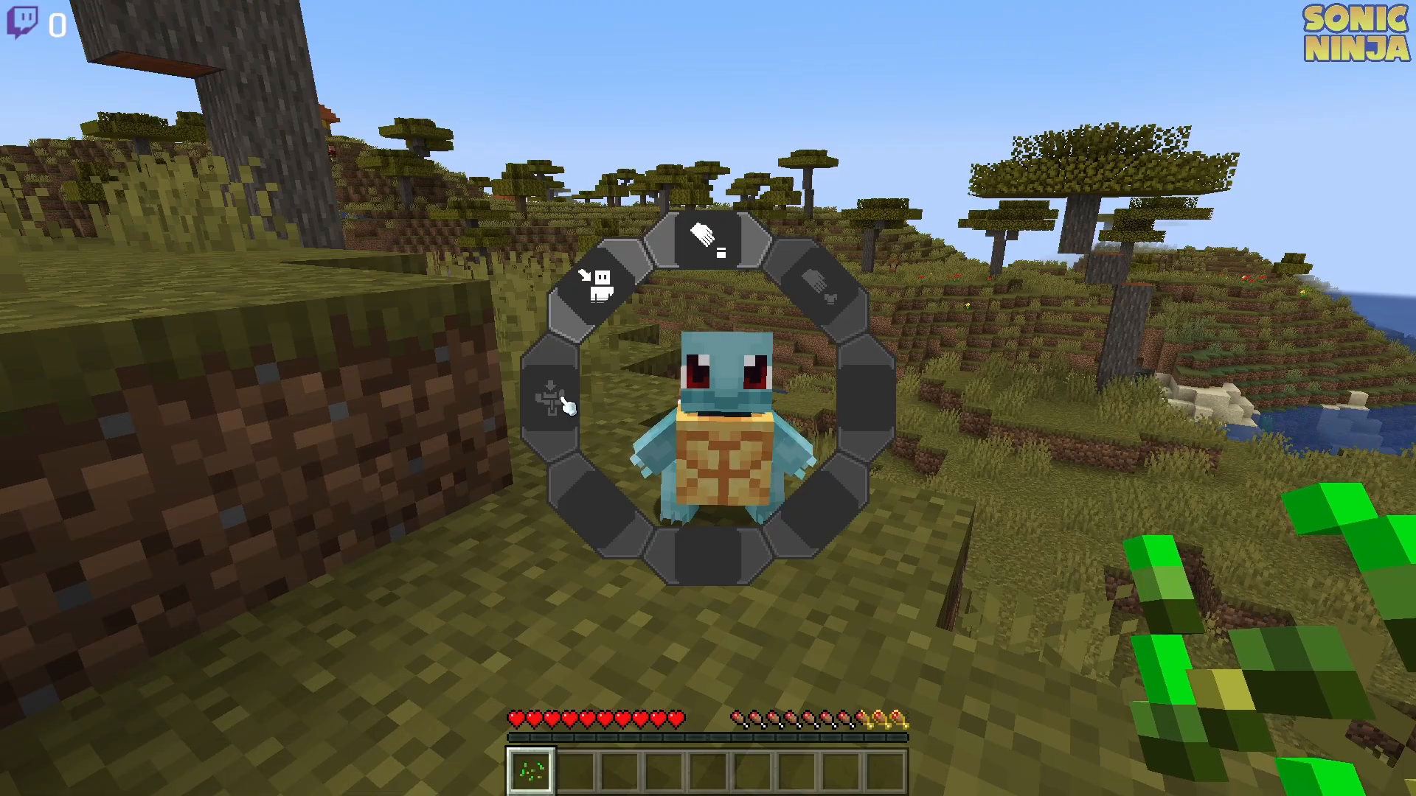
click(599, 286)
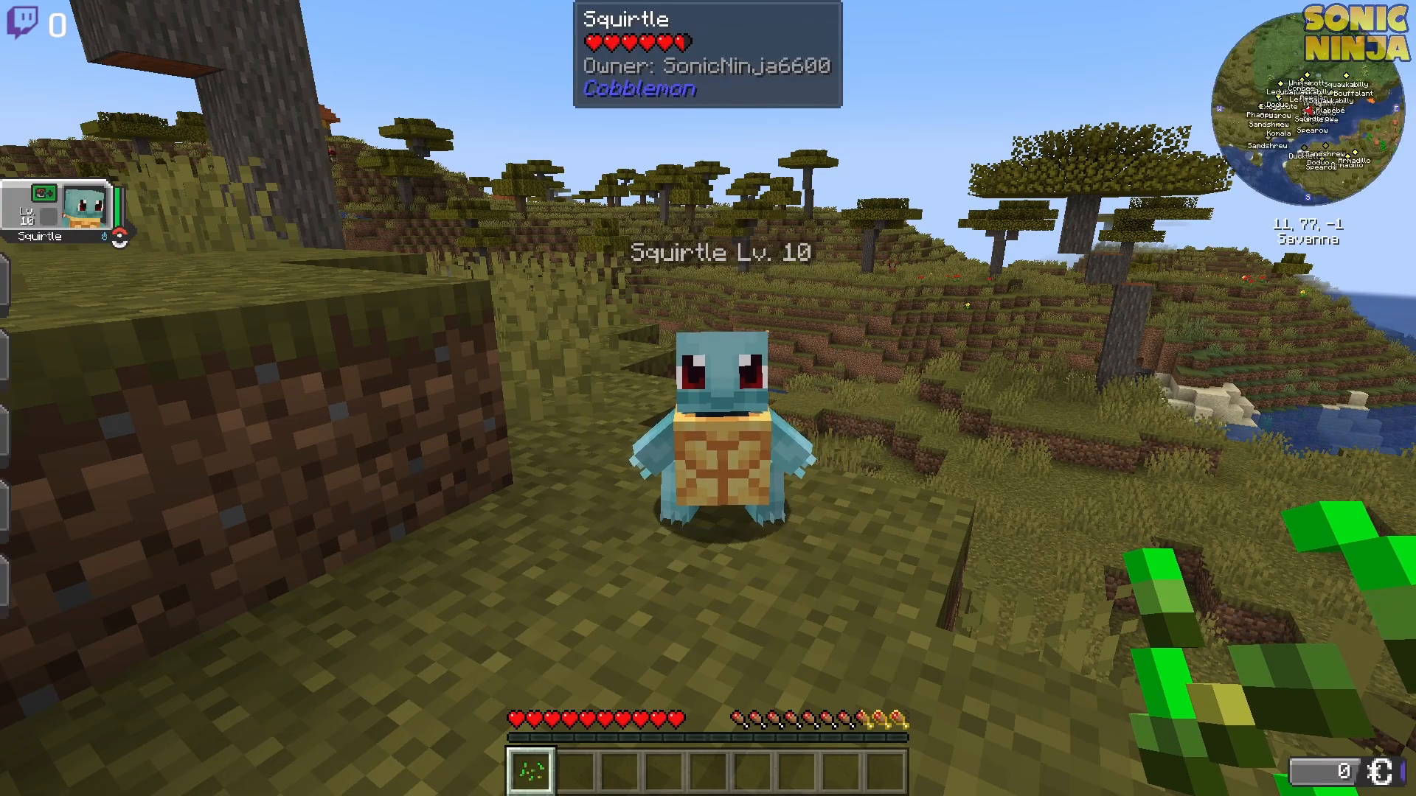
key(F5)
key(F5)
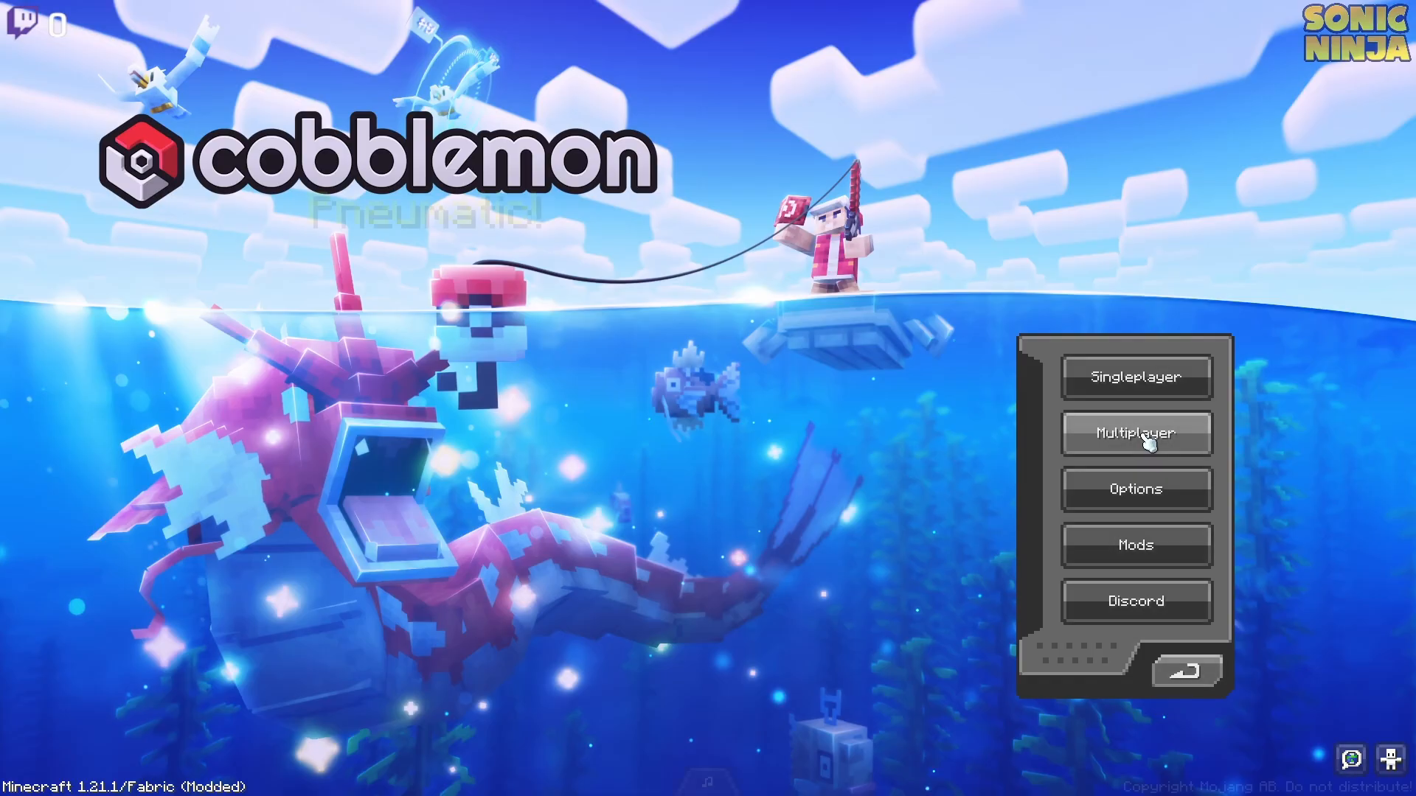
Join the New Cobble Boys multiplayer server and walk to the birch doors of the house
click(1148, 442)
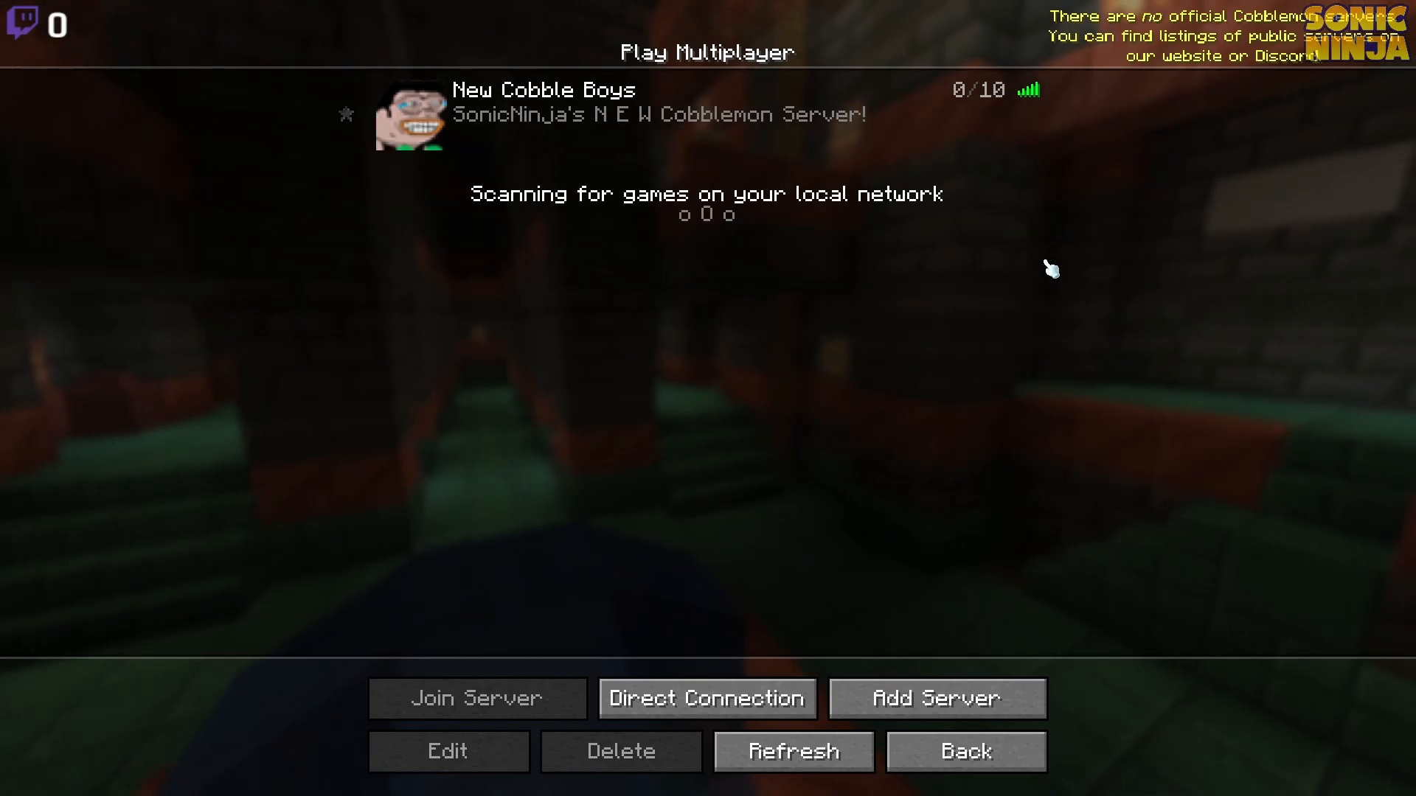
mouse_move(435, 121)
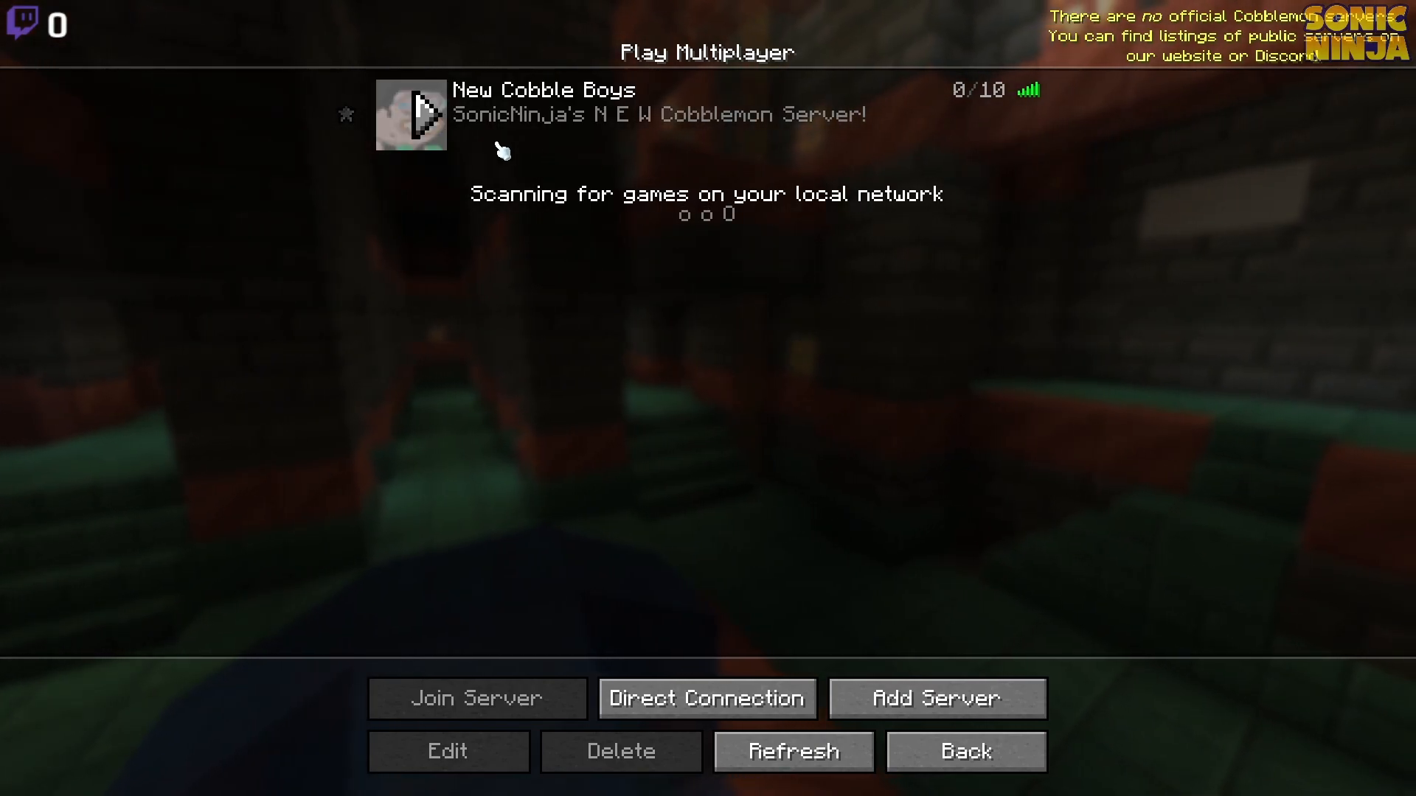
click(435, 121)
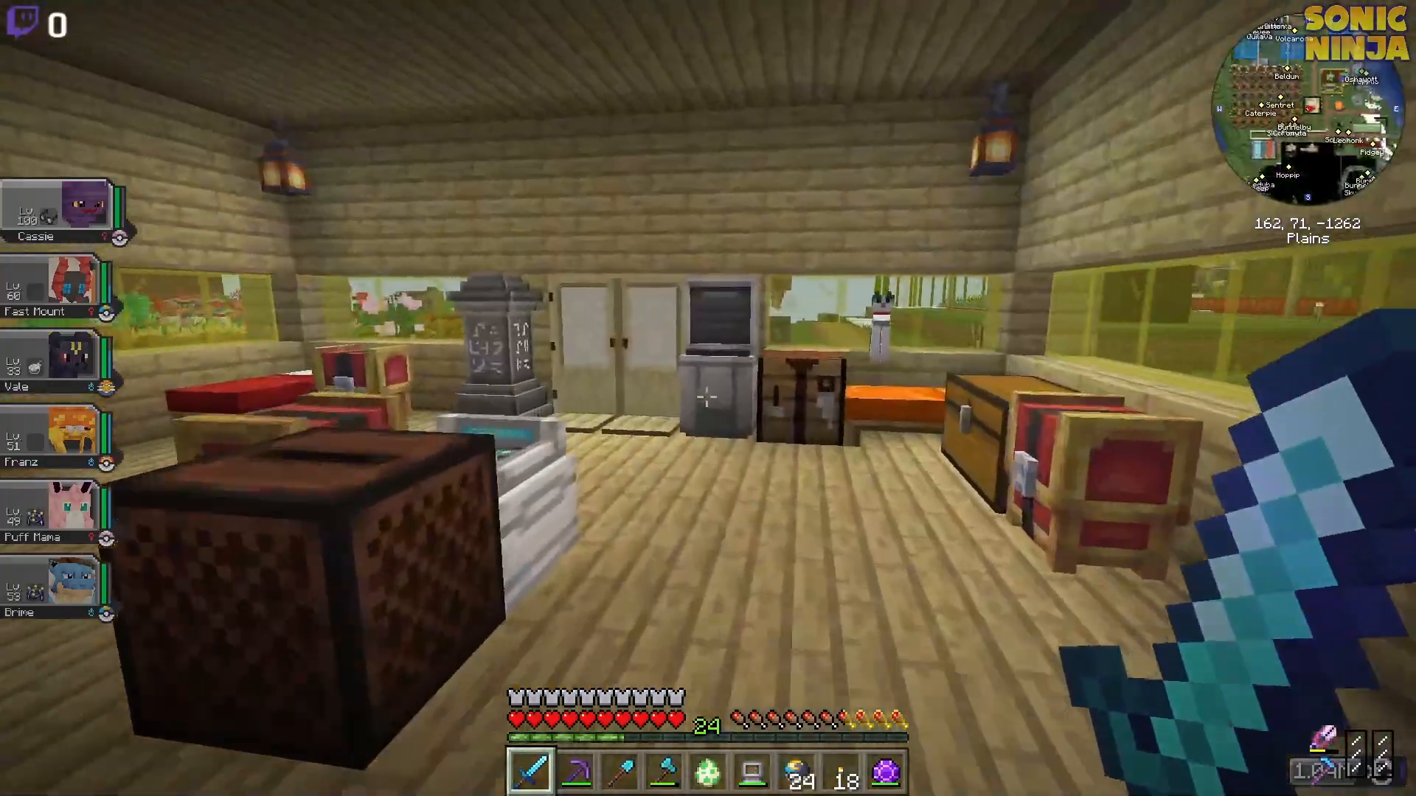
key(w)
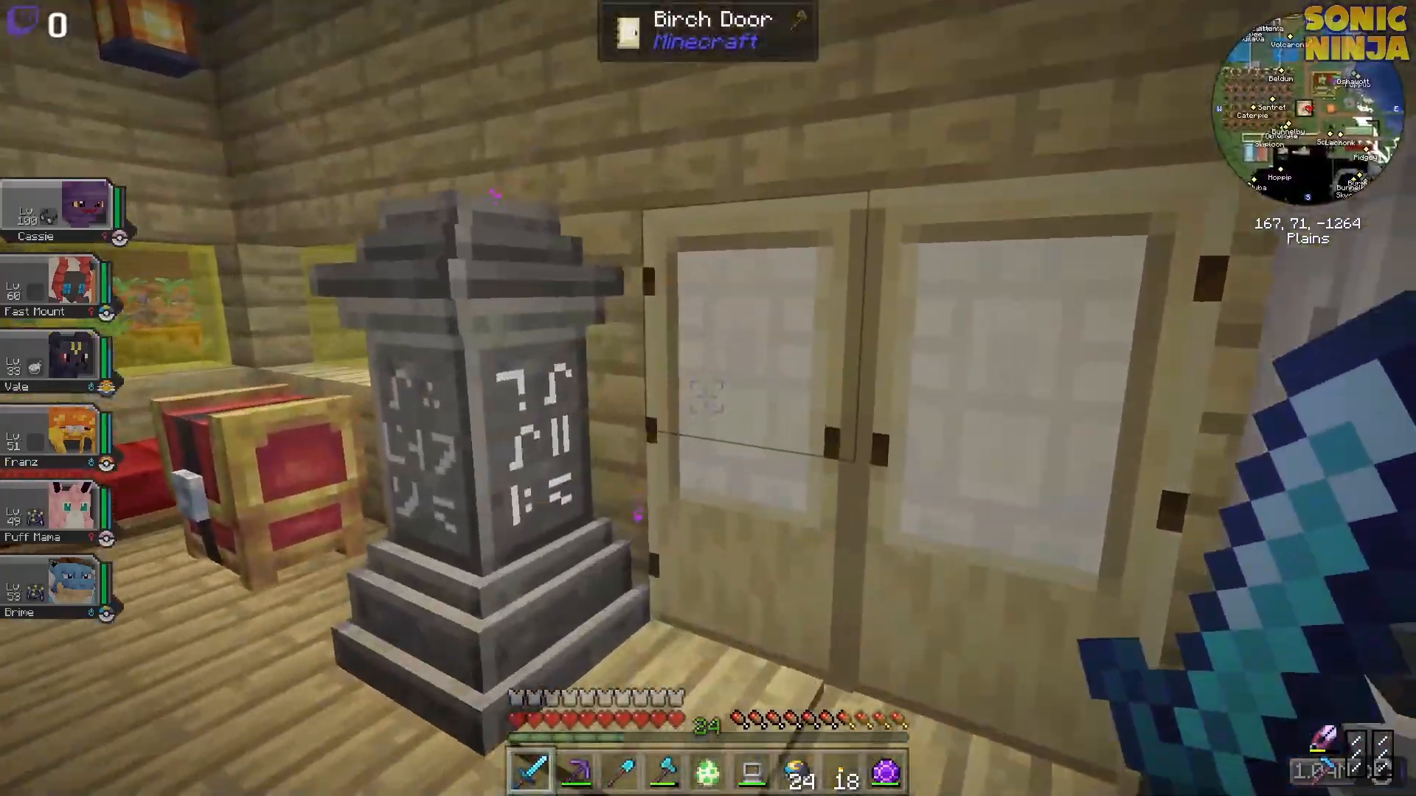
Leave the house through the birch doors and walk past the large tree to the lawn beside the crop fields
right_click(707, 398)
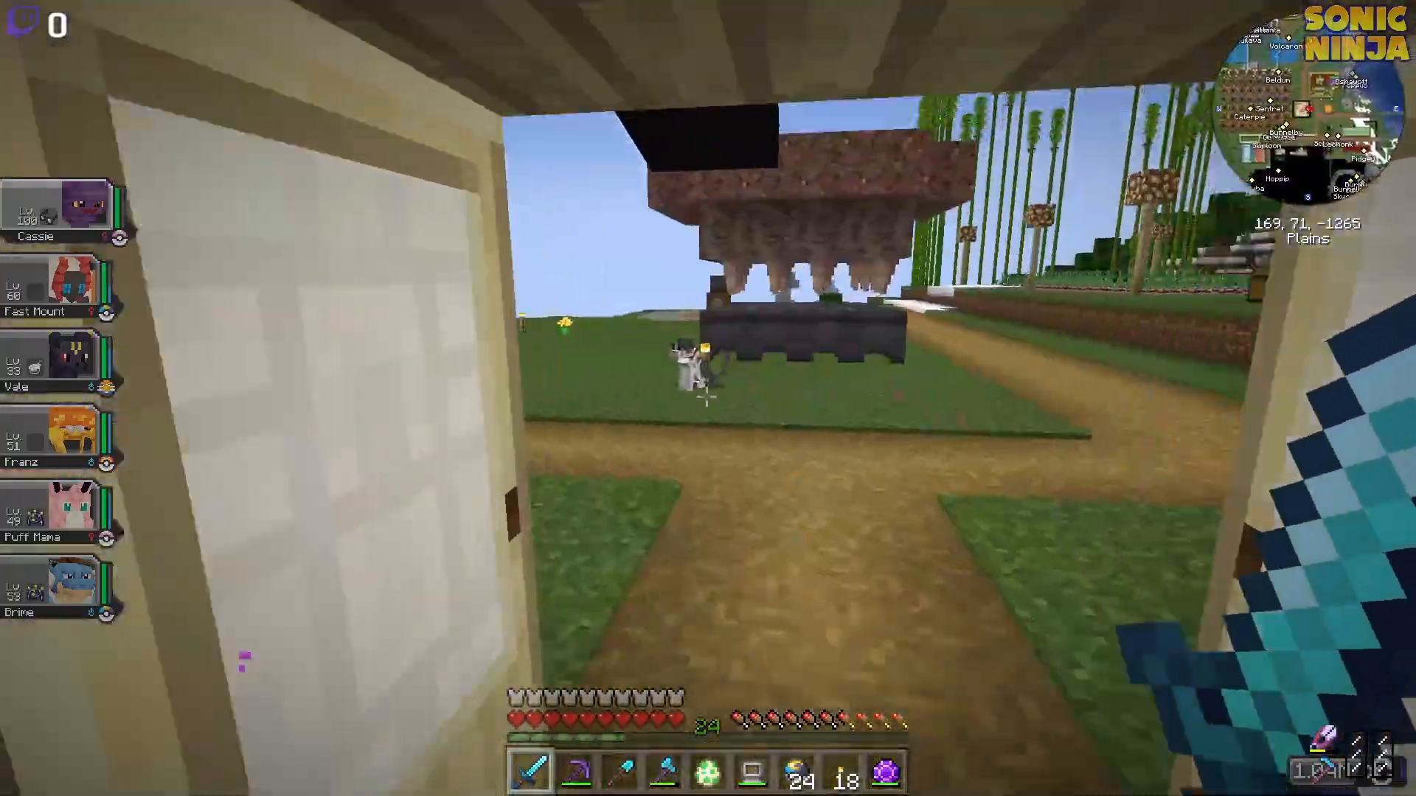
key(w)
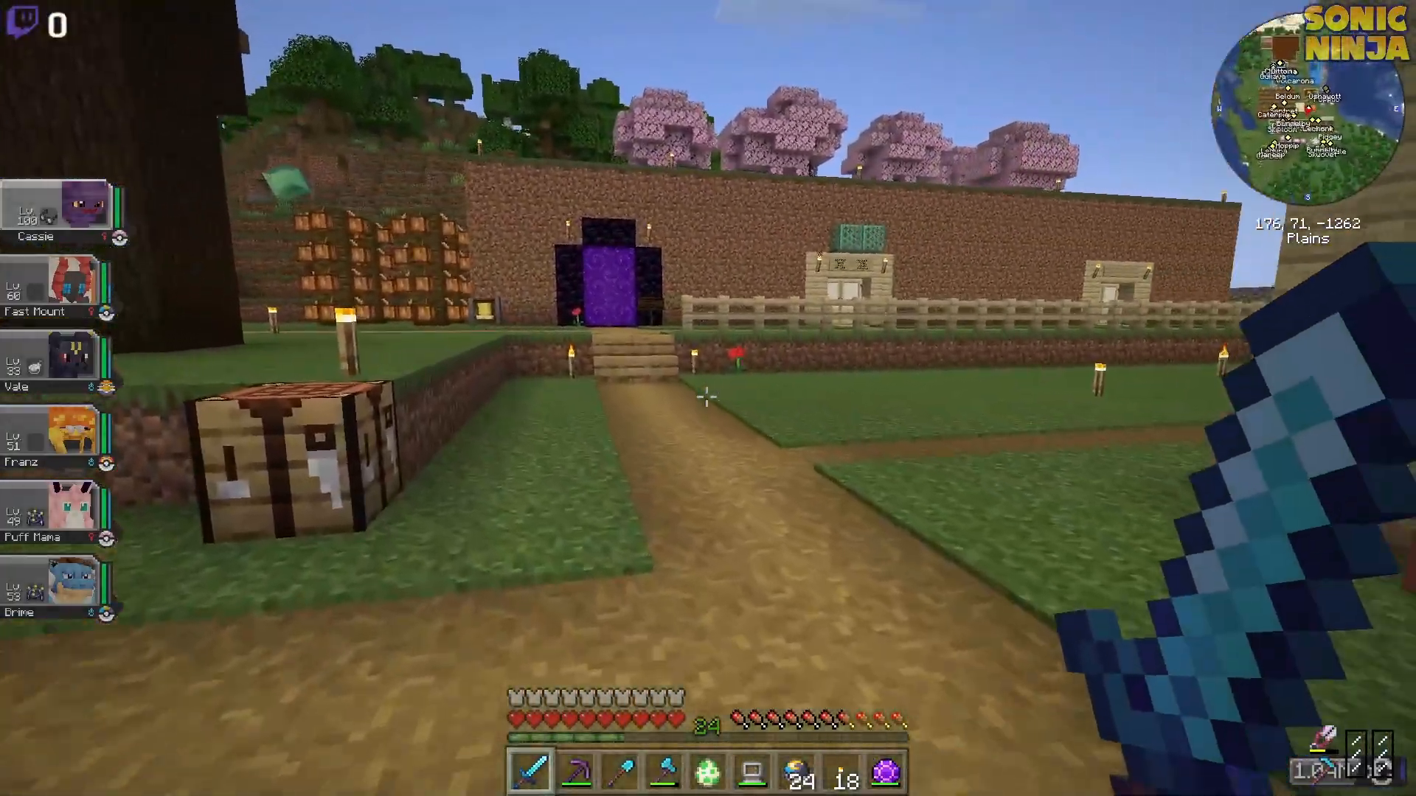
key(w)
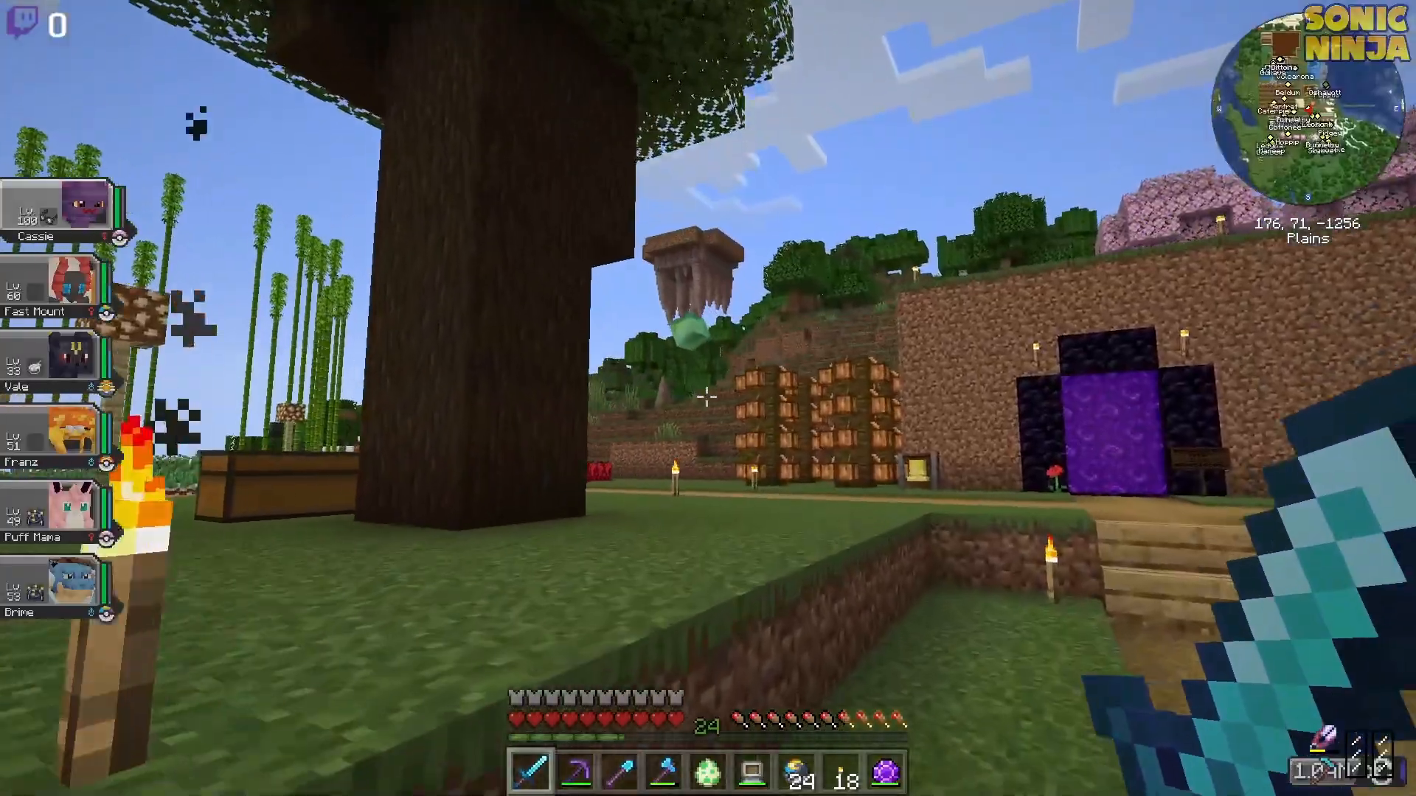
key(w)
key(space)
scroll(707, 398, down, 1)
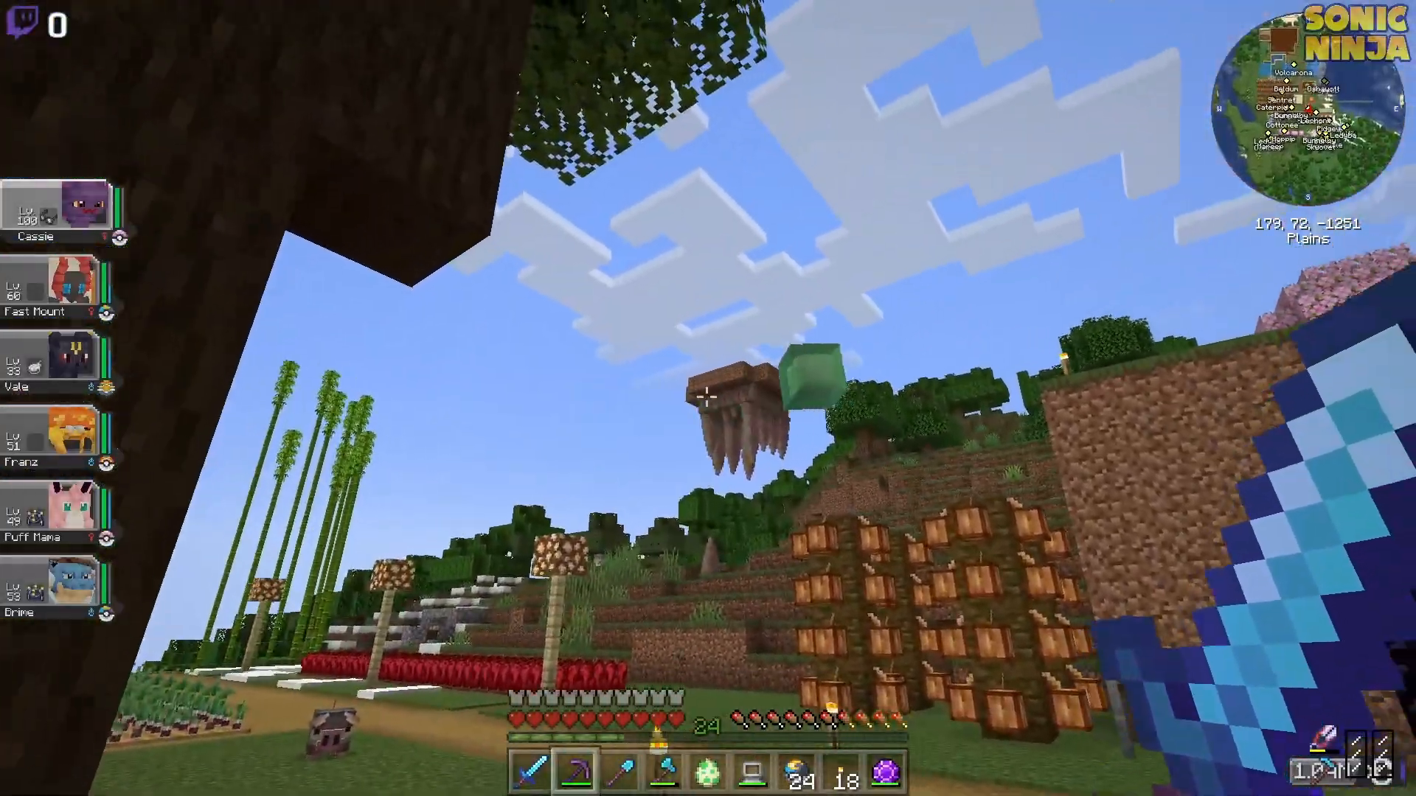
scroll(706, 398, down, 4)
key(w)
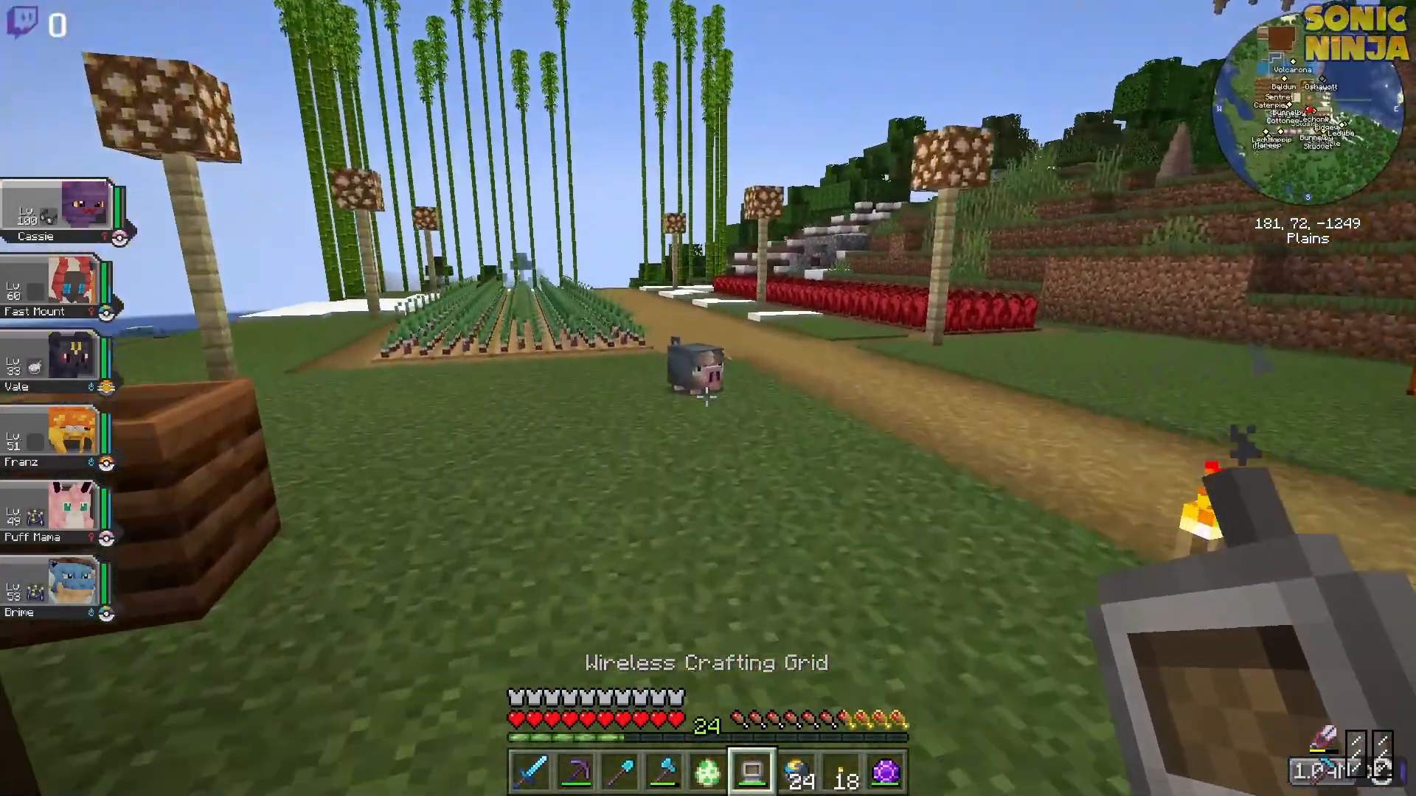
Switch to the diamond shovel, send out the level 100 Mismagius near the path, recall it and send out Blastoise
scroll(706, 398, up, 3)
key(w)
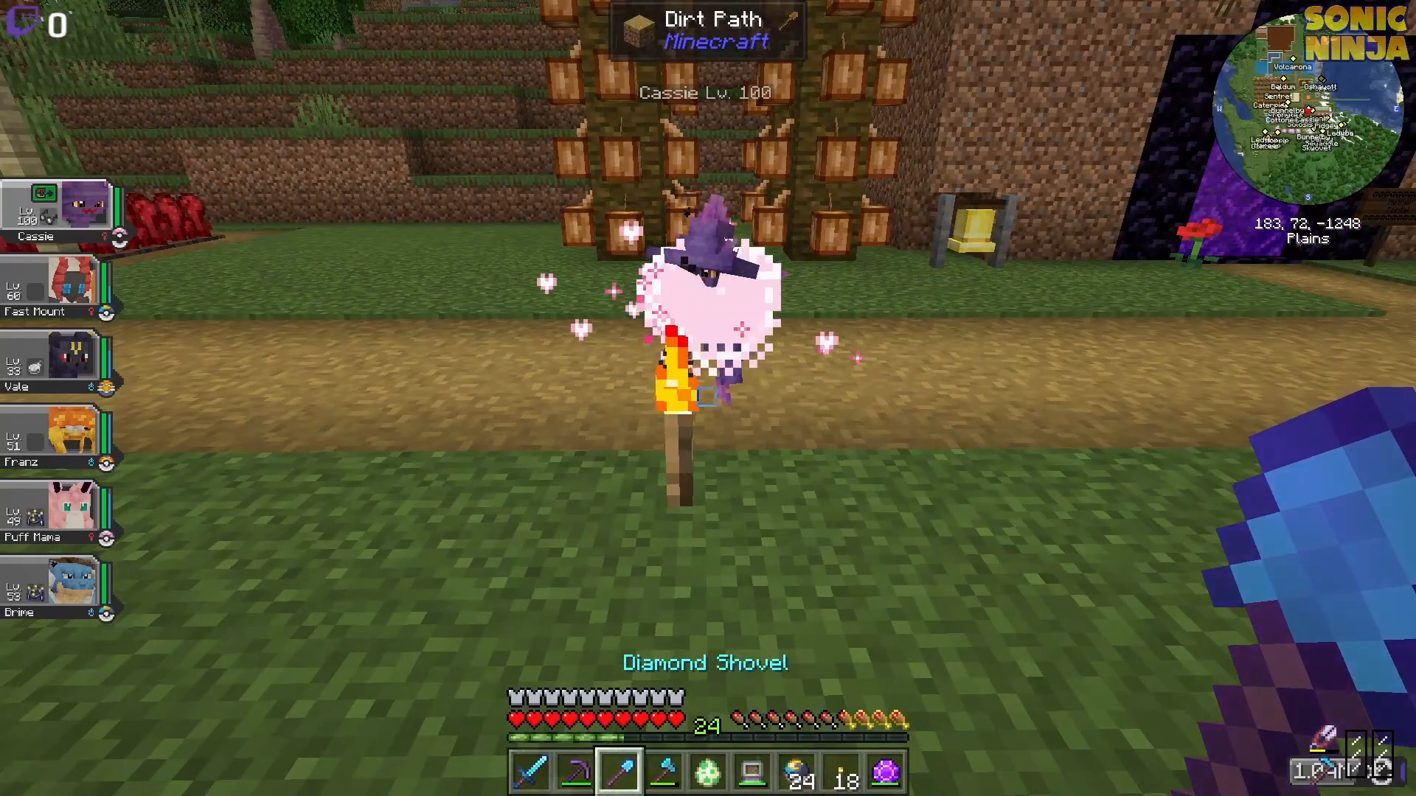
key(d)
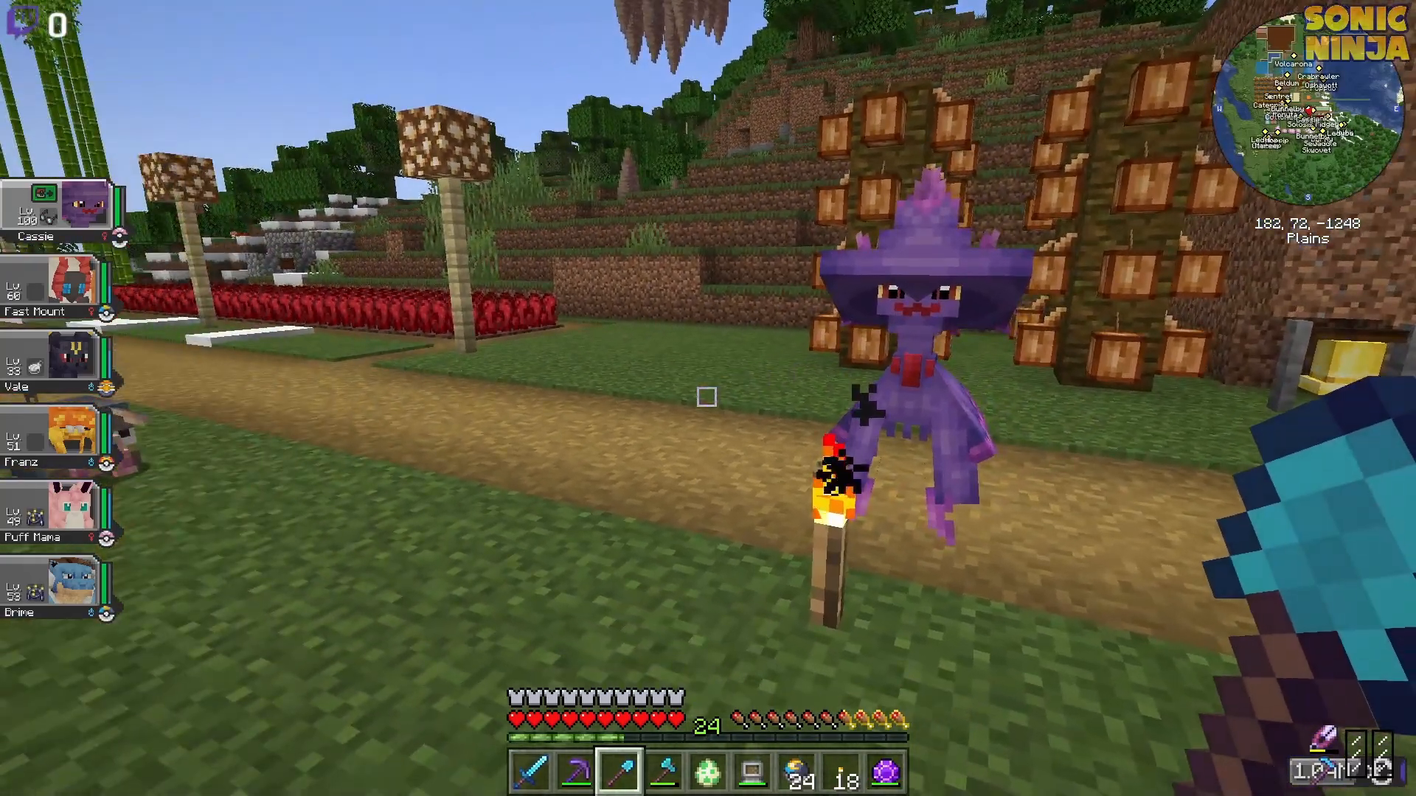
key(r)
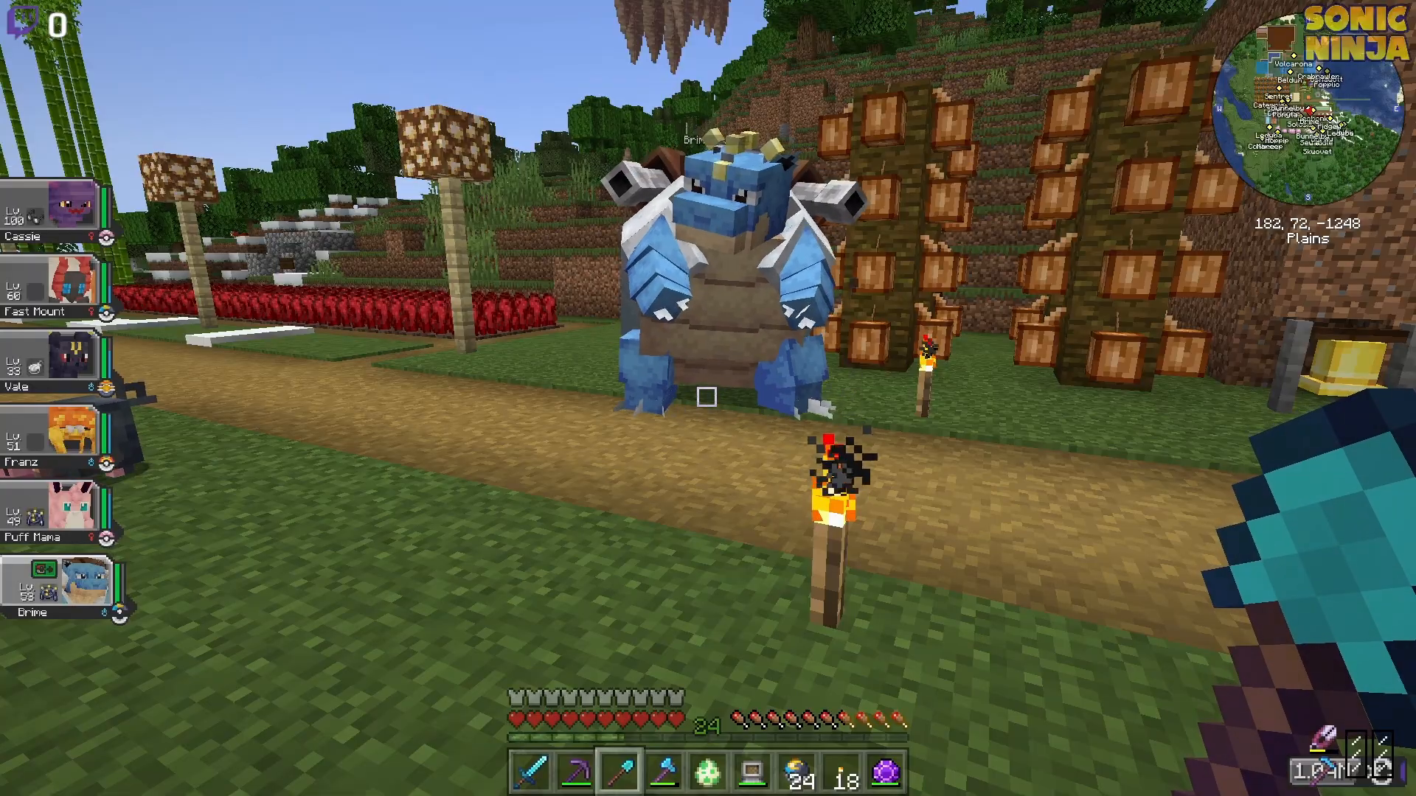
key(a)
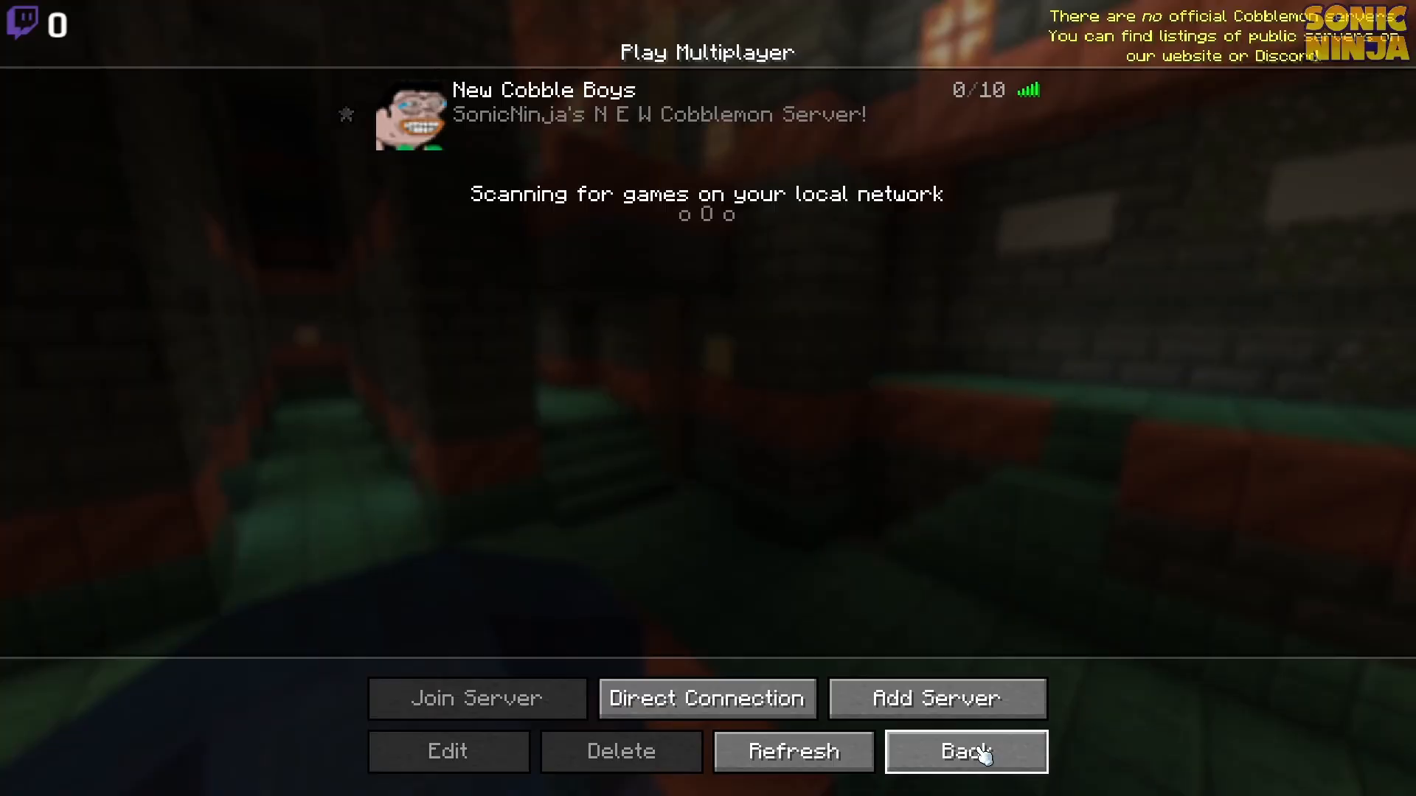
Leave the multiplayer server list, exit the game, and close the console window, MultiMC and the Step 3.txt notes
click(983, 752)
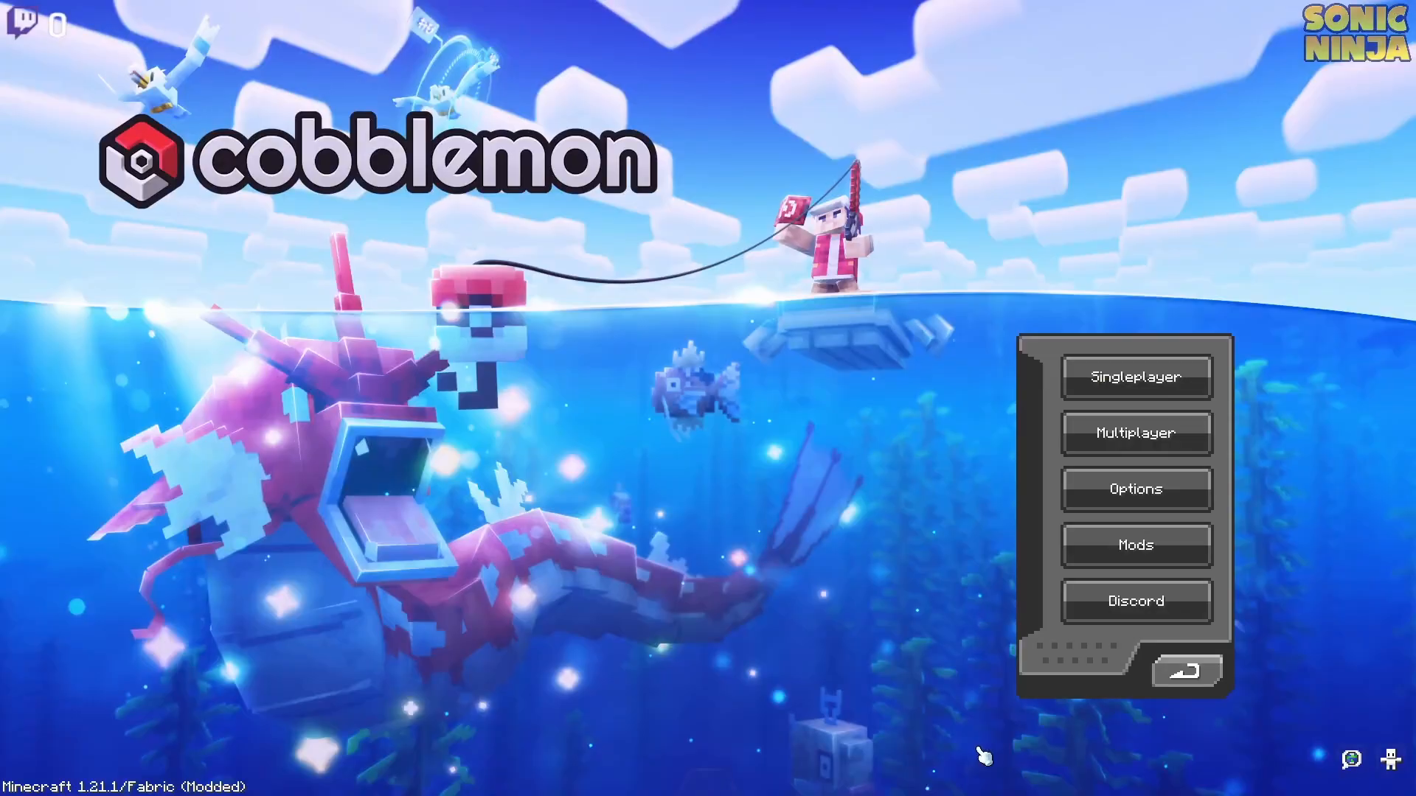
click(1187, 671)
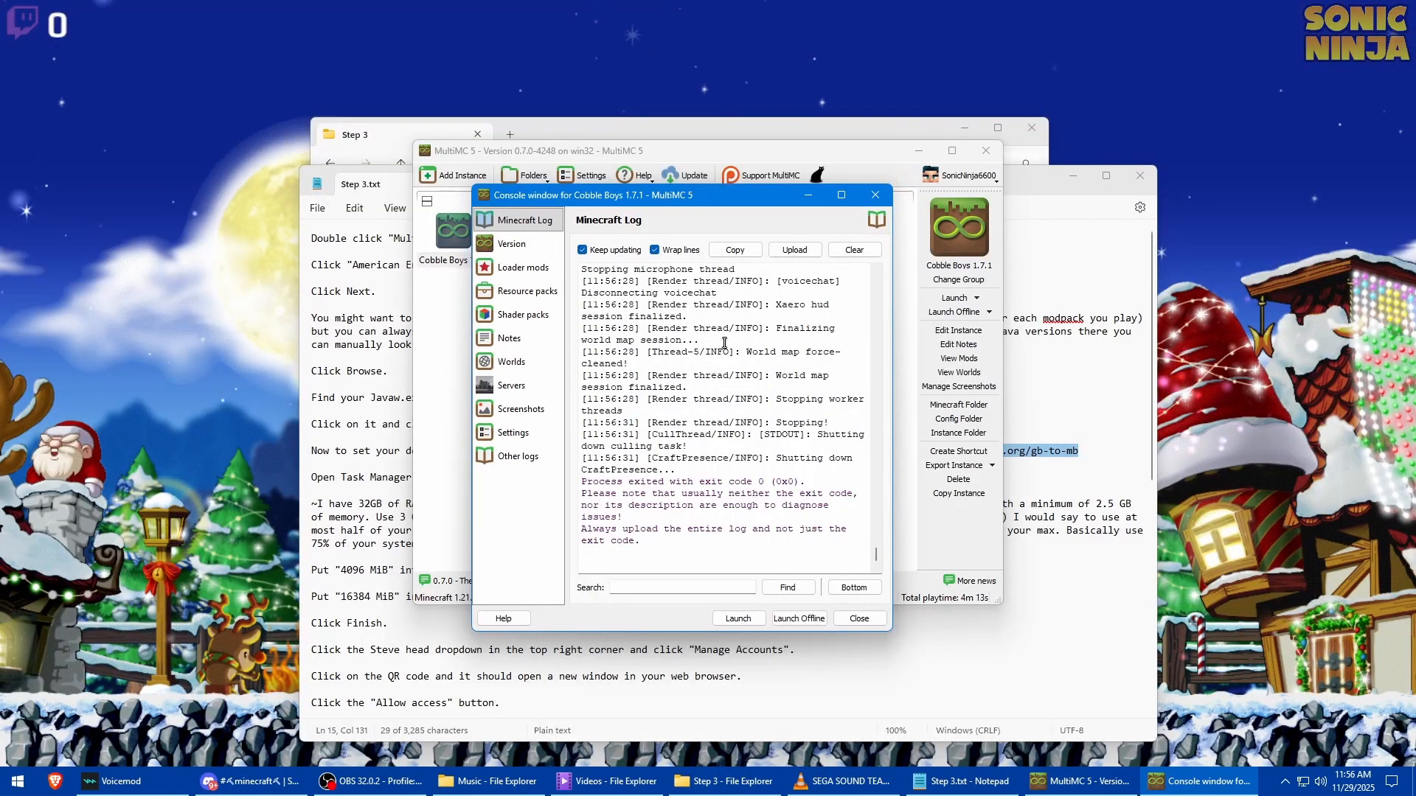
click(874, 196)
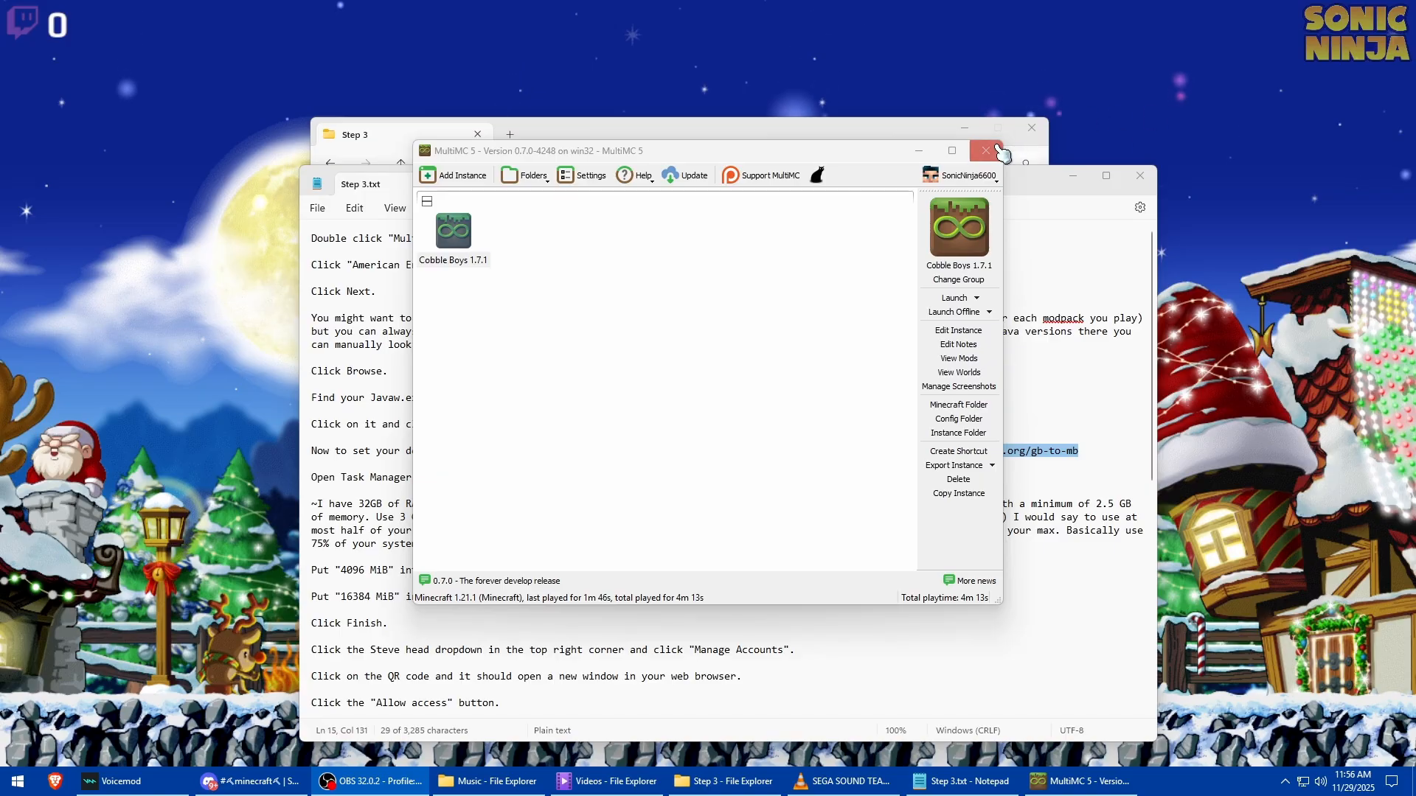
click(991, 150)
key(alt+F4)
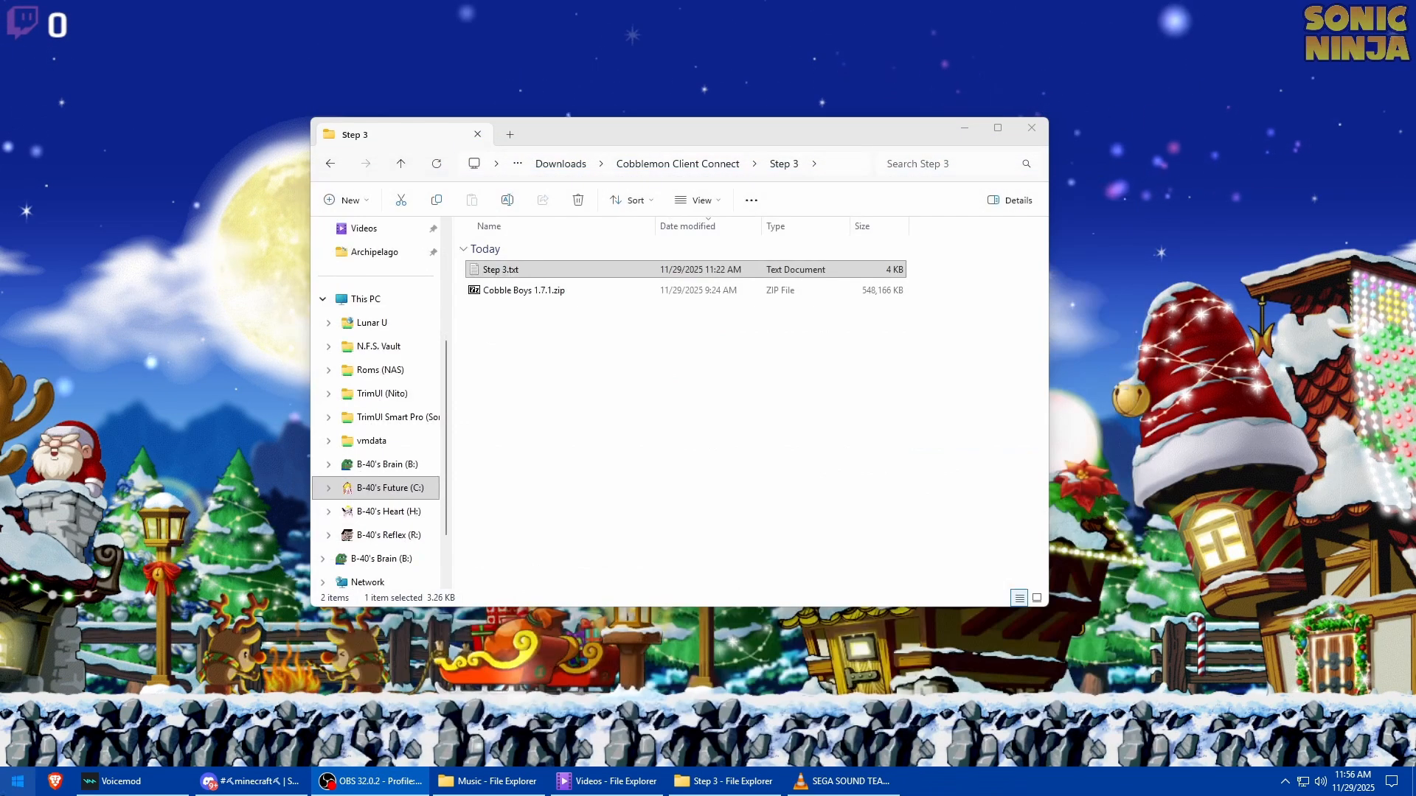
Reopen MultiMC from its pinned shortcut, launch the Cobble Boys 1.7.1 instance and open the multiplayer server list
click(22, 783)
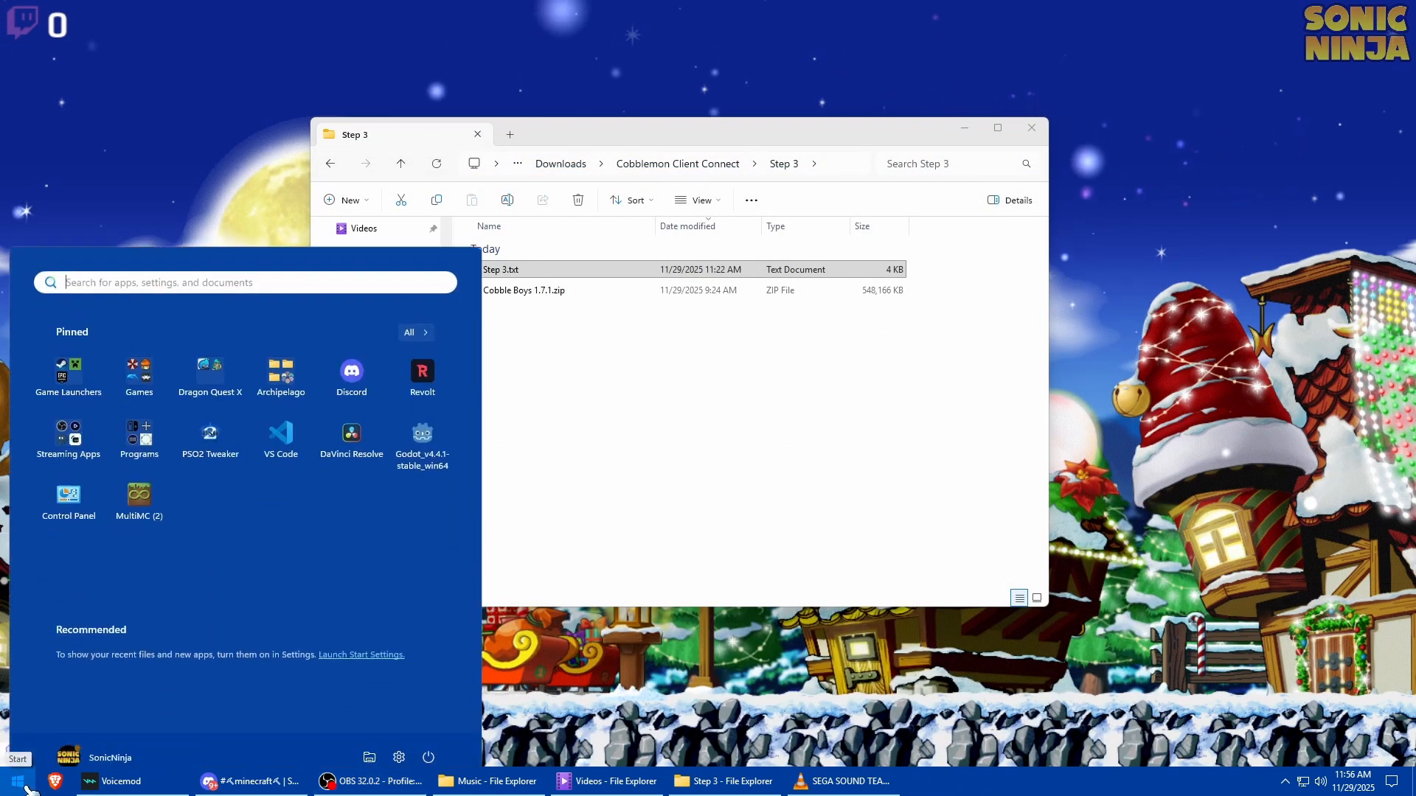
click(148, 488)
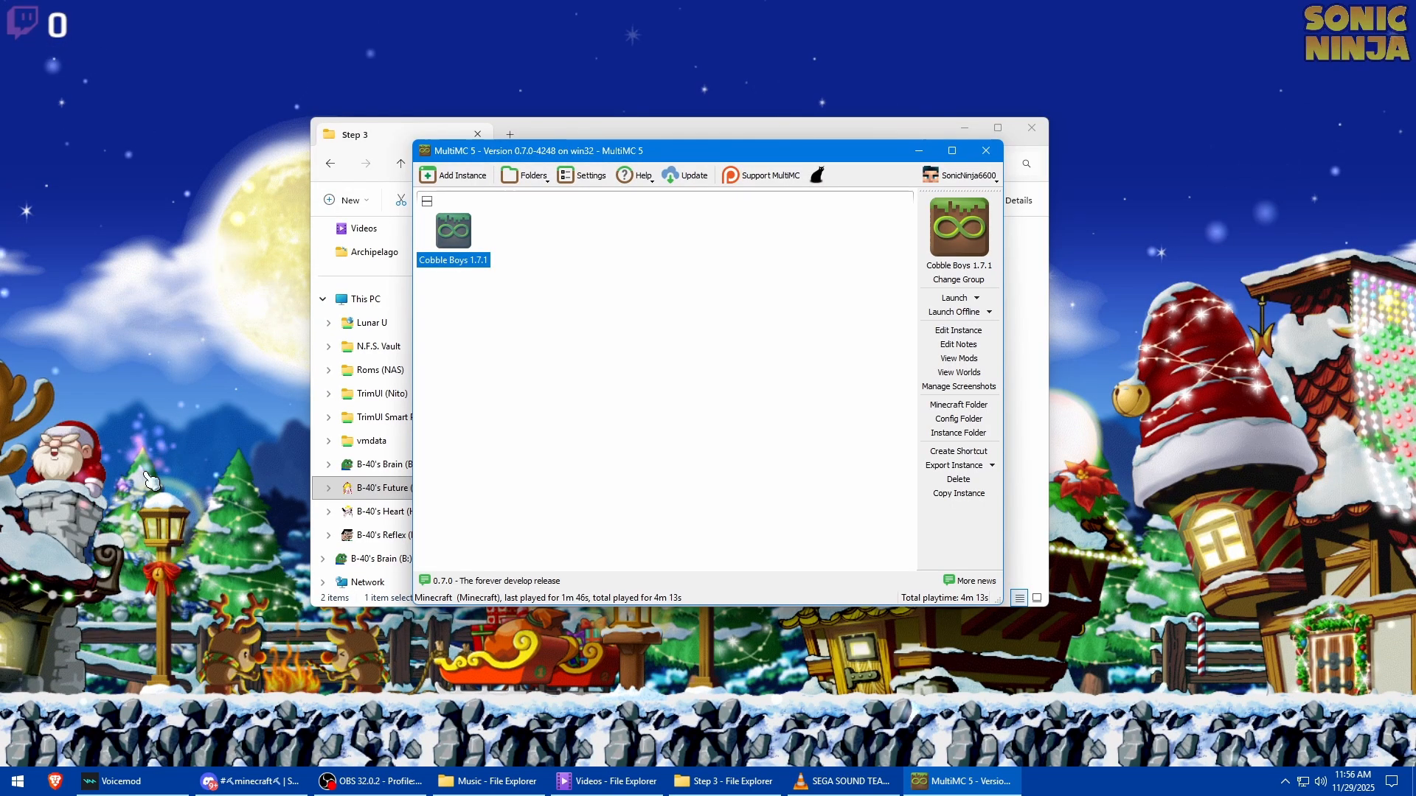
click(954, 298)
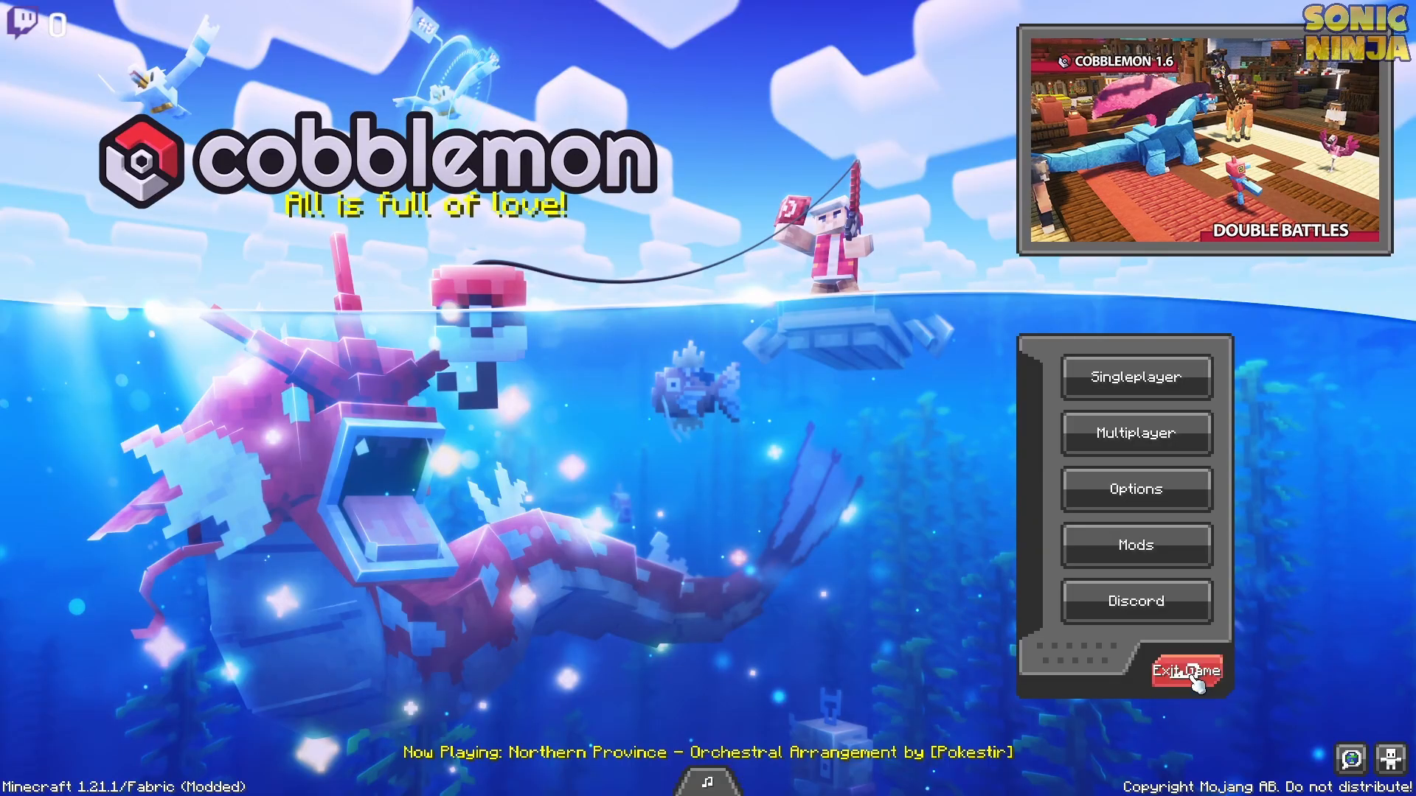
click(1162, 444)
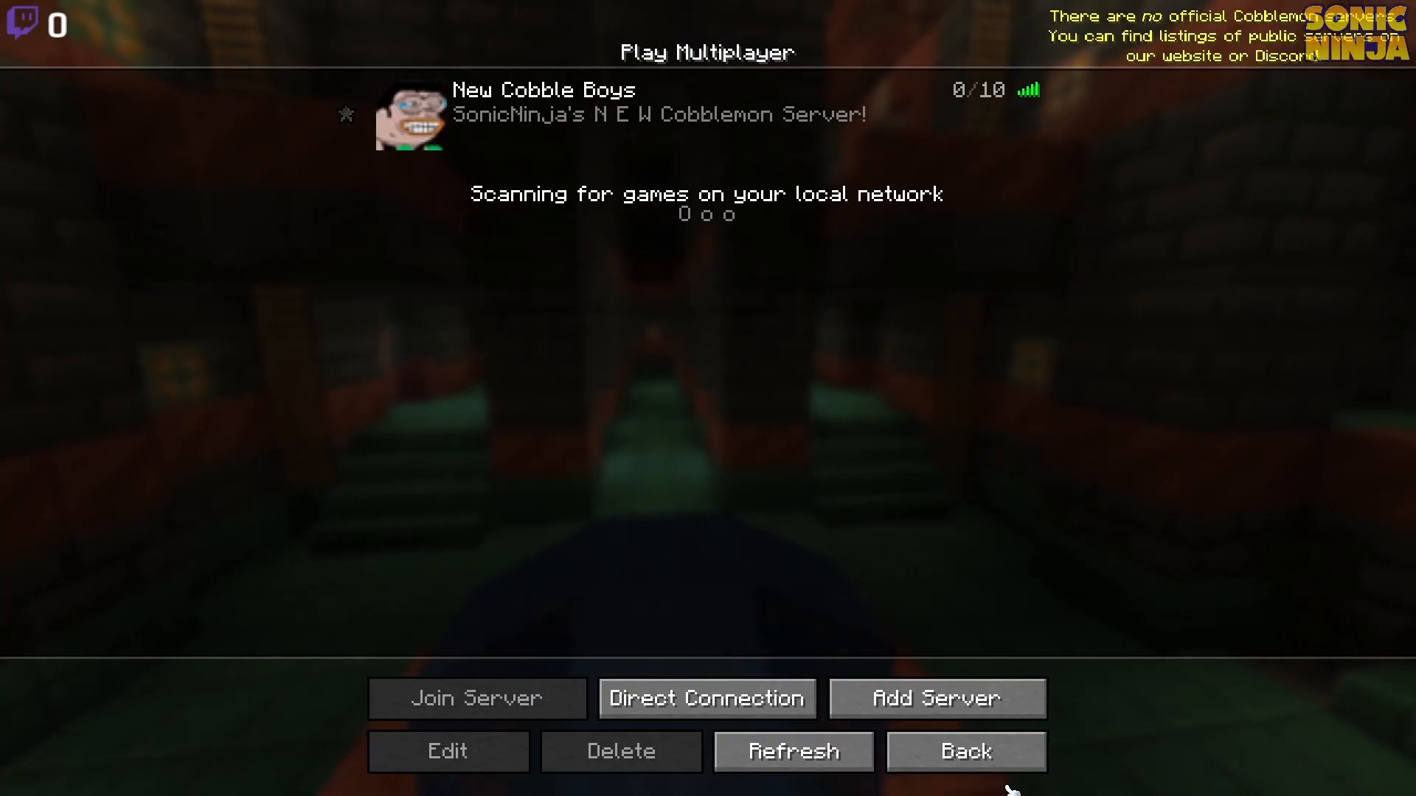
Return from the server list, exit Cobblemon and close MultiMC
click(1007, 763)
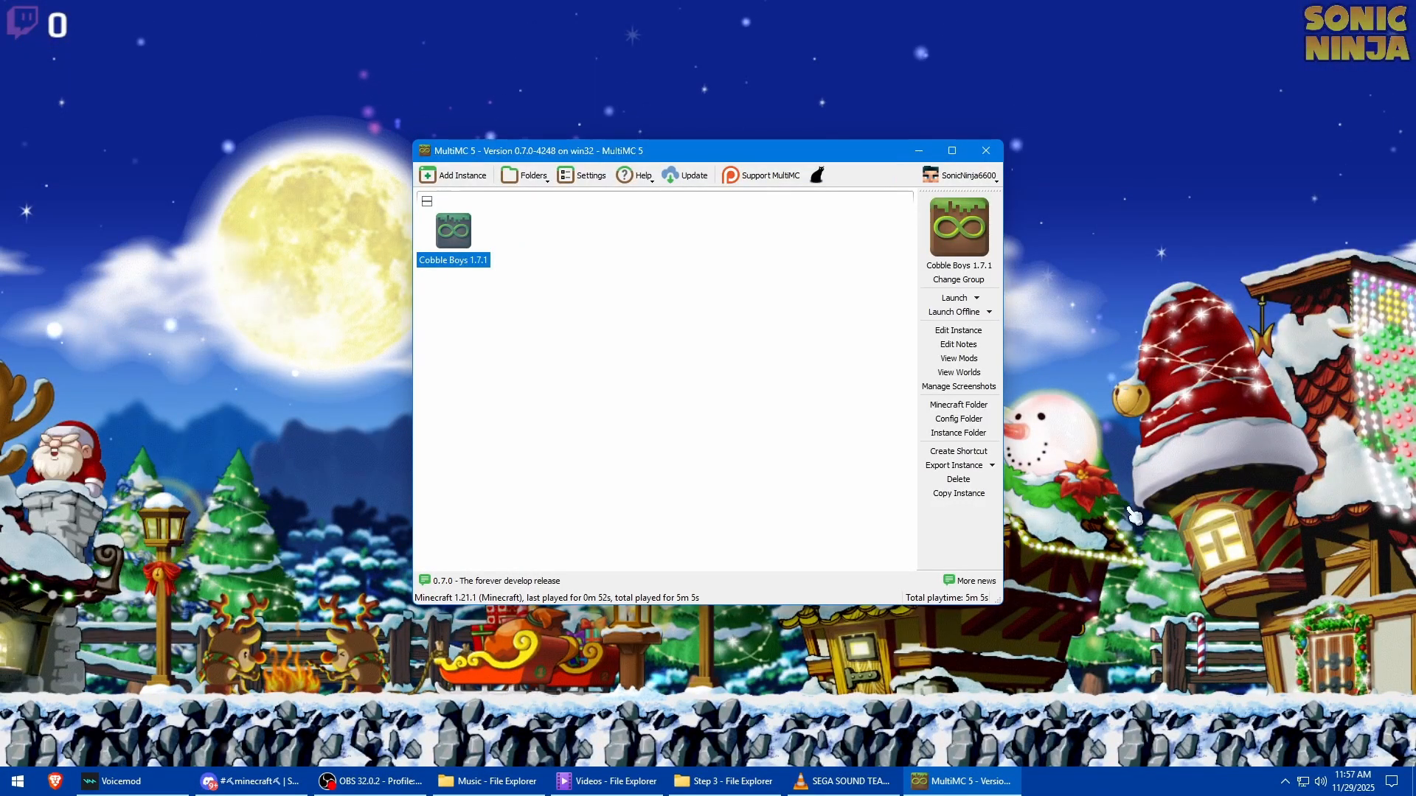
click(985, 150)
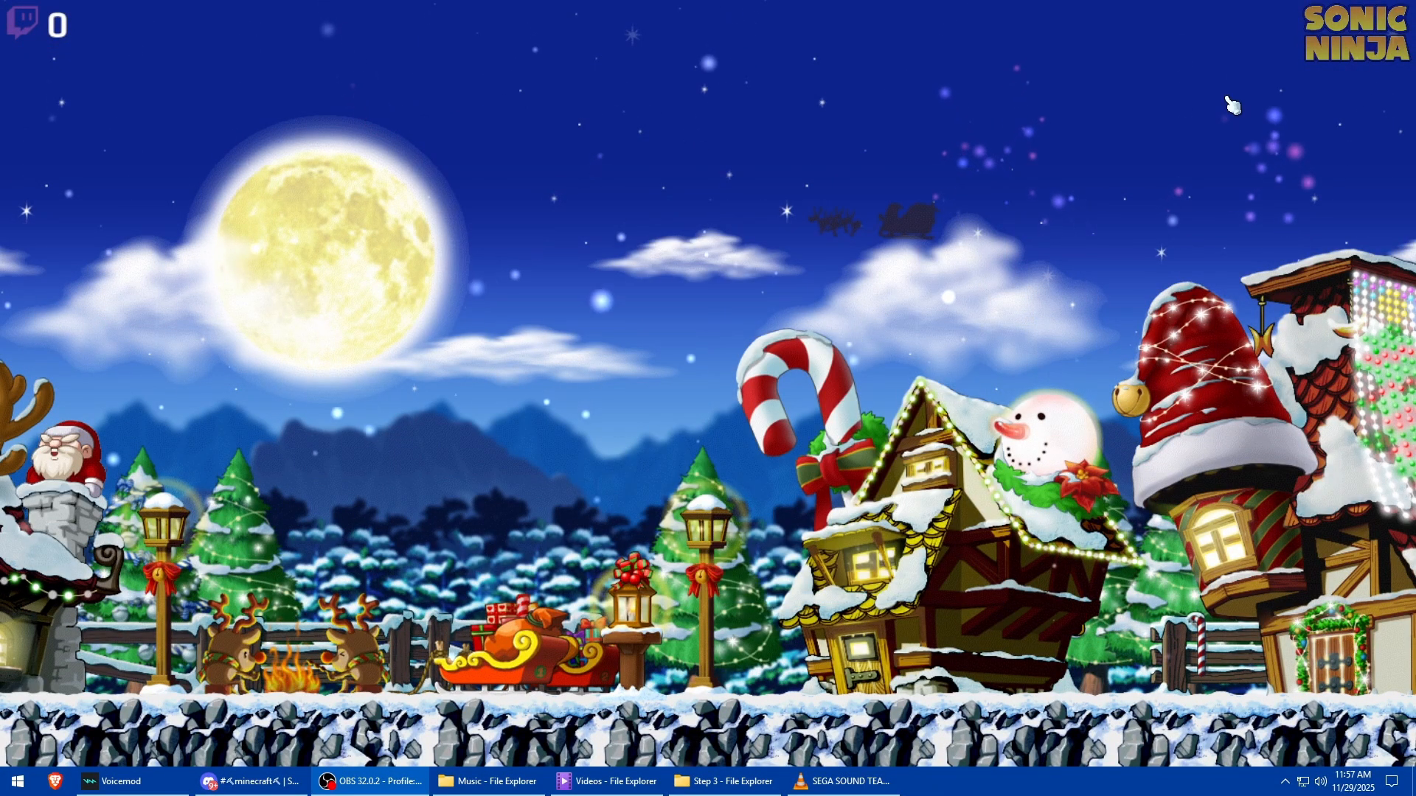